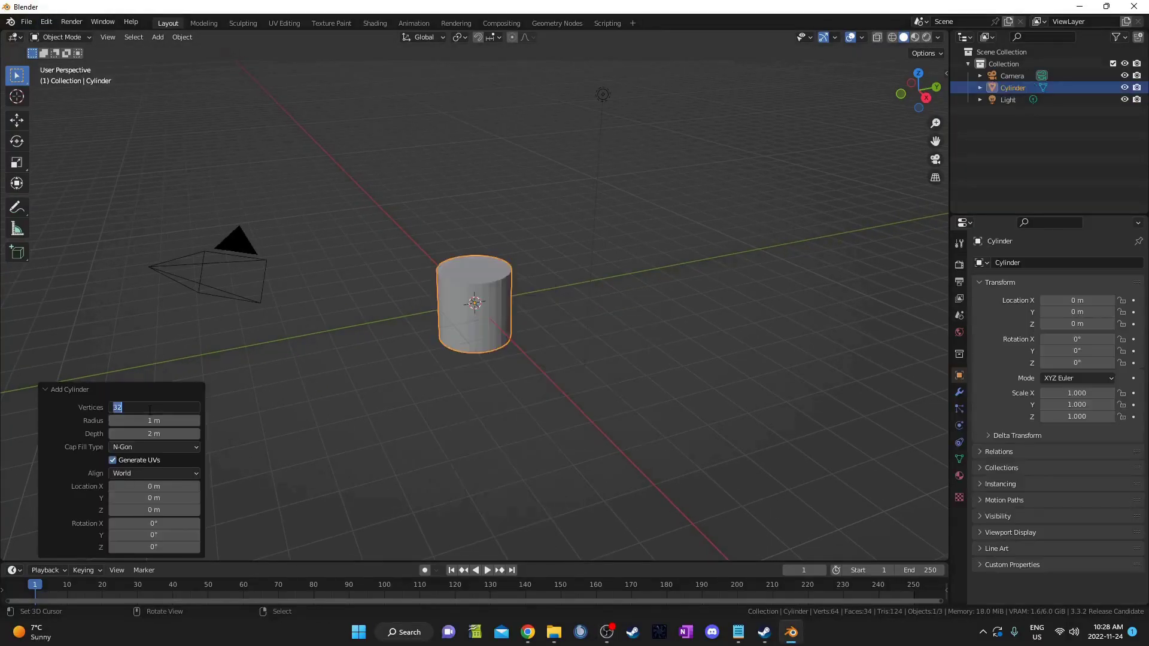
# Move the cylinder up 1 m along the Z axis in front view
pyautogui.press('KP_1')
pyautogui.write('gz1')
pyautogui.press('Return')
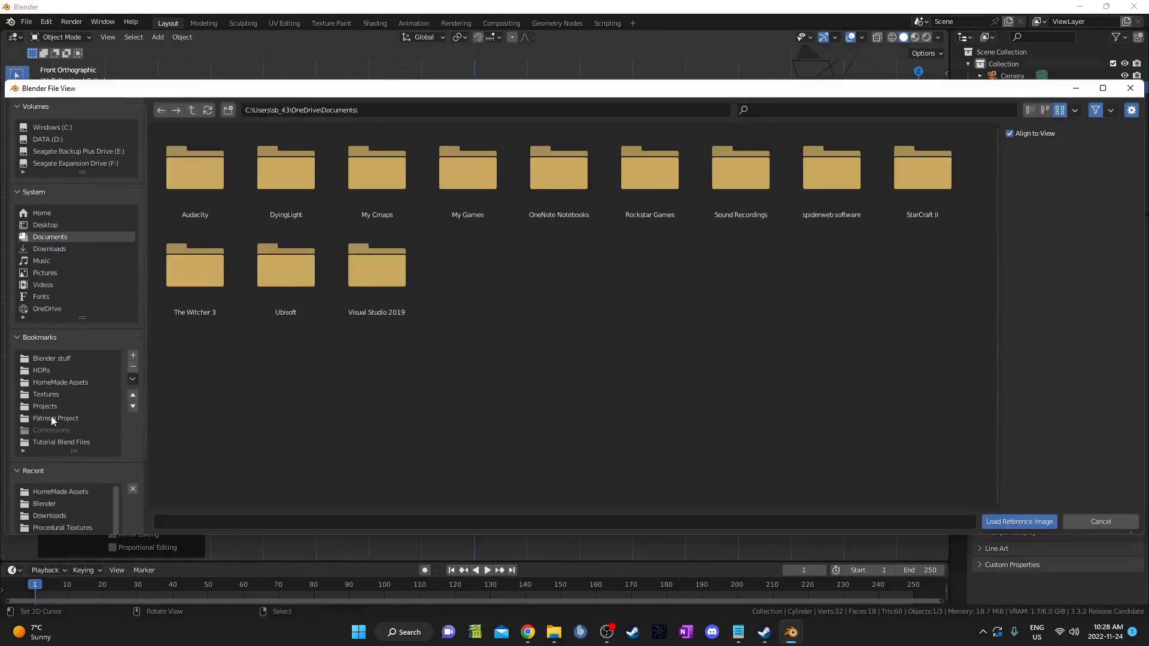
# Load the wine bottle reference image and scale it so the bottle matches the cylinder's height
pyautogui.doubleClick(351, 198)
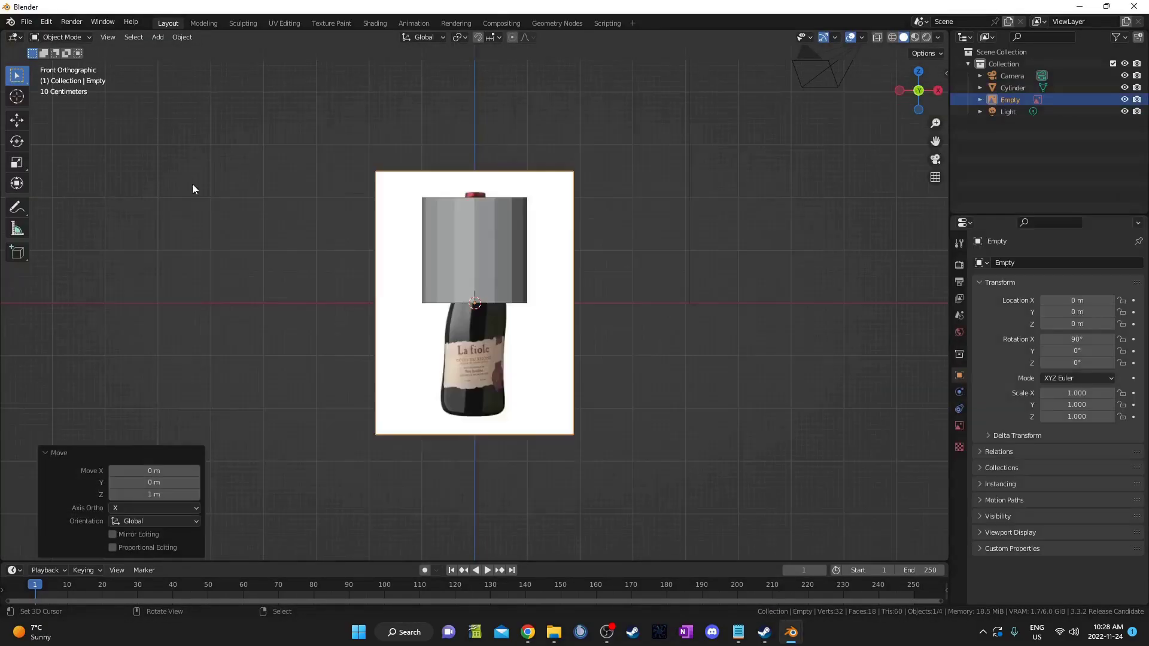
pyautogui.press('s')
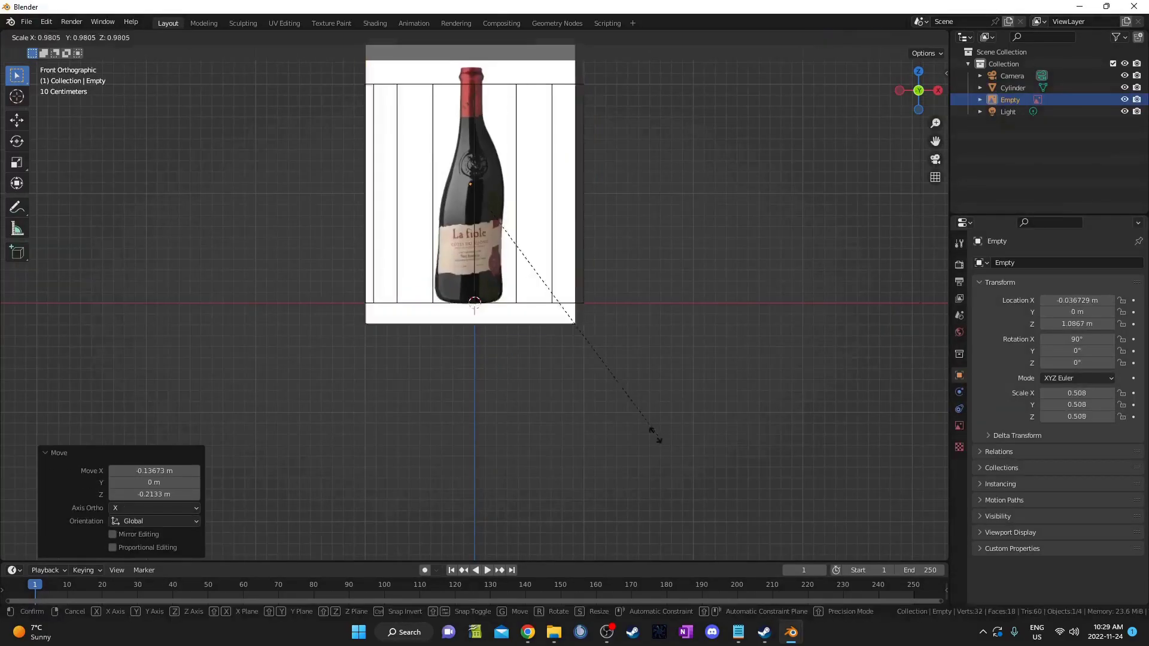
pyautogui.click(590, 390)
# Add seven horizontal loop cuts around the cylinder
pyautogui.press('Tab')
pyautogui.scroll(1, 590, 390)
pyautogui.hotkey('ctrl', 'r')
pyautogui.scroll(6, 590, 391)
pyautogui.click(590, 391)
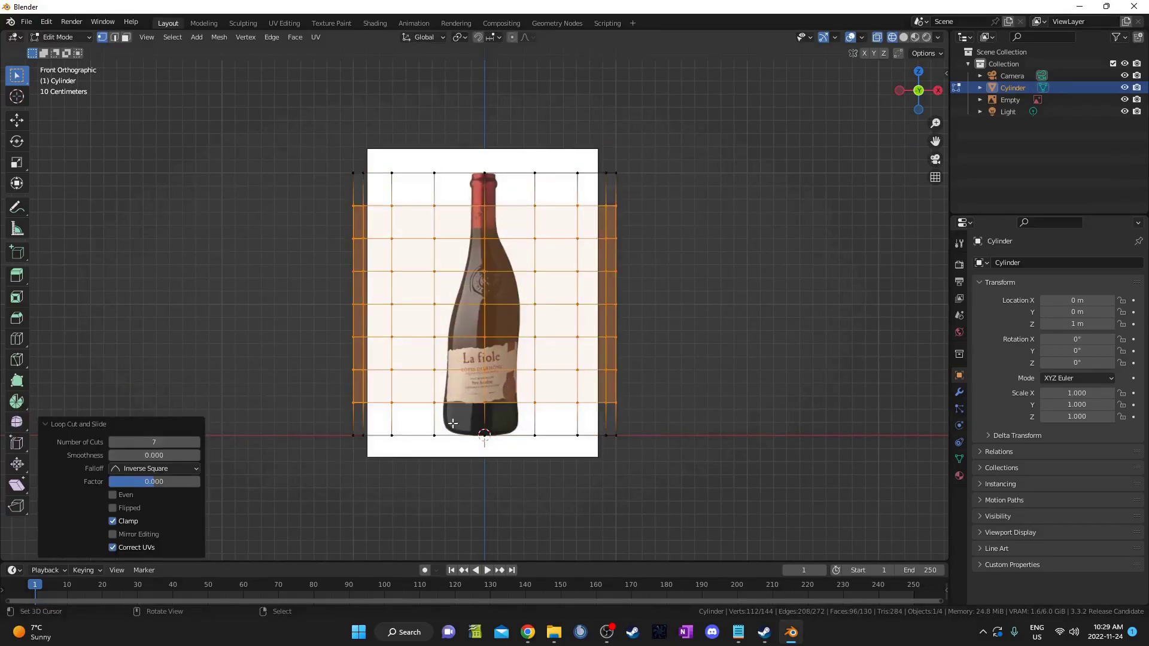
# Scale the lower vertex rings inward to match the lower body of the reference bottle
pyautogui.moveTo(335, 419); pyautogui.dragTo(640, 455)
pyautogui.press('s')
pyautogui.press('s')
pyautogui.click(568, 359)
pyautogui.press('s')
pyautogui.click(530, 338)
# Scale and move the ring at the bottle's shoulder to fit the reference outline
pyautogui.moveTo(335, 257); pyautogui.dragTo(643, 287)
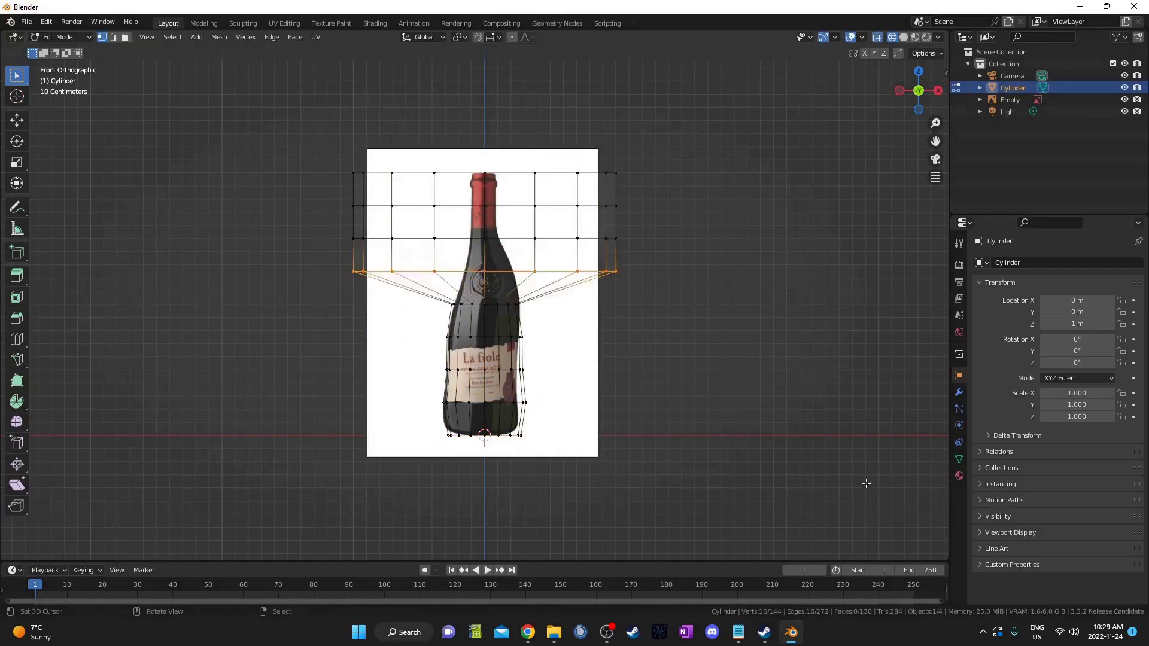
pyautogui.press('s')
pyautogui.click(554, 309)
pyautogui.press('g')
pyautogui.click(559, 311)
# Scale the neck and top rings inward and align them with the reference bottle's neck and mouth
pyautogui.moveTo(335, 225); pyautogui.dragTo(643, 255)
pyautogui.press('s')
pyautogui.moveTo(336, 157); pyautogui.dragTo(643, 187)
pyautogui.press('s')
pyautogui.press('g')
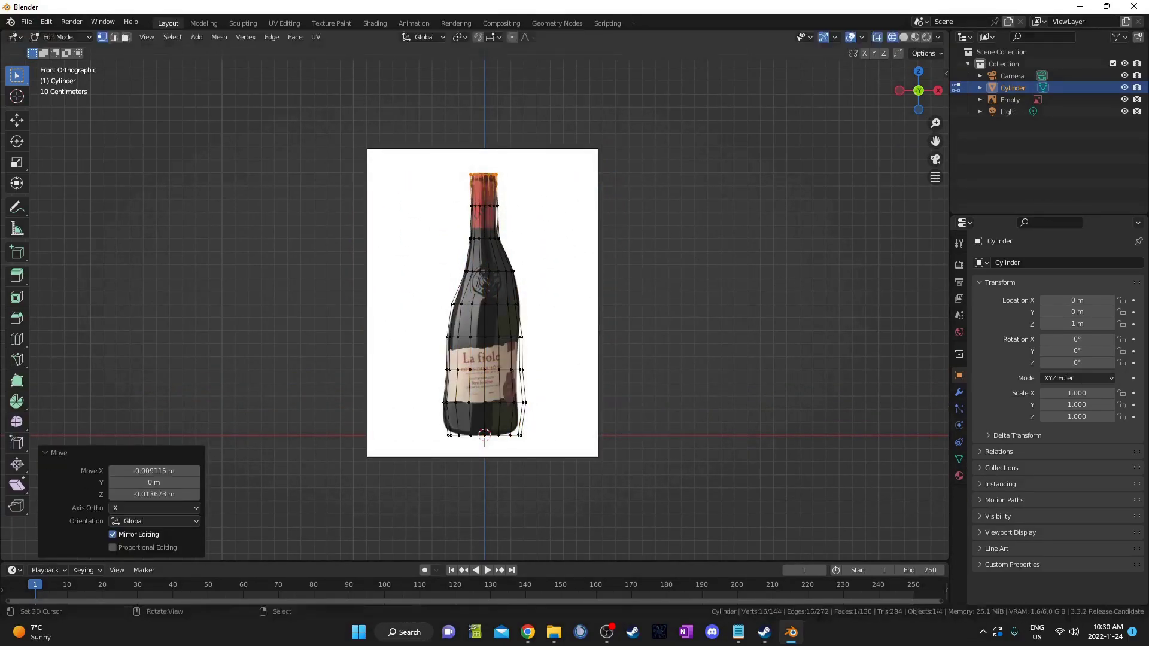
# Shift the ring just above the label and refit the bottom ring to the reference bottle's base
pyautogui.scroll(3, 536, 305)
pyautogui.moveTo(413, 341); pyautogui.dragTo(598, 374)
pyautogui.press('g')
pyautogui.moveTo(407, 458); pyautogui.dragTo(628, 494)
pyautogui.press('s')
pyautogui.press('g')
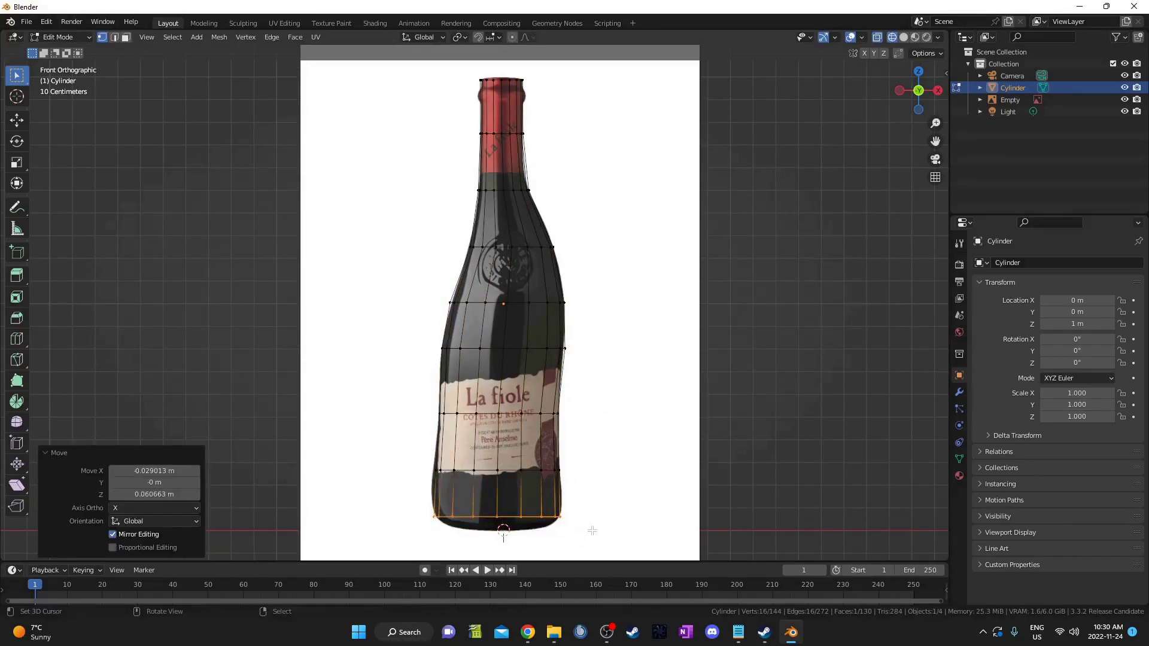
# Move and slightly enlarge the reference image to line it up with the bottle mesh
pyautogui.press('Tab')
pyautogui.press('g')
pyautogui.press('s')
pyautogui.click(493, 469)
# Add loop cuts through the bottle's lower body and scale them to the reference outline
pyautogui.press('Tab')
pyautogui.hotkey('ctrl', 'r')
pyautogui.press('s')
pyautogui.click(616, 531)
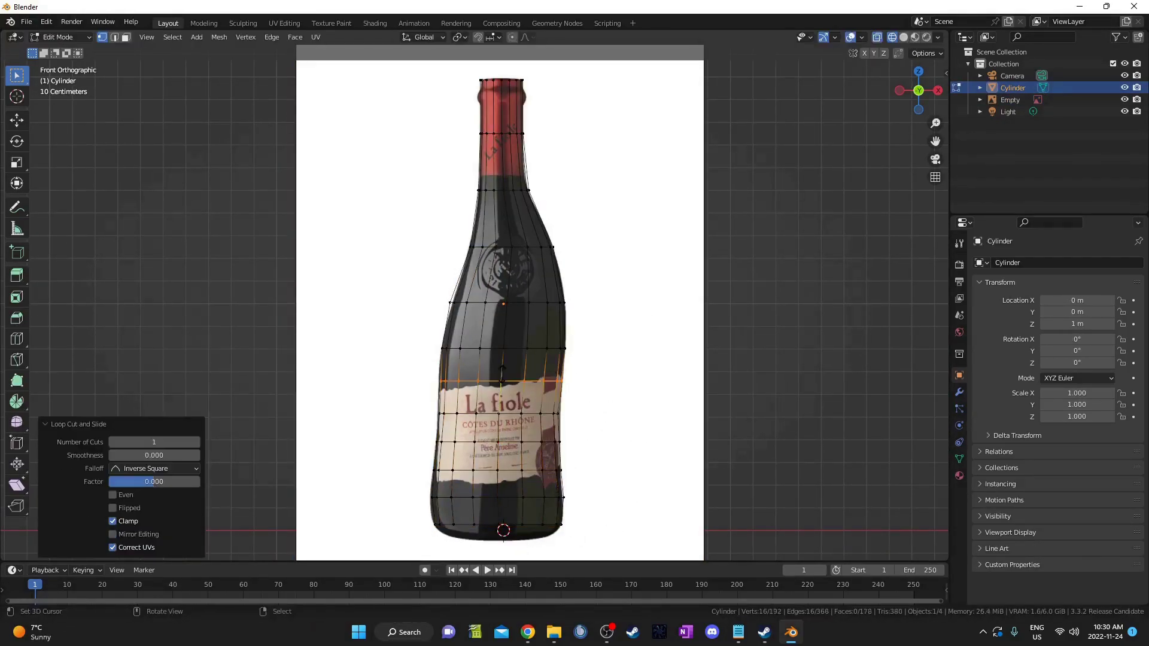
# Resize a ring above the label, then add an edge loop higher up and fit it to the outline
pyautogui.keyDown('alt'); pyautogui.click(505, 327); pyautogui.keyUp('alt')
pyautogui.press('s')
pyautogui.click(537, 306)
pyautogui.hotkey('ctrl', 'r')
pyautogui.press('s')
pyautogui.press('g')
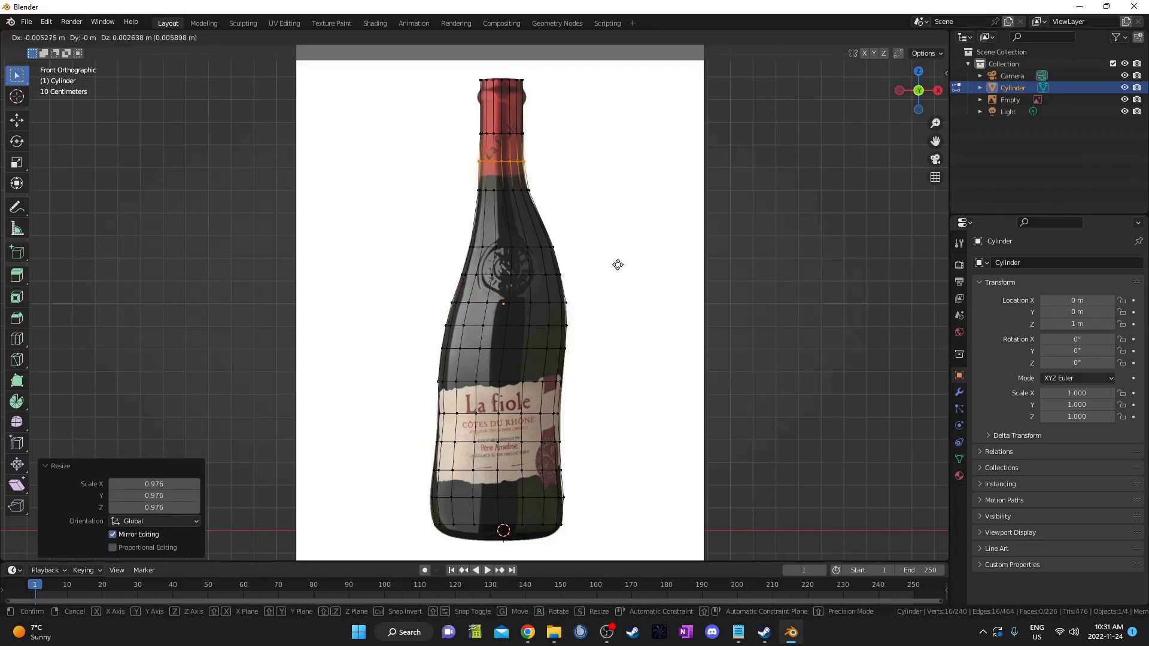
# Add edge loops around the bottle's neck and lip and fit them to the raised collar
pyautogui.hotkey('ctrl', 'r')
pyautogui.press('g')
pyautogui.press('g')
pyautogui.hotkey('ctrl', 'r')
pyautogui.press('s')
pyautogui.click(579, 144)
# Add another edge loop at the neck and scale it to match the reference bottle
pyautogui.hotkey('ctrl', 'r')
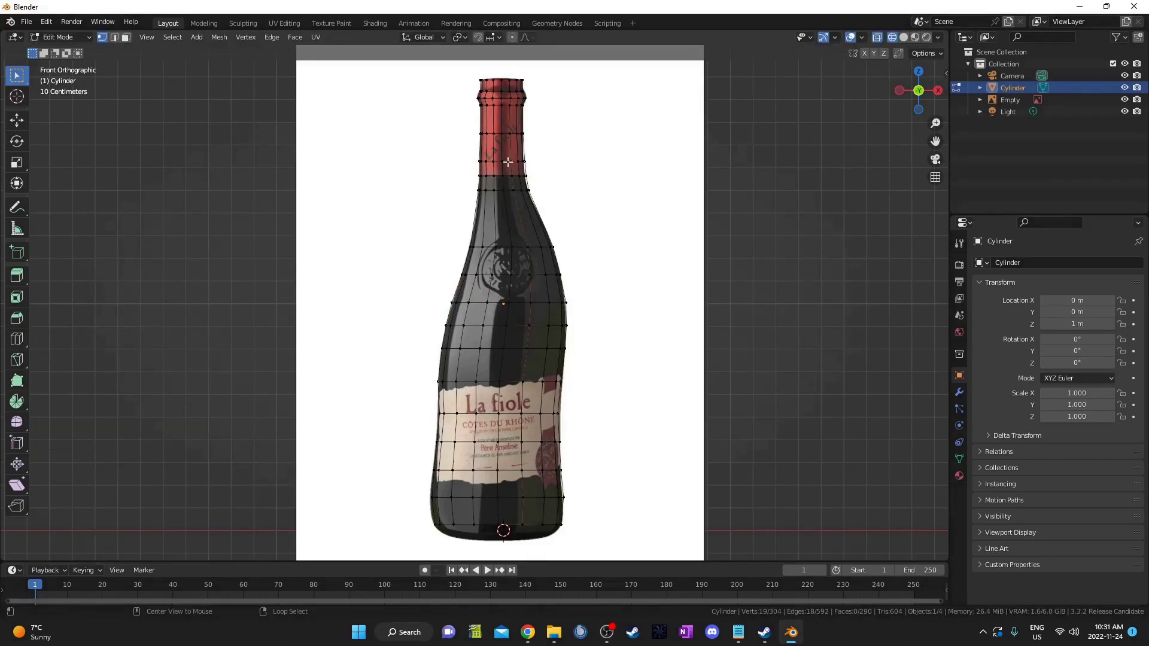
pyautogui.click(595, 194)
pyautogui.press('s')
pyautogui.click(631, 257)
# Extrude the bottle's bottom ring and scale it inward to round the base edge
pyautogui.keyDown('shift'); pyautogui.moveTo(550, 455); pyautogui.dragTo(570, 266, button='middle'); pyautogui.keyUp('shift')
pyautogui.keyDown('alt'); pyautogui.click(527, 336); pyautogui.keyUp('alt')
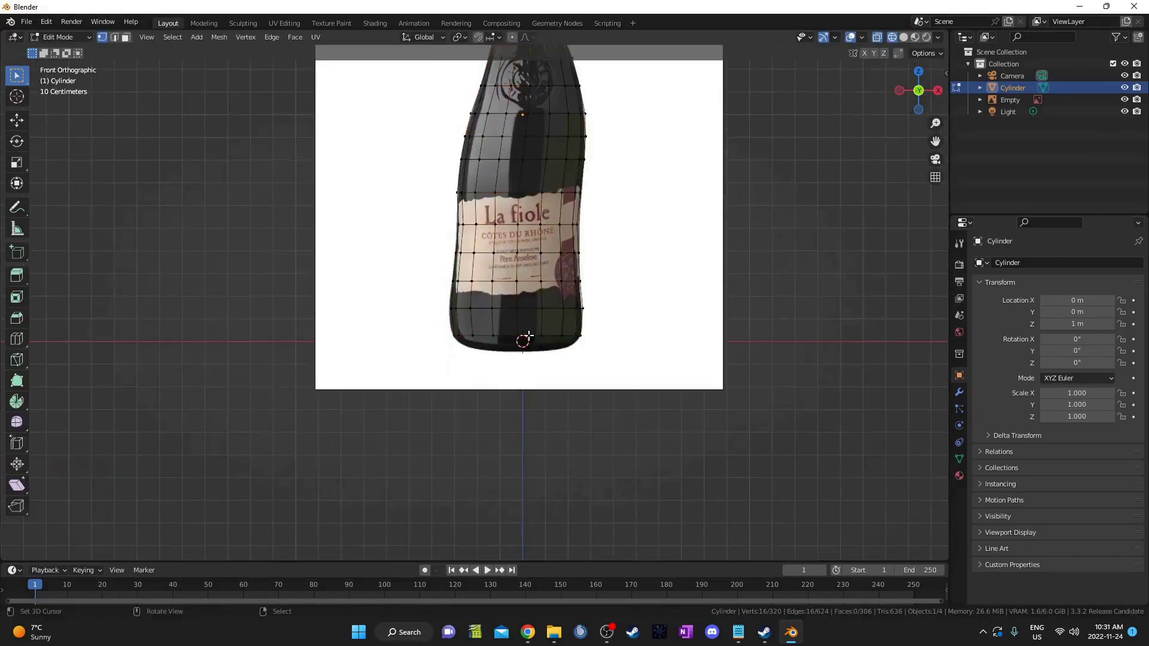
pyautogui.press('e')
pyautogui.press('s')
pyautogui.click(648, 362)
# Turn off X-ray display and extrude the base ring again, scaling it inward across the underside
pyautogui.moveTo(648, 361); pyautogui.dragTo(599, 281, button='middle')
pyautogui.hotkey('alt', 'z')
pyautogui.press('e')
pyautogui.press('s')
pyautogui.click(602, 325)
pyautogui.press('KP_1')
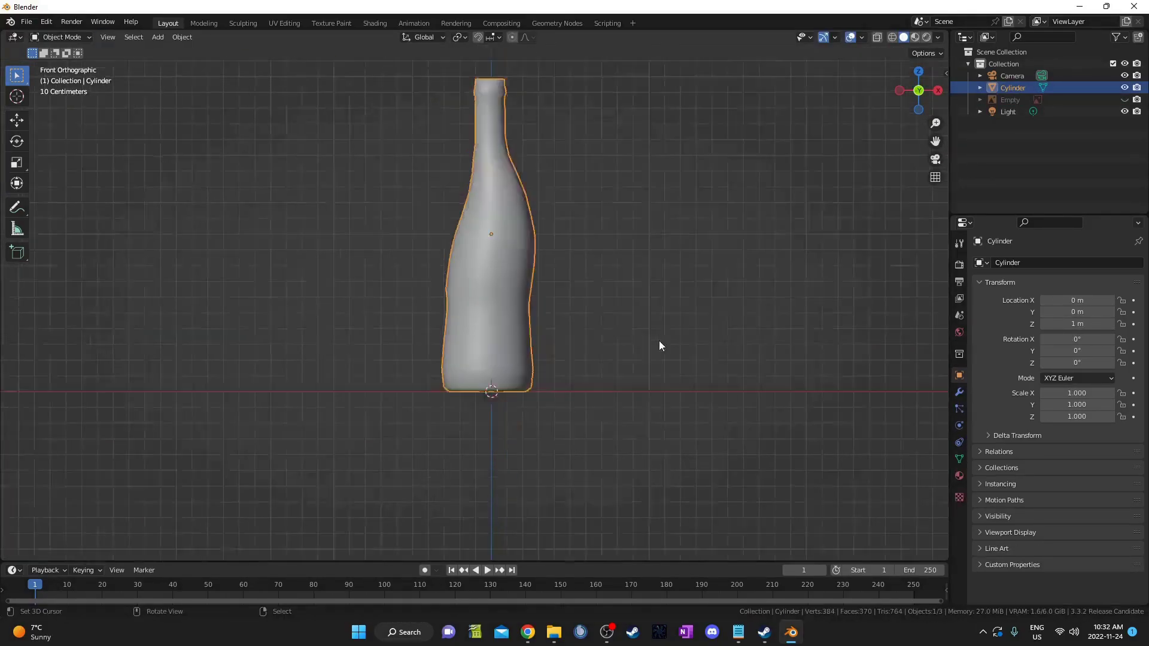
# Split off a copy of the bottle's top rim as a separate object for the stopper
pyautogui.press('Tab')
pyautogui.press('Tab')
pyautogui.scroll(2, 653, 356)
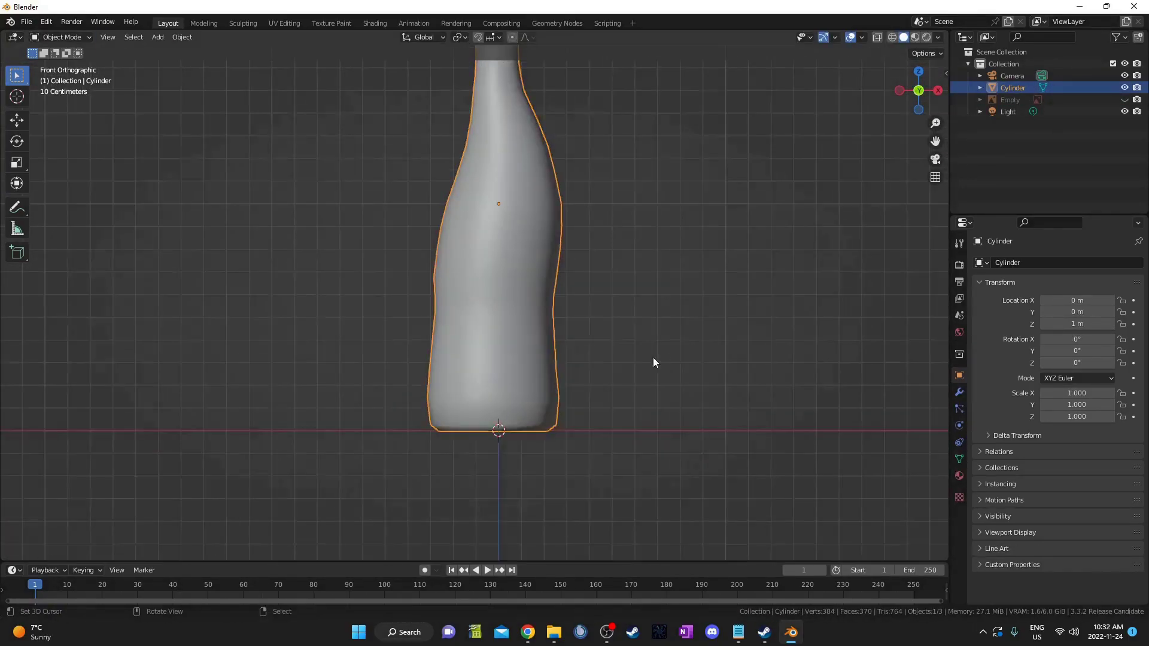
pyautogui.scroll(-2, 651, 357)
pyautogui.keyDown('shift'); pyautogui.moveTo(565, 239); pyautogui.dragTo(573, 371, button='middle'); pyautogui.keyUp('shift')
pyautogui.moveTo(573, 359); pyautogui.dragTo(633, 323, button='middle')
pyautogui.press('Tab')
pyautogui.press('e')
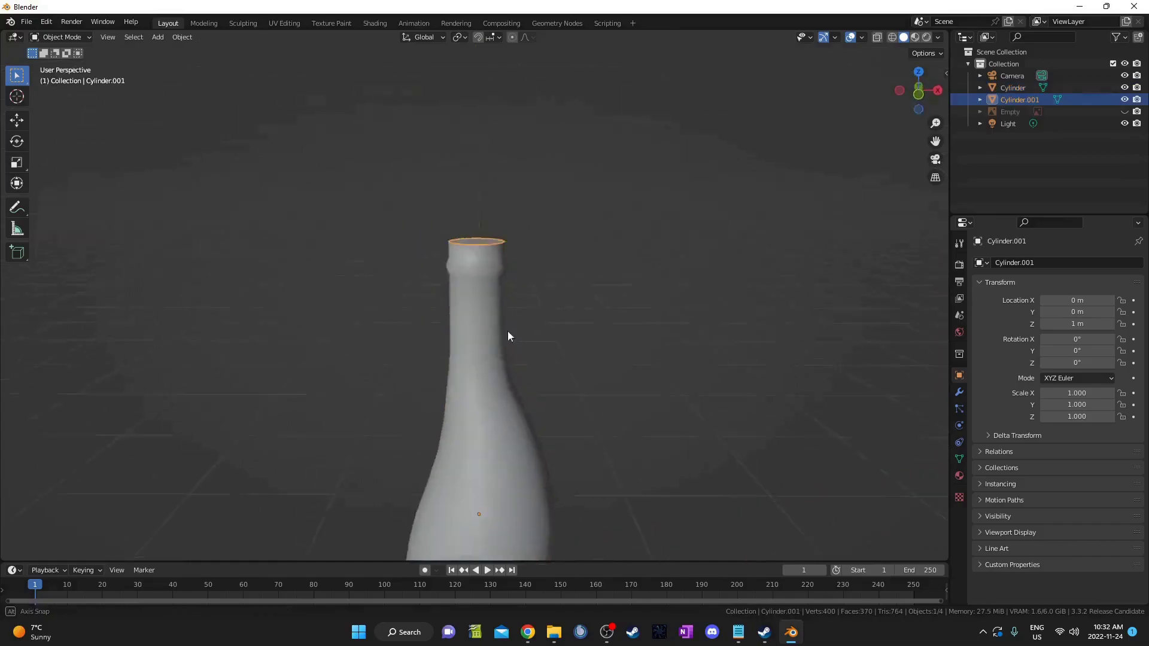
# Extrude and scale the separated rim into a stepped stopper that sits inside the bottle neck
pyautogui.press('KP_1')
pyautogui.press('e')
pyautogui.press('s')
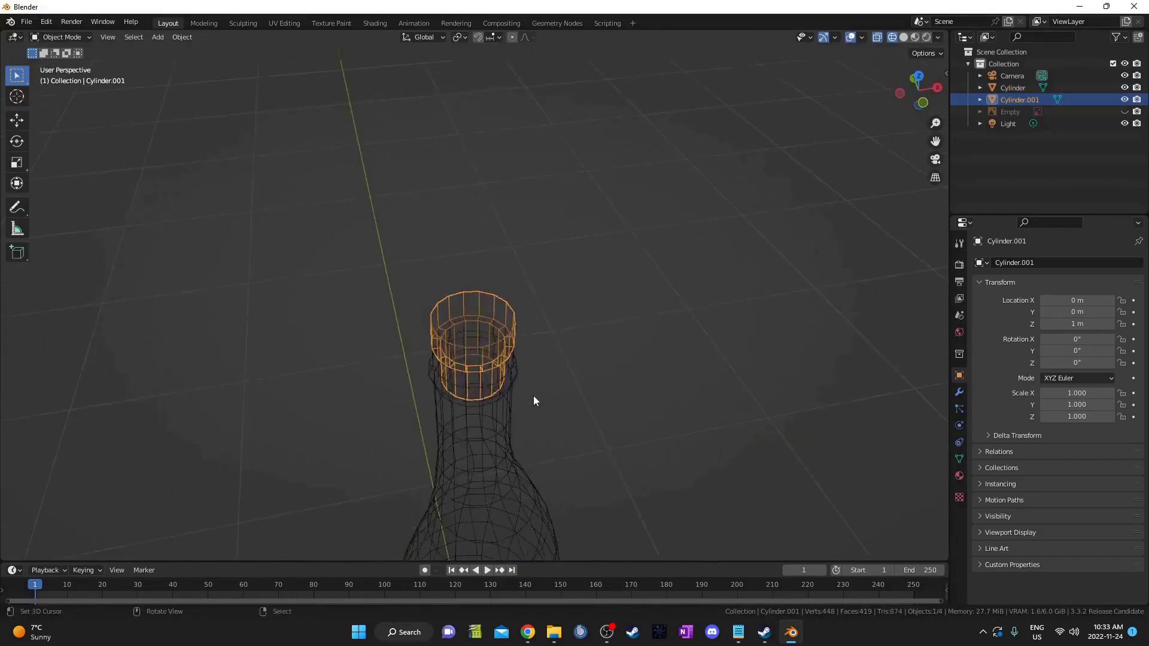
# Add a modifier to the stopper, then give the bottle a level 2 Subdivision modifier and a 0.018 m Solidify modifier
pyautogui.click(1056, 262)
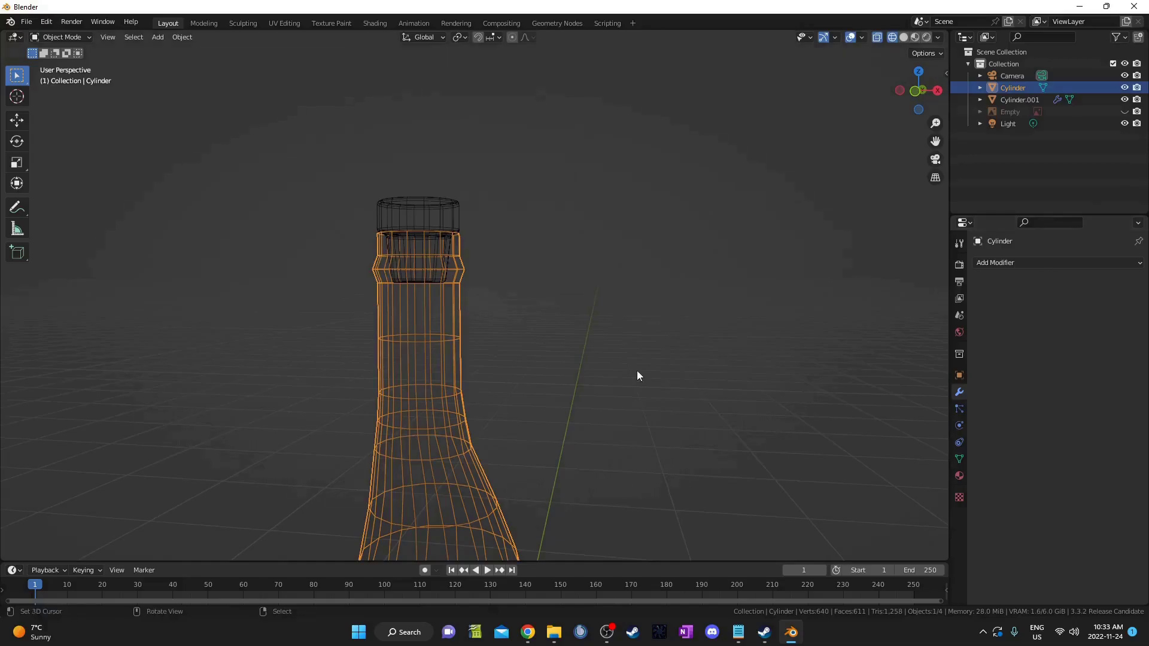
pyautogui.hotkey('ctrl', '2')
pyautogui.click(1056, 262)
pyautogui.click(919, 467)
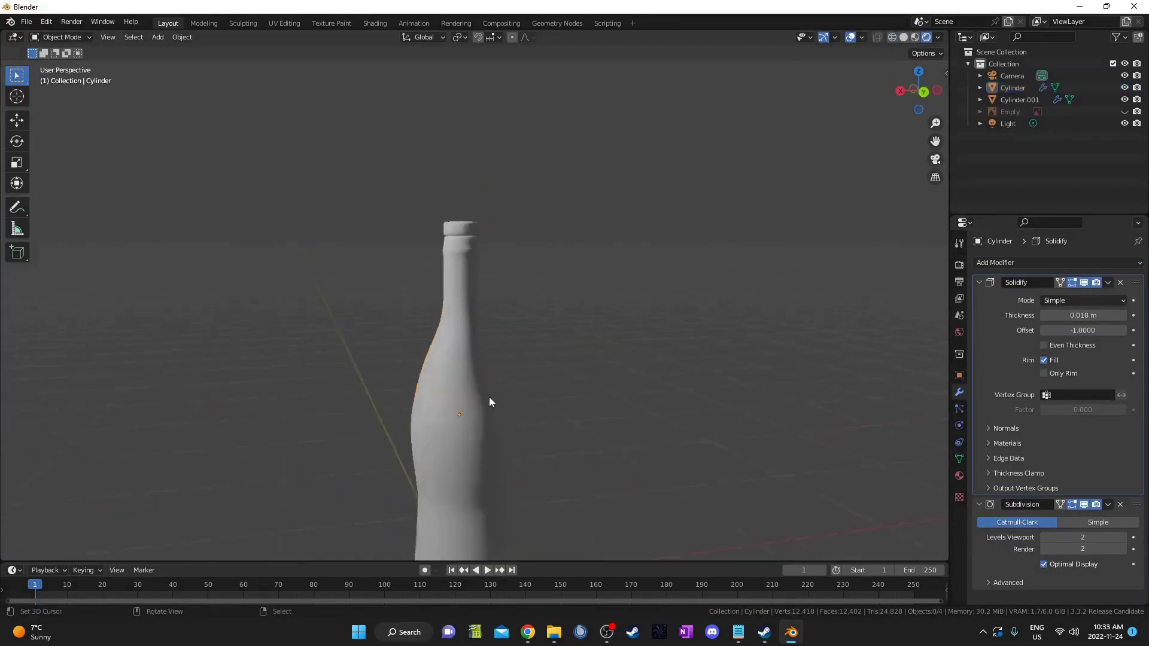
# Switch the render engine to Cycles and load an environment texture image for the world
pyautogui.click(959, 264)
pyautogui.click(1093, 292)
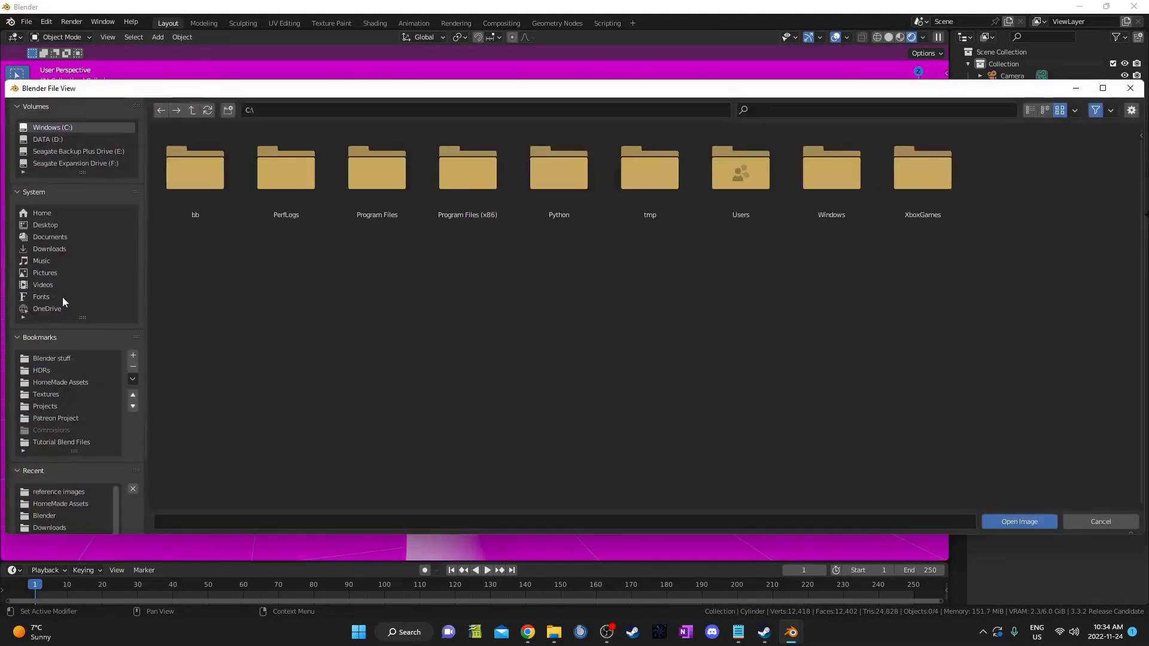
pyautogui.doubleClick(465, 178)
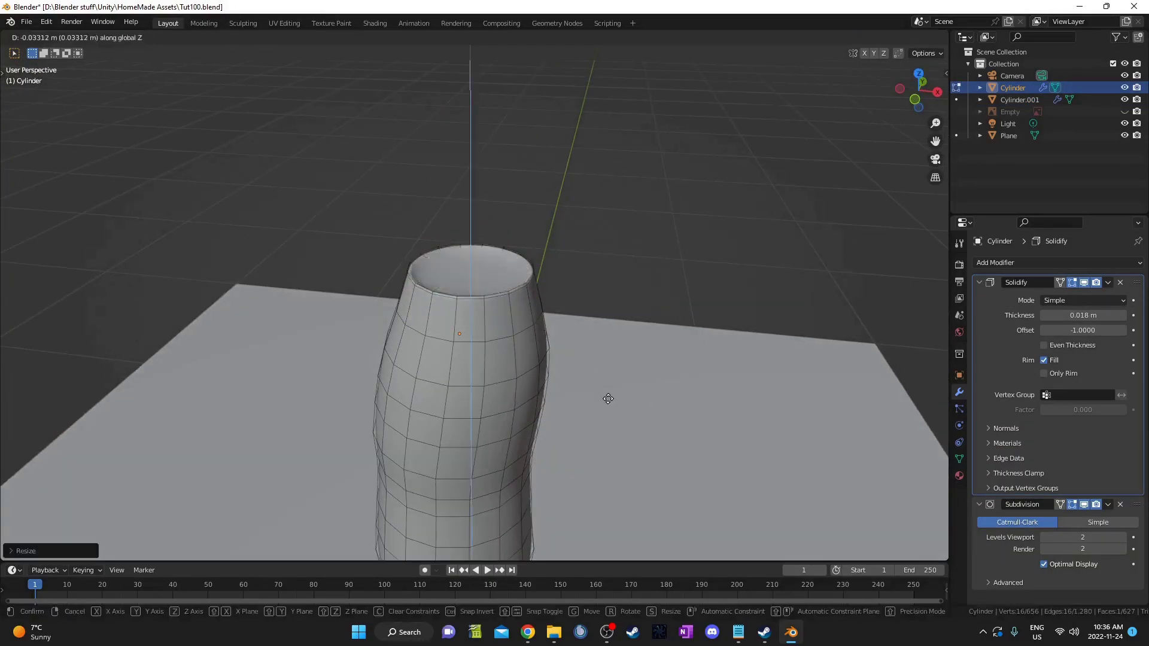
# Switch the bottle mesh to face selection and toggle X-ray display
pyautogui.press('3')
pyautogui.hotkey('alt', 'z')
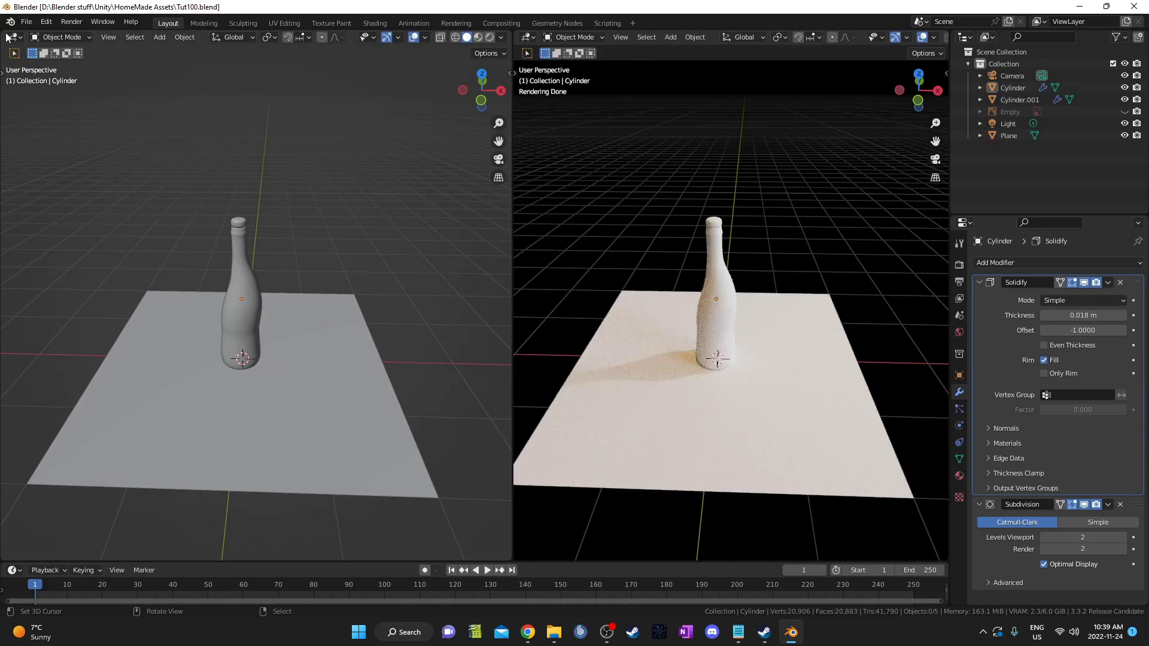
# Change the solid-shaded viewport into a Shader Editor, hide its sidebar and widen it
pyautogui.click(14, 37)
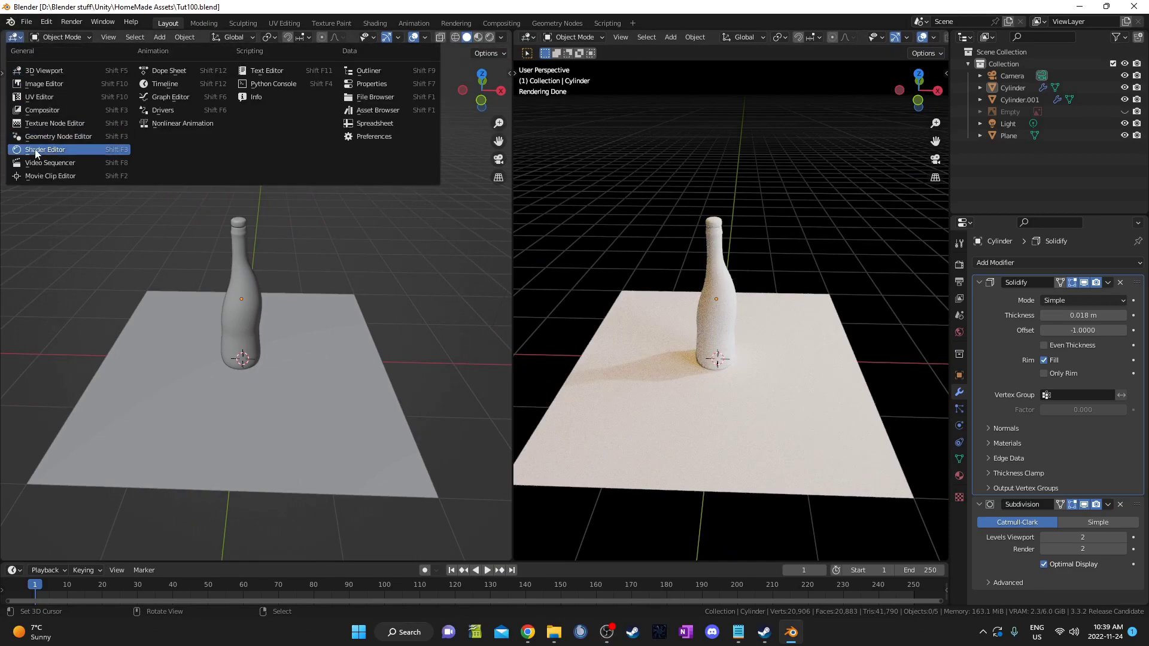
pyautogui.click(35, 151)
pyautogui.press('n')
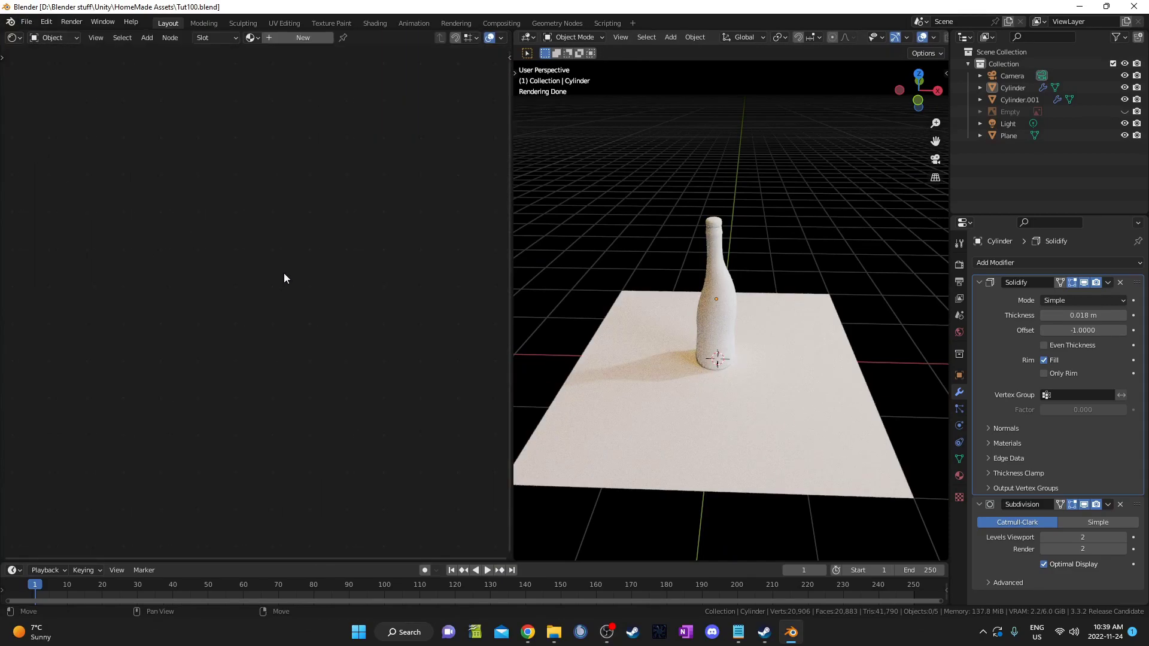
pyautogui.moveTo(514, 202); pyautogui.dragTo(559, 240)
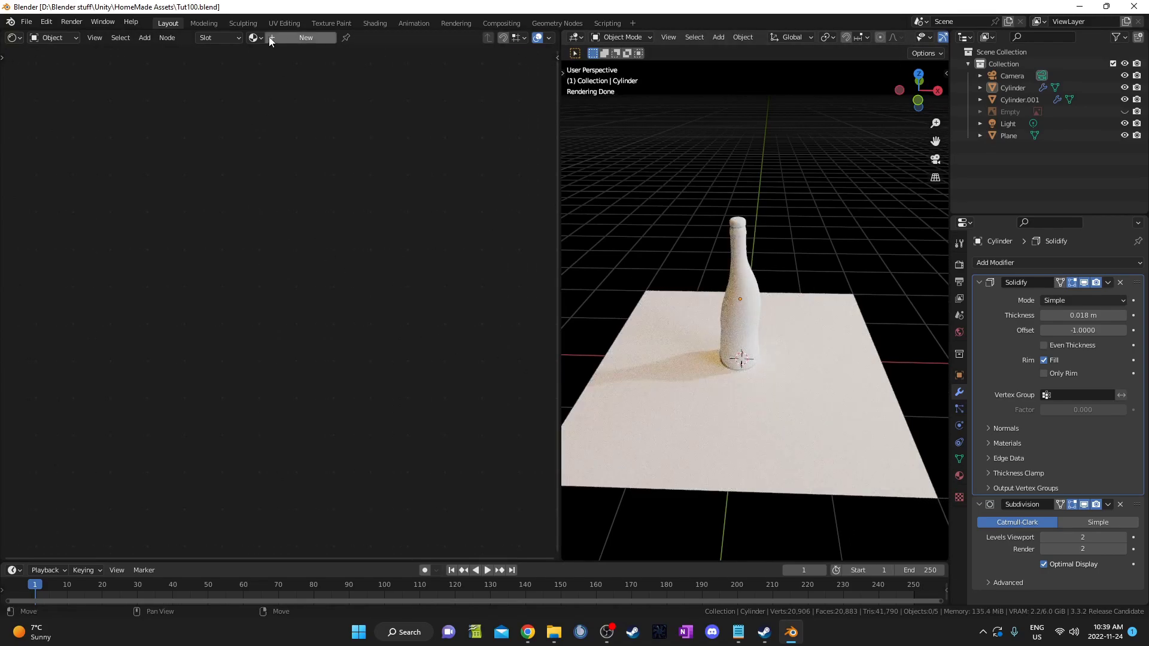
# Assign the existing Material to the bottle and frame its shader nodes
pyautogui.click(757, 298)
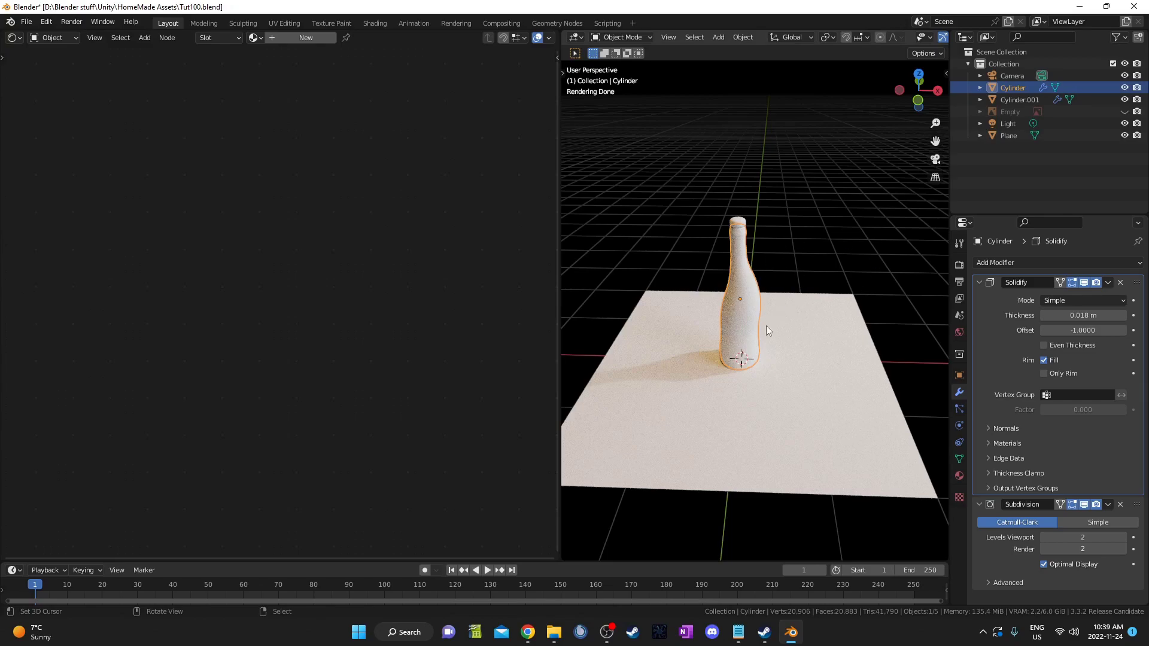
pyautogui.click(256, 38)
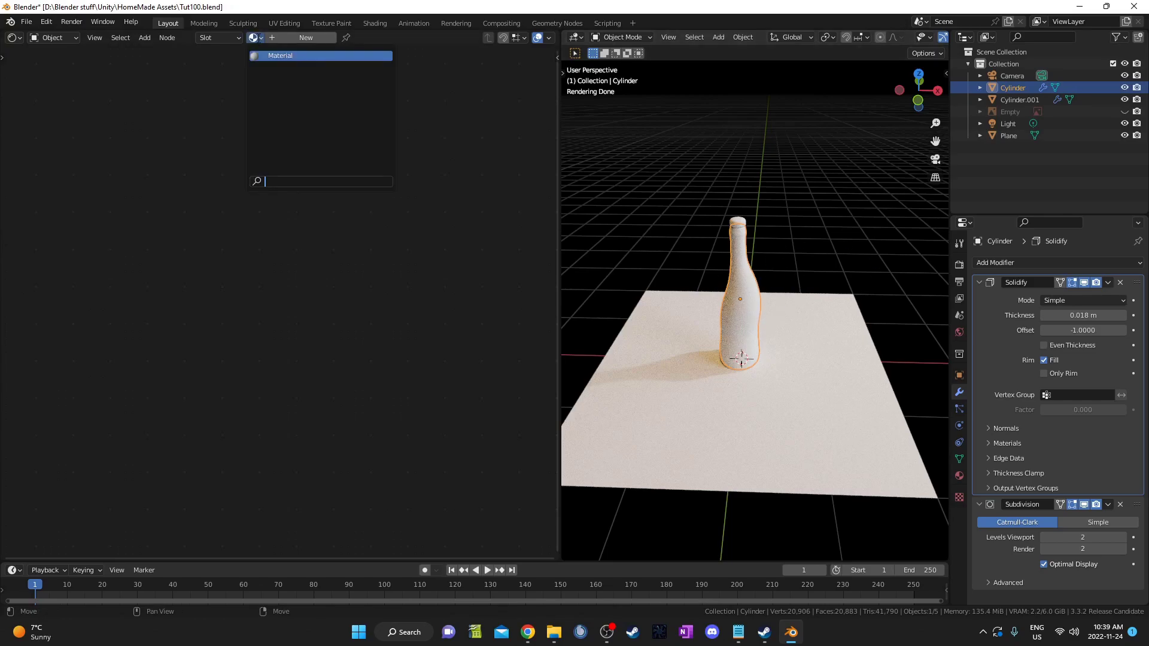
pyautogui.click(263, 55)
pyautogui.press('Home')
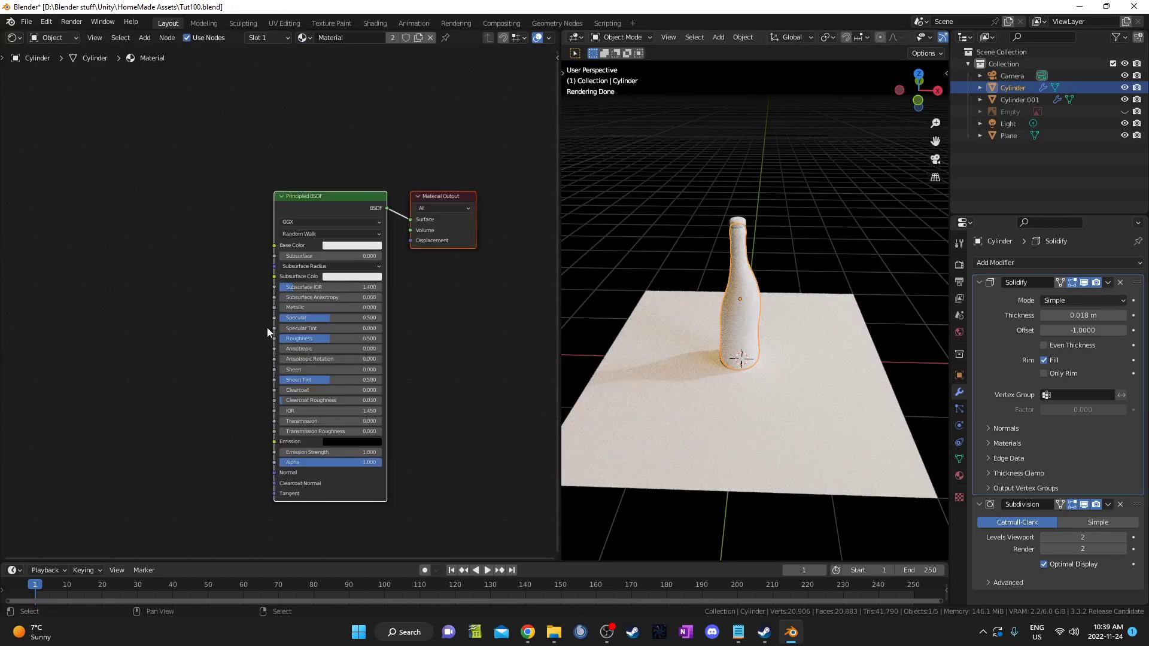
pyautogui.scroll(1, 266, 329)
pyautogui.moveTo(166, 345); pyautogui.dragTo(176, 347, button='middle')
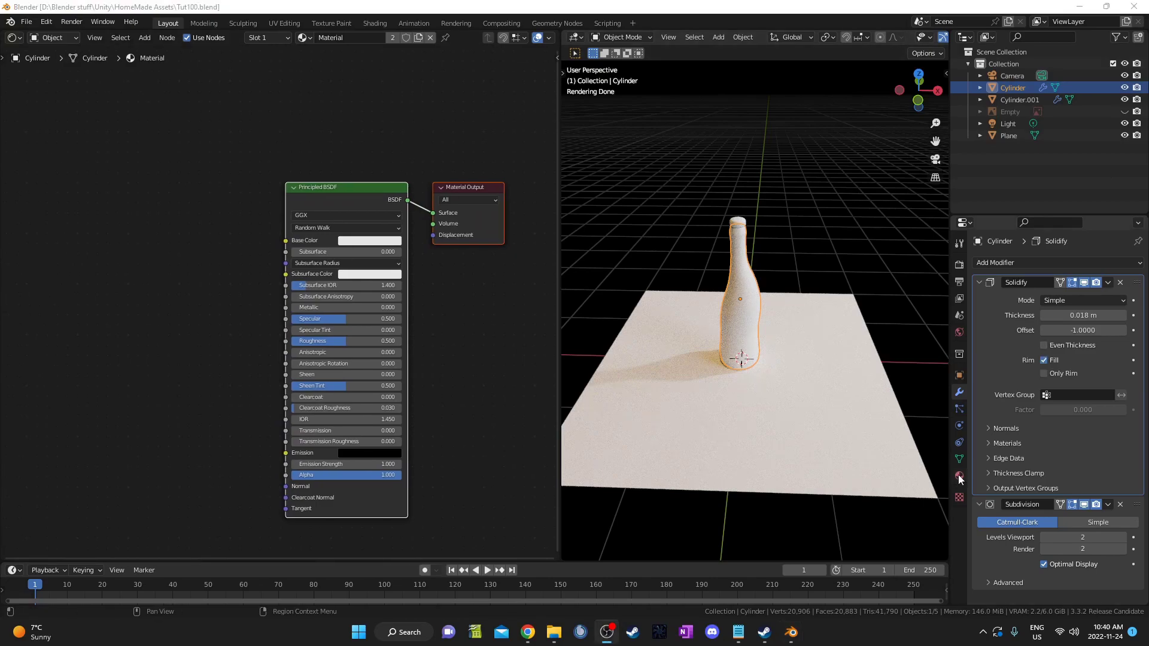
# Add a second material slot to the bottle and assign the existing Material to it
pyautogui.click(960, 476)
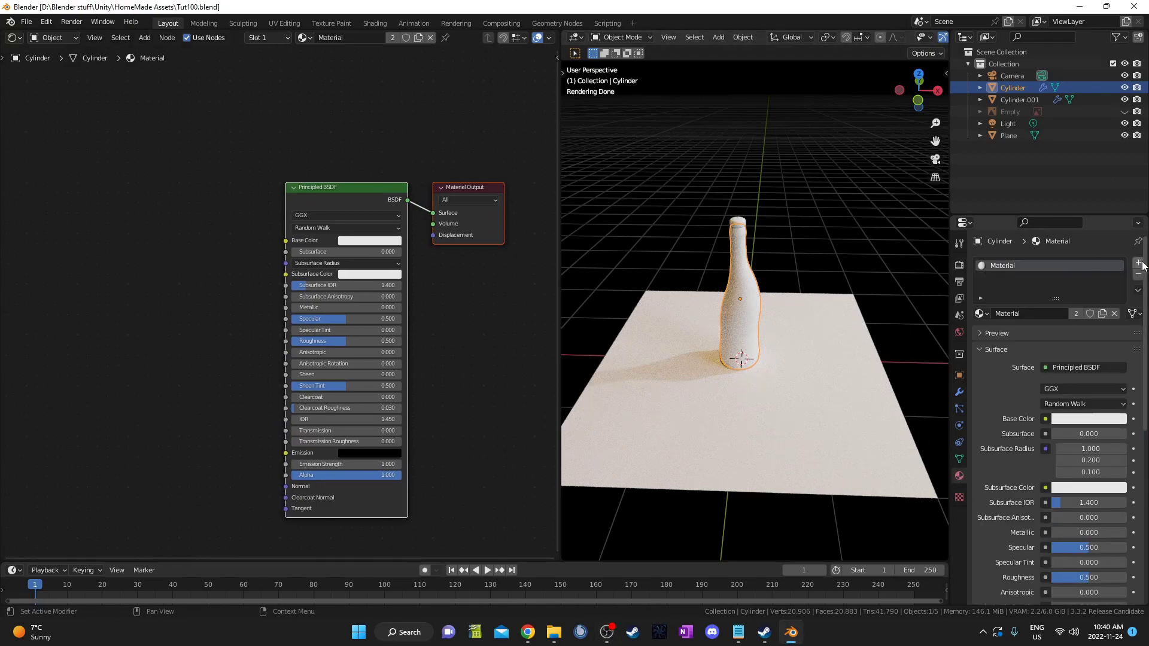
pyautogui.click(1138, 263)
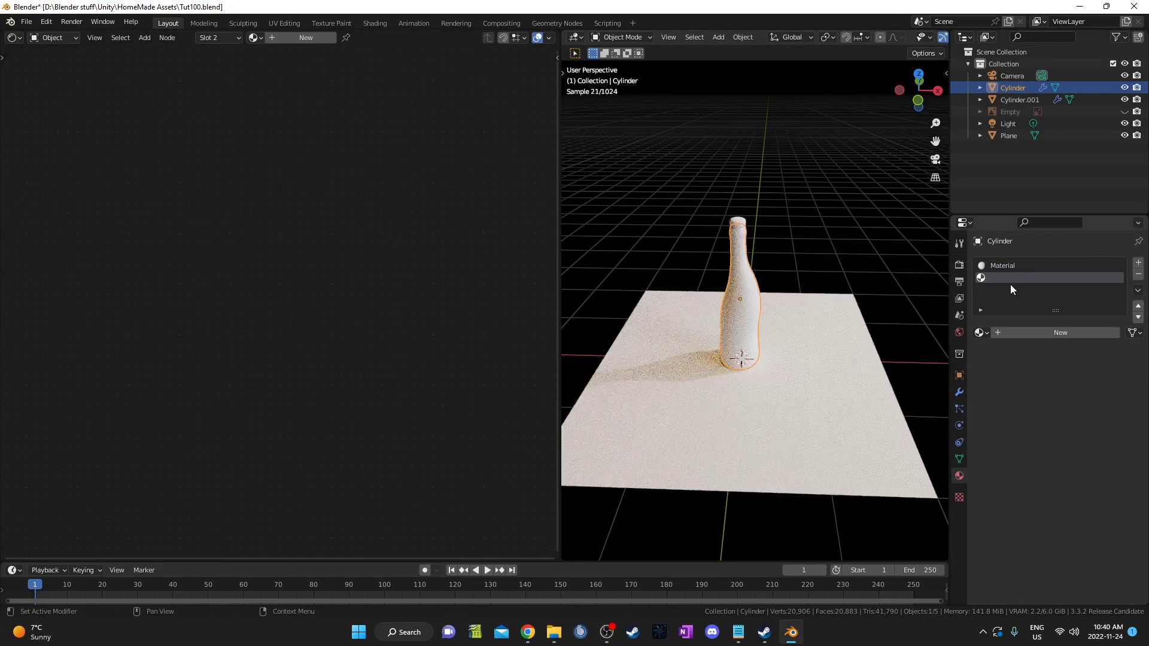
pyautogui.click(978, 333)
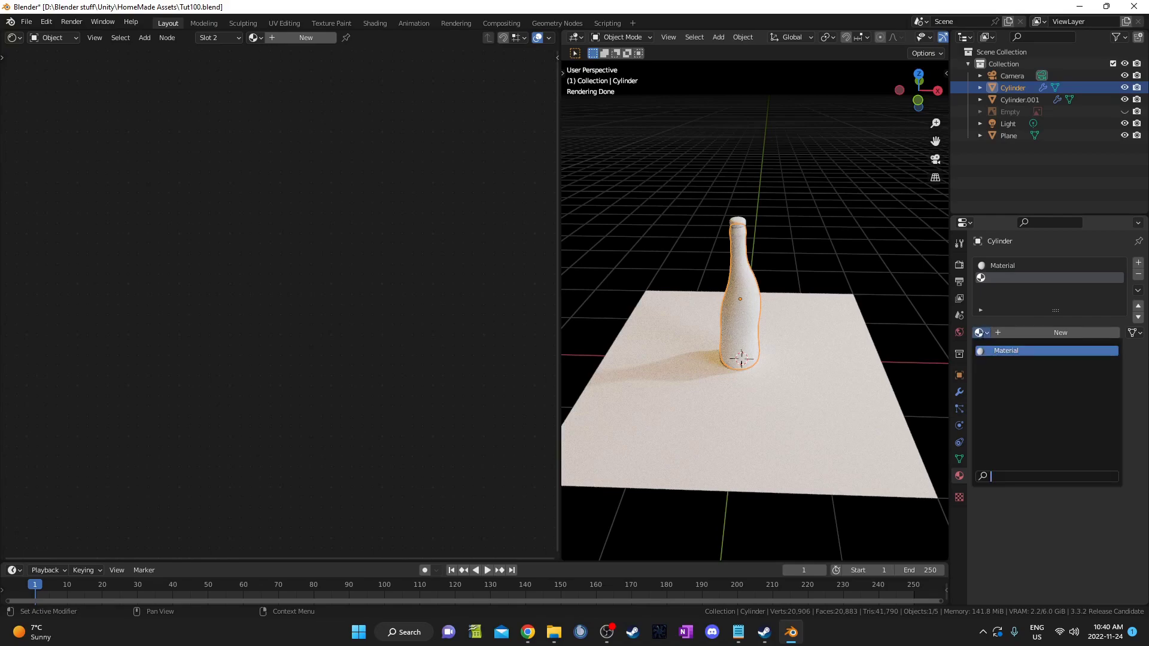
pyautogui.click(990, 352)
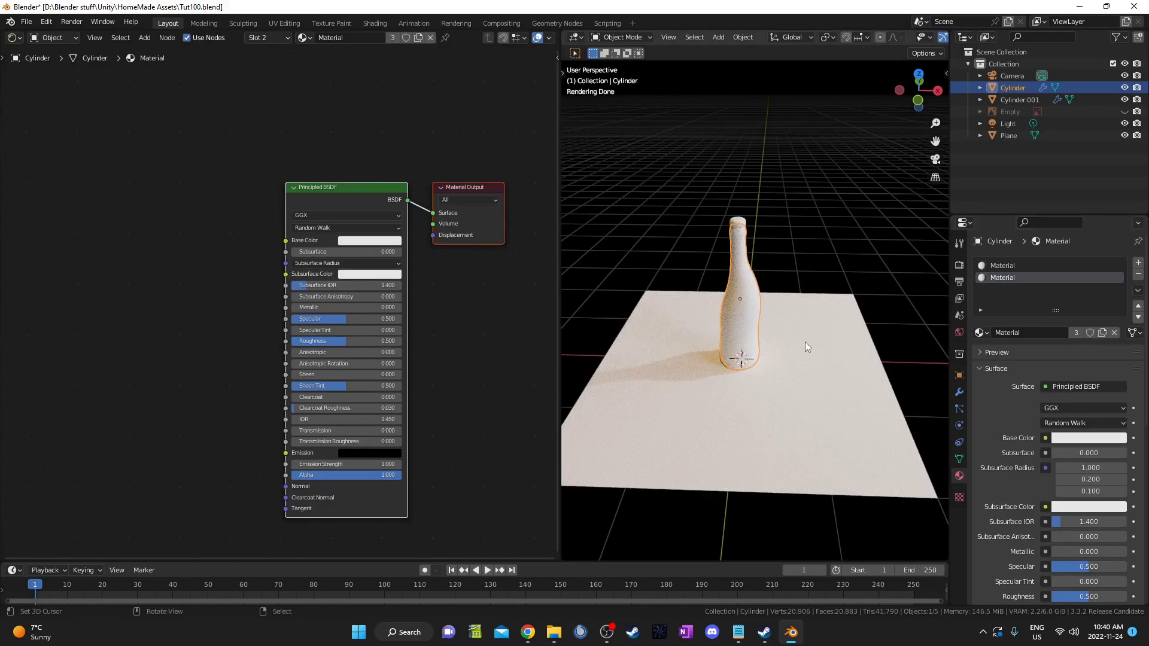
# Select the first material slot and rename the bottle object as Glass
pyautogui.click(1000, 266)
pyautogui.press('F2')
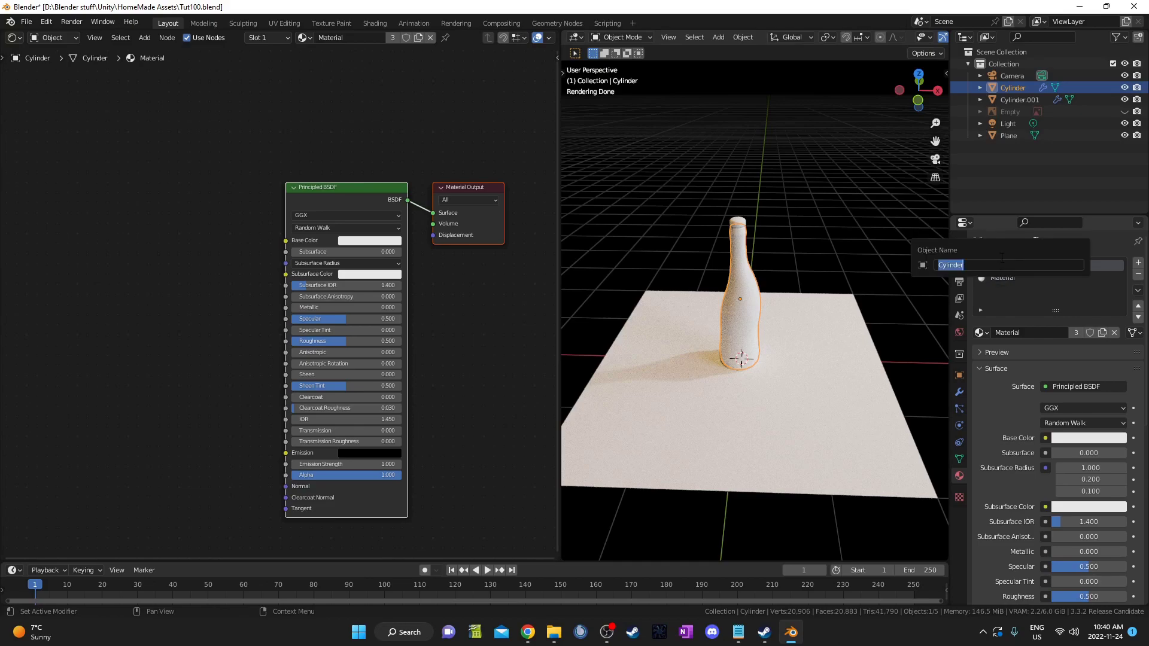
pyautogui.write('Glass')
pyautogui.press('Return')
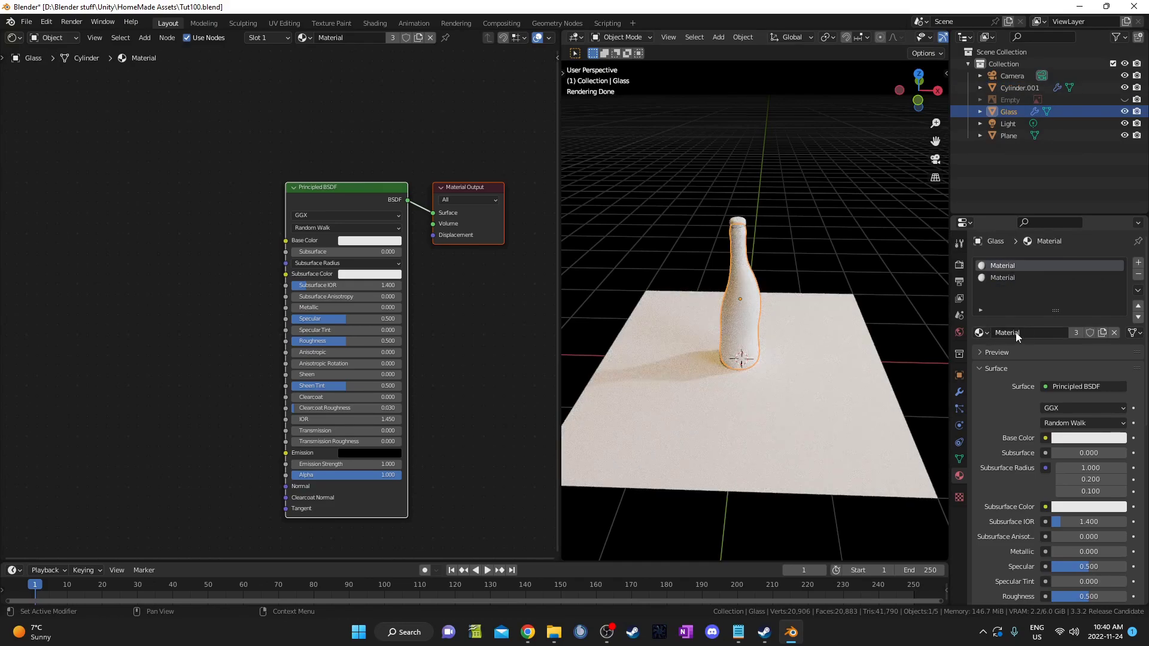
# Rename the first slot's material as Glass and select the second material slot
pyautogui.doubleClick(1015, 332)
pyautogui.write('Glass')
pyautogui.press('Return')
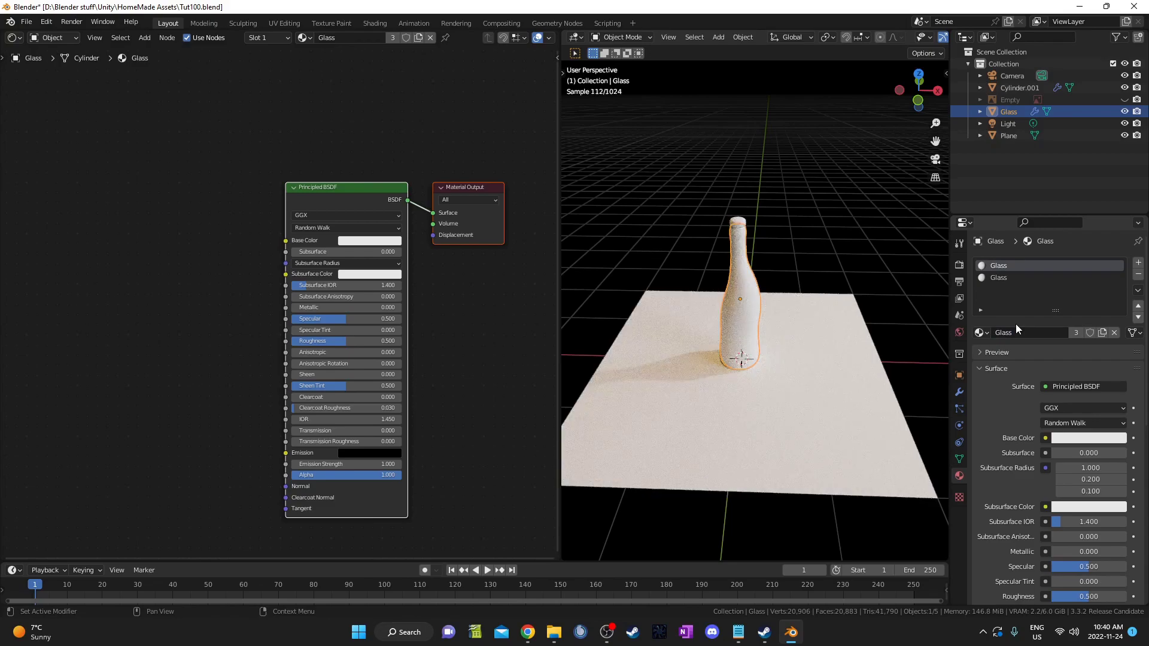
pyautogui.click(1008, 278)
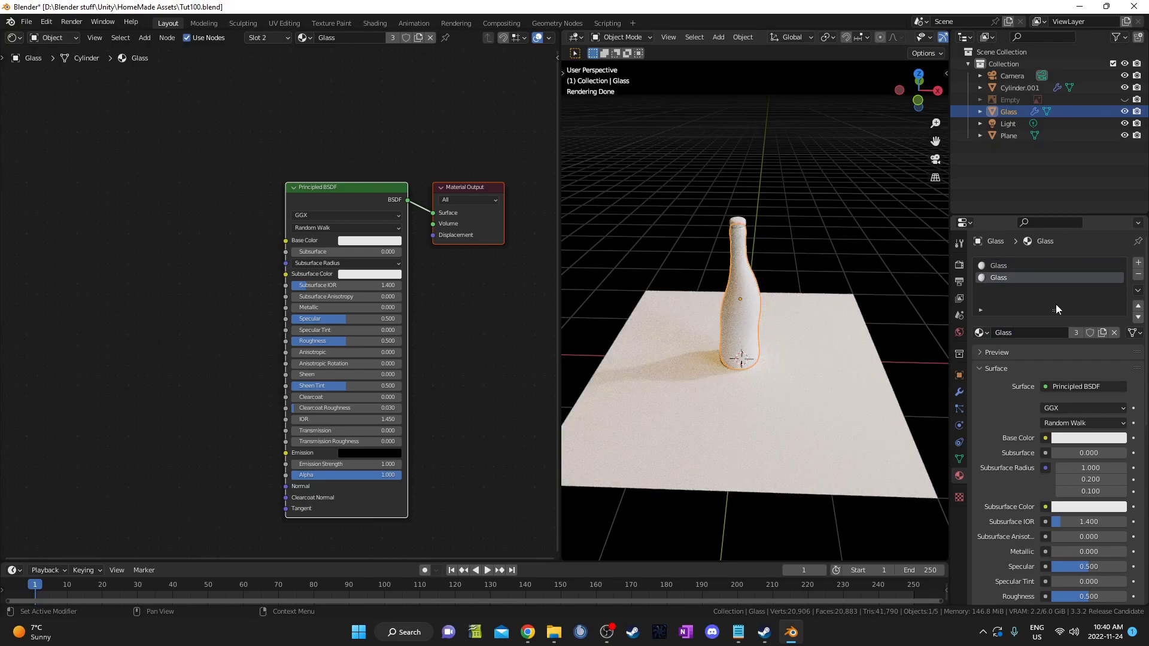
# Make the second slot's material an independent copy and rename it as Potion
pyautogui.click(1101, 333)
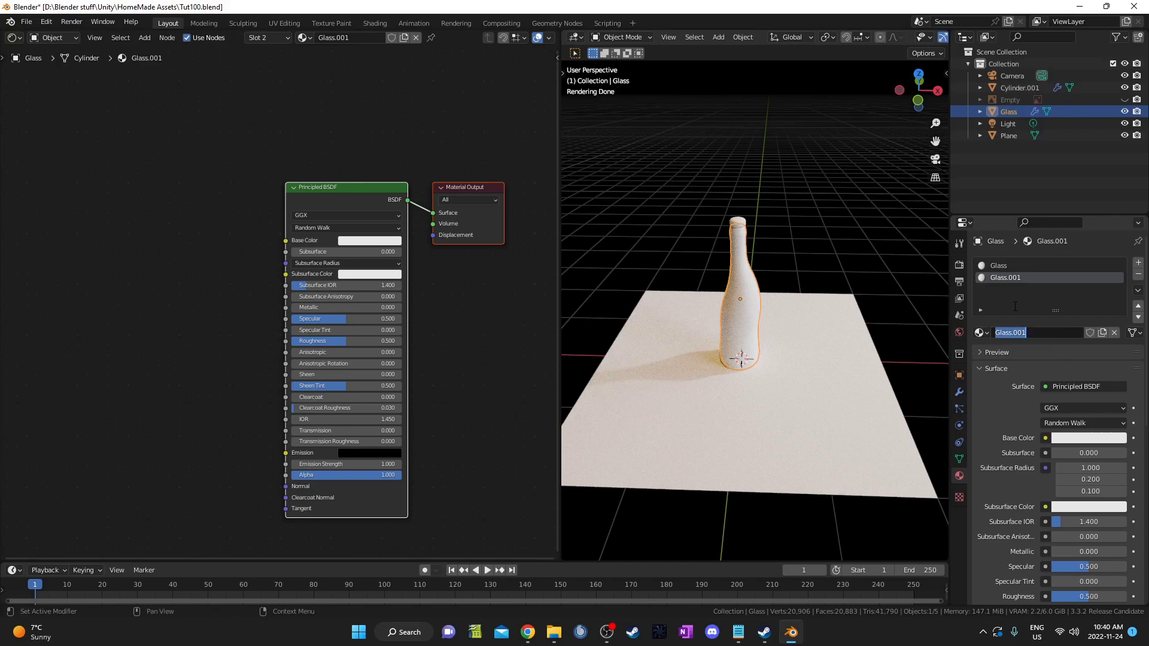
pyautogui.press('Return')
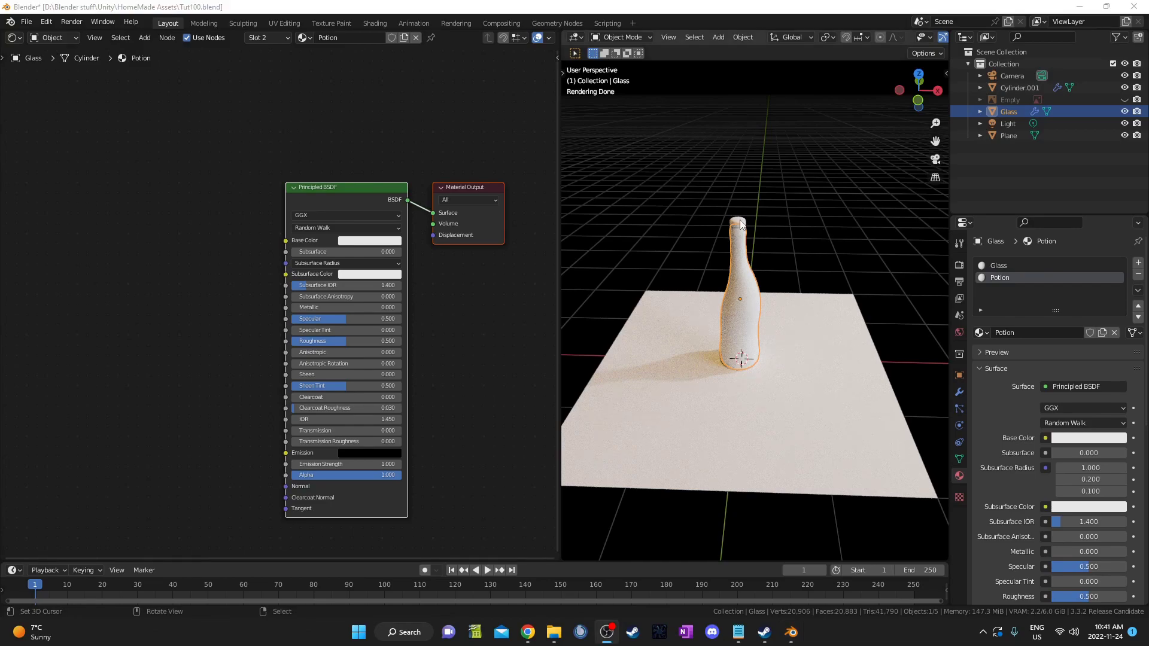
# Assign the Glass material to the bottle's stopper, make it an independent copy and rename it as Cork
pyautogui.click(741, 224)
pyautogui.click(979, 313)
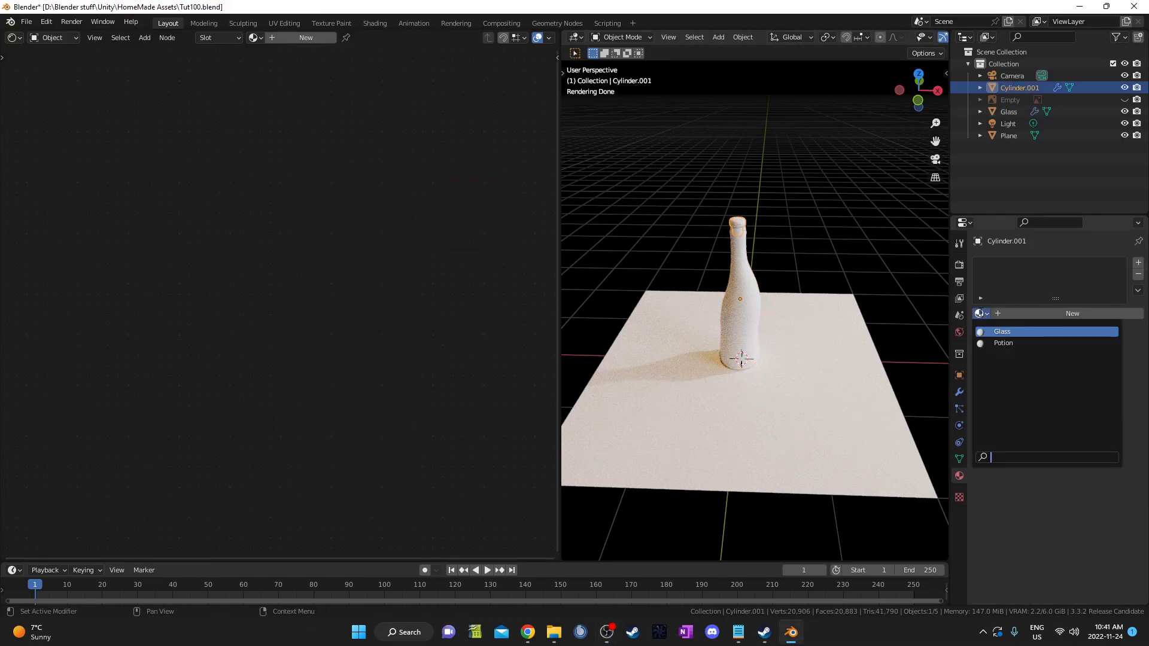
pyautogui.click(1001, 331)
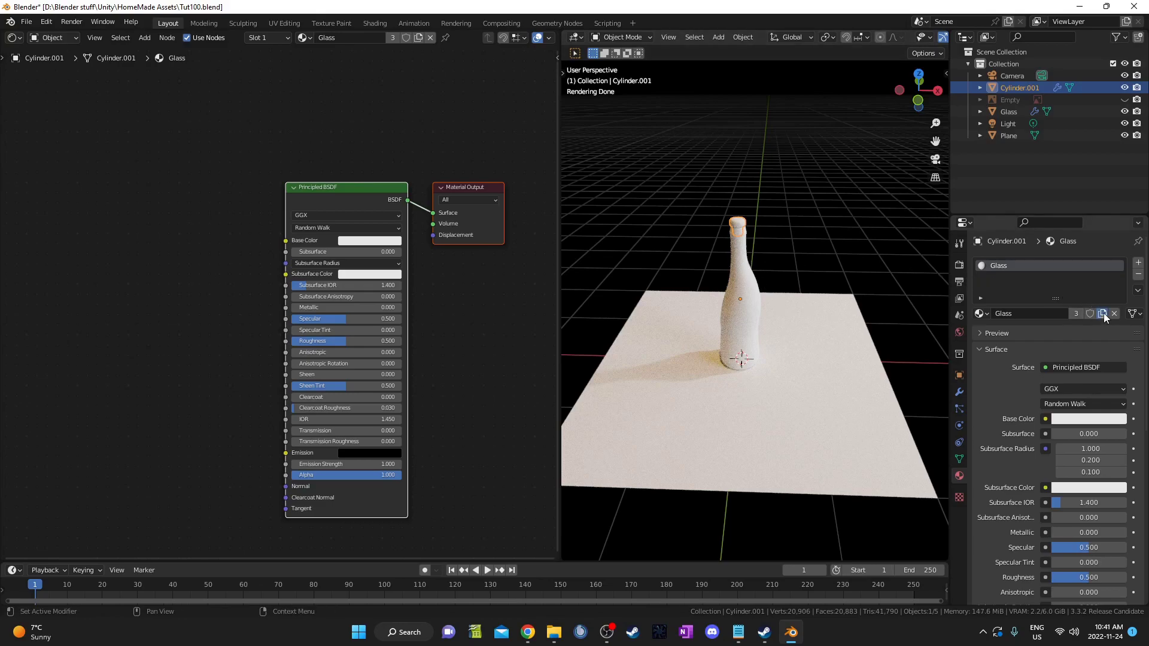
pyautogui.click(1103, 313)
pyautogui.click(1022, 318)
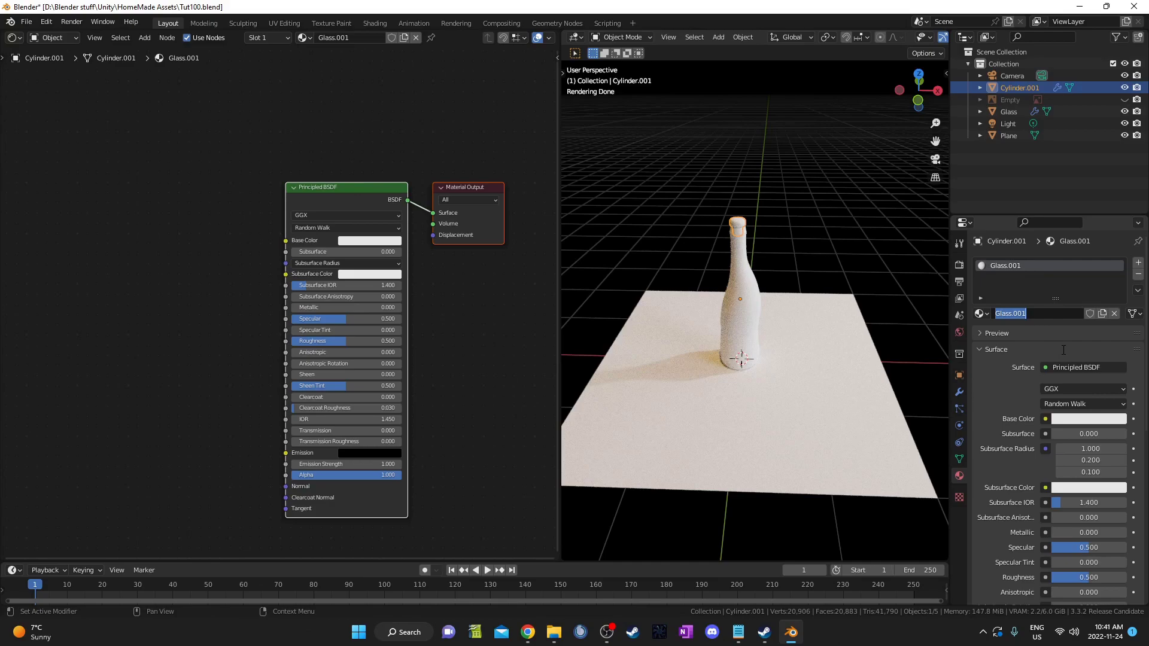
pyautogui.press('Return')
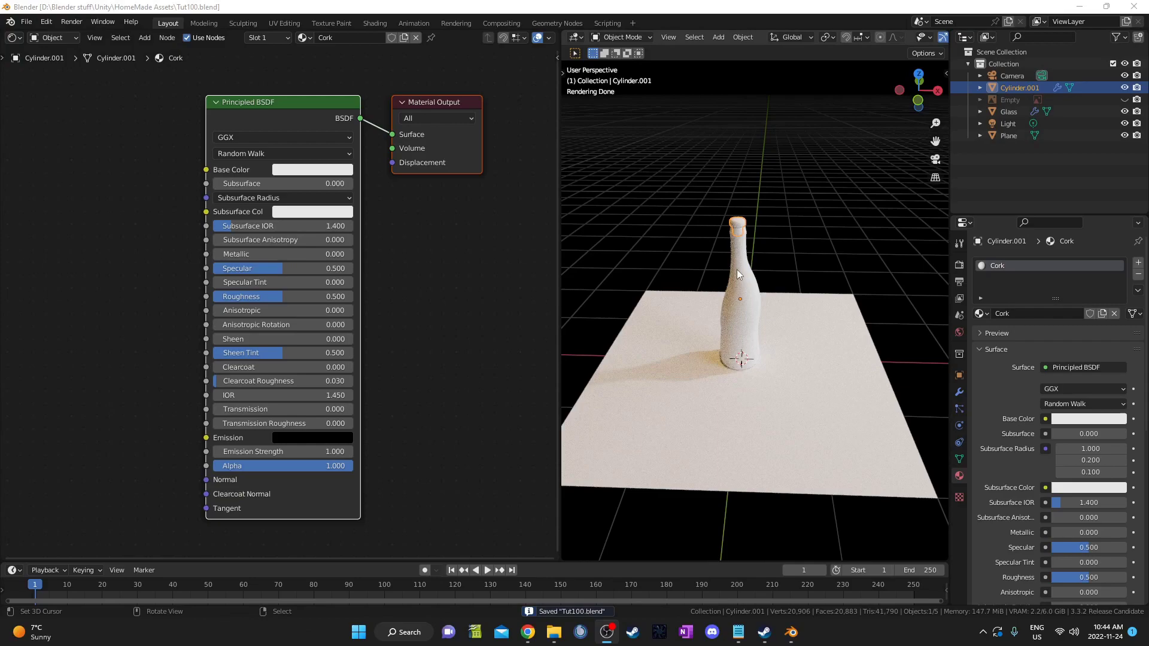
# Select the bottle's Glass material slot and set the Principled BSDF transmission to 1.000
pyautogui.click(737, 270)
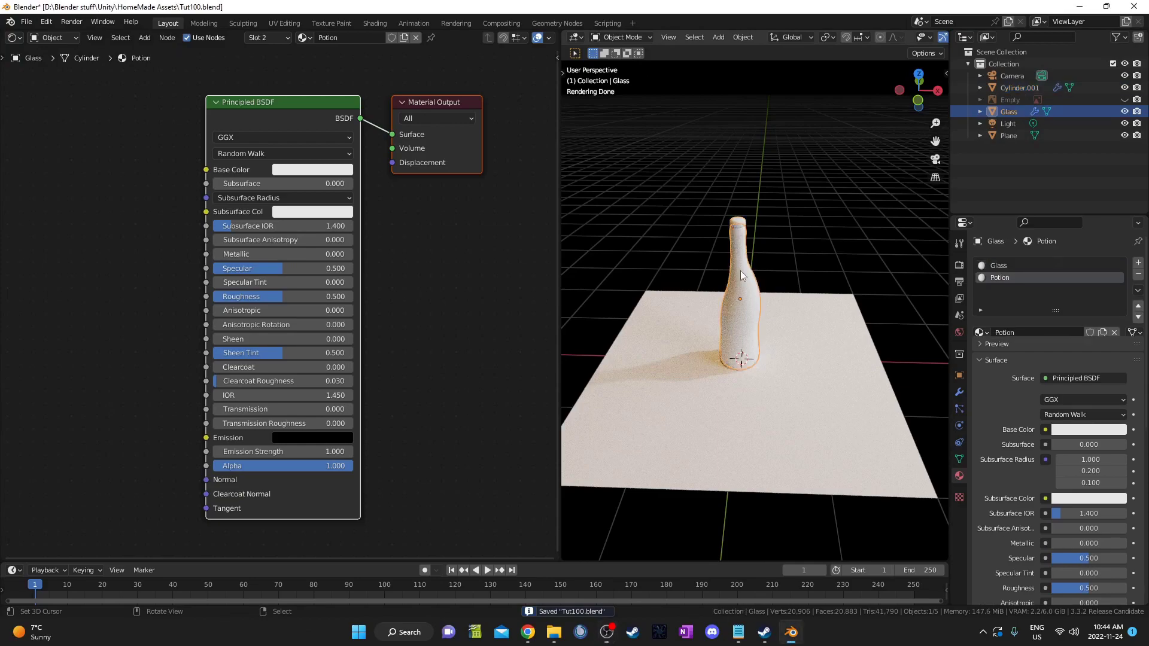
pyautogui.click(1003, 268)
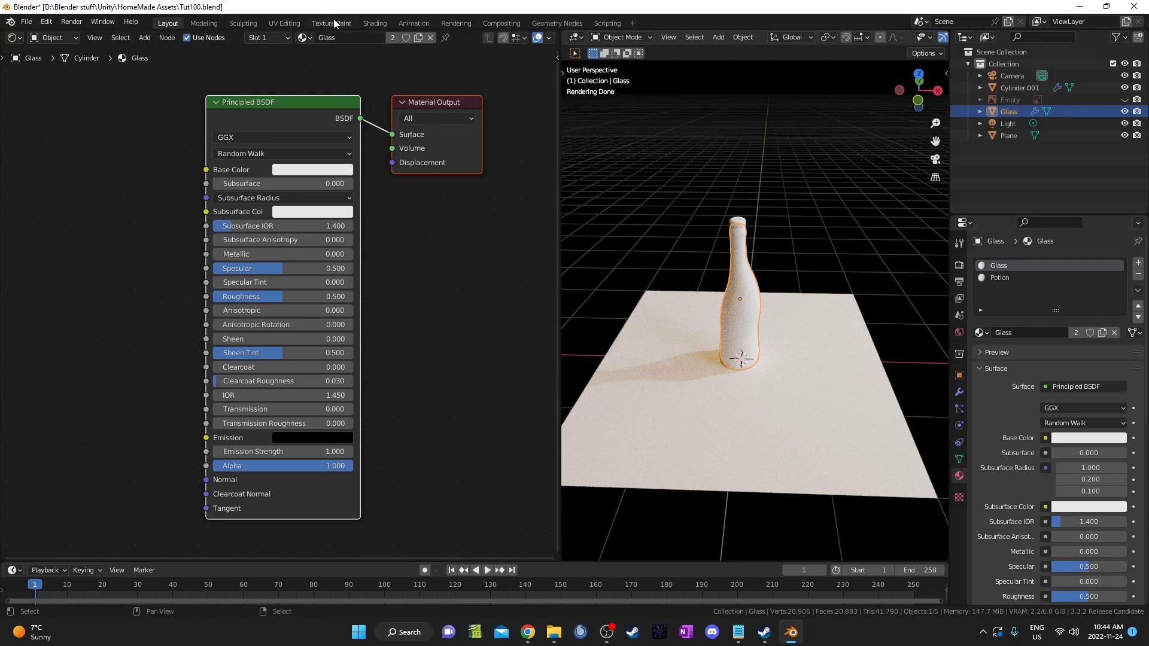
pyautogui.moveTo(220, 265); pyautogui.dragTo(330, 310, button='middle')
pyautogui.moveTo(211, 260); pyautogui.dragTo(294, 265, button='middle')
pyautogui.moveTo(410, 272); pyautogui.dragTo(220, 265, button='middle')
pyautogui.scroll(2, 299, 281)
pyautogui.moveTo(354, 302); pyautogui.dragTo(276, 285, button='middle')
pyautogui.moveTo(279, 417); pyautogui.dragTo(455, 417)
pyautogui.moveTo(694, 351); pyautogui.dragTo(691, 330, button='middle')
pyautogui.scroll(3, 692, 334)
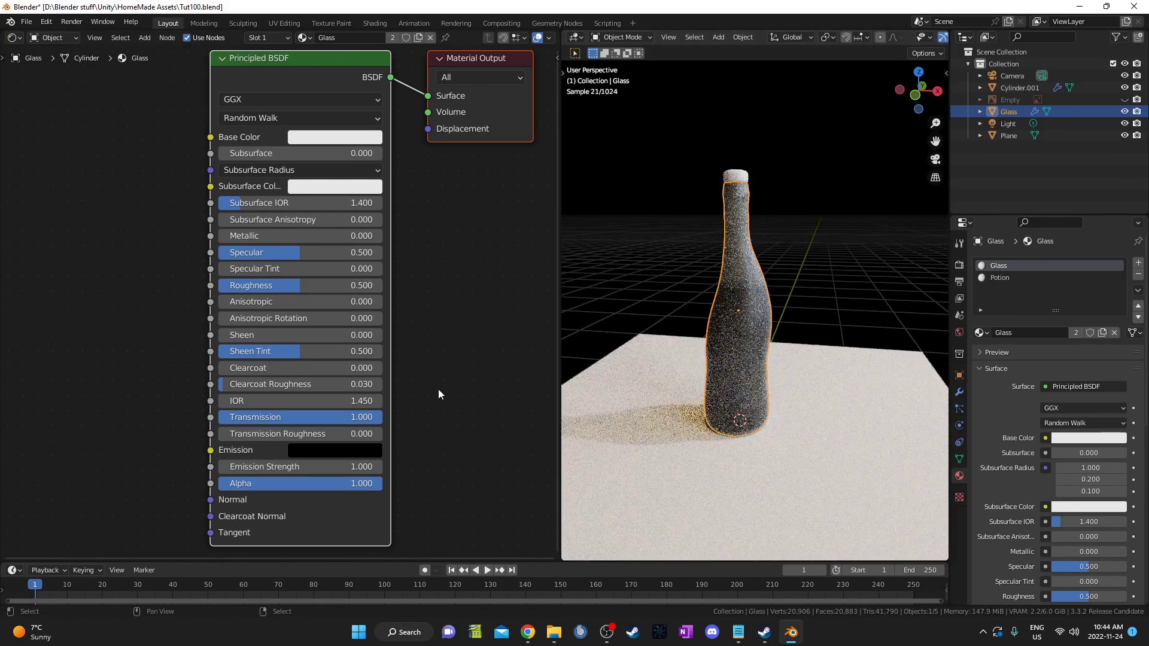
# Set the Glass material's roughness to 0.000 and inspect the bottle up close
pyautogui.moveTo(311, 286); pyautogui.dragTo(240, 286)
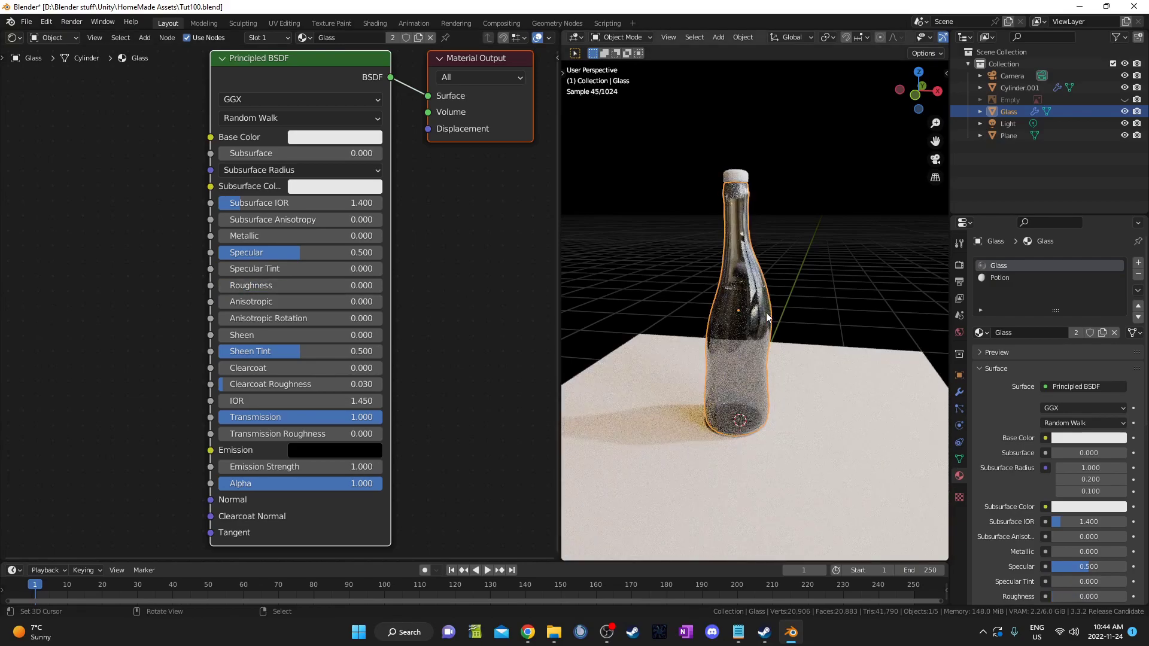
pyautogui.moveTo(766, 312); pyautogui.dragTo(700, 305, button='middle')
pyautogui.scroll(2, 764, 372)
pyautogui.keyDown('shift'); pyautogui.moveTo(768, 356); pyautogui.dragTo(747, 316, button='middle'); pyautogui.keyUp('shift')
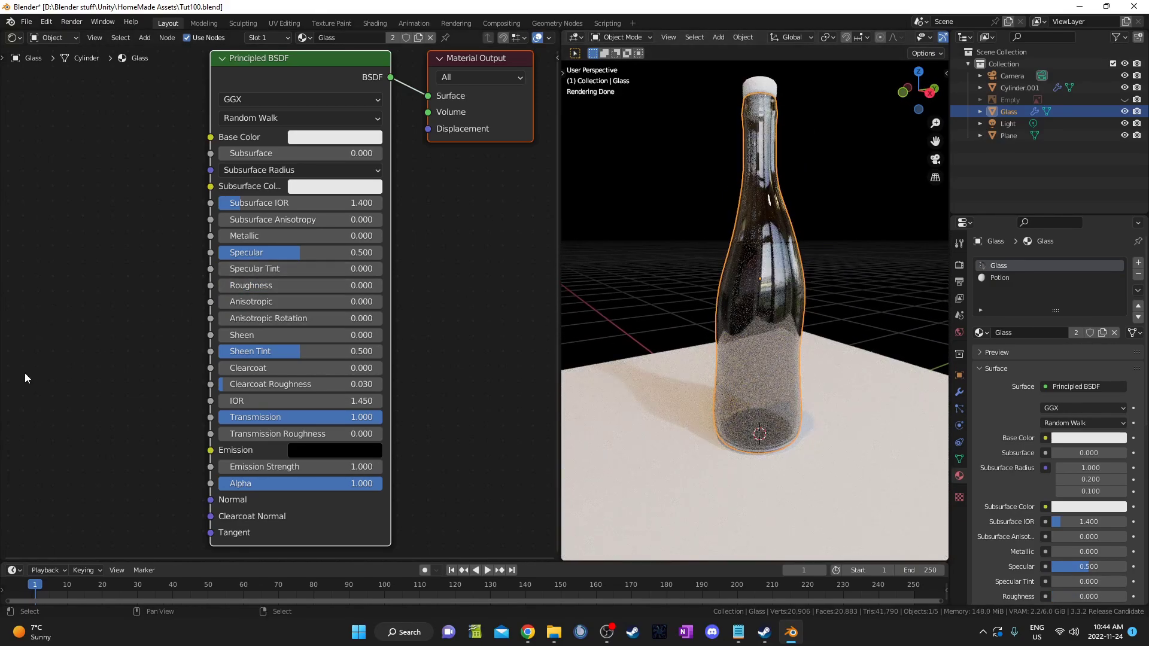
# Add a Noise Texture node before the Principled BSDF in the Glass material and preview it on the bottle
pyautogui.moveTo(156, 332); pyautogui.dragTo(275, 318, button='middle')
pyautogui.scroll(-1, 275, 317)
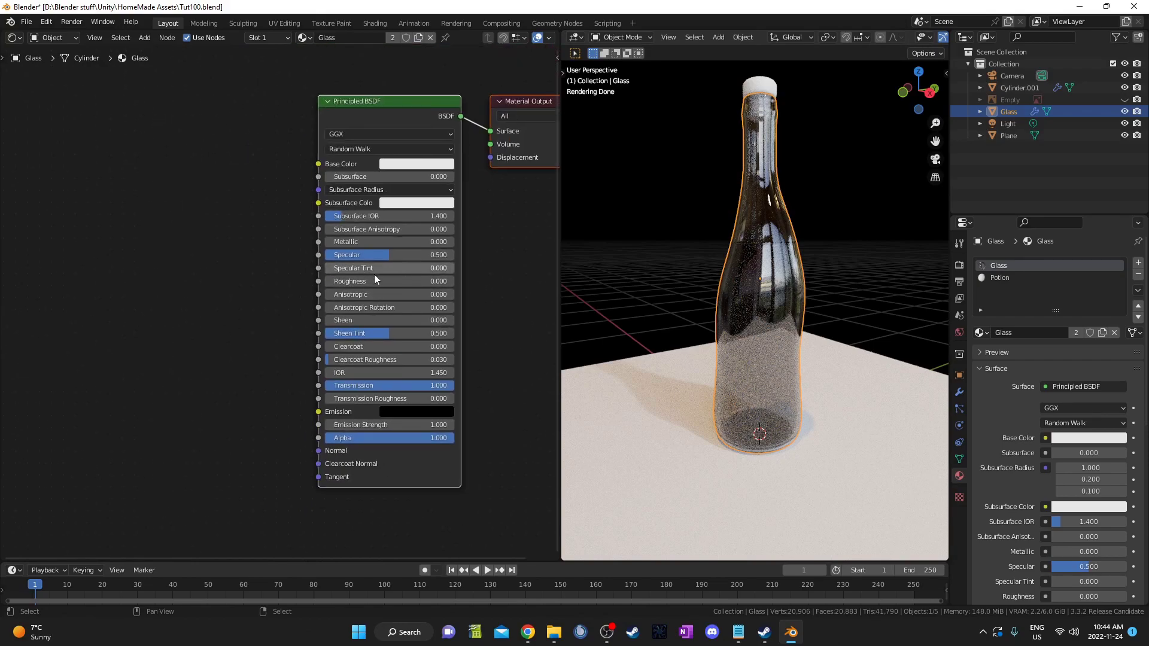
pyautogui.moveTo(118, 307); pyautogui.dragTo(235, 293, button='middle')
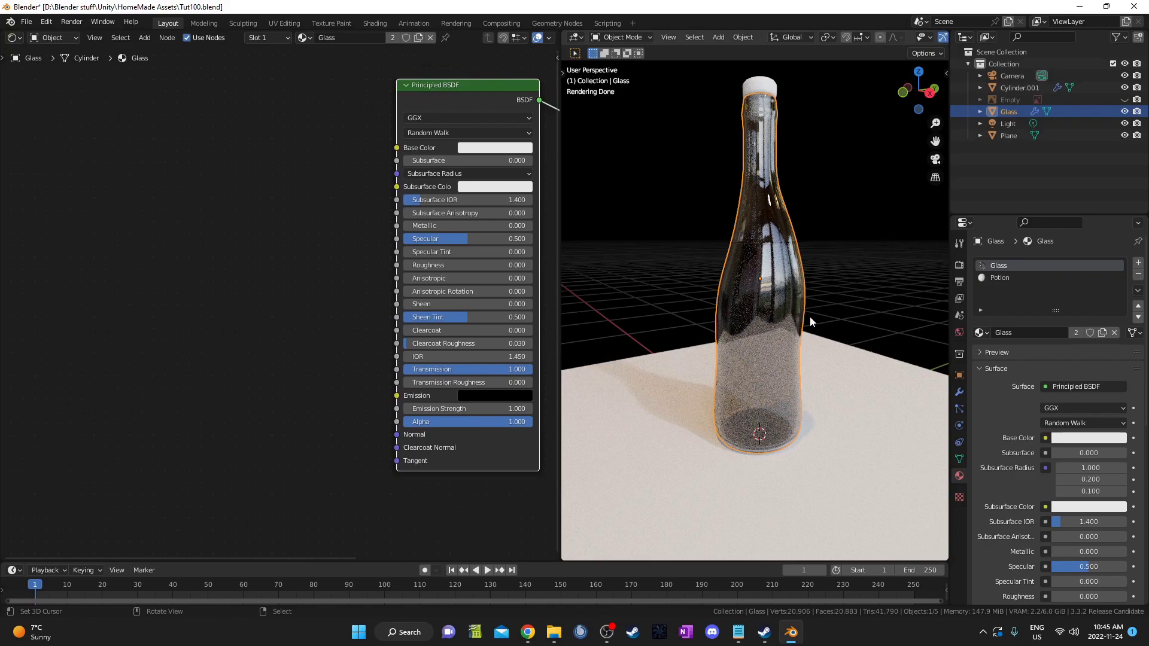
pyautogui.moveTo(103, 337); pyautogui.dragTo(160, 324, button='middle')
pyautogui.hotkey('shift', 'a')
pyautogui.click(160, 324)
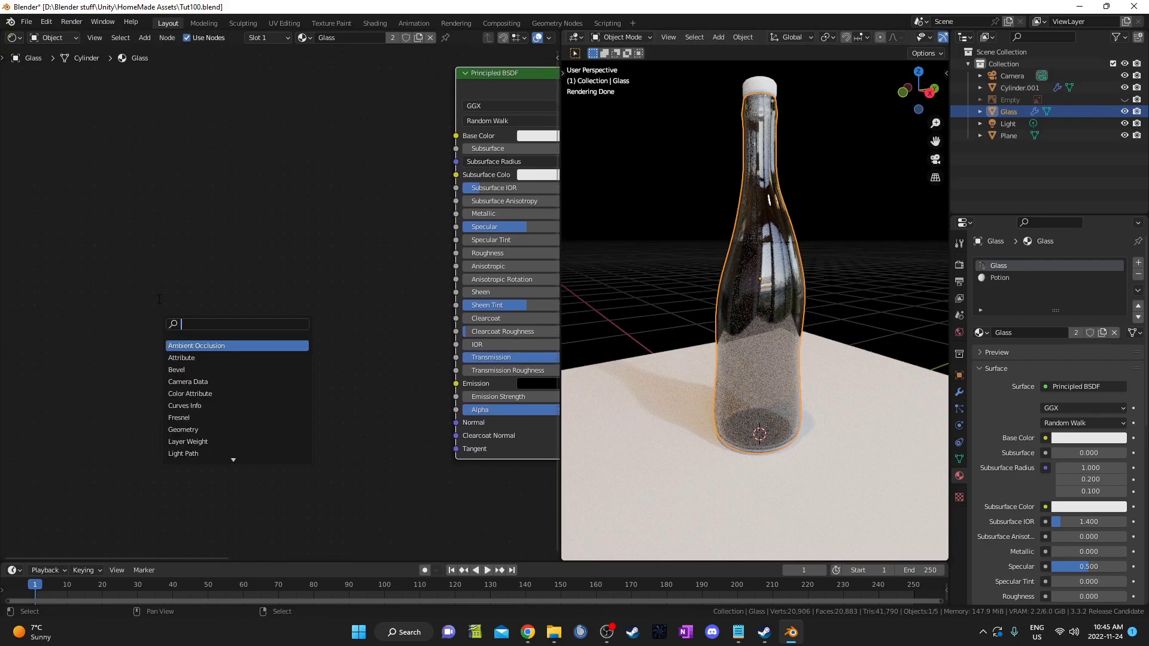
pyautogui.write('noise')
pyautogui.click(189, 358)
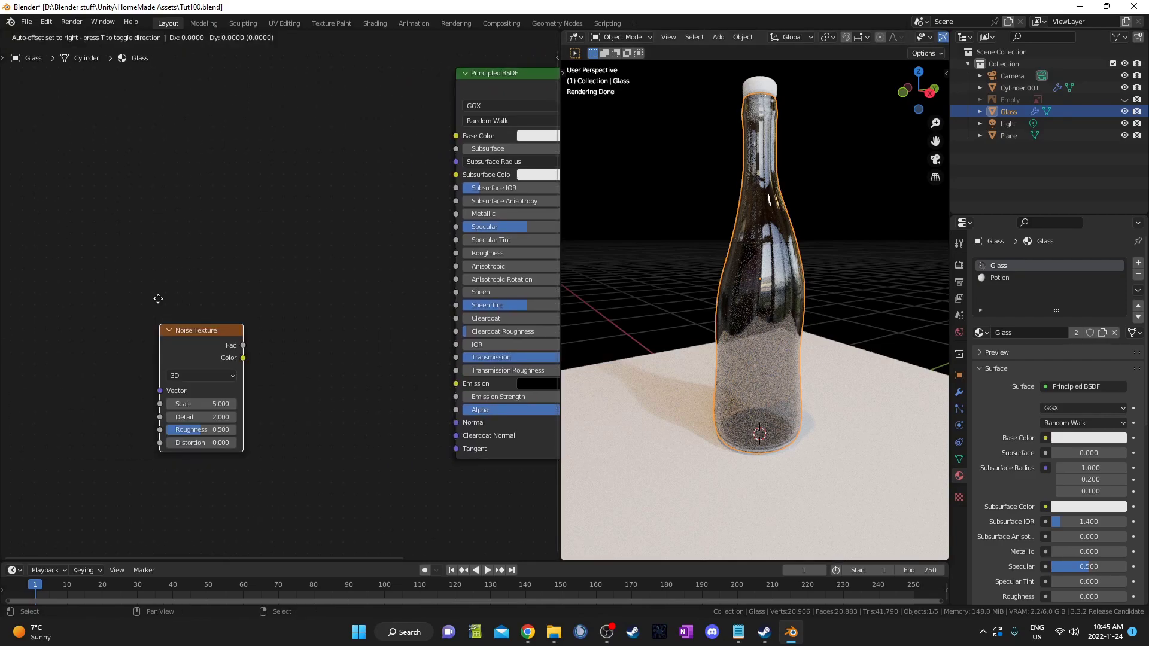
pyautogui.click(95, 184)
pyautogui.keyDown('ctrl'); pyautogui.keyDown('shift'); pyautogui.click(95, 185); pyautogui.keyUp('shift'); pyautogui.keyUp('ctrl')
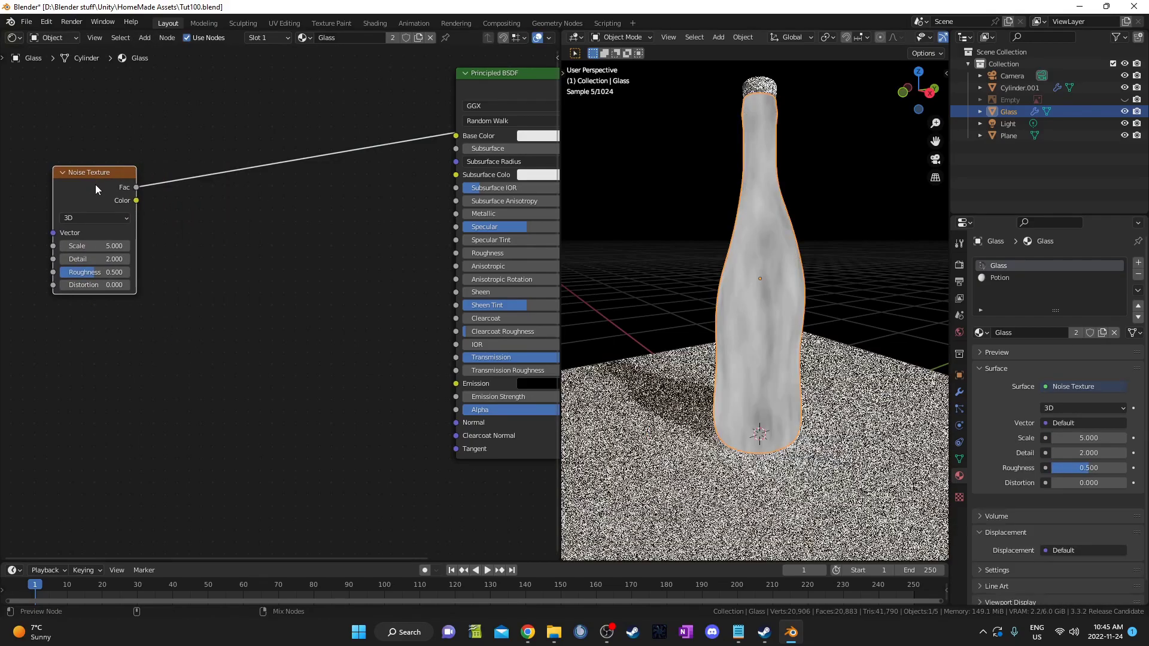
# Insert a ColorRamp node on the link coming out of the Noise Texture's Fac output
pyautogui.hotkey('shift', 'a')
pyautogui.click(230, 236)
pyautogui.write('color')
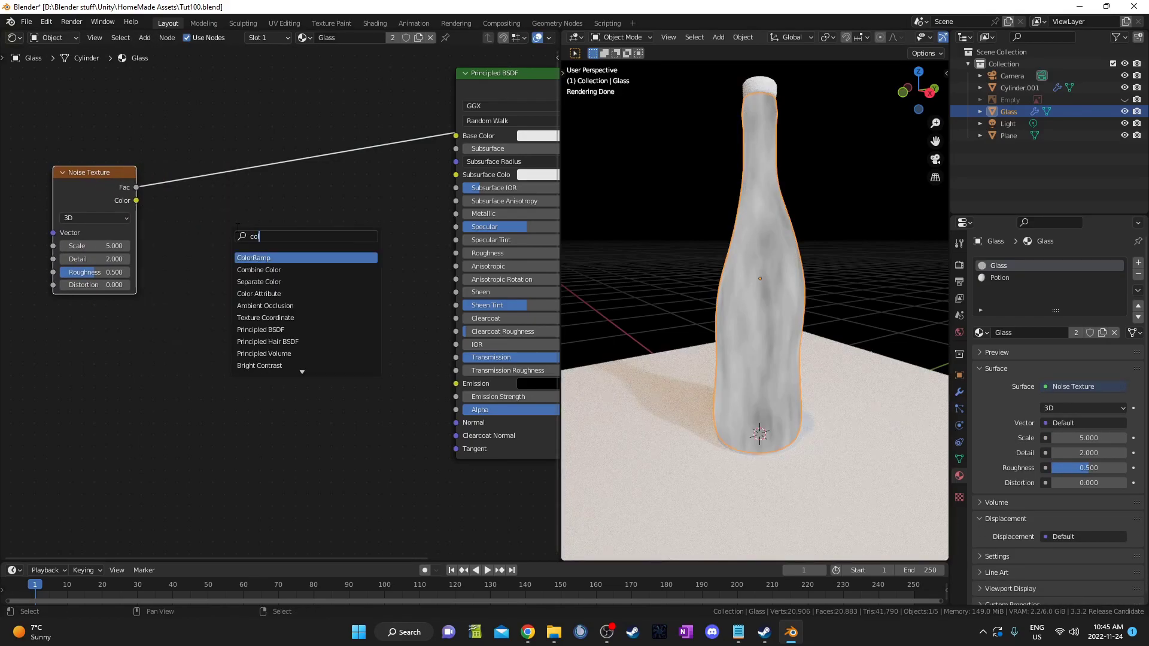
pyautogui.press('Return')
pyautogui.click(184, 119)
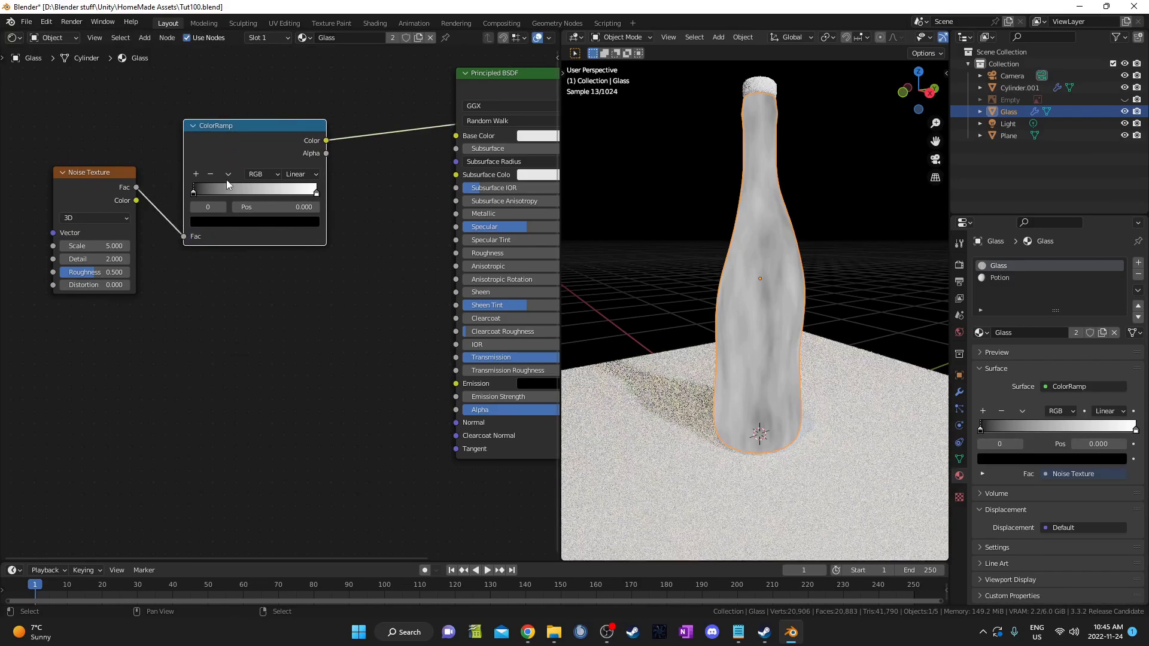
# Connect the ColorRamp's Color output to the Principled BSDF's Roughness and restore the shader's full preview
pyautogui.moveTo(227, 180); pyautogui.dragTo(149, 239, button='middle')
pyautogui.moveTo(248, 200); pyautogui.dragTo(378, 313)
pyautogui.moveTo(352, 299); pyautogui.dragTo(363, 336, button='middle')
pyautogui.keyDown('ctrl'); pyautogui.keyDown('shift'); pyautogui.click(458, 178); pyautogui.keyUp('shift'); pyautogui.keyUp('ctrl')
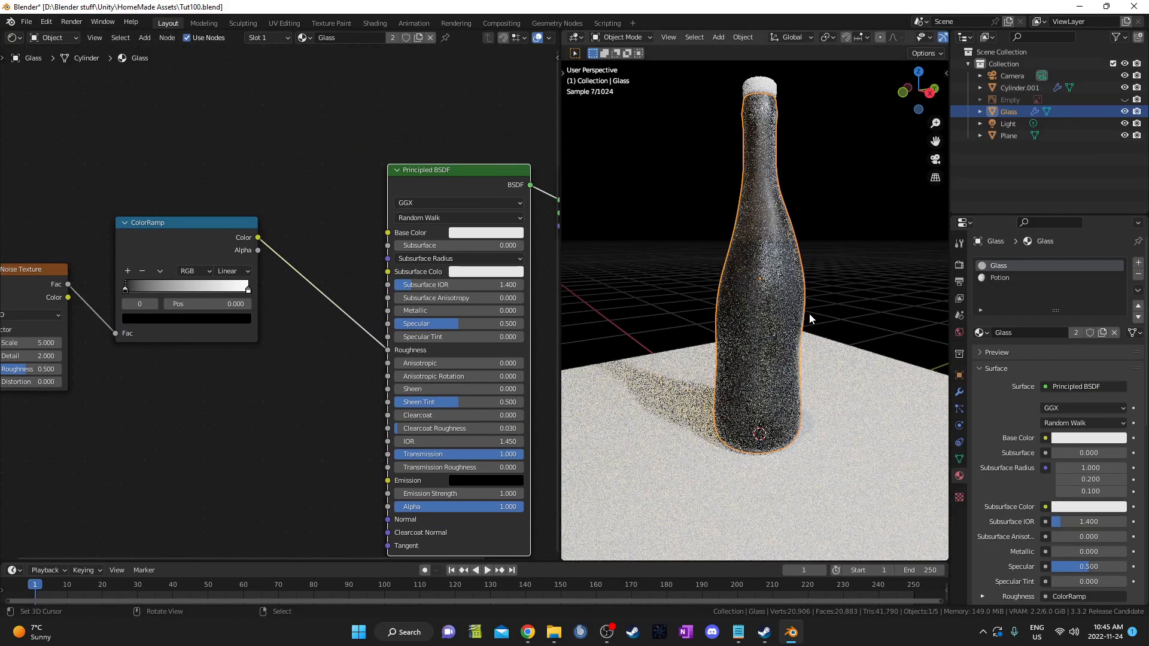
pyautogui.moveTo(785, 342); pyautogui.dragTo(772, 335, button='middle')
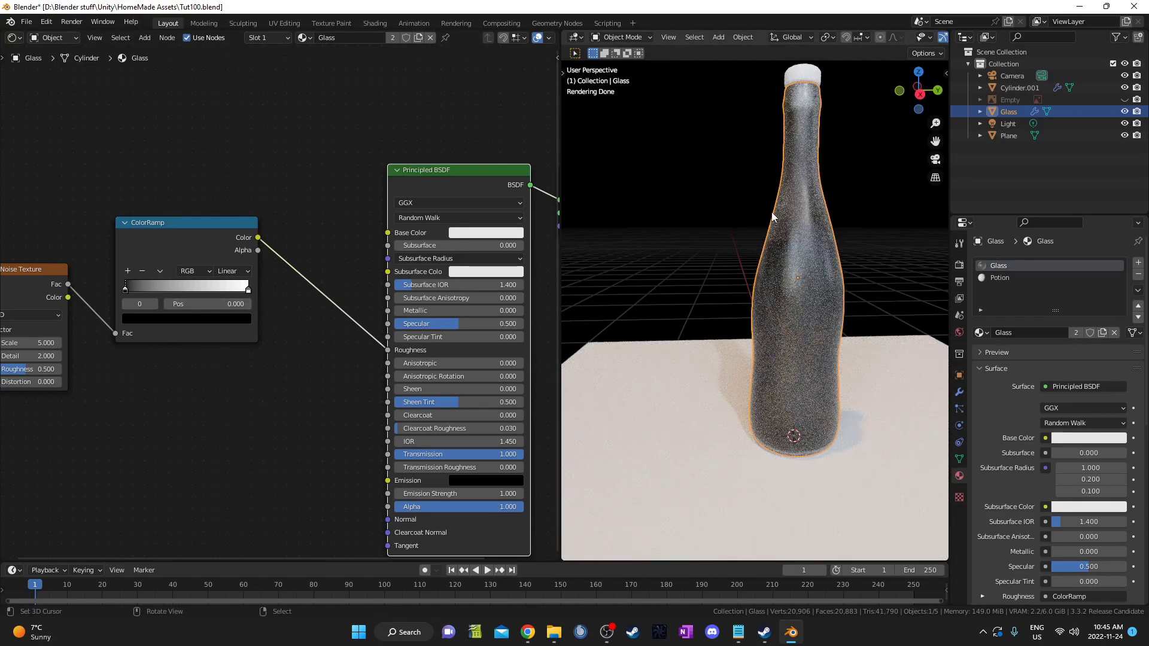
# Preview the ColorRamp on the bottle and set its black stop to 0.405 and white stop to 0.564
pyautogui.moveTo(210, 241); pyautogui.dragTo(275, 235, button='middle')
pyautogui.keyDown('ctrl'); pyautogui.keyDown('shift'); pyautogui.click(276, 234); pyautogui.keyUp('shift'); pyautogui.keyUp('ctrl')
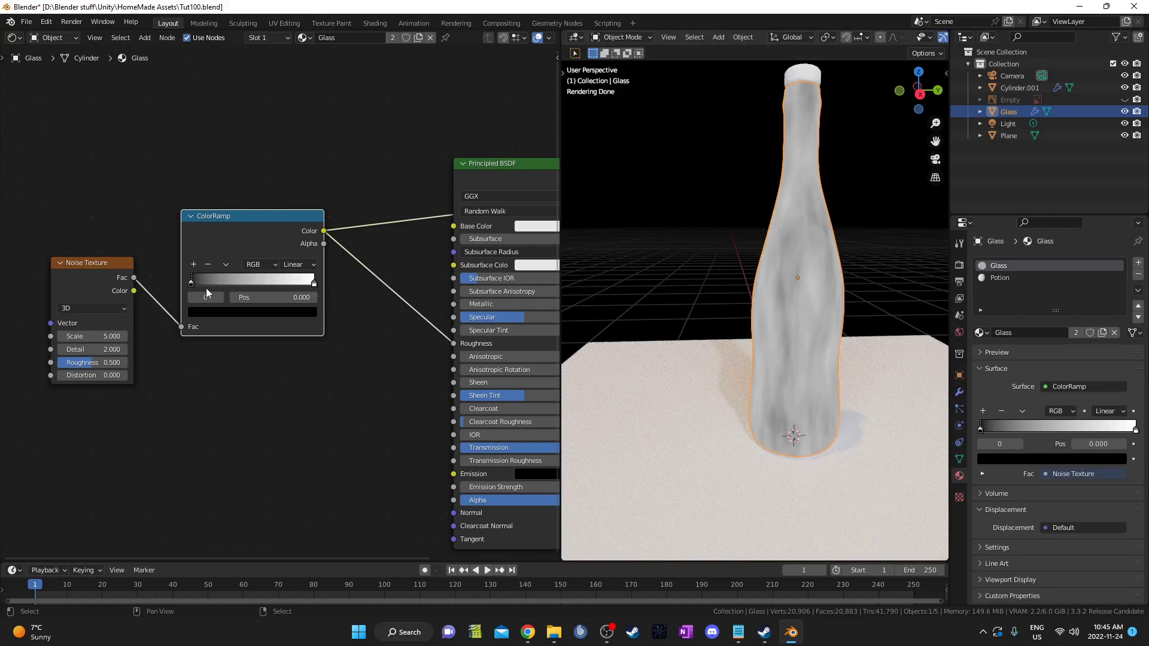
pyautogui.moveTo(192, 282); pyautogui.dragTo(242, 279)
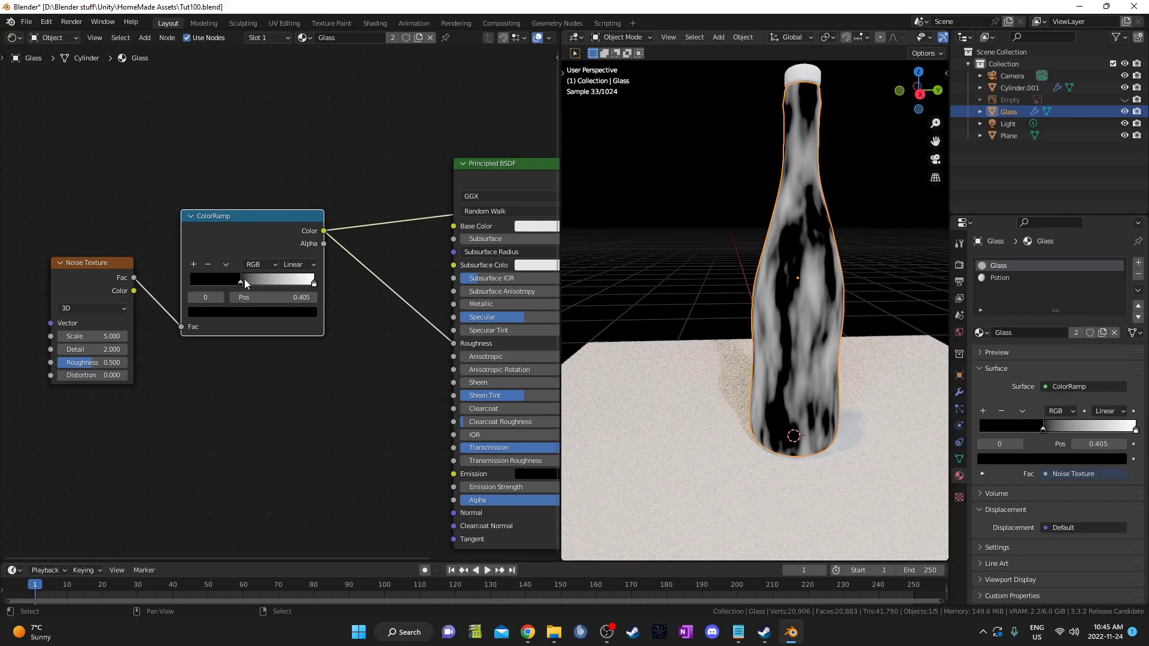
pyautogui.moveTo(312, 284); pyautogui.dragTo(260, 280)
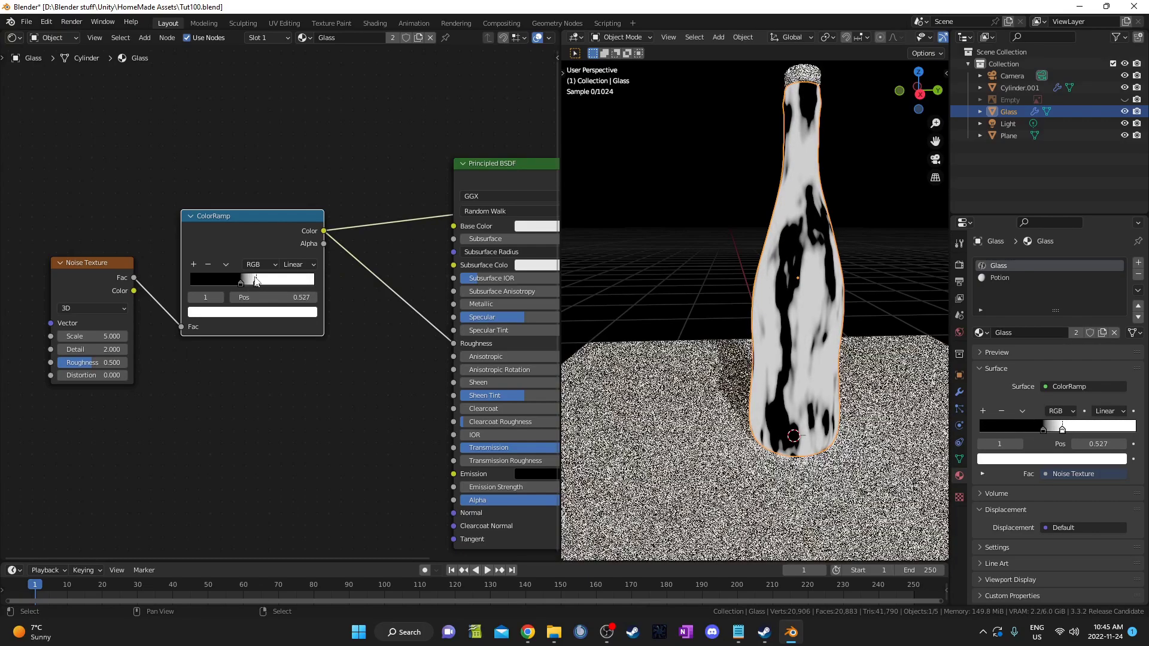
# Reconnect the Principled BSDF to the Material Output and inspect the patchy roughness on the bottle
pyautogui.moveTo(360, 388)
pyautogui.mouseDown(button='middle')
pyautogui.moveTo(343, 371)
pyautogui.moveTo(338, 380)
pyautogui.mouseUp(button='middle')
pyautogui.moveTo(385, 344); pyautogui.dragTo(337, 323, button='middle')
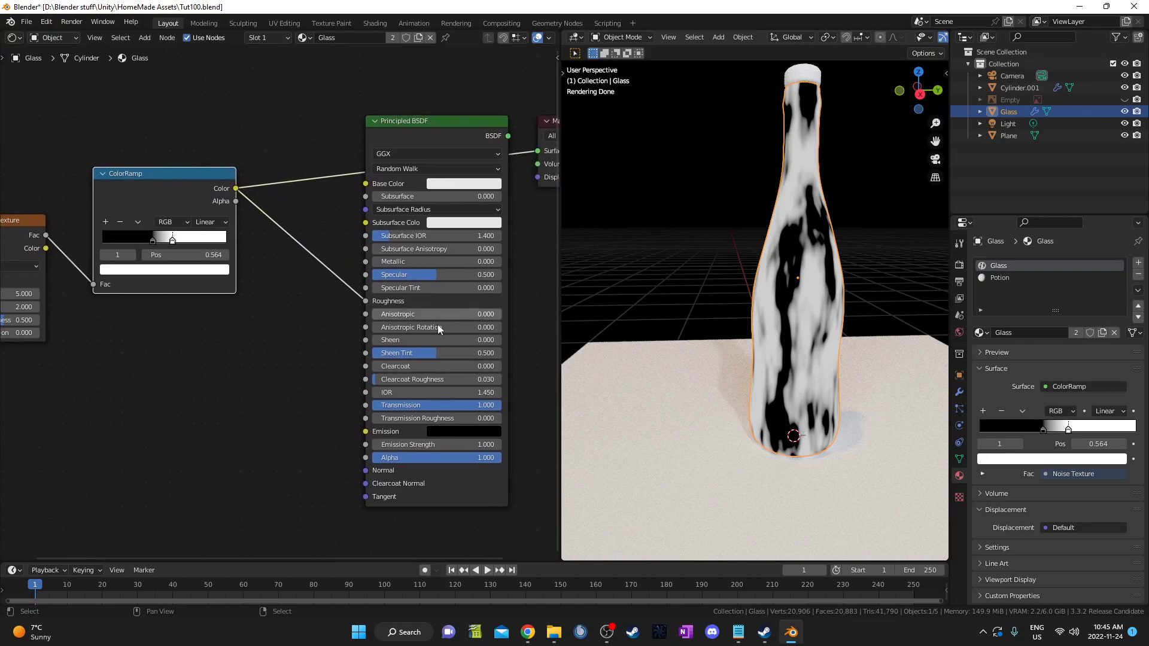
pyautogui.moveTo(402, 353); pyautogui.dragTo(283, 376, button='middle')
pyautogui.keyDown('ctrl'); pyautogui.keyDown('shift'); pyautogui.click(346, 167); pyautogui.keyUp('shift'); pyautogui.keyUp('ctrl')
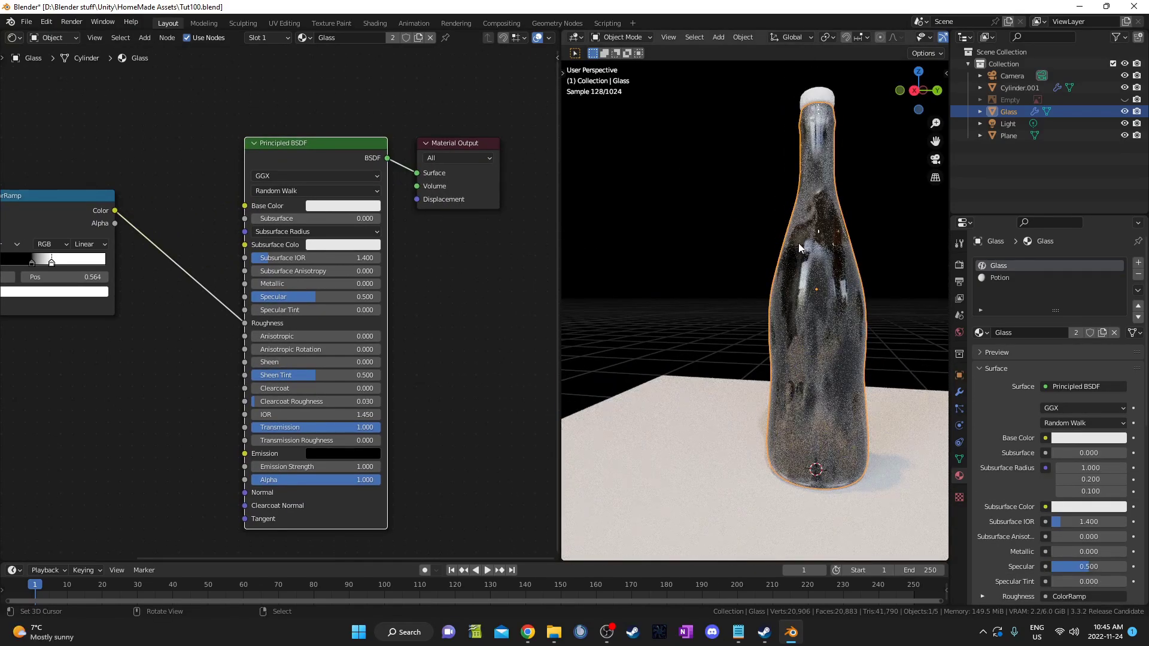
pyautogui.moveTo(805, 334); pyautogui.dragTo(823, 328, button='middle')
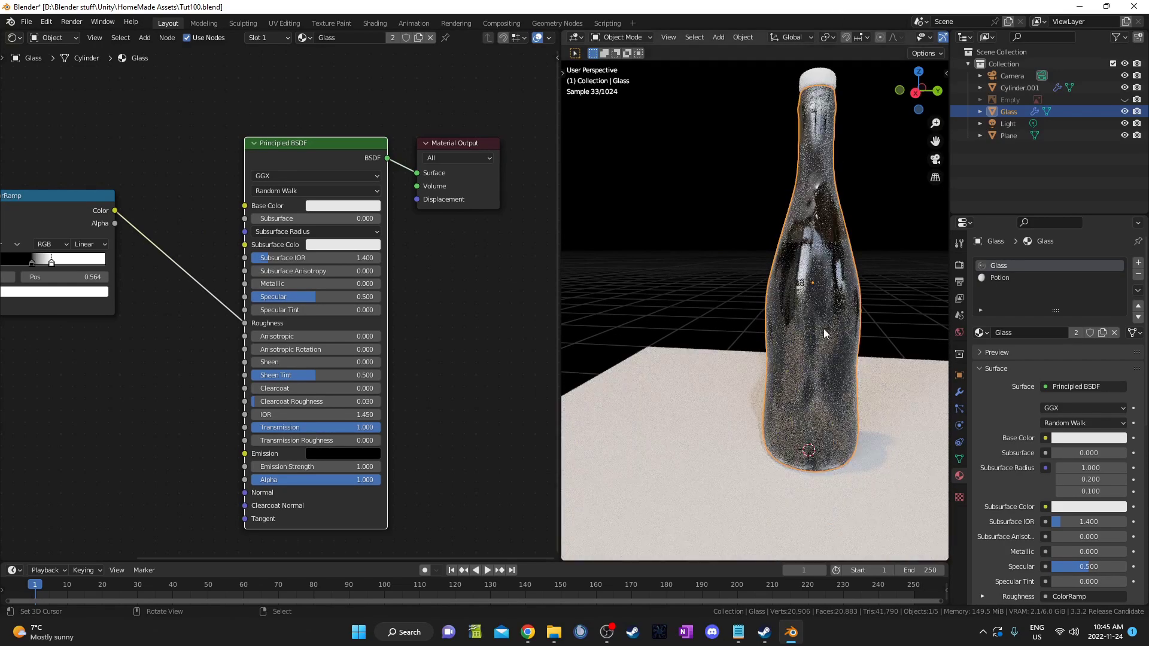
# Add Texture Coordinate and Mapping nodes to the Noise Texture's Vector input with Node Wrangler
pyautogui.scroll(-5, 132, 330)
pyautogui.moveTo(72, 326); pyautogui.dragTo(415, 294, button='middle')
pyautogui.scroll(3, 359, 242)
pyautogui.moveTo(348, 234); pyautogui.dragTo(334, 236)
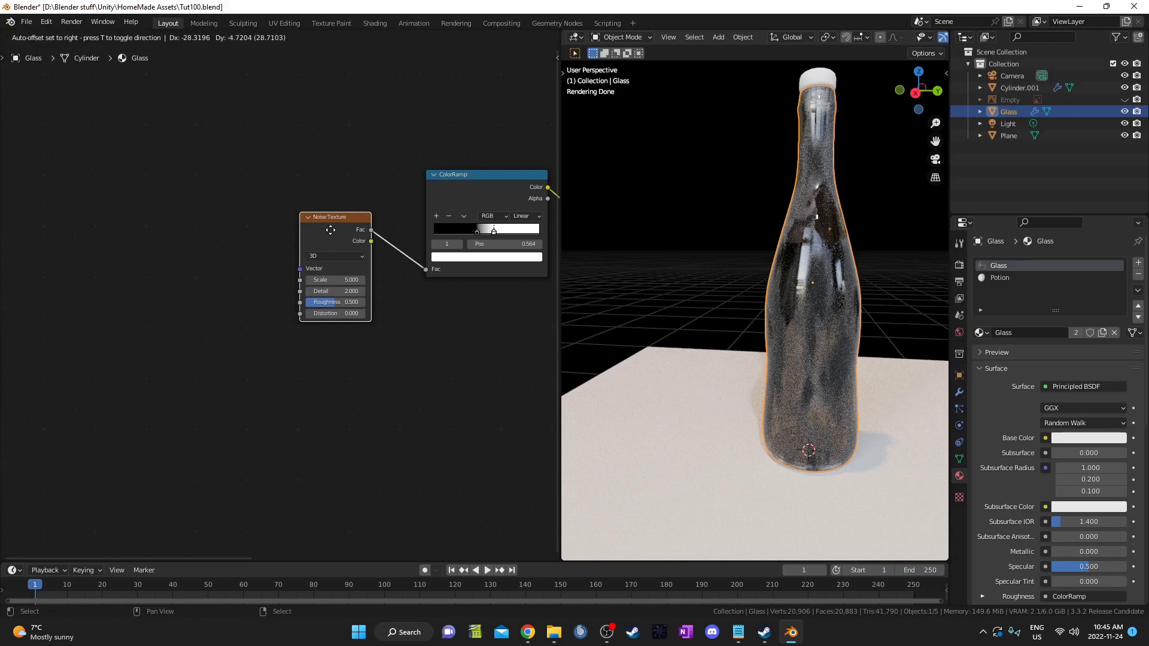
pyautogui.moveTo(346, 324); pyautogui.dragTo(353, 343, button='middle')
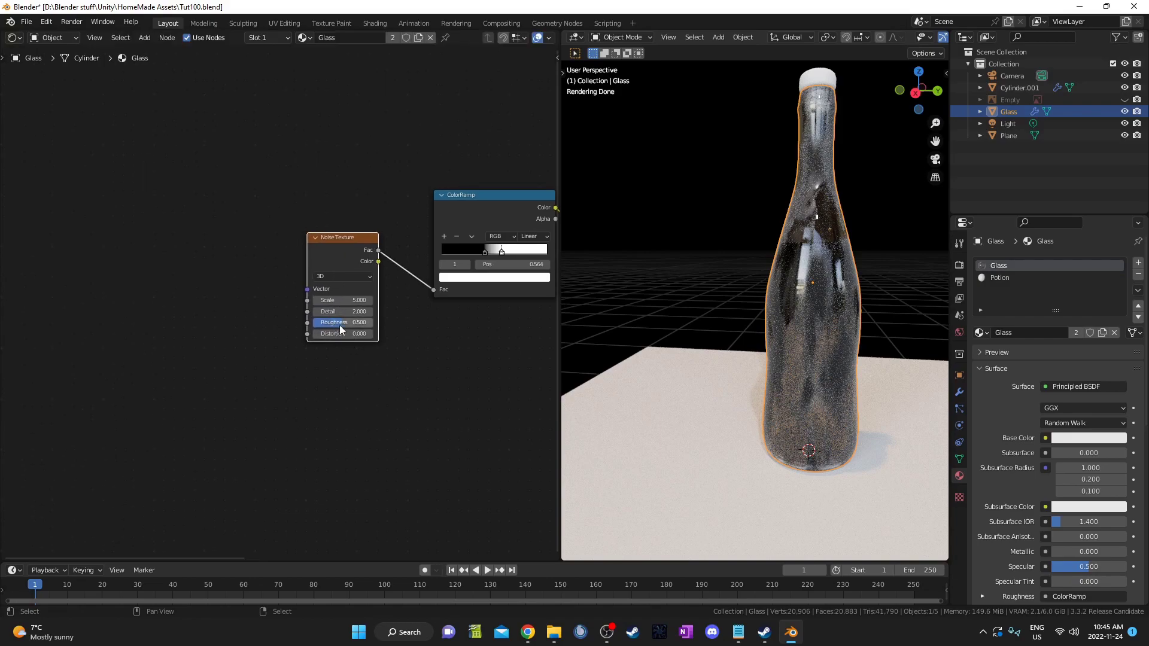
pyautogui.hotkey('ctrl', 't')
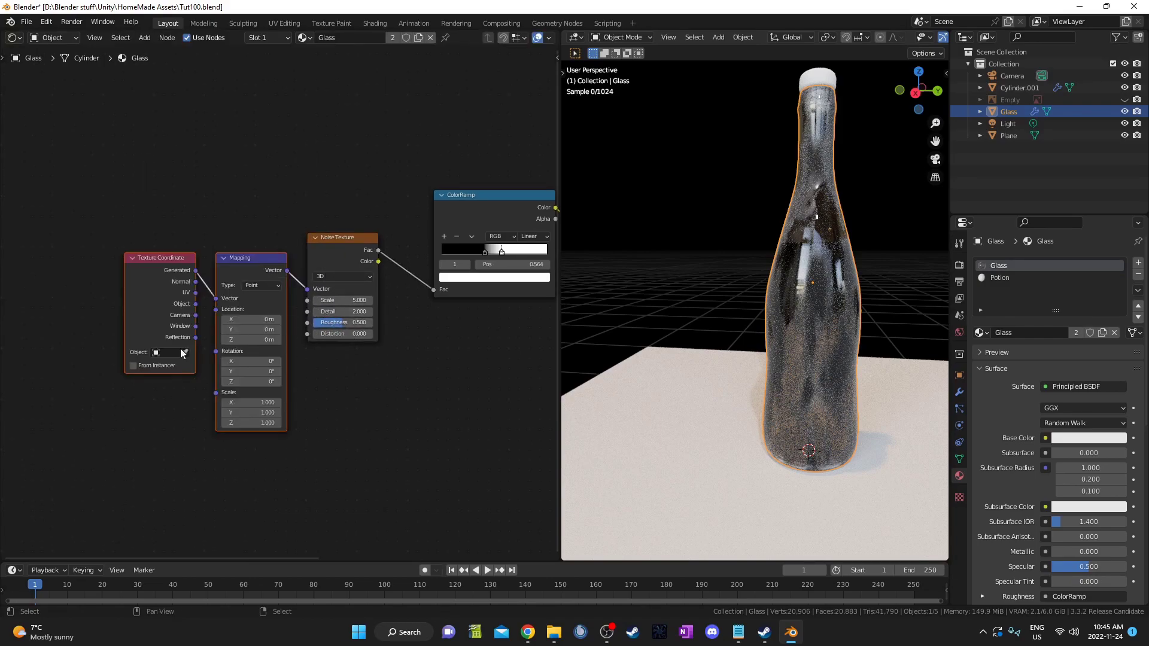
# Space out the Texture Coordinate, Mapping and Noise Texture nodes
pyautogui.moveTo(166, 312); pyautogui.dragTo(190, 299, button='middle')
pyautogui.moveTo(170, 267); pyautogui.dragTo(123, 263)
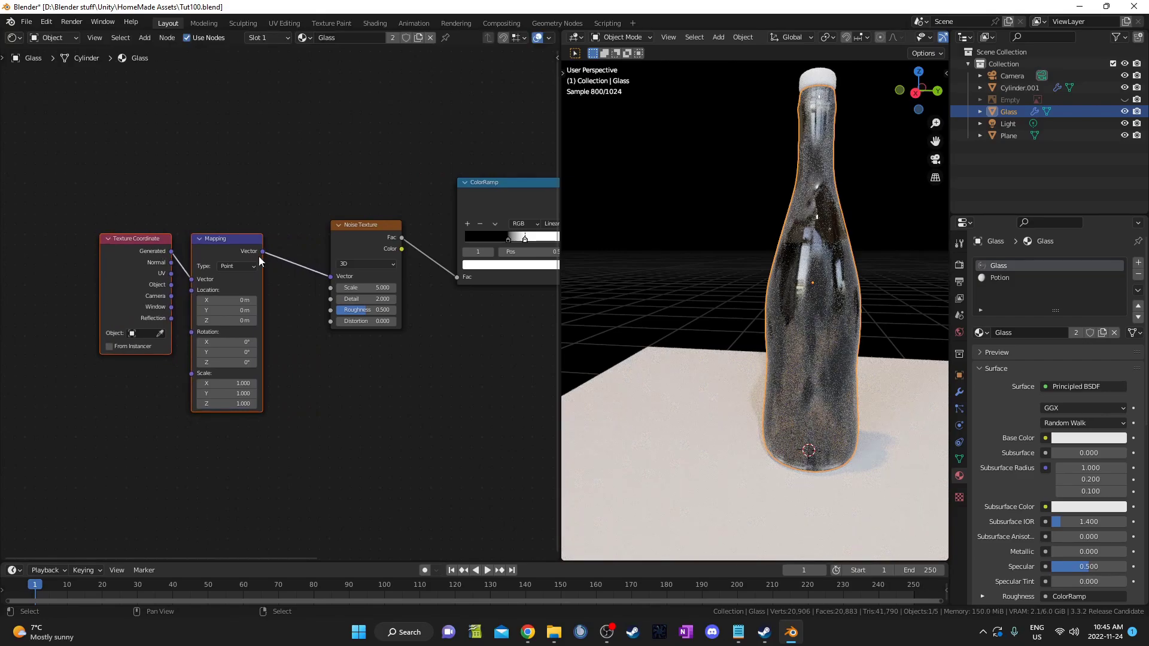
pyautogui.moveTo(364, 250); pyautogui.dragTo(362, 231)
pyautogui.moveTo(377, 298); pyautogui.dragTo(385, 327, button='middle')
pyautogui.moveTo(230, 273); pyautogui.dragTo(246, 264)
# Check in the add-on preferences that Node Wrangler is enabled, and close the preferences
pyautogui.click(46, 23)
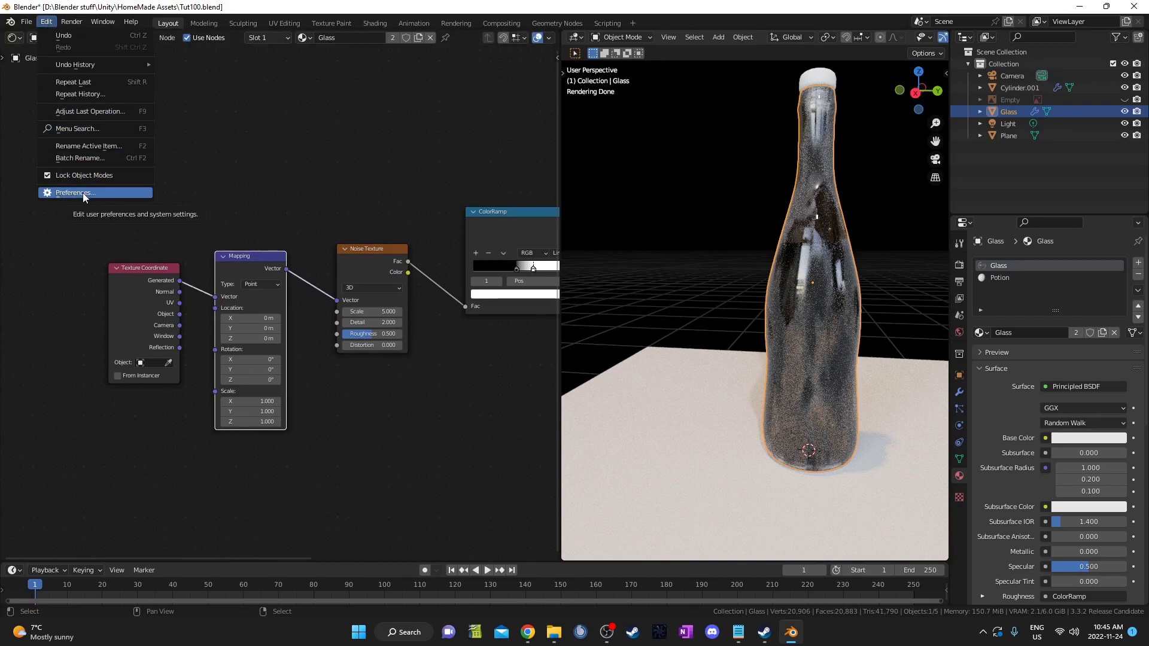
pyautogui.click(83, 193)
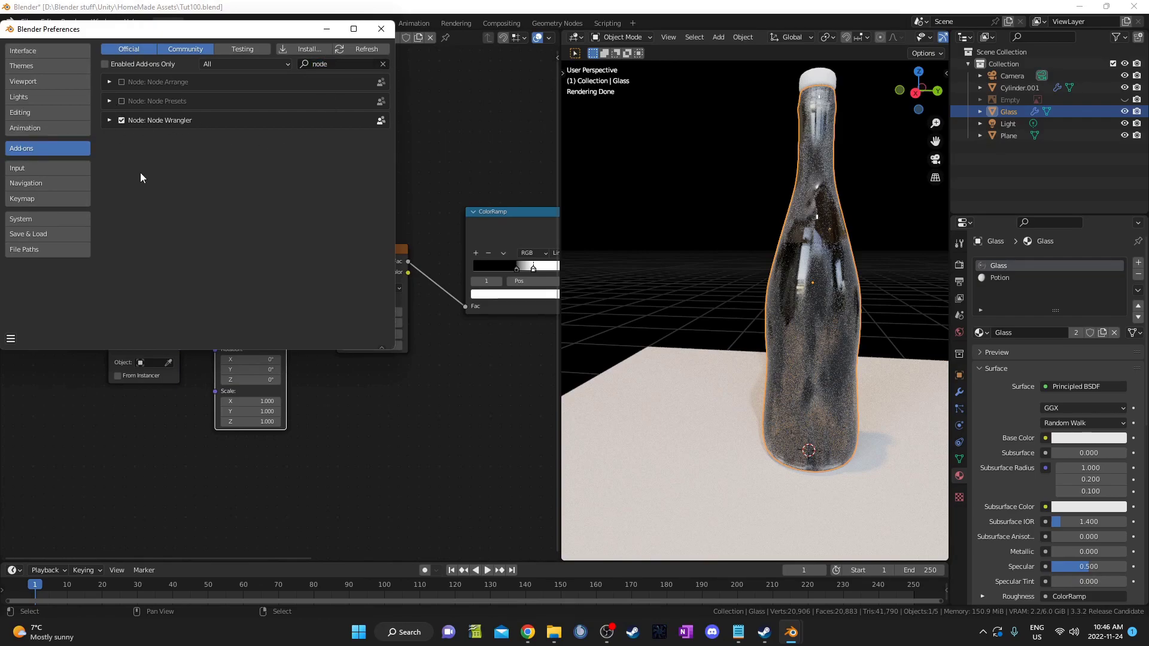
pyautogui.click(380, 29)
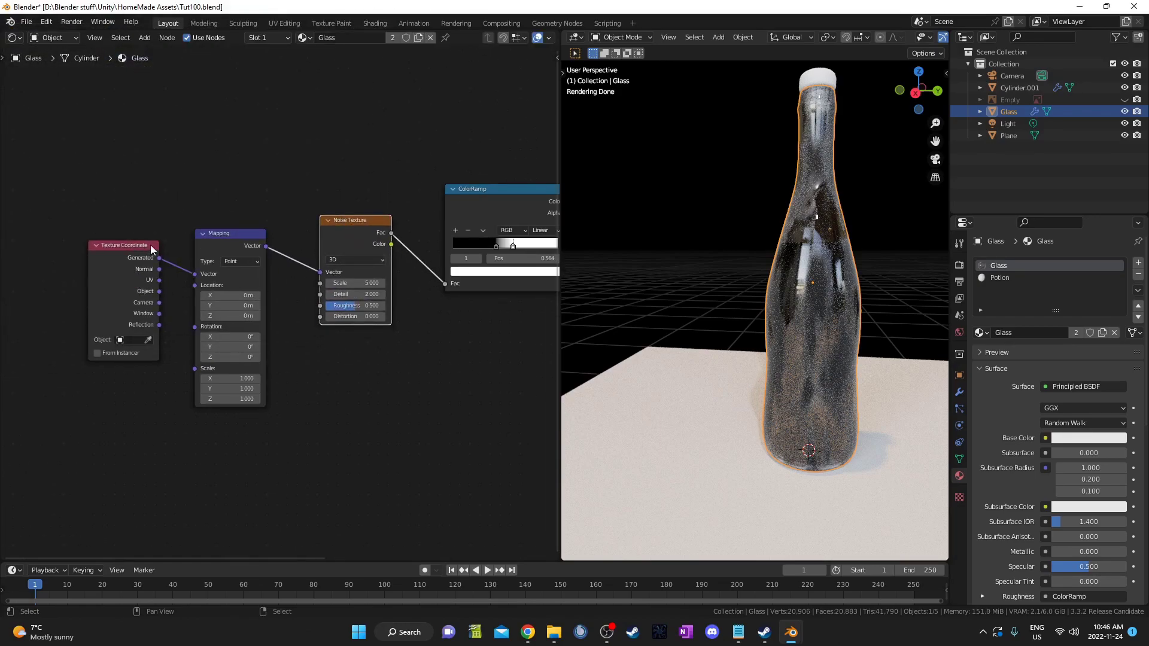
# Move the Texture Coordinate node away from the Mapping node and connect its Object output to the Mapping's Vector input
pyautogui.click(240, 261)
pyautogui.moveTo(114, 259); pyautogui.dragTo(102, 239)
pyautogui.scroll(3, 143, 288)
pyautogui.moveTo(169, 313); pyautogui.dragTo(226, 289, button='middle')
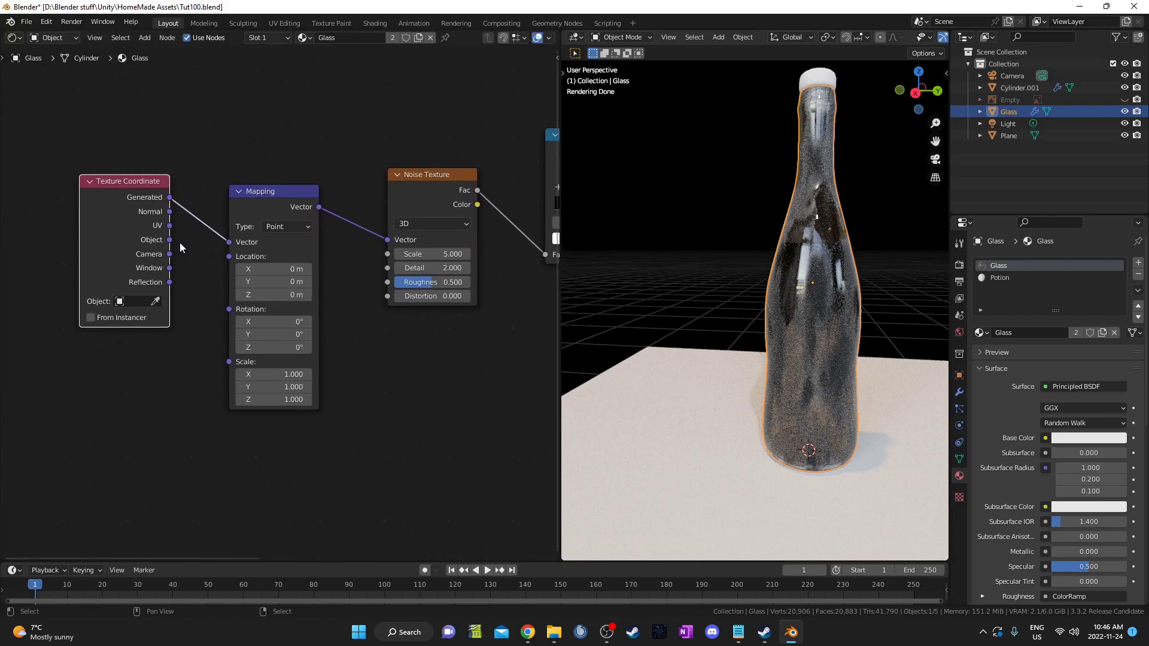
pyautogui.moveTo(170, 239); pyautogui.dragTo(242, 250)
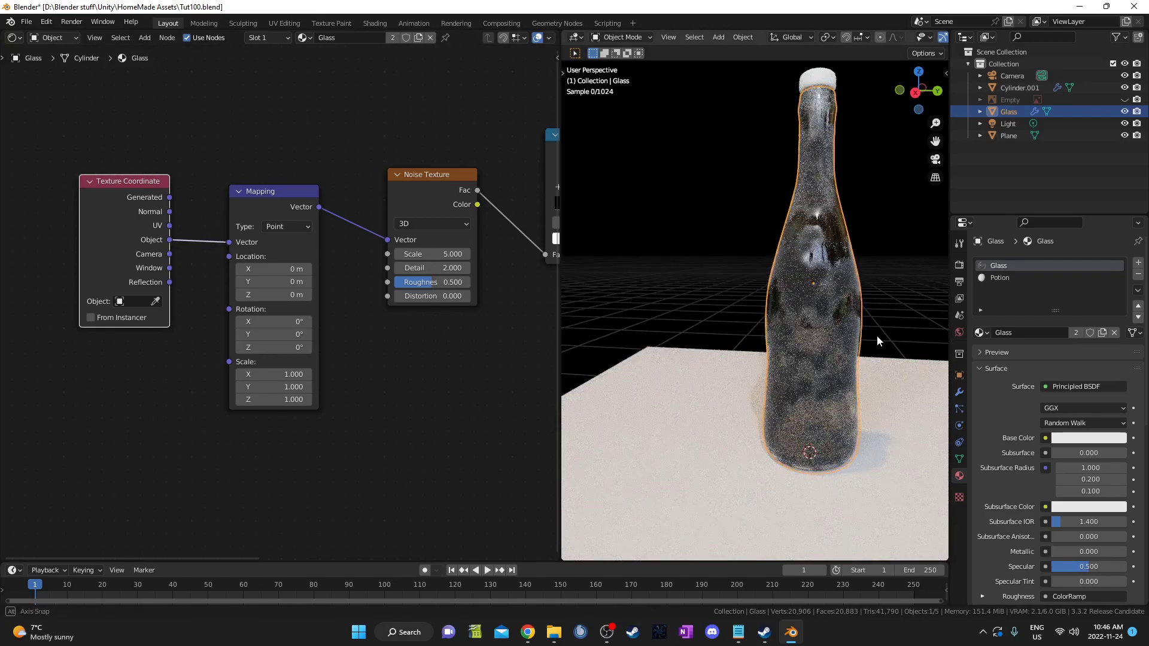
# Set the glass ColorRamp's black stop to position 0.245 and move its white stop to the far end of the ramp
pyautogui.moveTo(877, 335); pyautogui.dragTo(824, 339, button='middle')
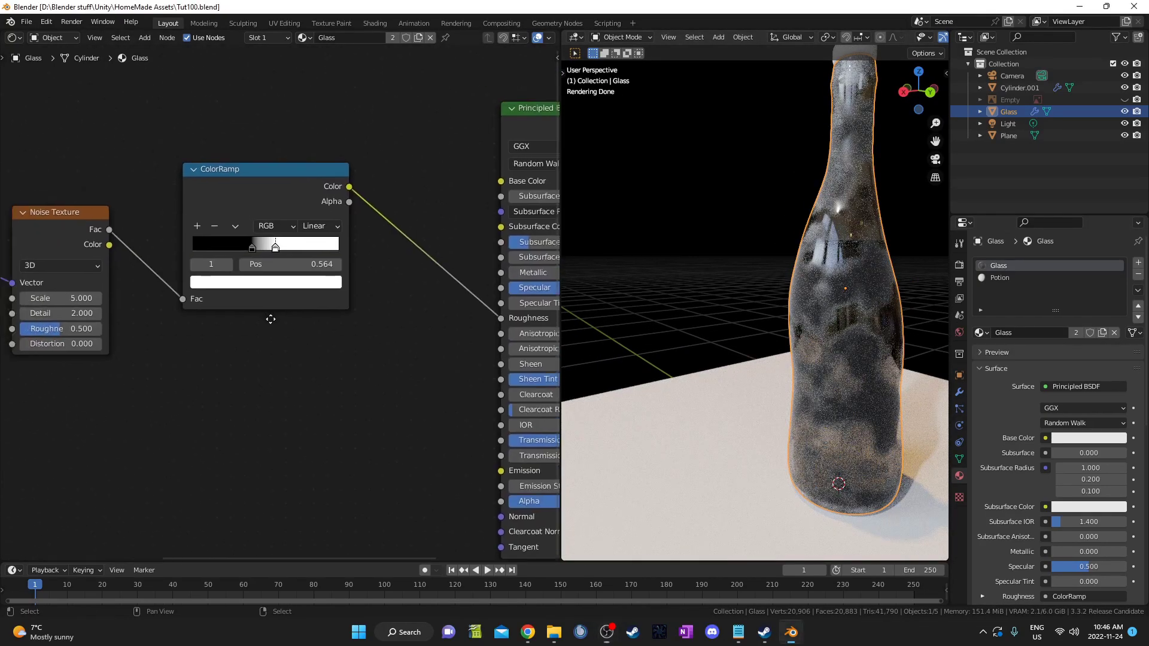
pyautogui.moveTo(271, 320); pyautogui.dragTo(289, 341, button='middle')
pyautogui.scroll(4, 270, 314)
pyautogui.click(265, 258)
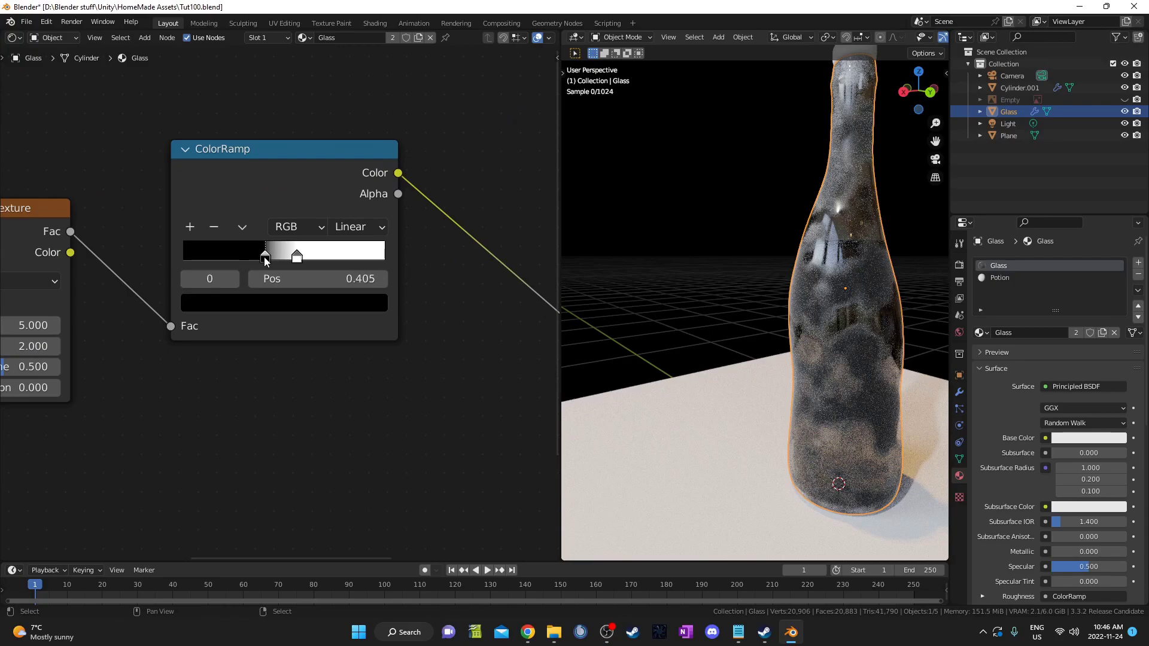
pyautogui.click(300, 278)
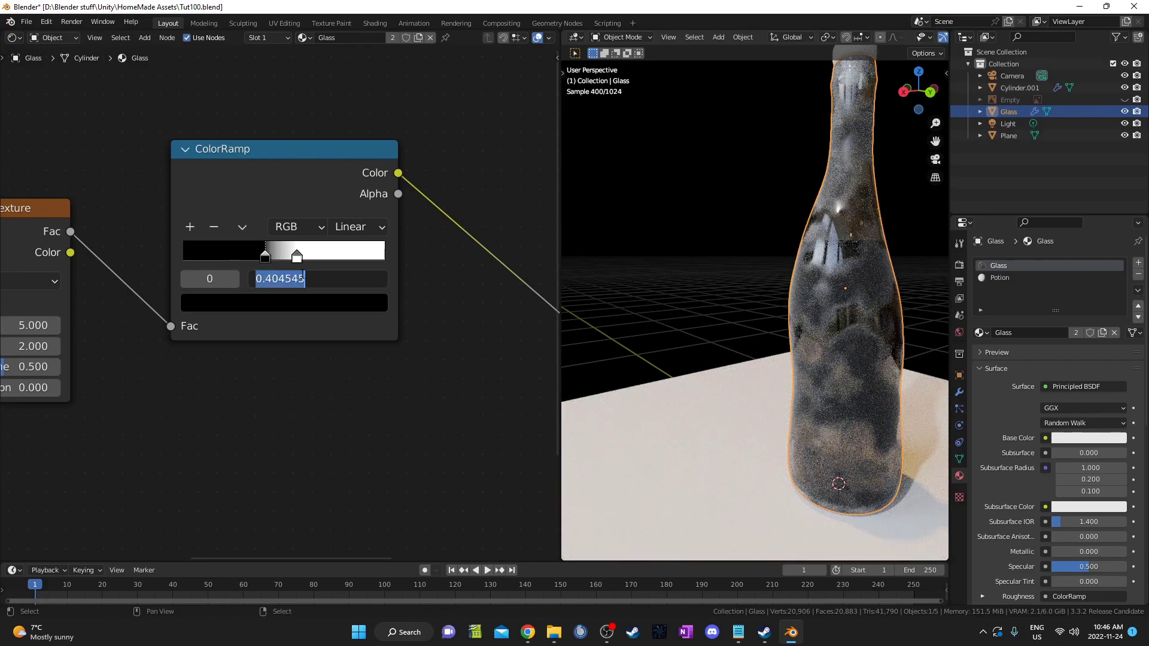
pyautogui.write('.245')
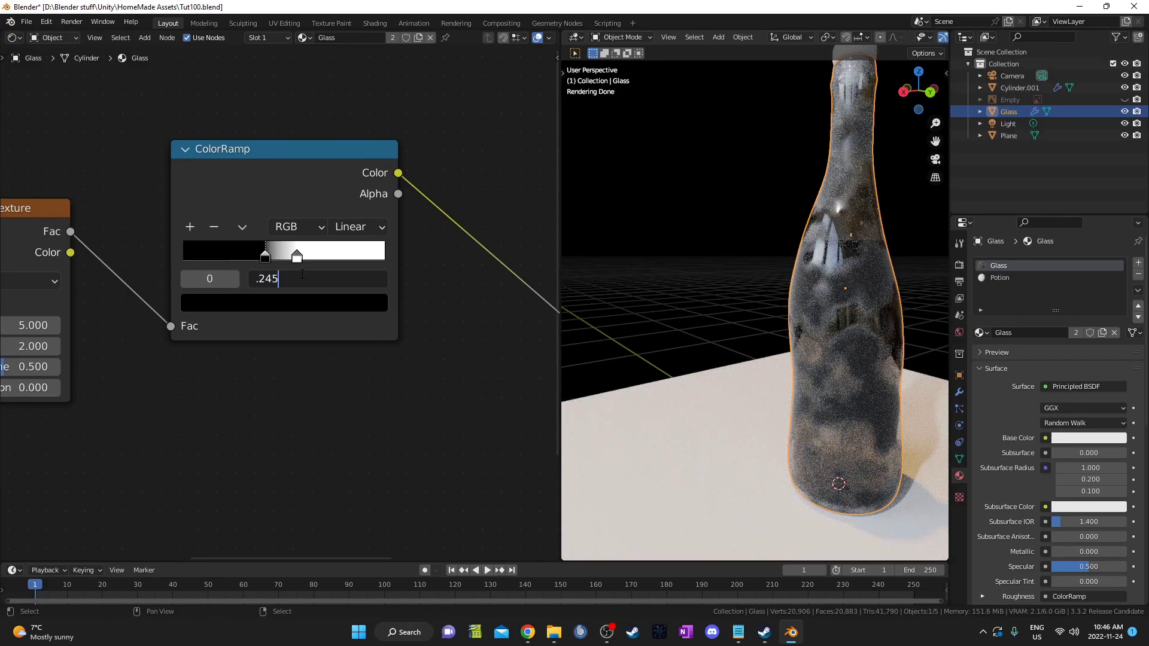
pyautogui.press('Return')
pyautogui.click(298, 258)
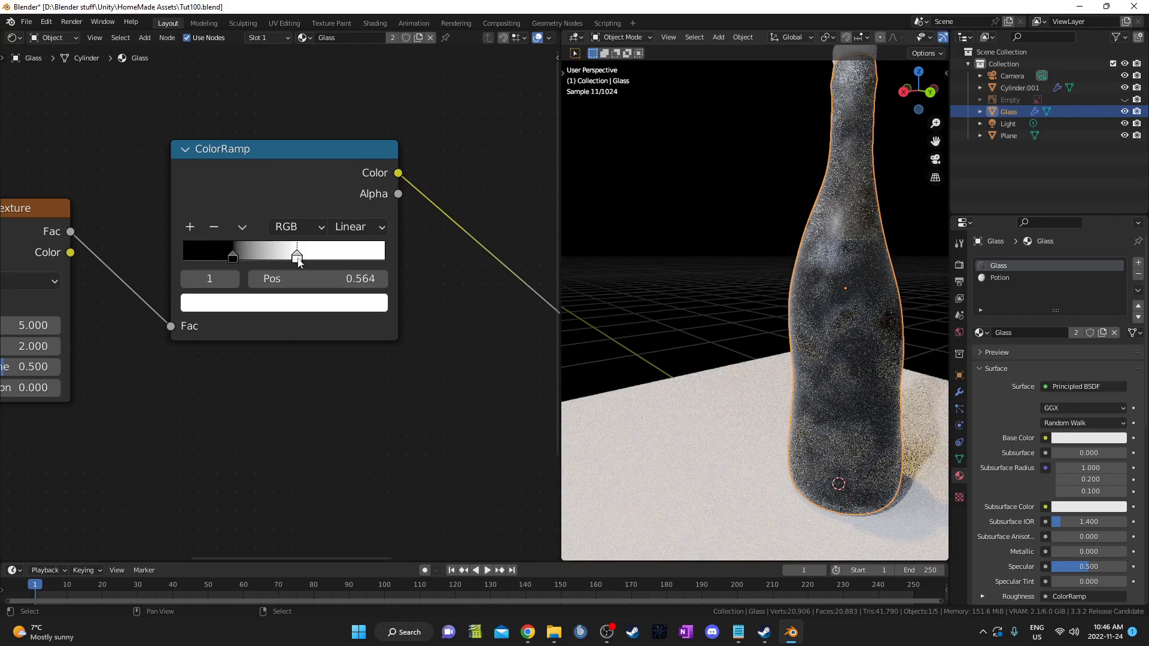
pyautogui.moveTo(297, 258); pyautogui.dragTo(447, 257)
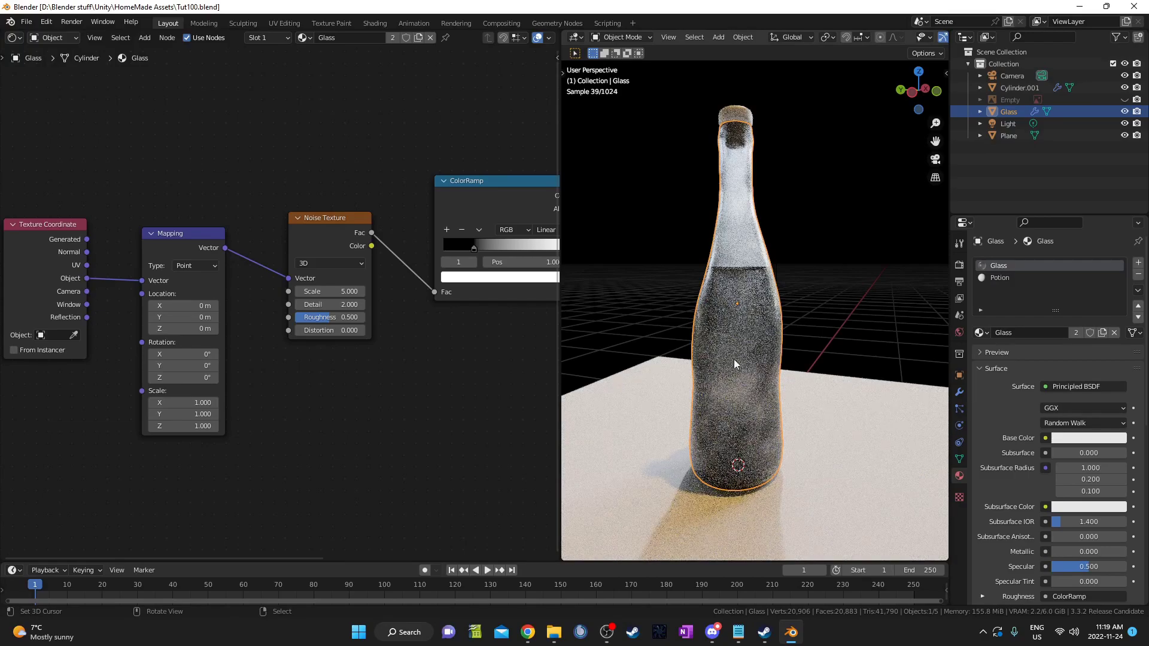
# Enter Edit Mode on the bottle with solid shading and hide the selected outer glass mesh
pyautogui.moveTo(727, 275); pyautogui.dragTo(740, 305, button='middle')
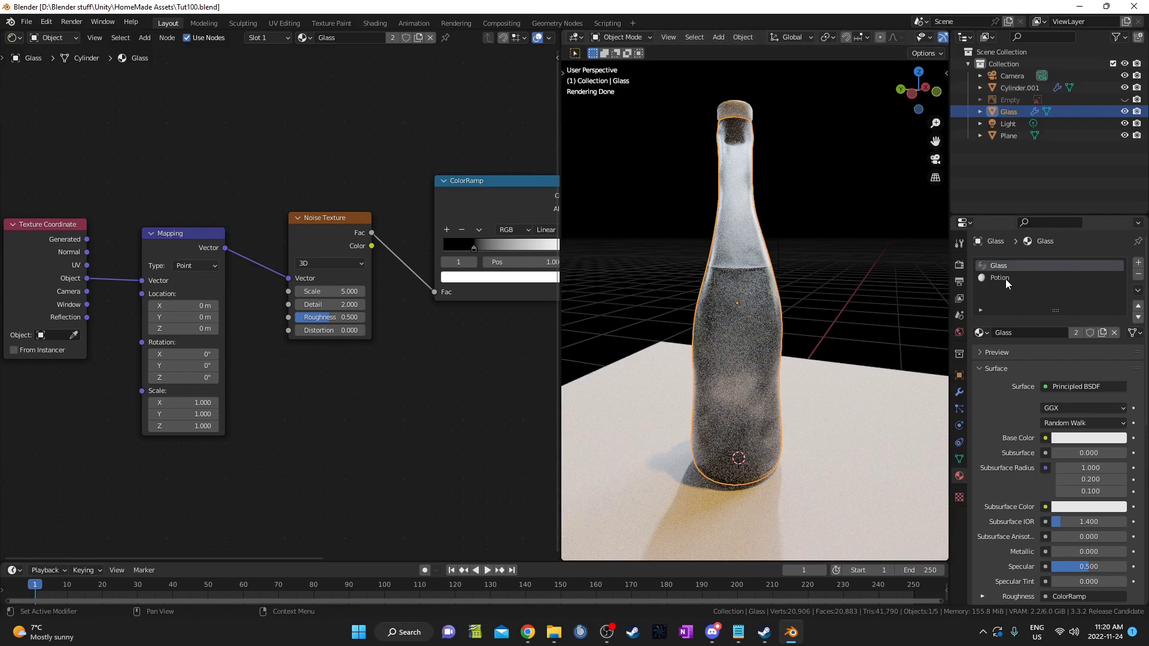
pyautogui.moveTo(722, 277); pyautogui.dragTo(736, 297, button='middle')
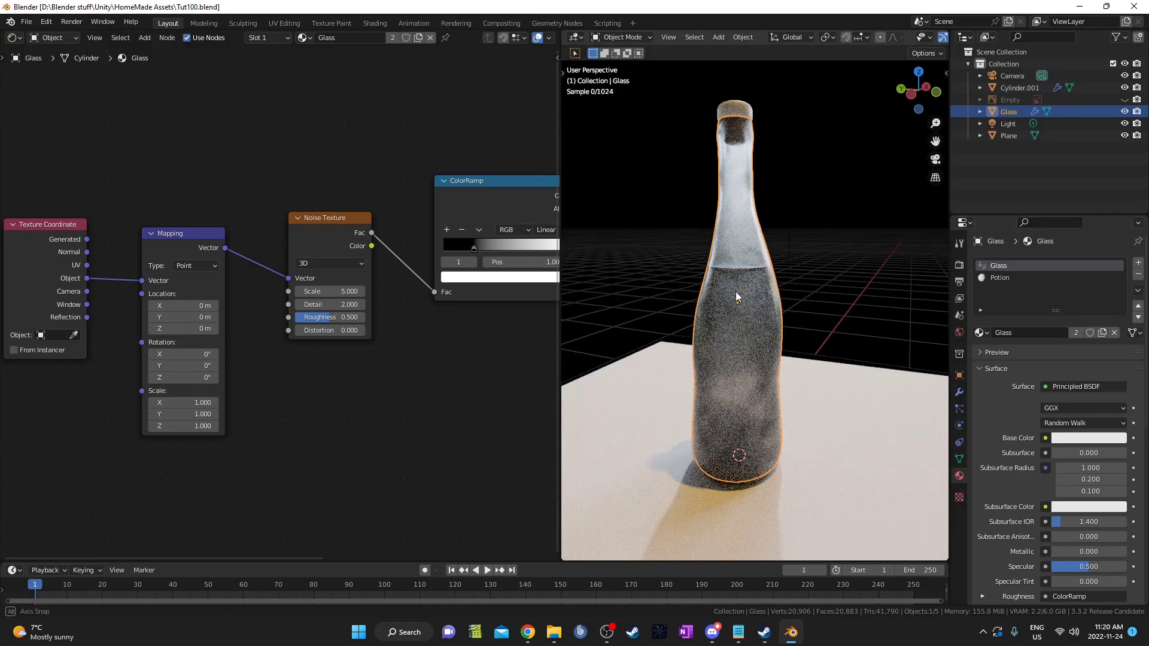
pyautogui.press('Tab')
pyautogui.press('z')
pyautogui.click(835, 307)
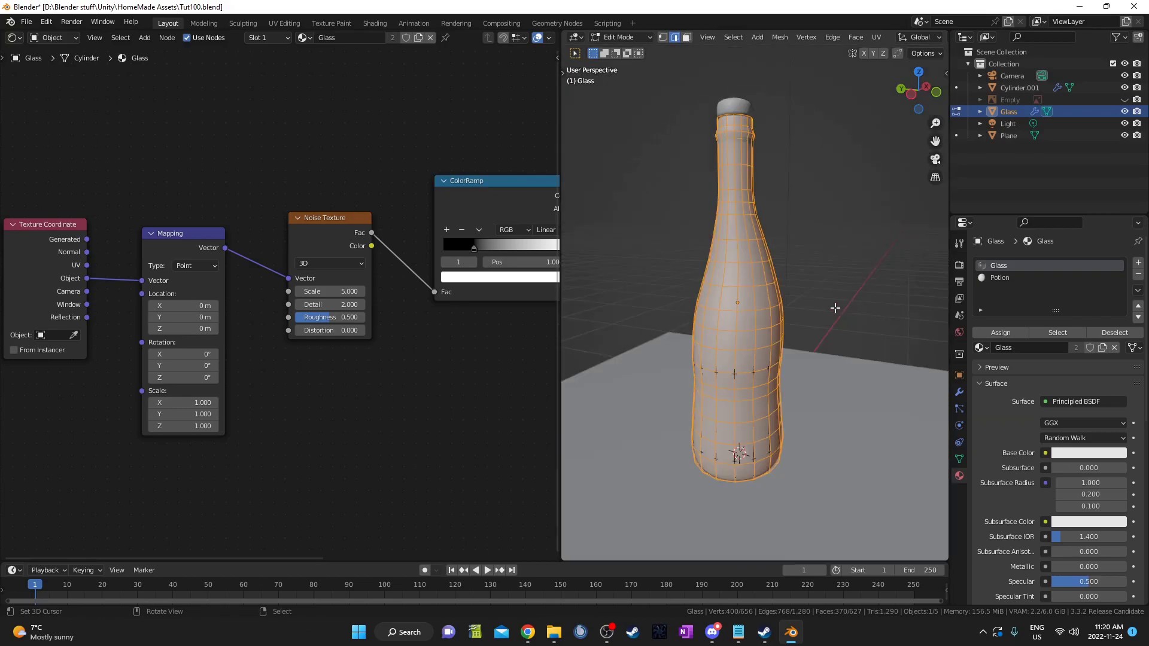
pyautogui.moveTo(835, 307); pyautogui.dragTo(739, 316, button='middle')
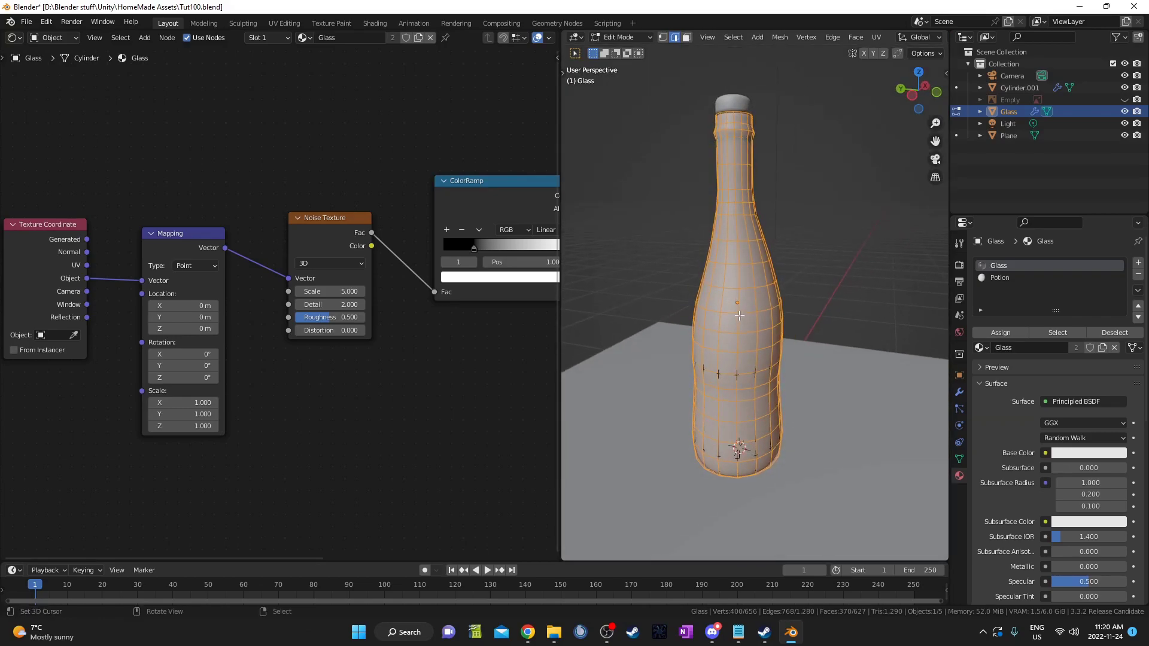
pyautogui.press('h')
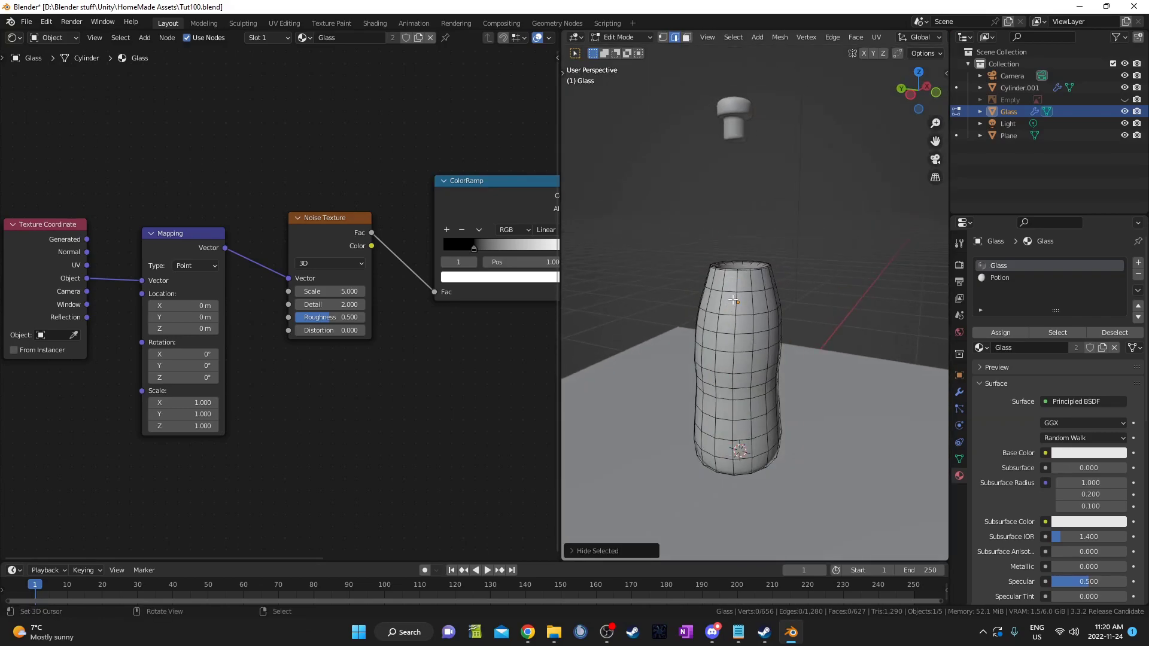
# Assign the Potion material to the whole inner liquid mesh, and return to Object Mode with rendered shading
pyautogui.press('l')
pyautogui.click(999, 278)
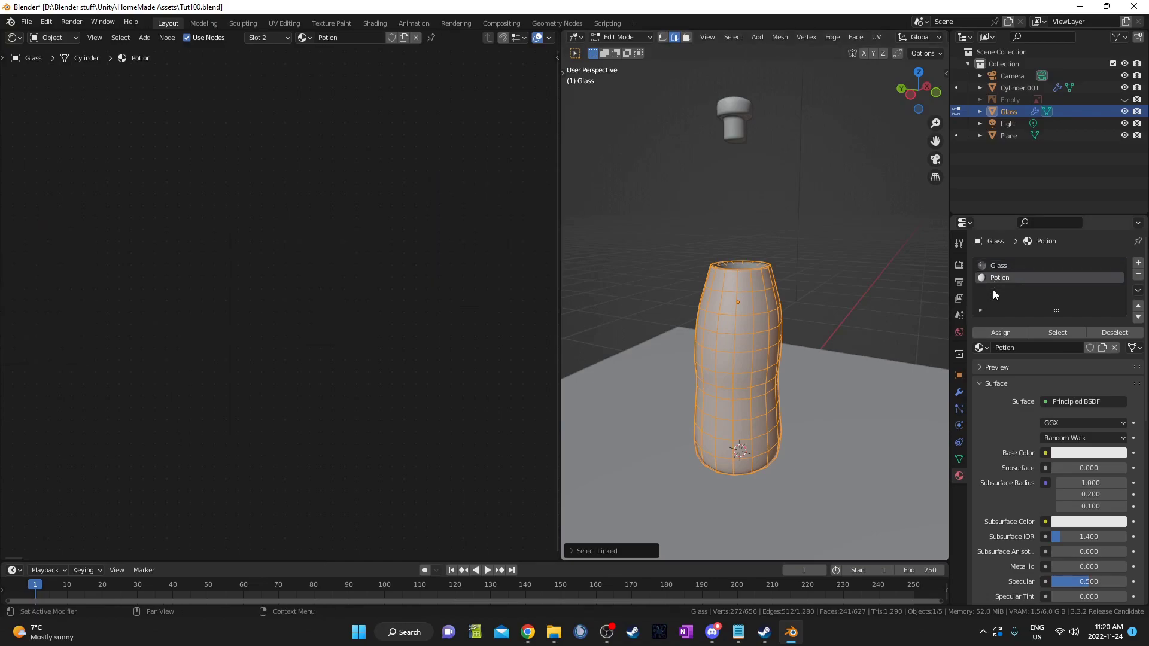
pyautogui.click(995, 337)
pyautogui.press('z')
pyautogui.click(661, 283)
pyautogui.moveTo(771, 322); pyautogui.dragTo(778, 322, button='middle')
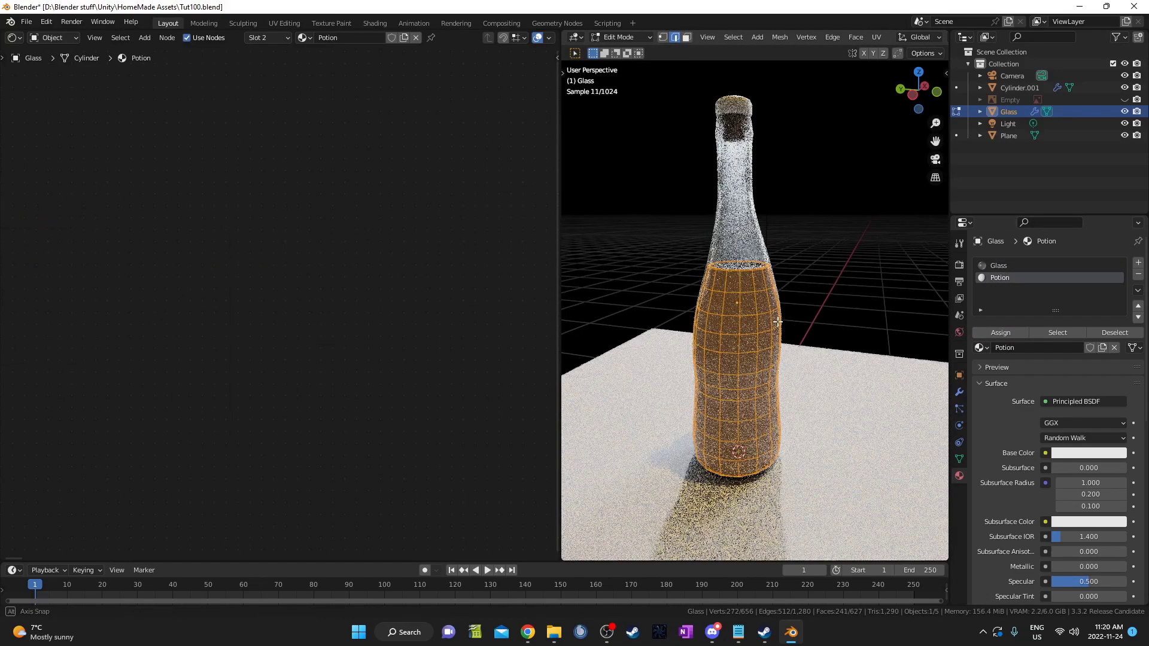
pyautogui.press('Tab')
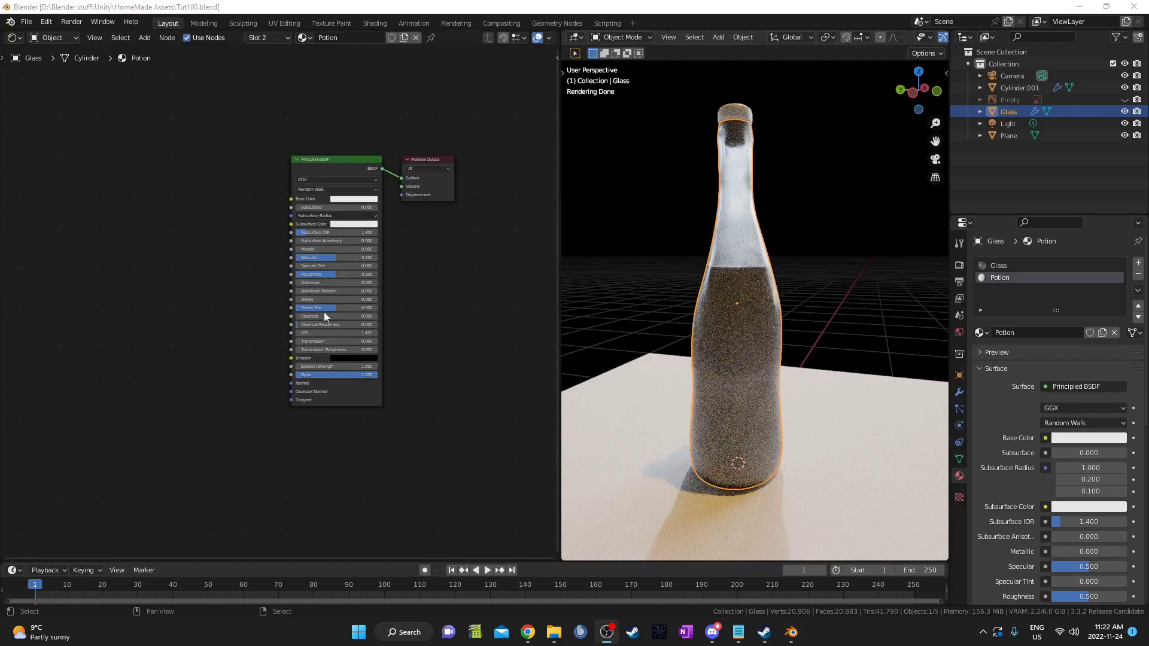
# Add a Voronoi Texture node to the Potion material, ahead of the Principled BSDF
pyautogui.moveTo(225, 320); pyautogui.dragTo(308, 320, button='middle')
pyautogui.hotkey('shift', 'a')
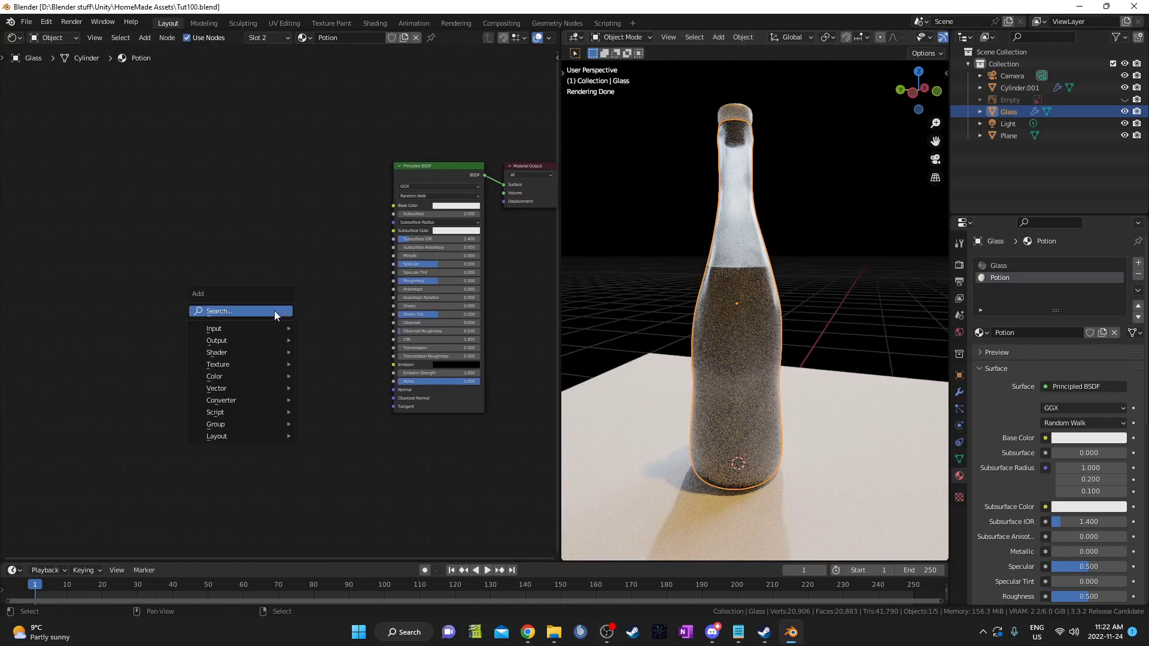
pyautogui.click(276, 313)
pyautogui.write('voronoi')
pyautogui.press('Return')
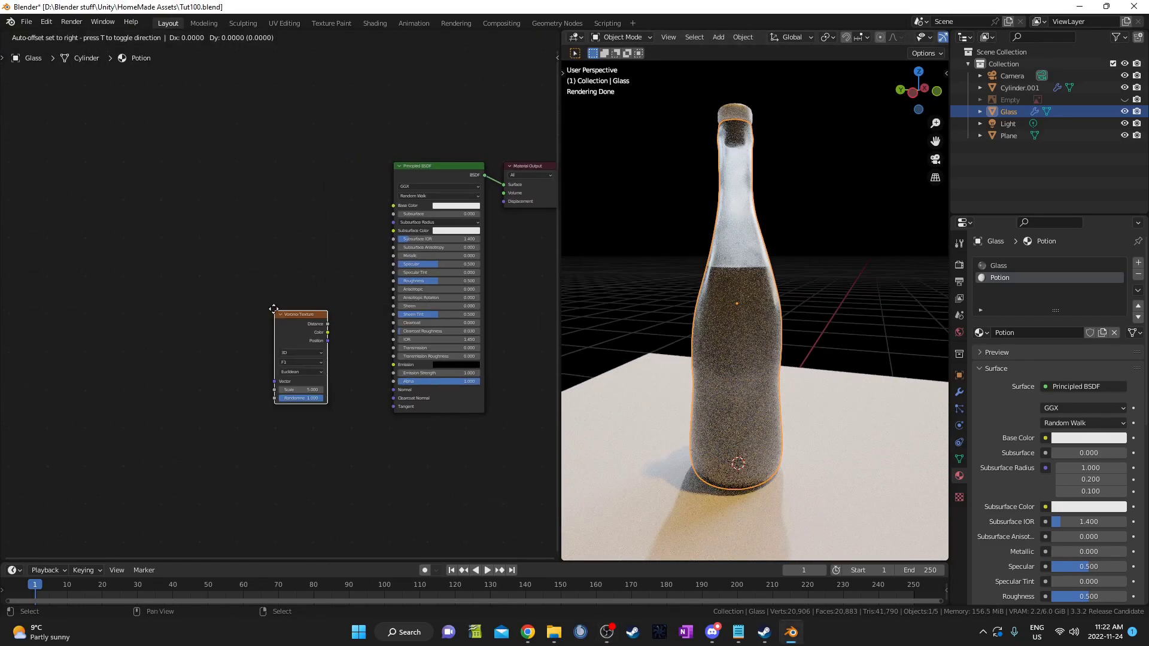
pyautogui.click(184, 191)
pyautogui.scroll(3, 181, 212)
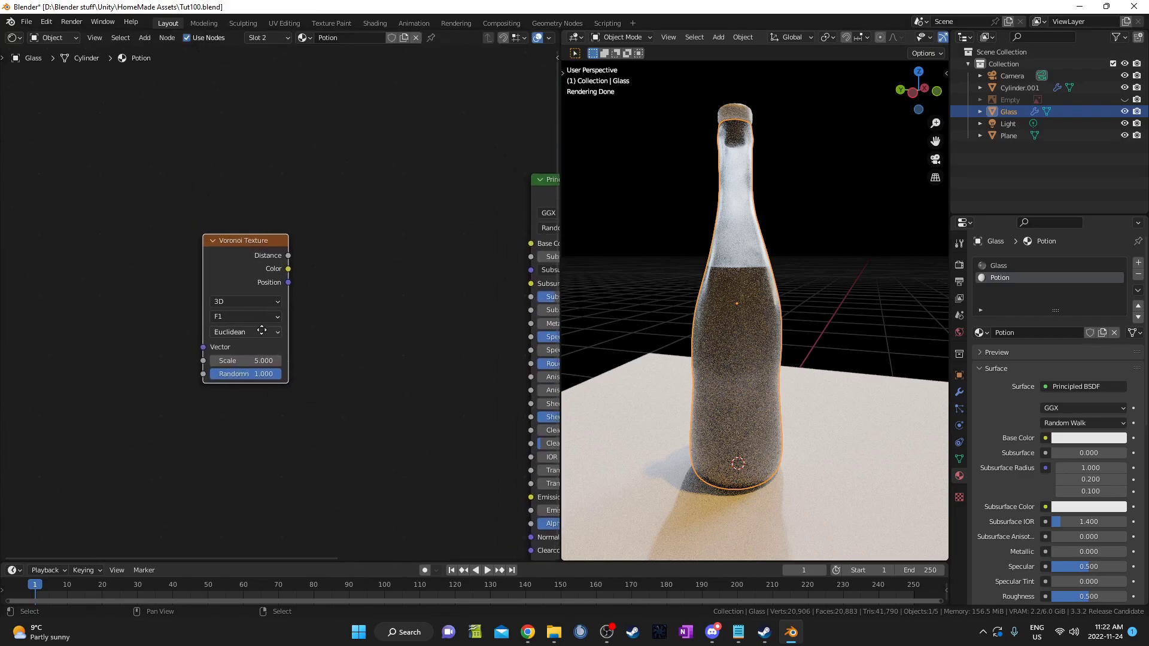
# Add Mapping and Texture Coordinate nodes to the Voronoi Texture using the Object output, and space the nodes apart
pyautogui.hotkey('ctrl', 't')
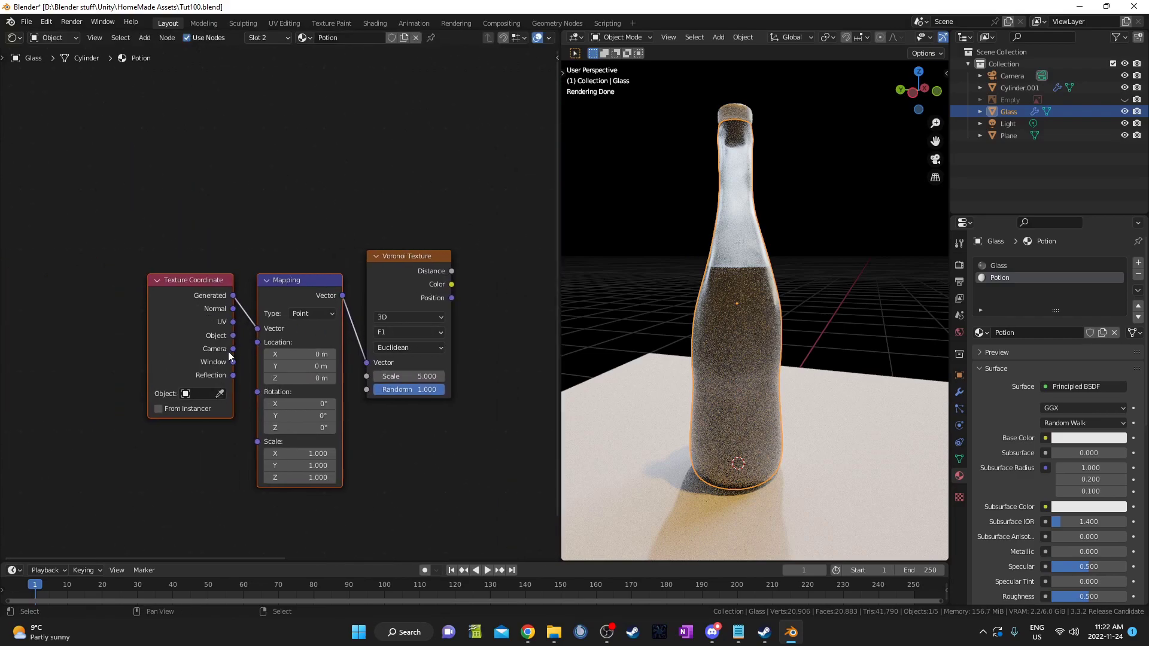
pyautogui.moveTo(234, 340); pyautogui.dragTo(257, 329)
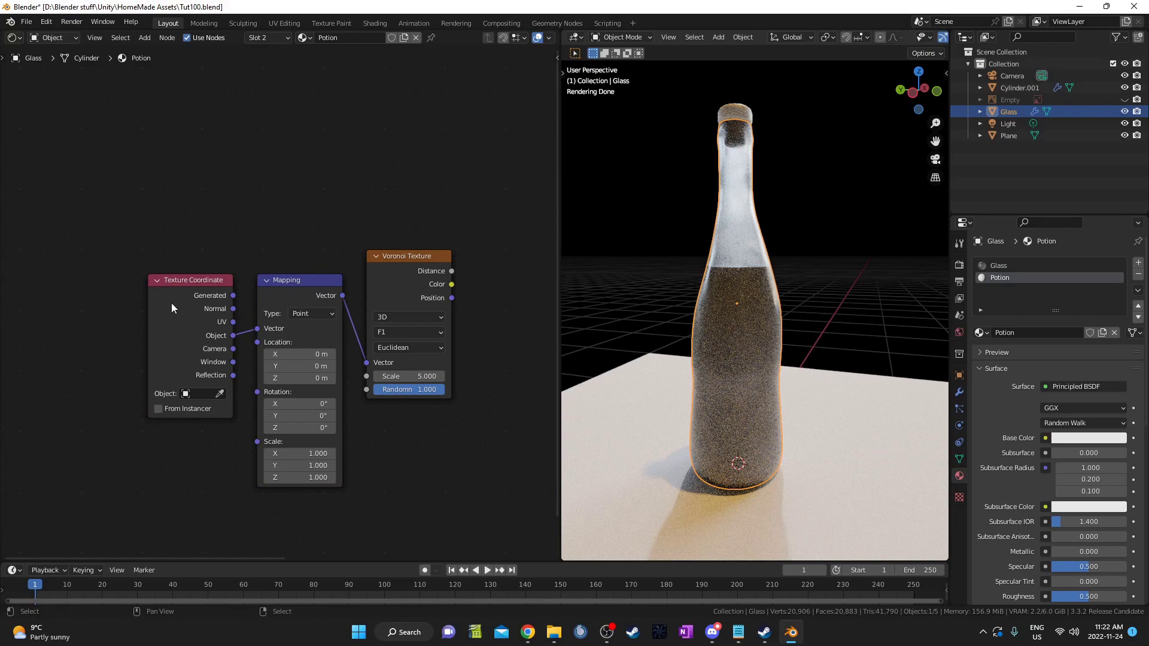
pyautogui.moveTo(171, 303); pyautogui.dragTo(61, 298)
pyautogui.moveTo(329, 288); pyautogui.dragTo(234, 267)
pyautogui.moveTo(423, 318); pyautogui.dragTo(362, 264, button='middle')
pyautogui.moveTo(362, 264); pyautogui.dragTo(434, 264)
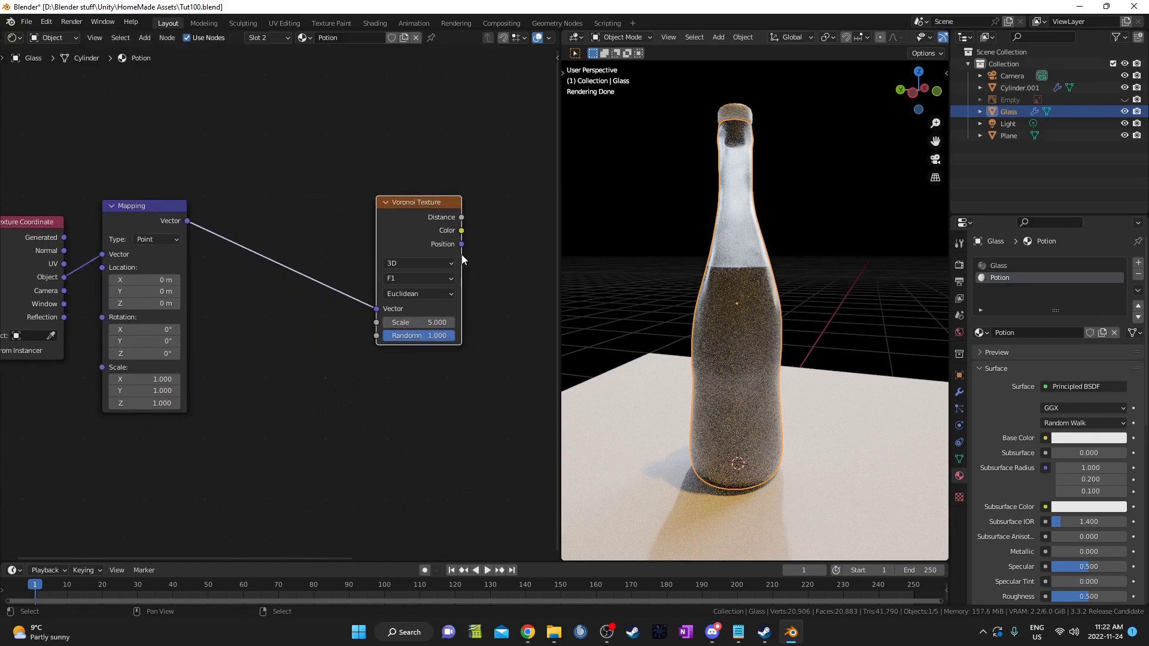
# Preview the Voronoi Texture's Distance output on the potion by linking it to the Material Output's Surface
pyautogui.moveTo(432, 216); pyautogui.dragTo(330, 221, button='middle')
pyautogui.keyDown('ctrl'); pyautogui.keyDown('shift'); pyautogui.click(339, 228); pyautogui.keyUp('shift'); pyautogui.keyUp('ctrl')
pyautogui.scroll(1, 416, 307)
pyautogui.moveTo(416, 307); pyautogui.dragTo(451, 331, button='middle')
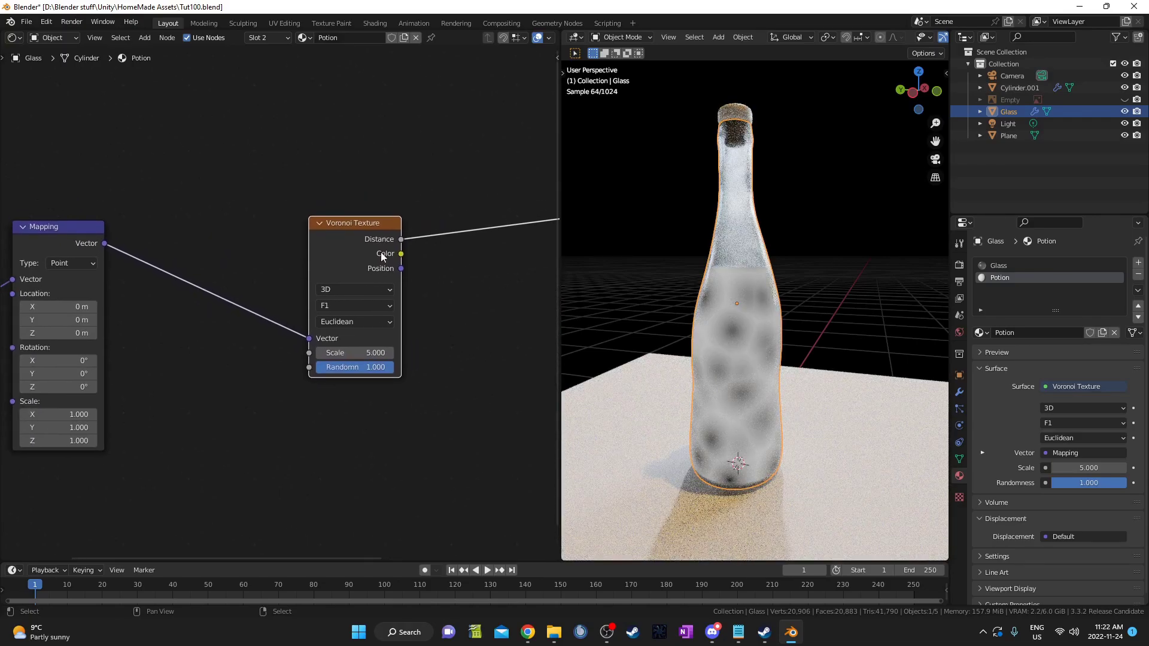
# Shift the Voronoi Texture farther from the Mapping node and insert a Noise Texture on the link between them
pyautogui.moveTo(382, 250); pyautogui.dragTo(446, 226)
pyautogui.hotkey('shift', 'a')
pyautogui.click(311, 280)
pyautogui.write('noise')
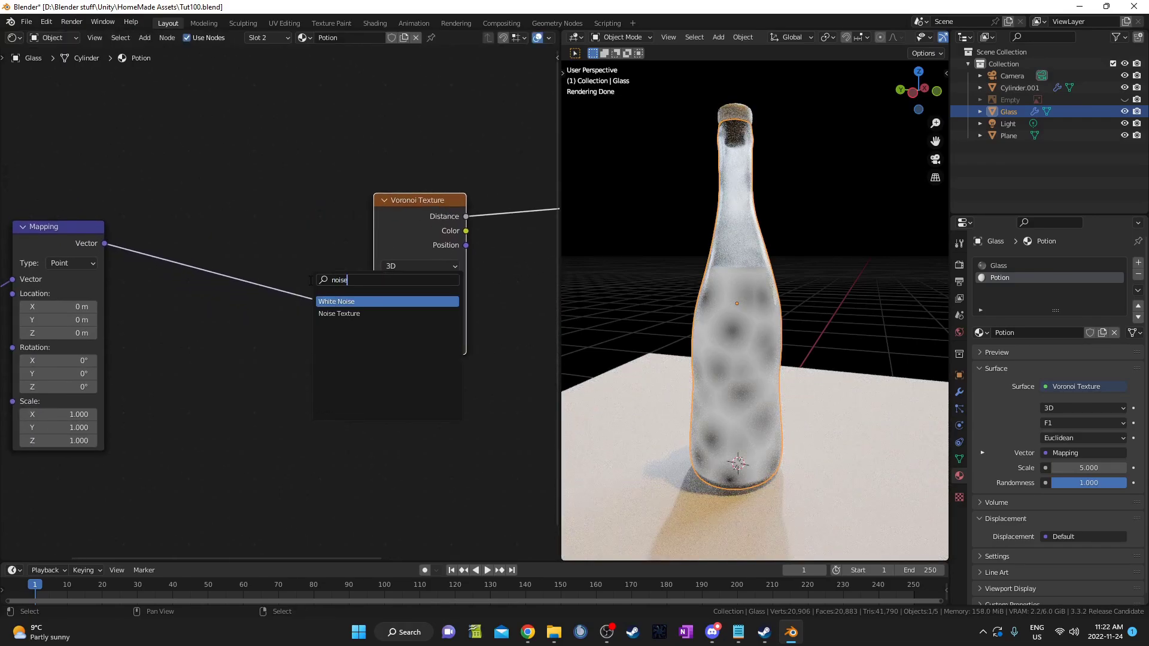
pyautogui.press('Return')
pyautogui.click(179, 181)
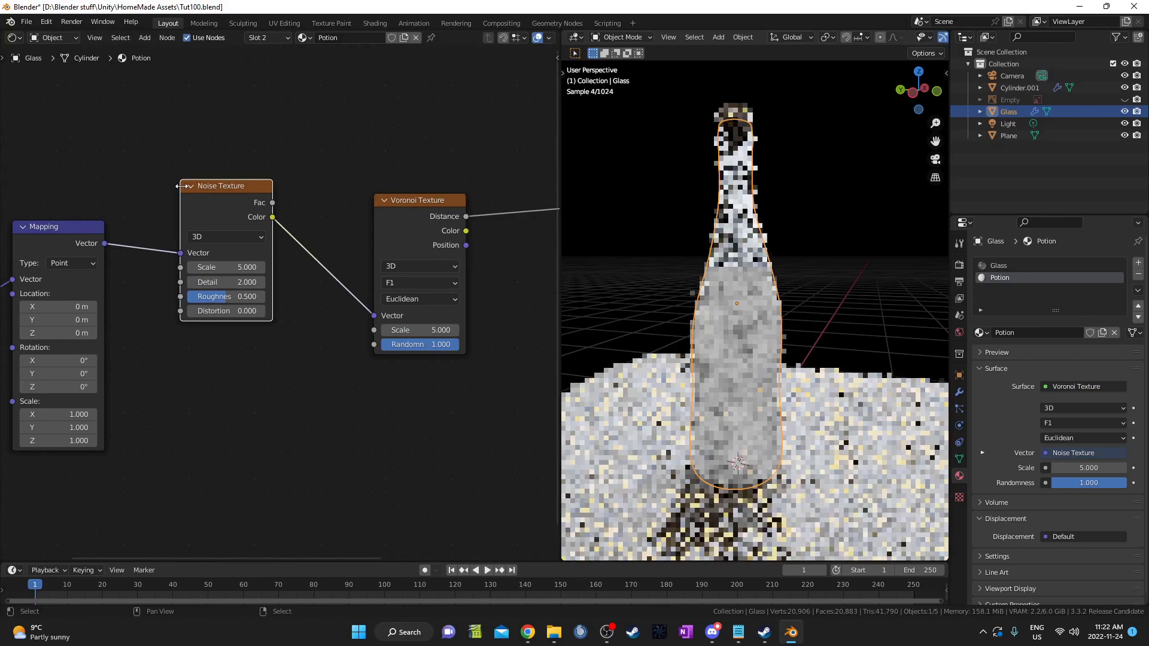
# Insert a MixRGB node between the Noise Texture and Voronoi Texture, and connect the Mapping's Vector output to Color2
pyautogui.hotkey('shift', 'a')
pyautogui.click(379, 338)
pyautogui.write('mixr')
pyautogui.press('Return')
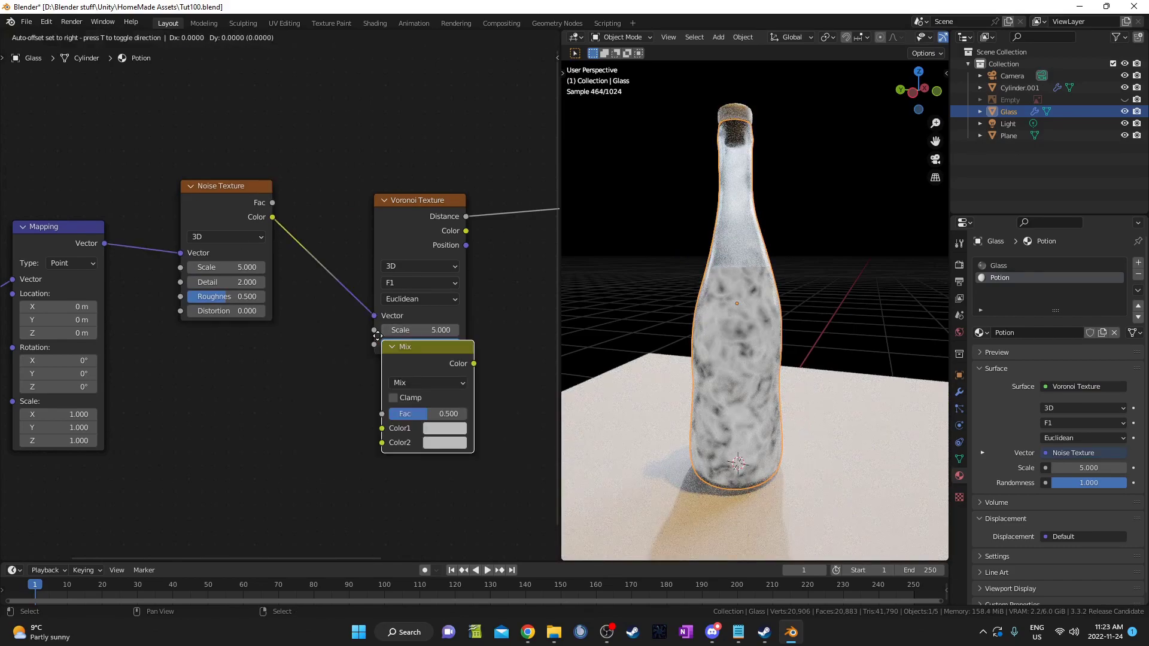
pyautogui.click(306, 206)
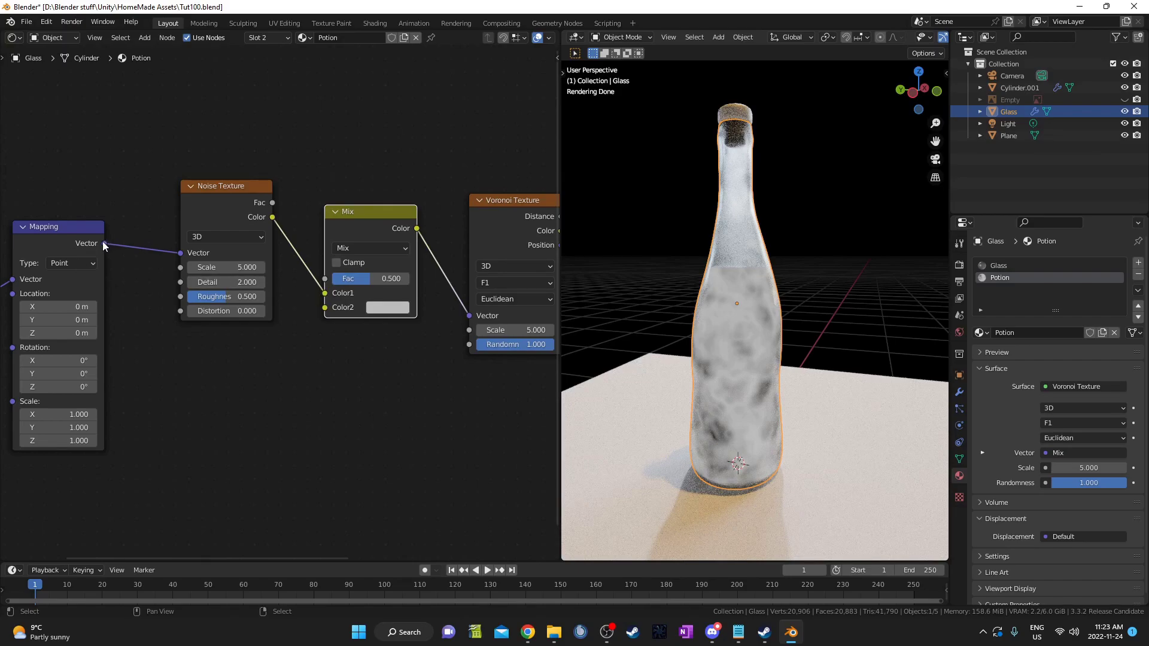
pyautogui.moveTo(103, 243); pyautogui.dragTo(332, 308)
pyautogui.moveTo(356, 333); pyautogui.dragTo(353, 389, button='middle')
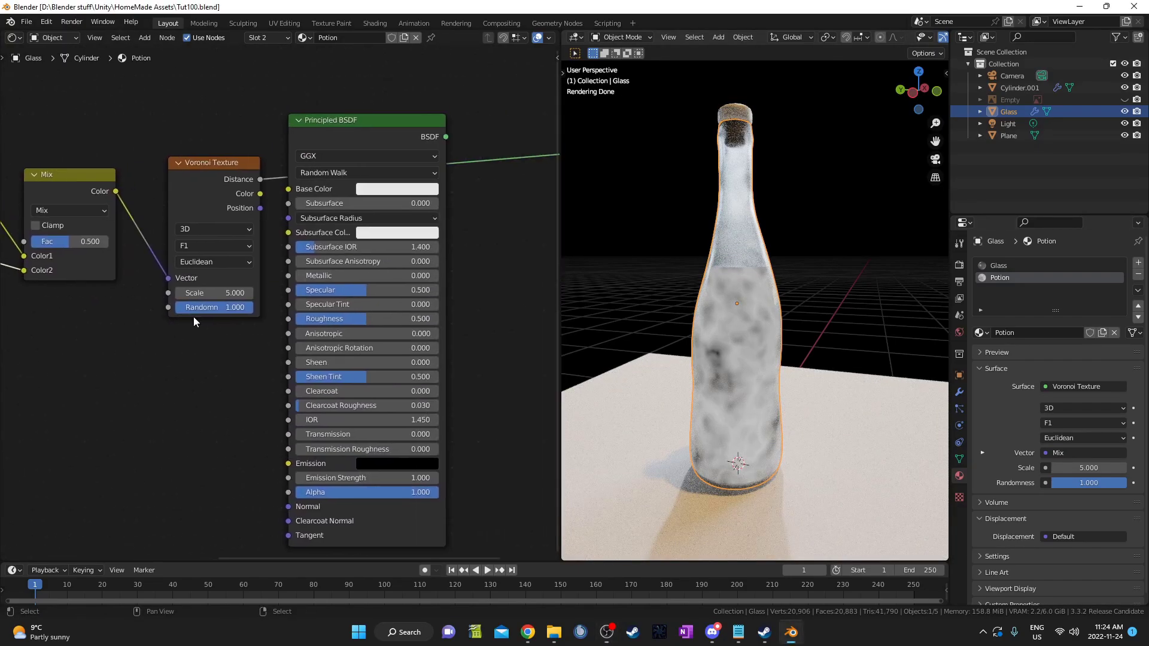
# Set the Voronoi Texture's Scale to 1.2
pyautogui.scroll(1, 192, 321)
pyautogui.moveTo(208, 326); pyautogui.dragTo(219, 353, button='middle')
pyautogui.click(215, 320)
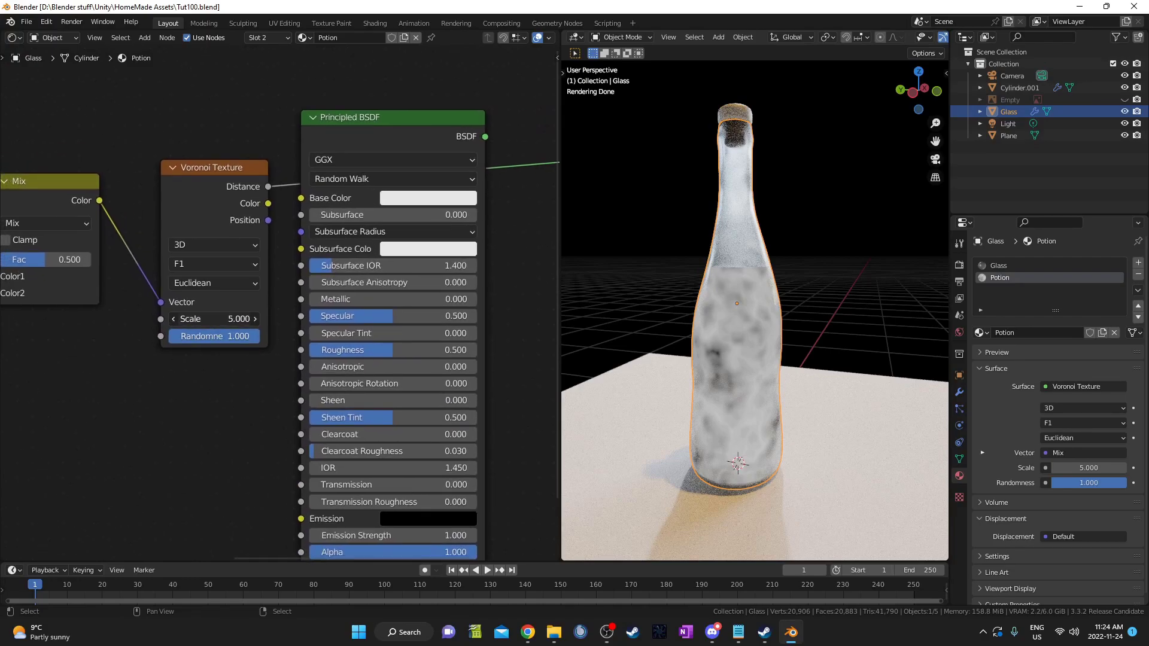
pyautogui.click(214, 317)
pyautogui.write('1.2')
pyautogui.press('Return')
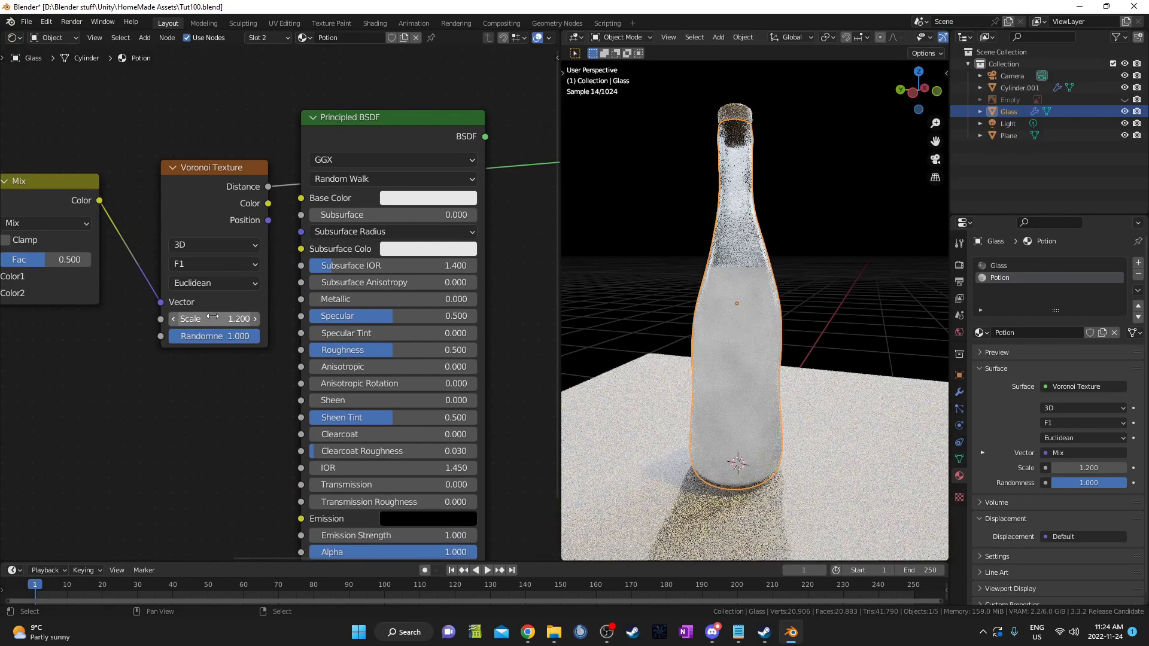
# Move the Principled BSDF below the node chain and insert a ColorRamp between the Voronoi Texture and Material Output
pyautogui.scroll(-2, 276, 345)
pyautogui.moveTo(349, 184); pyautogui.dragTo(429, 310)
pyautogui.moveTo(370, 268); pyautogui.dragTo(325, 304, button='middle')
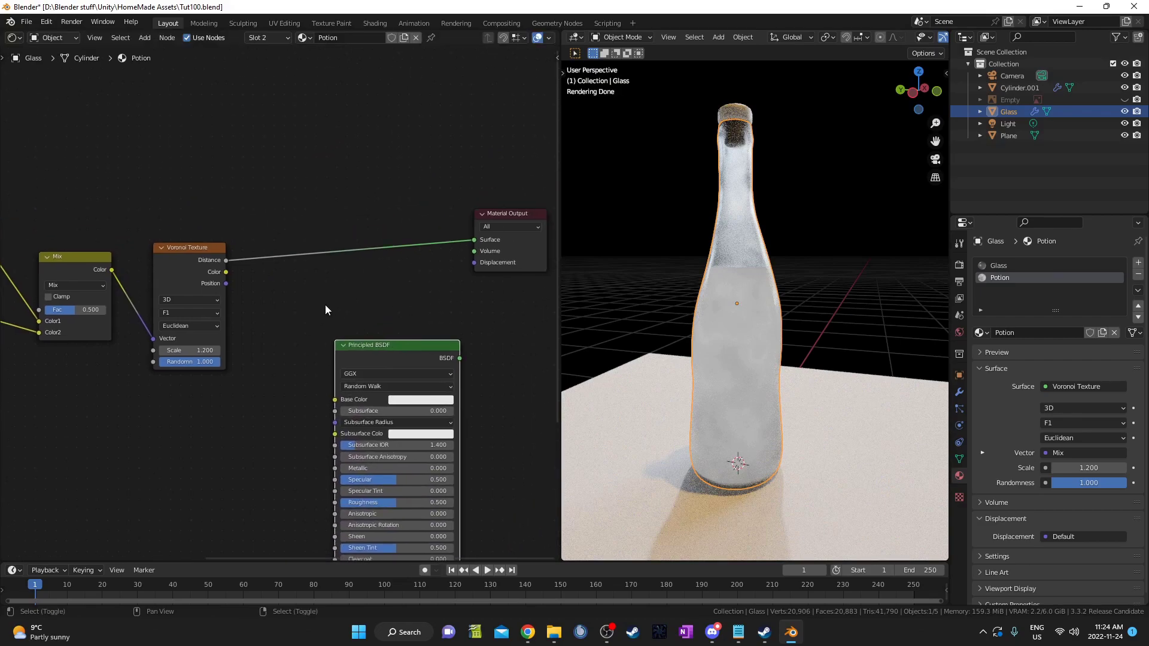
pyautogui.hotkey('shift', 'a')
pyautogui.write('cl')
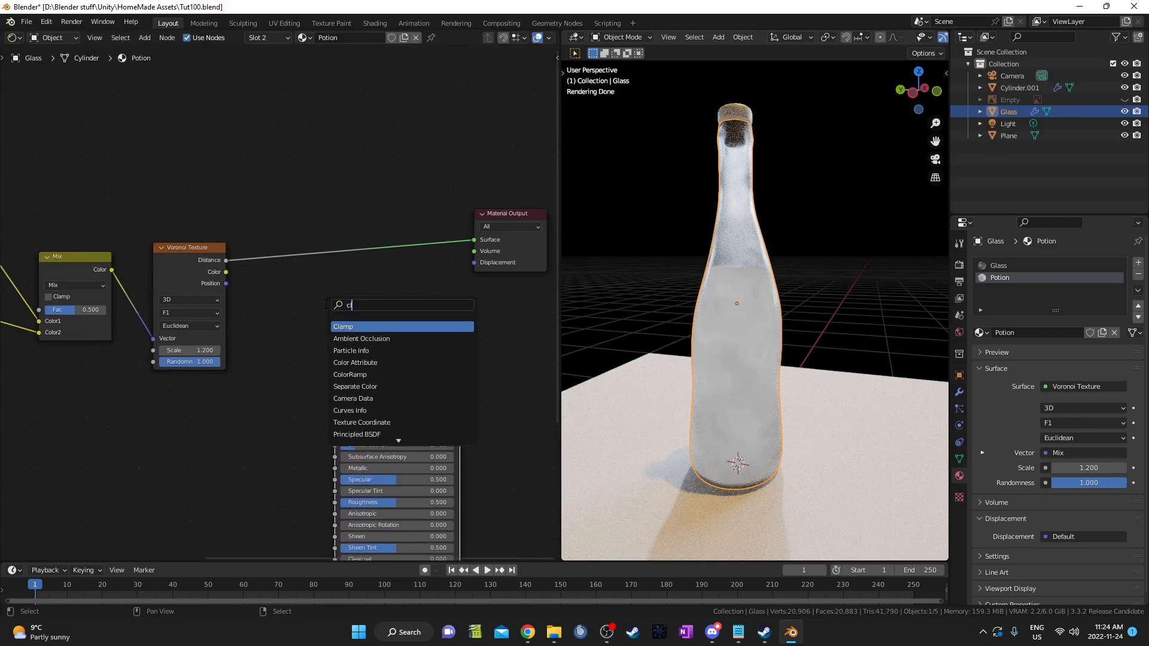
pyautogui.press('BackSpace')
pyautogui.write('olorr')
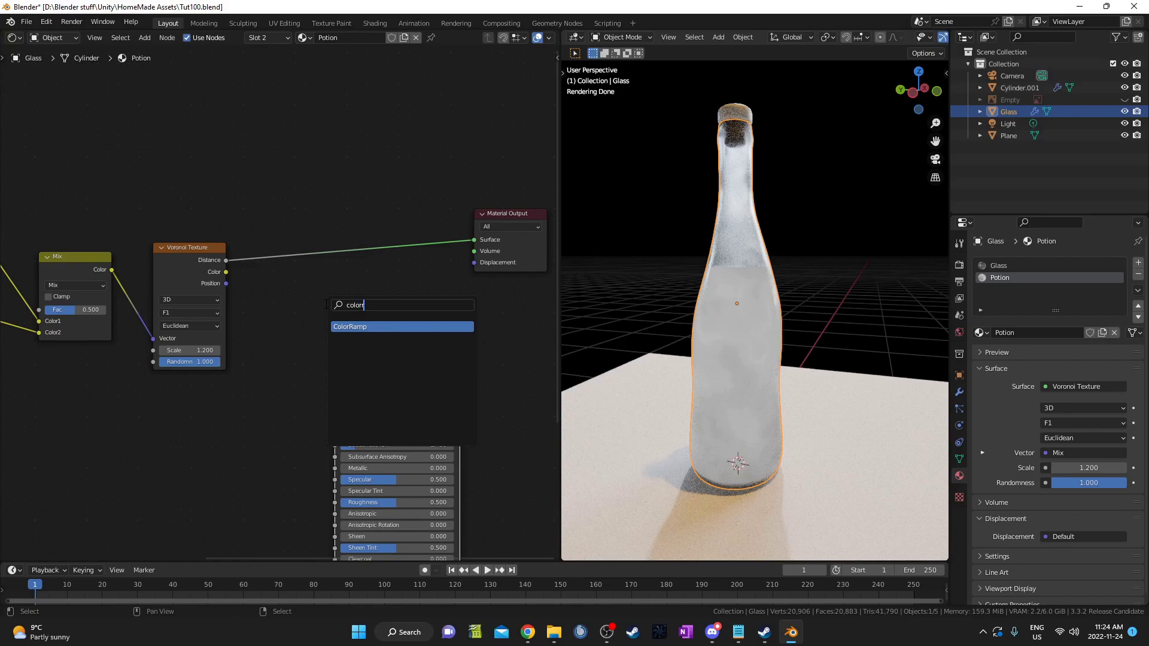
pyautogui.press('Return')
pyautogui.click(266, 213)
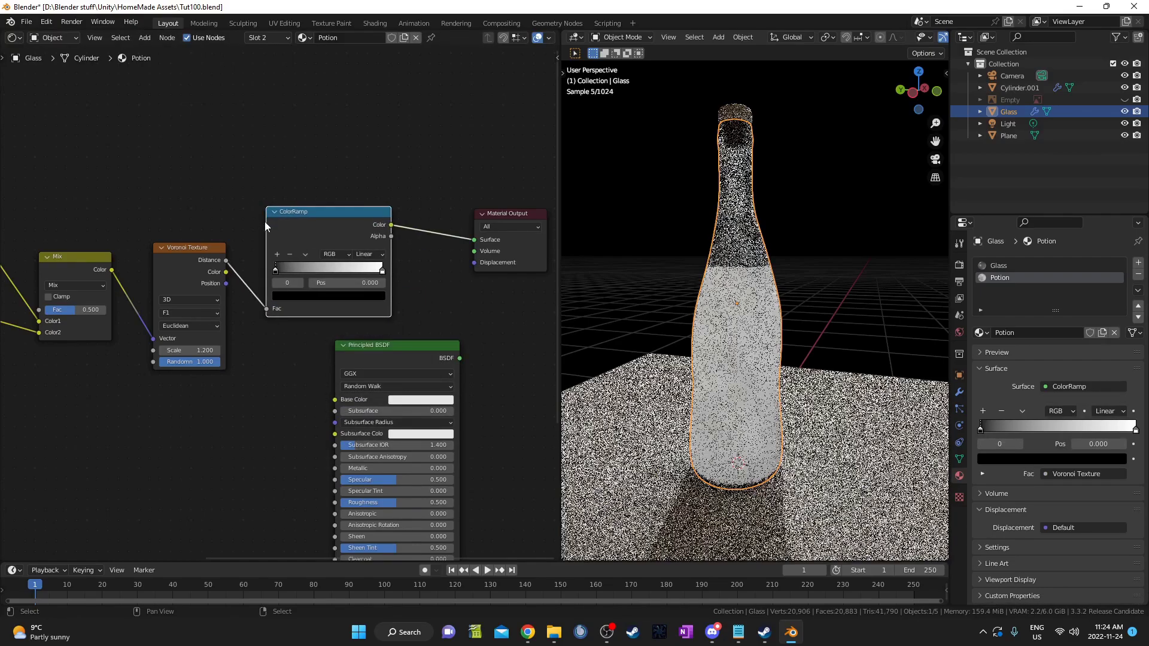
# Set the position of the black stop on the potion's ColorRamp to 0.614
pyautogui.scroll(2, 350, 277)
pyautogui.click(350, 277)
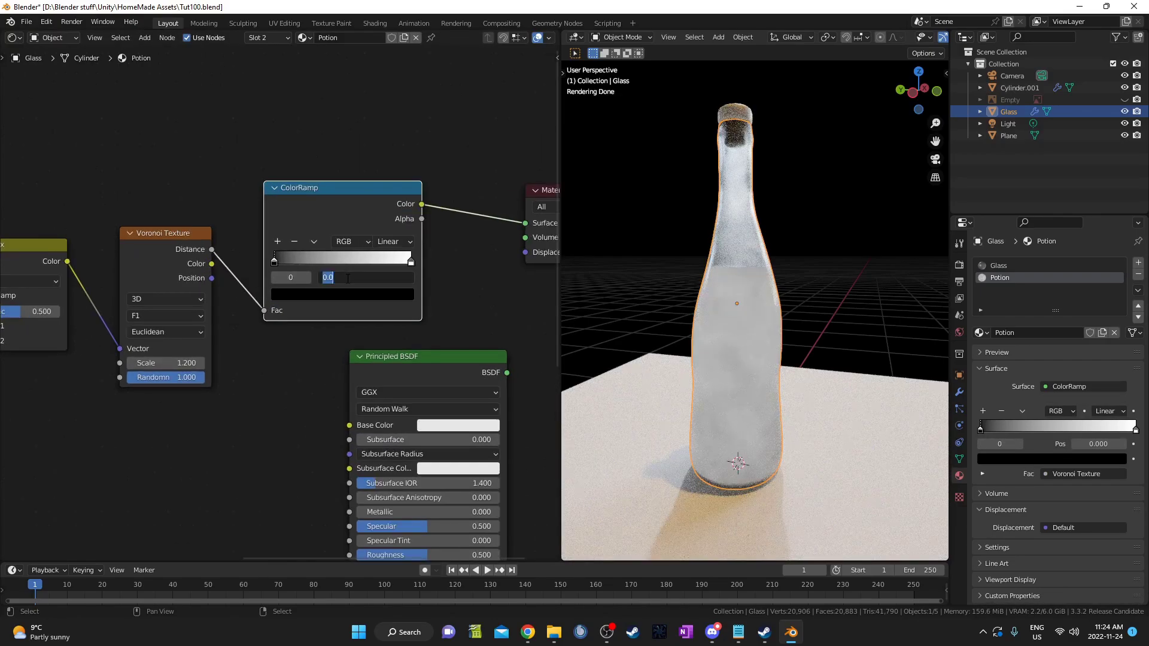
pyautogui.write('.614')
pyautogui.press('Return')
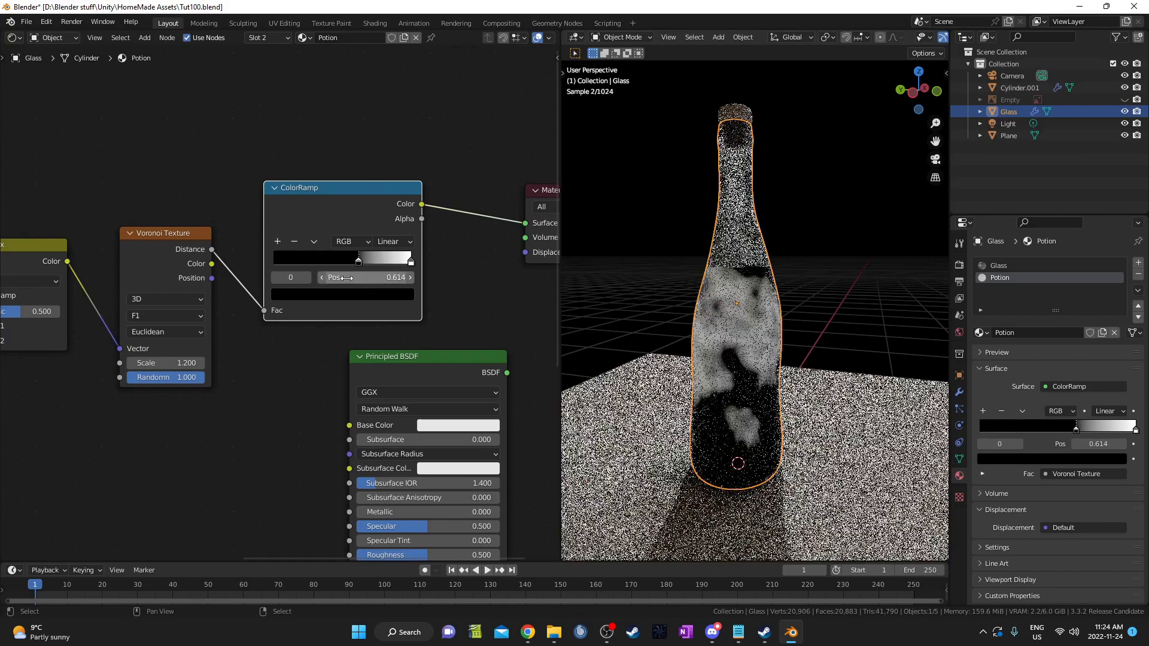
pyautogui.moveTo(399, 346); pyautogui.dragTo(185, 299, button='middle')
pyautogui.scroll(-2, 185, 300)
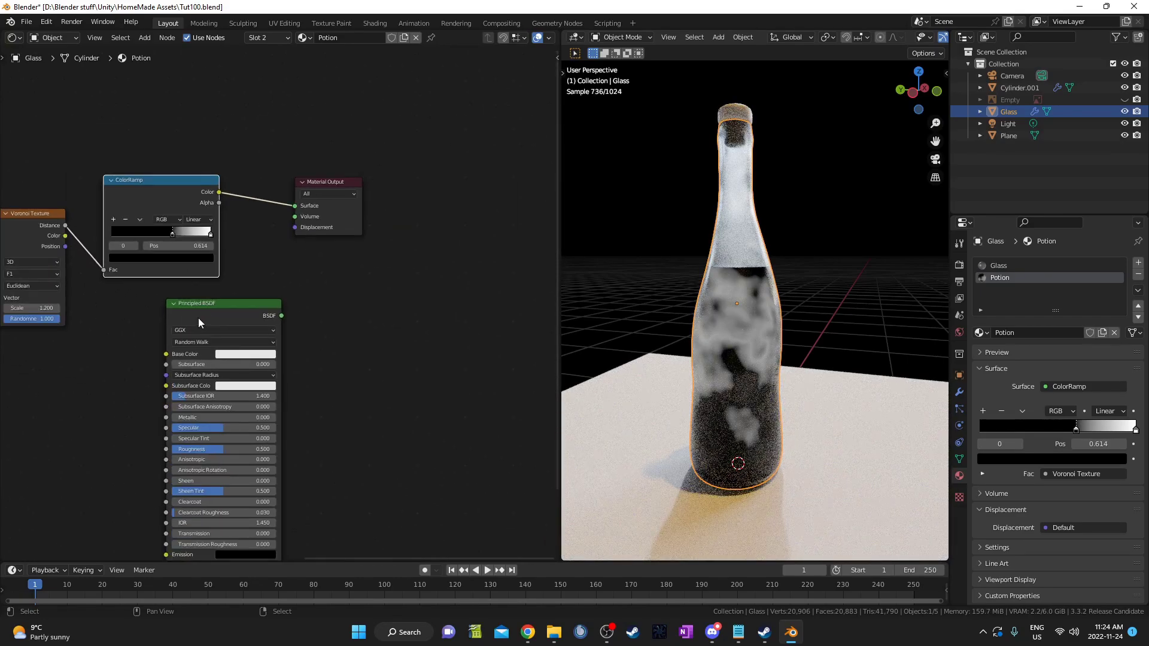
# Connect the ColorRamp's Color to the Principled BSDF's Emission Strength and the BSDF output to the Material Output's Surface, spacing the nodes apart
pyautogui.moveTo(199, 317); pyautogui.dragTo(366, 294)
pyautogui.moveTo(217, 193); pyautogui.dragTo(328, 532)
pyautogui.moveTo(273, 493); pyautogui.dragTo(200, 379, button='middle')
pyautogui.scroll(1, 199, 379)
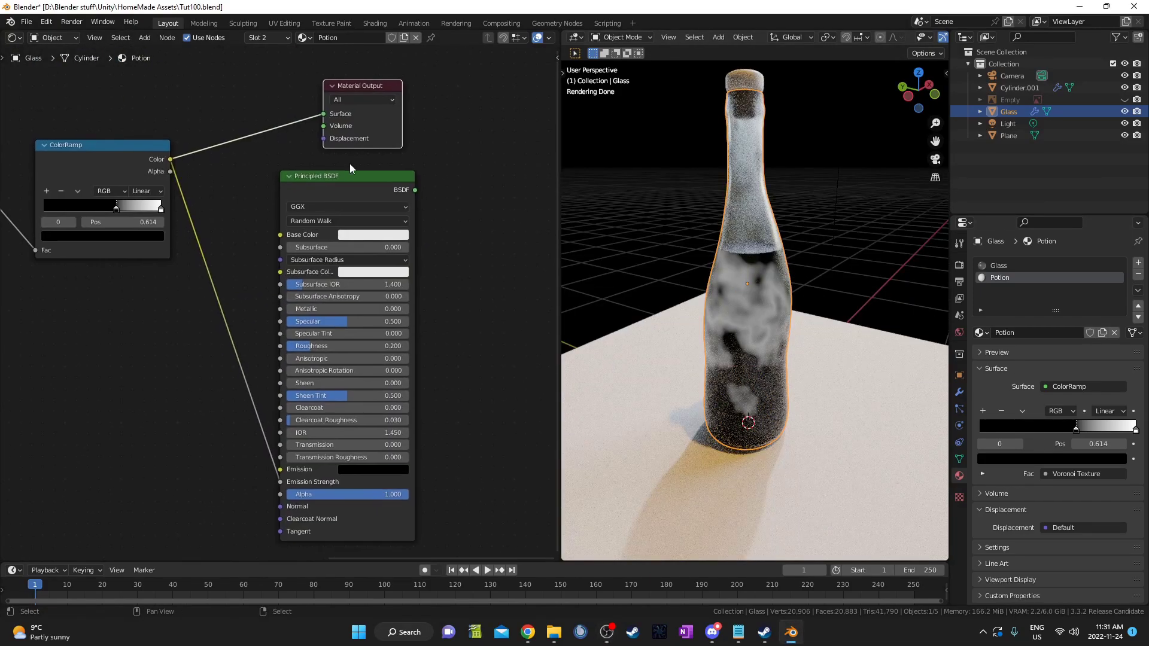
pyautogui.moveTo(415, 190); pyautogui.dragTo(319, 110)
pyautogui.moveTo(380, 90); pyautogui.dragTo(513, 146)
pyautogui.moveTo(454, 239); pyautogui.dragTo(460, 162, button='middle')
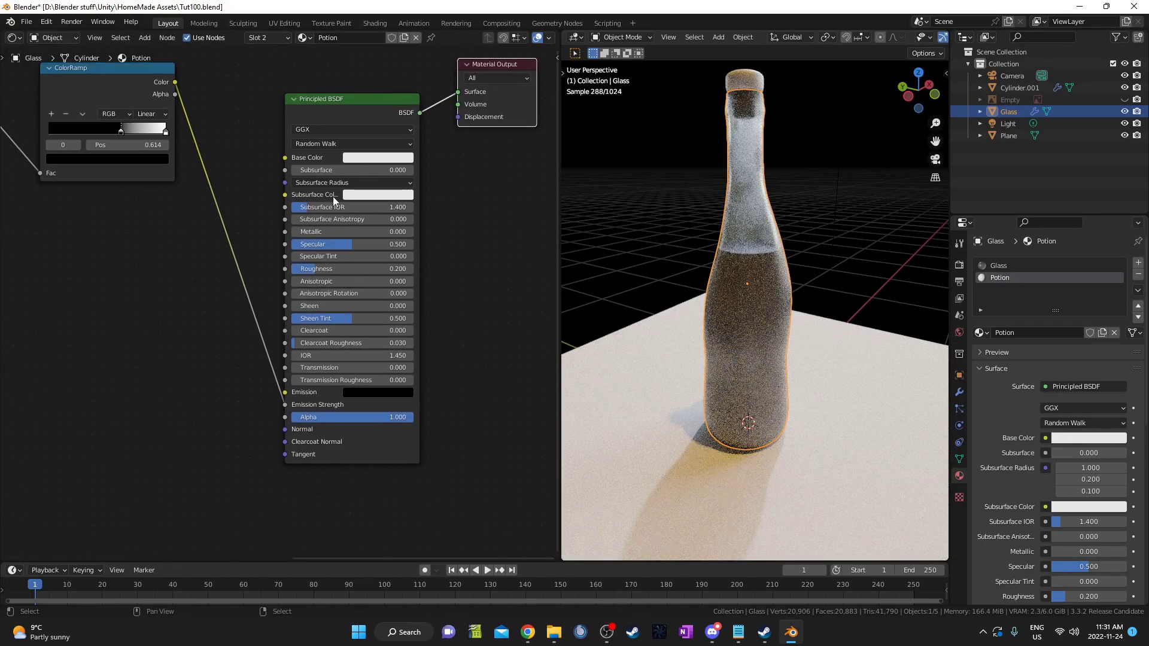
# Set the Principled BSDF's Base Color to hex B3E77A
pyautogui.click(368, 159)
pyautogui.click(403, 280)
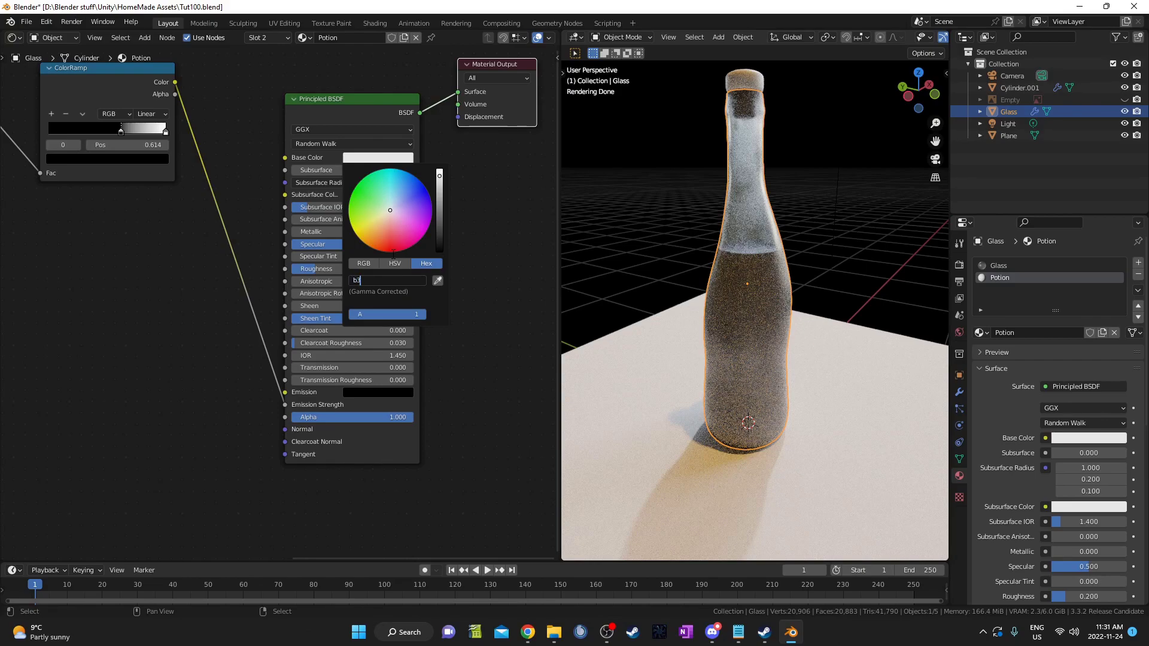
pyautogui.write('b3e77a')
pyautogui.press('Return')
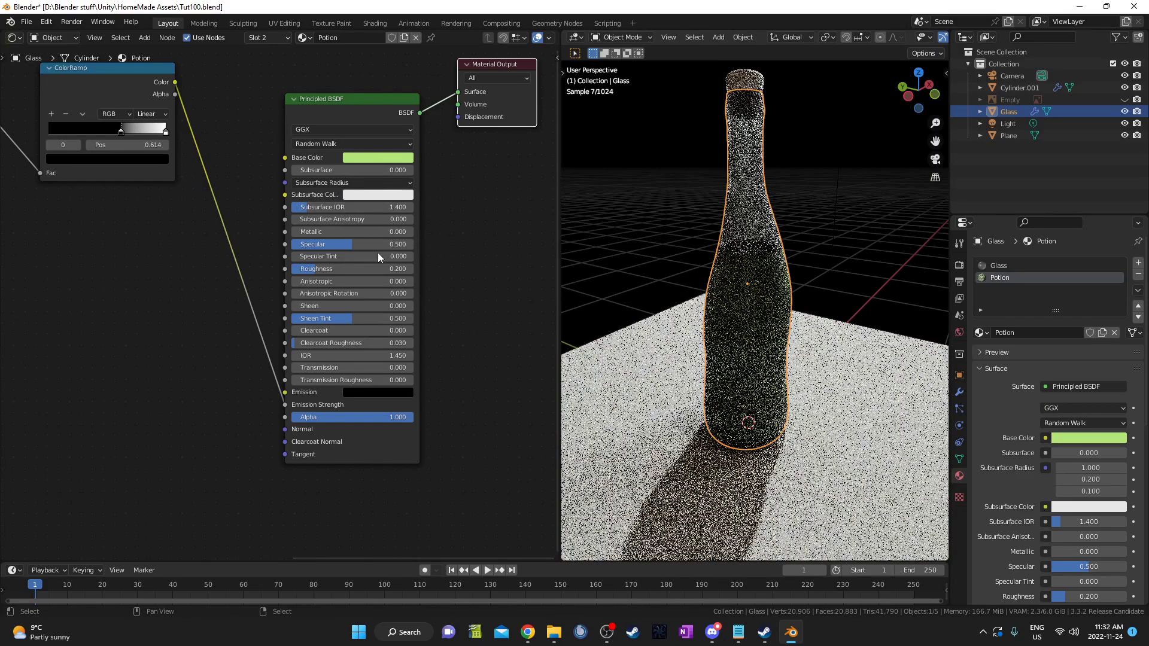
pyautogui.click(378, 158)
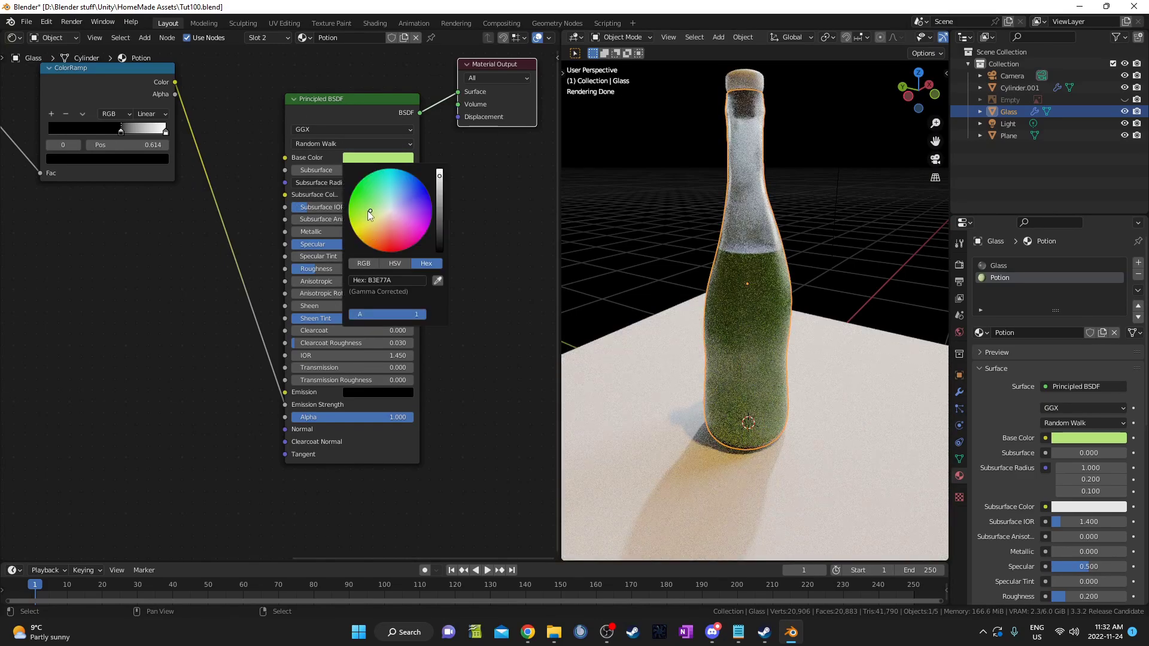
pyautogui.scroll(2, 357, 390)
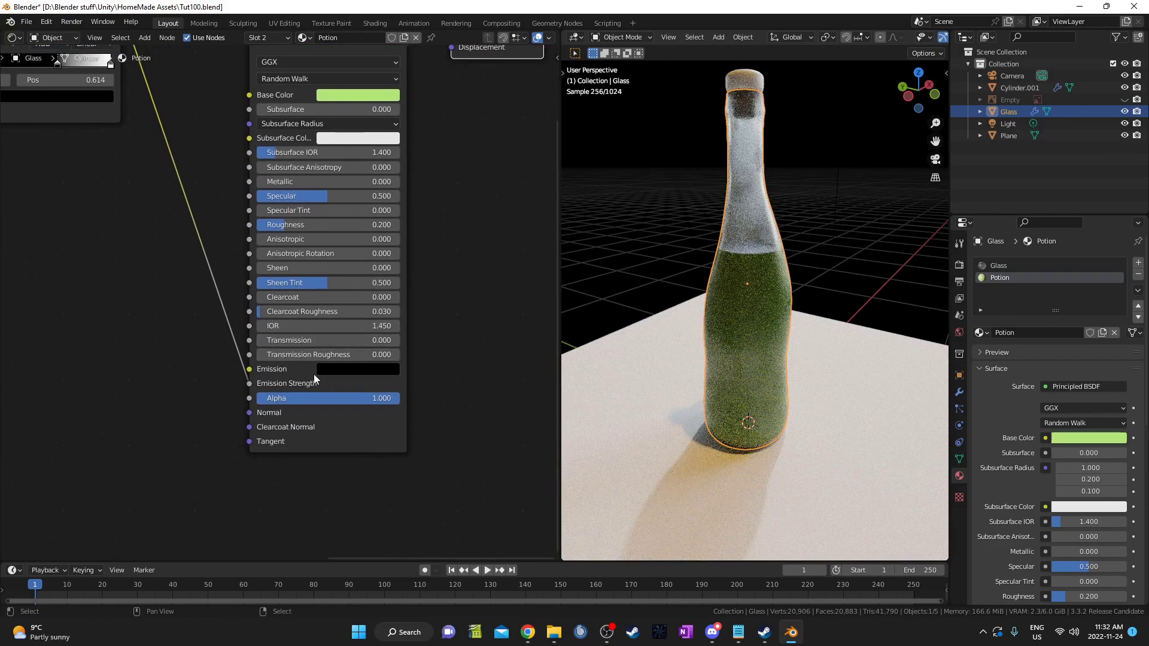
# Set the Principled BSDF's Emission colour to hex BBE773 and check it against the Base Color
pyautogui.click(336, 375)
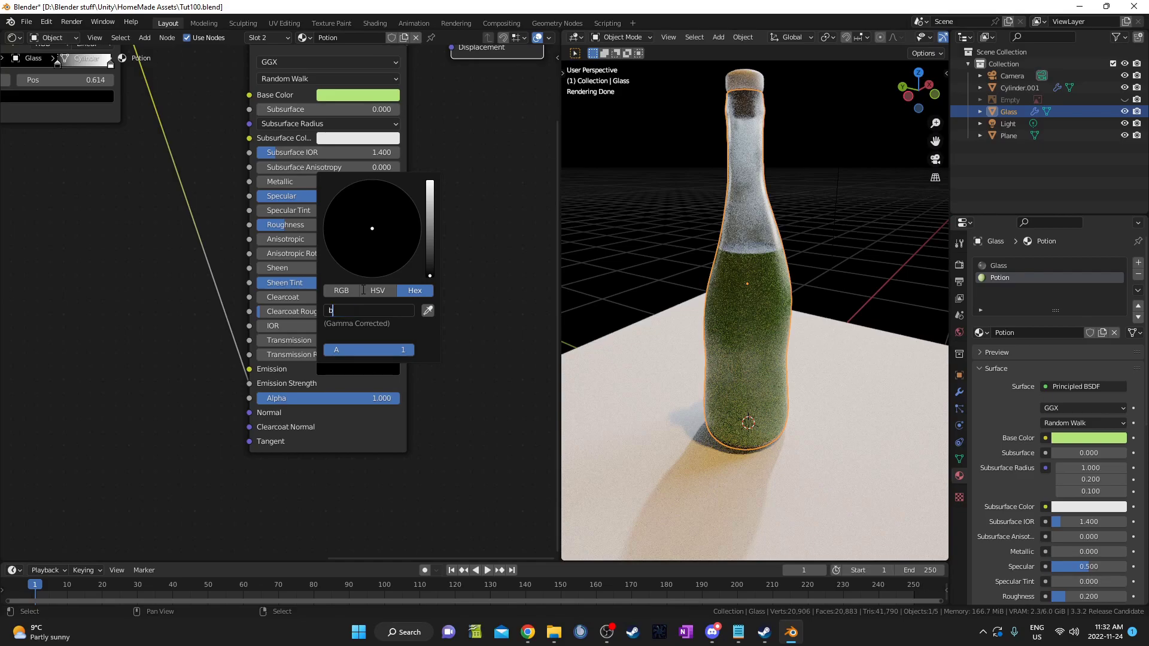
pyautogui.write('bbe773')
pyautogui.press('Return')
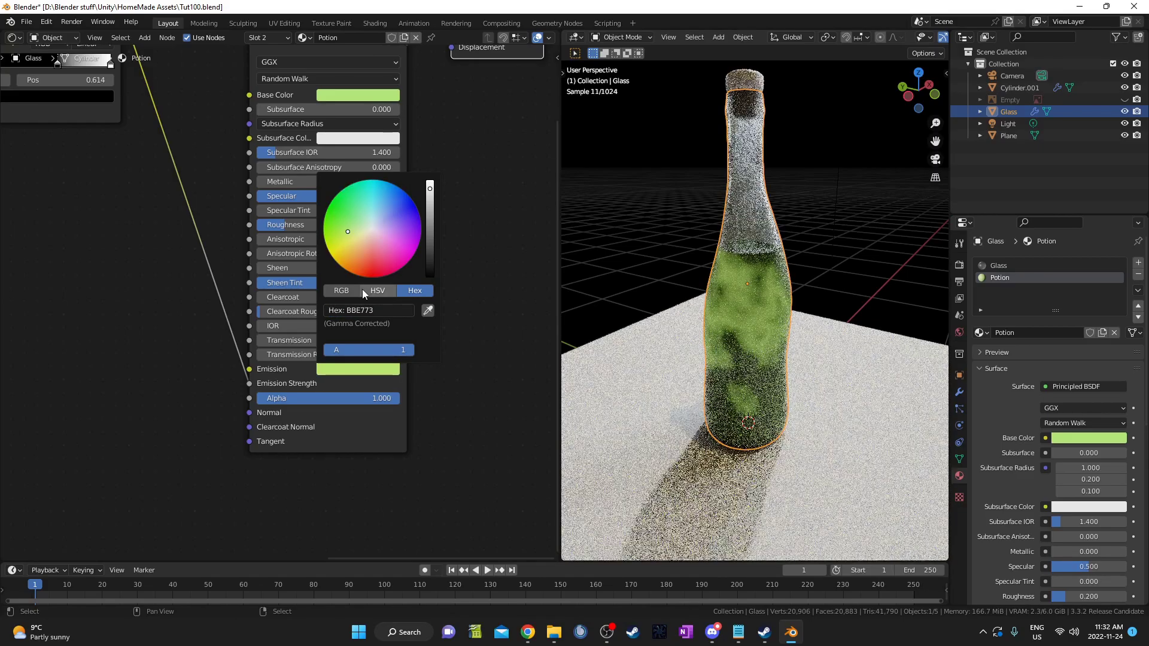
pyautogui.scroll(-1, 348, 301)
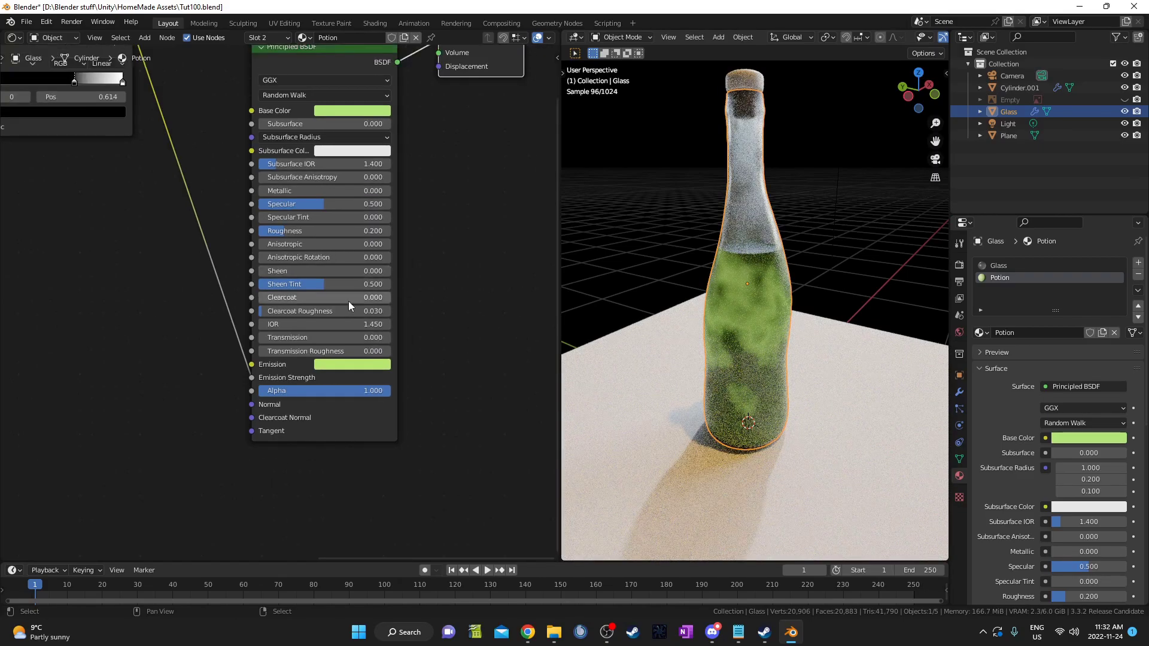
pyautogui.click(353, 366)
pyautogui.click(343, 239)
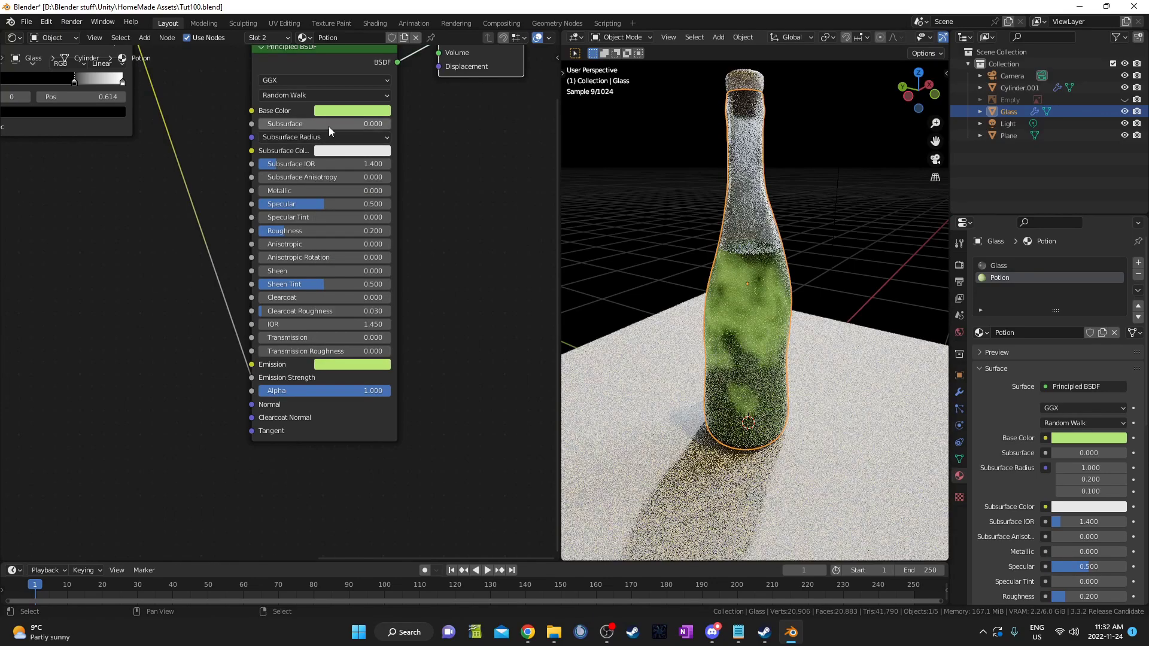
pyautogui.click(333, 112)
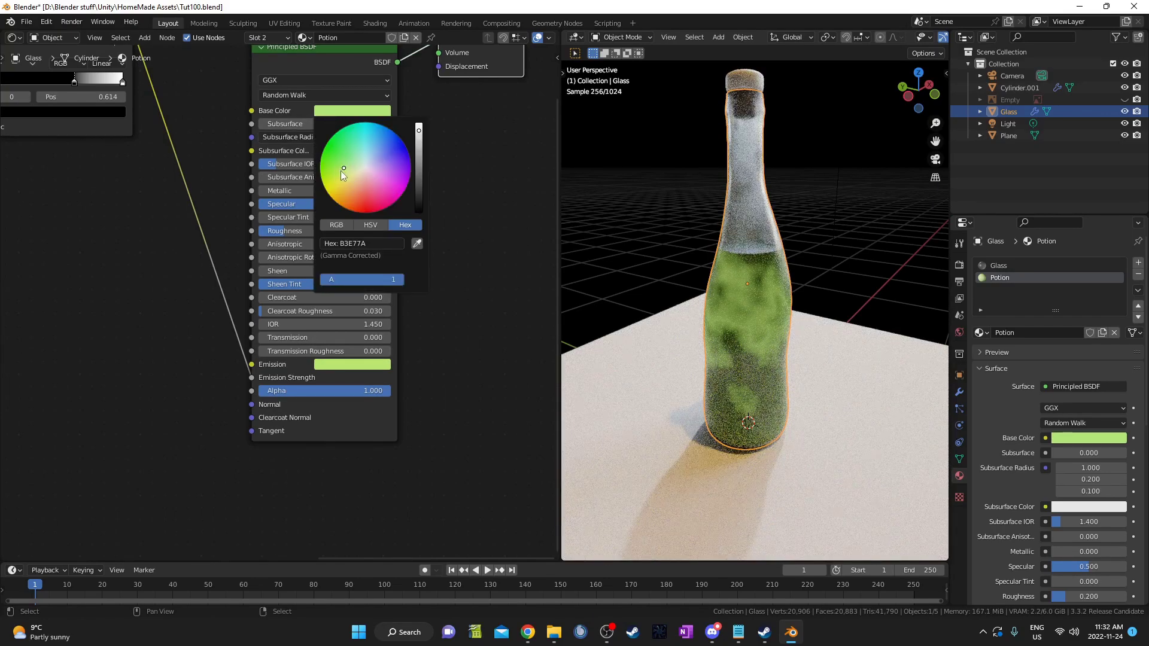
# Set the Principled BSDF's Roughness to 0.2
pyautogui.moveTo(412, 392); pyautogui.dragTo(362, 412, button='middle')
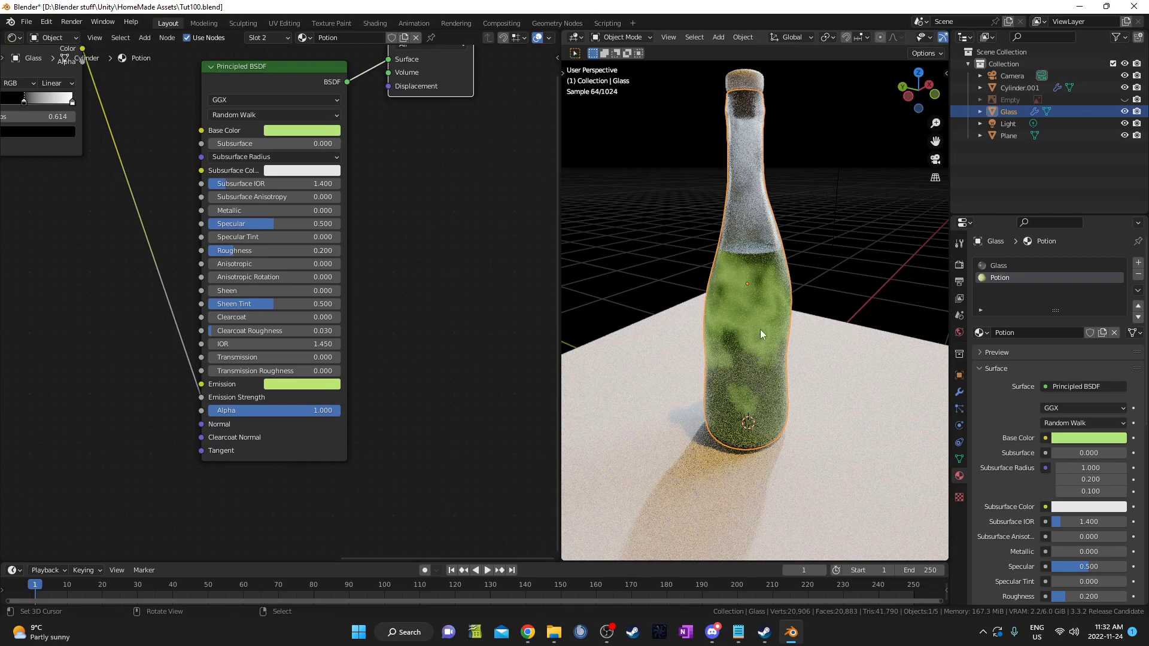
pyautogui.moveTo(349, 199); pyautogui.dragTo(340, 240, button='middle')
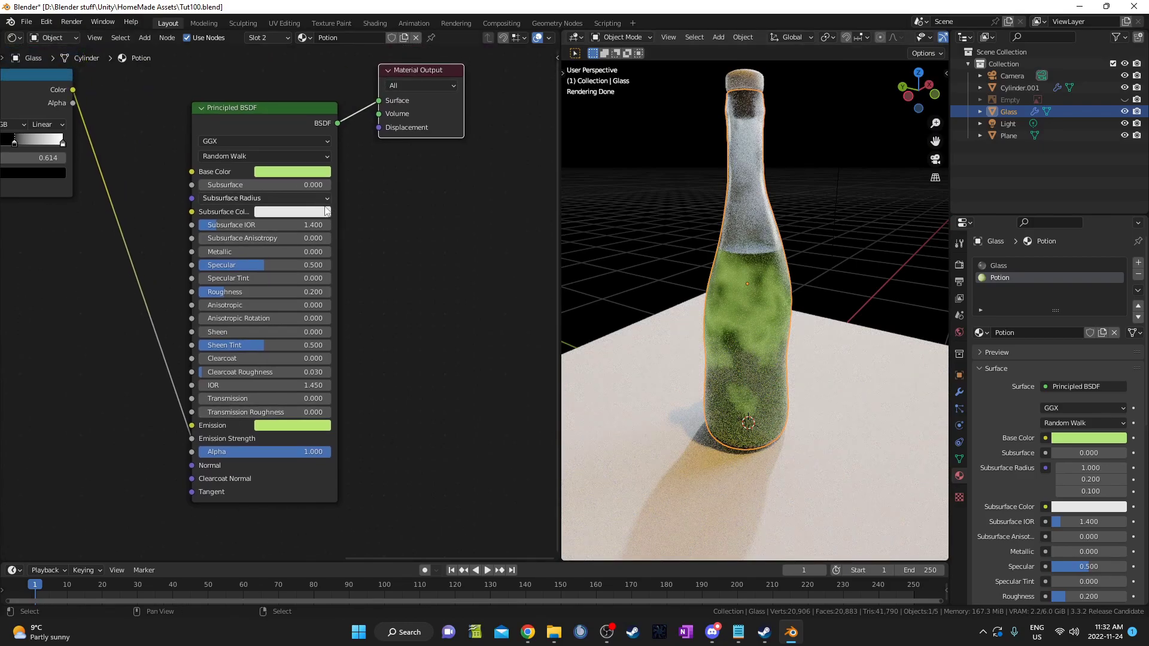
pyautogui.moveTo(318, 400); pyautogui.dragTo(353, 398, button='middle')
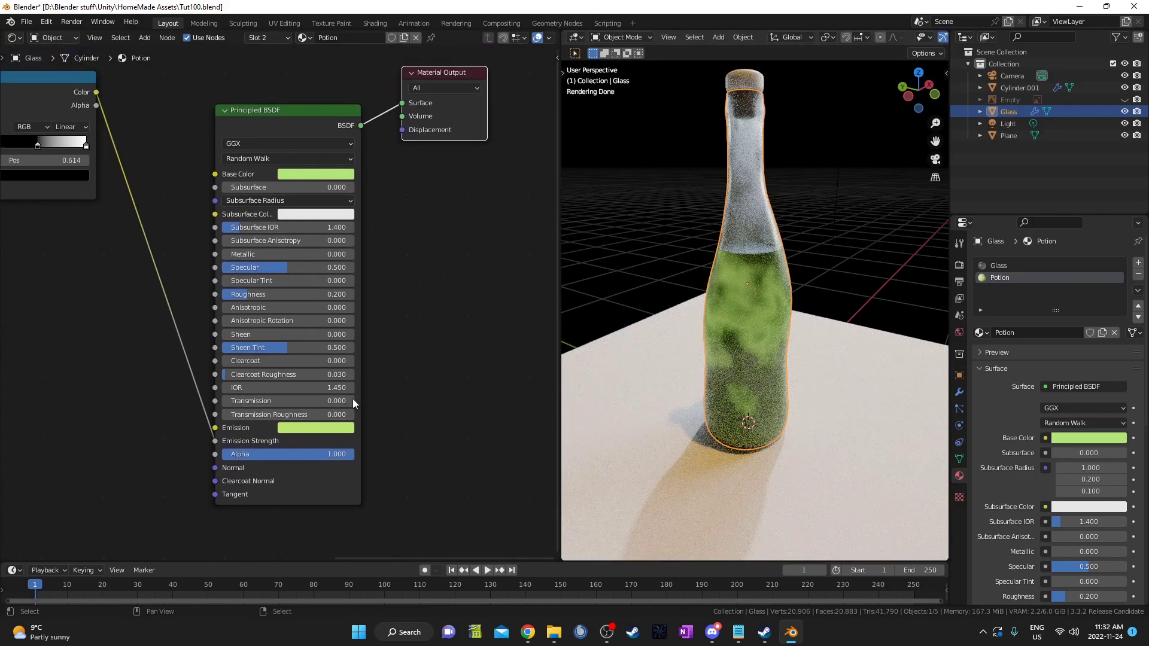
pyautogui.doubleClick(277, 295)
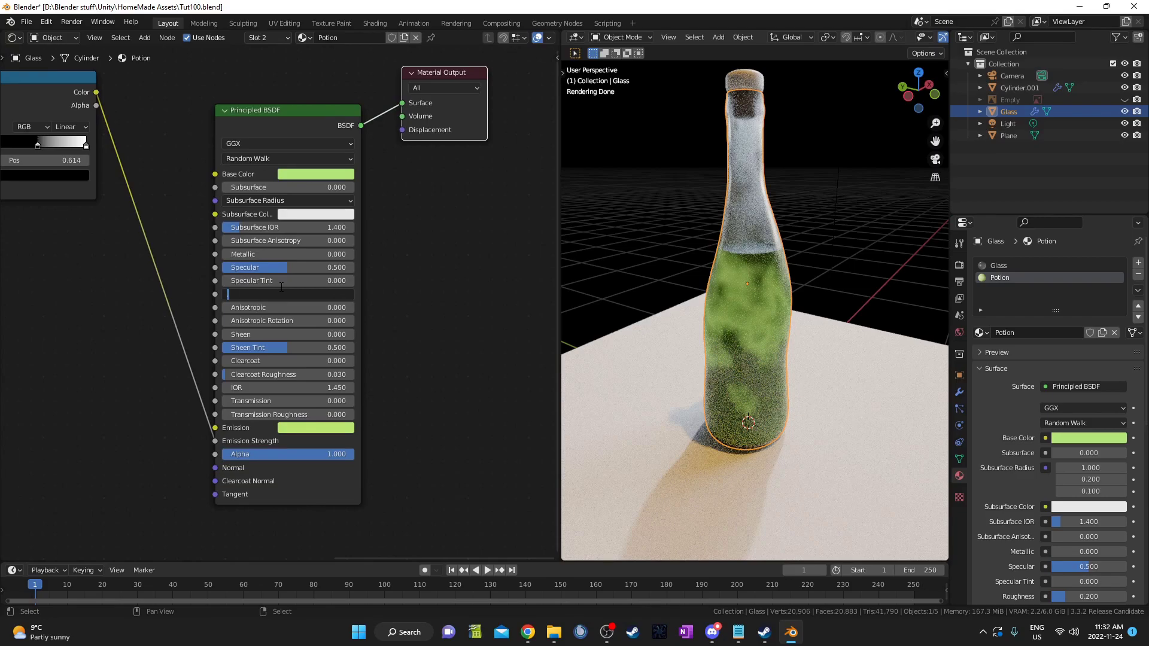
pyautogui.press('Return')
pyautogui.moveTo(361, 374); pyautogui.dragTo(377, 392, button='middle')
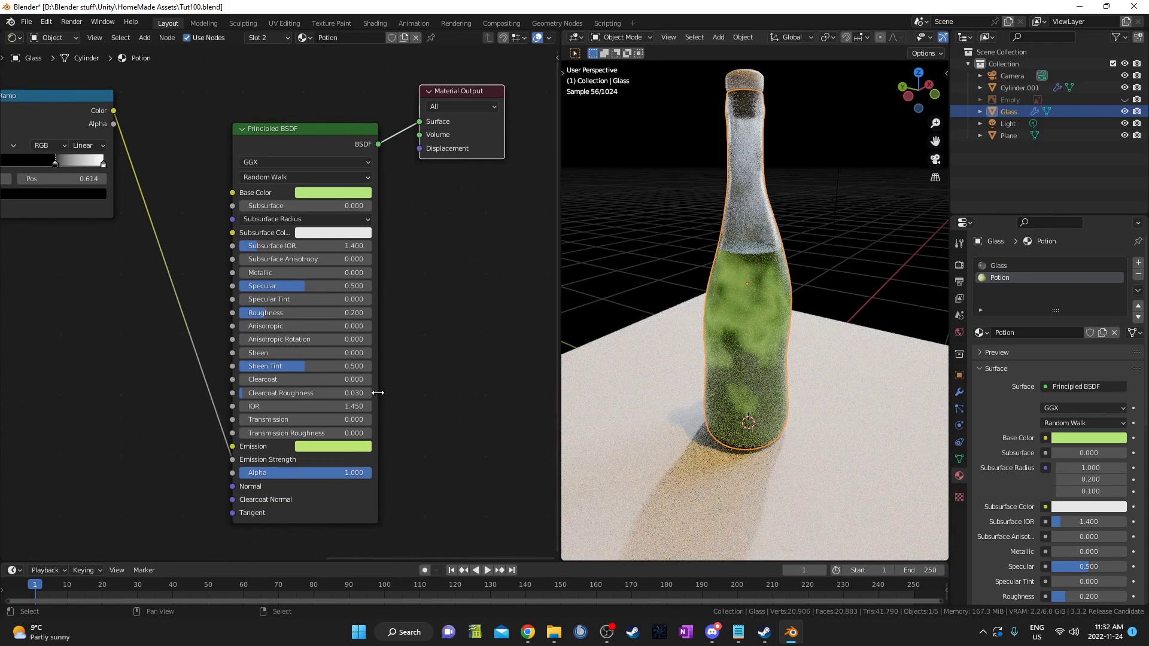
pyautogui.moveTo(387, 305); pyautogui.dragTo(449, 283, button='middle')
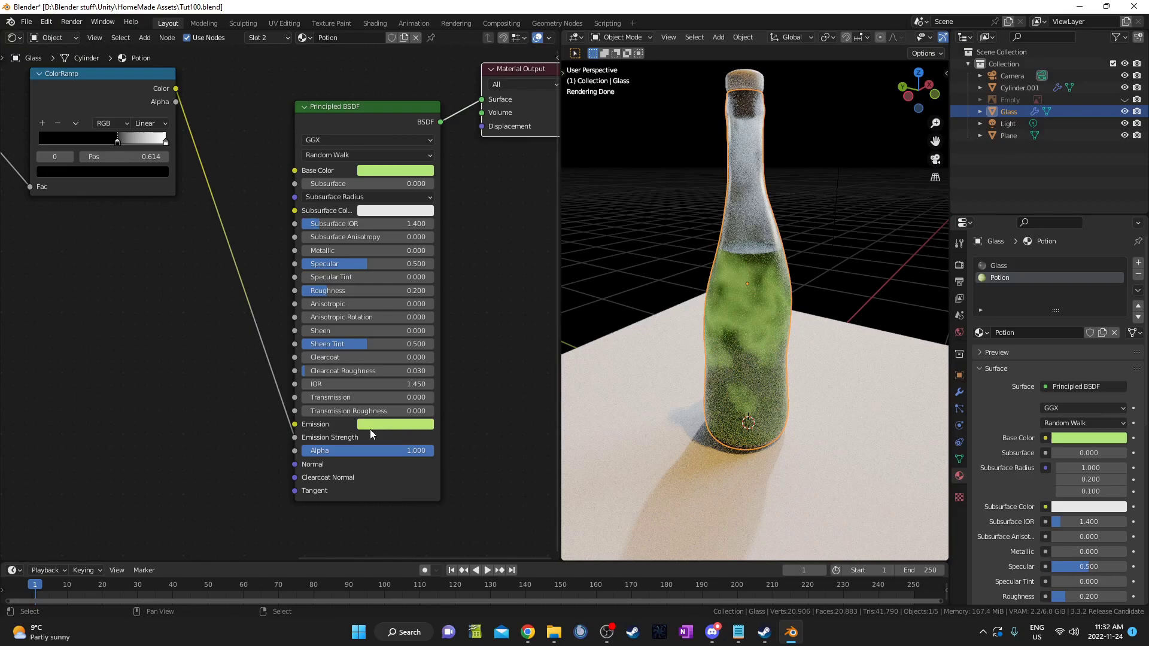
# Preview the ColorRamp's output directly on the potion, and switch the preview back to the Principled BSDF
pyautogui.moveTo(133, 84); pyautogui.dragTo(177, 127, button='middle')
pyautogui.keyDown('ctrl'); pyautogui.keyDown('shift'); pyautogui.click(177, 128); pyautogui.keyUp('shift'); pyautogui.keyUp('ctrl')
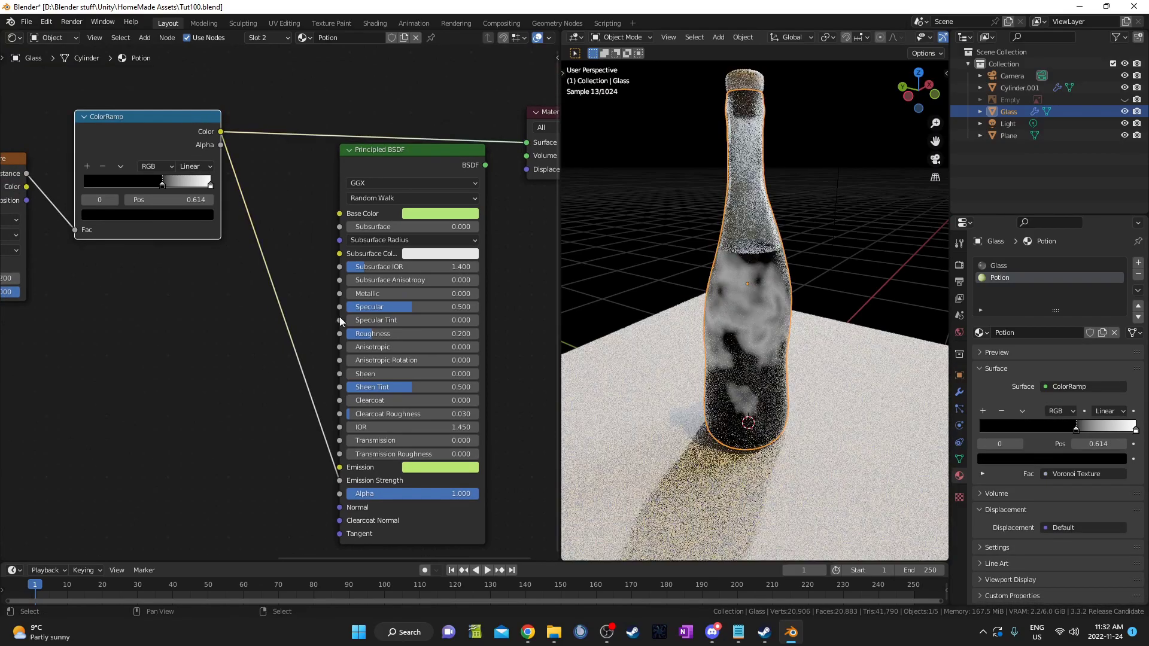
pyautogui.moveTo(171, 248); pyautogui.dragTo(192, 211, button='middle')
pyautogui.moveTo(138, 84); pyautogui.dragTo(145, 99)
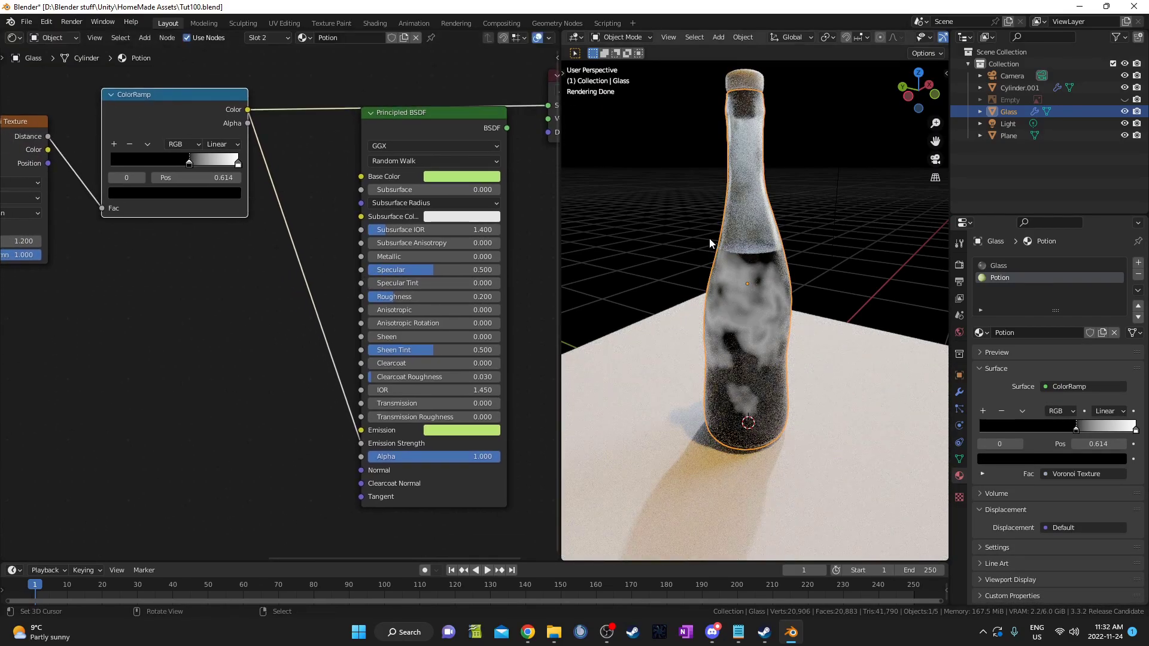
pyautogui.moveTo(415, 363); pyautogui.dragTo(341, 303, button='middle')
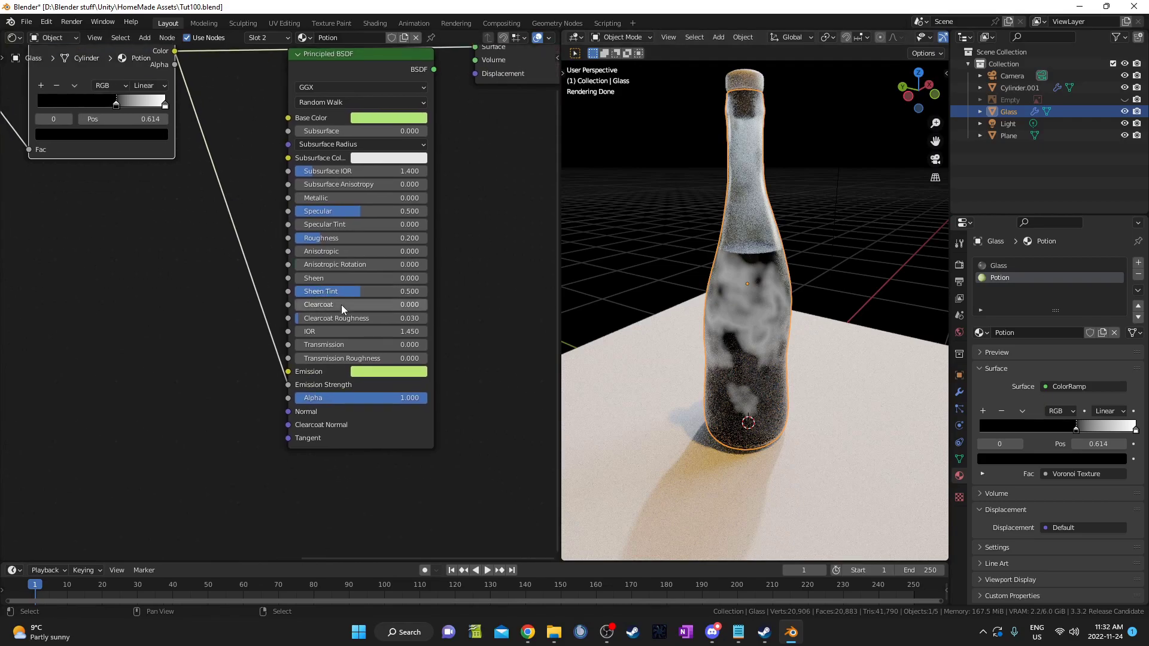
pyautogui.moveTo(386, 139); pyautogui.dragTo(308, 276, button='middle')
pyautogui.keyDown('ctrl'); pyautogui.keyDown('shift'); pyautogui.click(296, 199); pyautogui.keyUp('shift'); pyautogui.keyUp('ctrl')
pyautogui.moveTo(296, 199); pyautogui.dragTo(380, 118, button='middle')
# Insert a Math node set to Multiply between the ColorRamp and the Principled BSDF's Emission Strength
pyautogui.hotkey('shift', 'a')
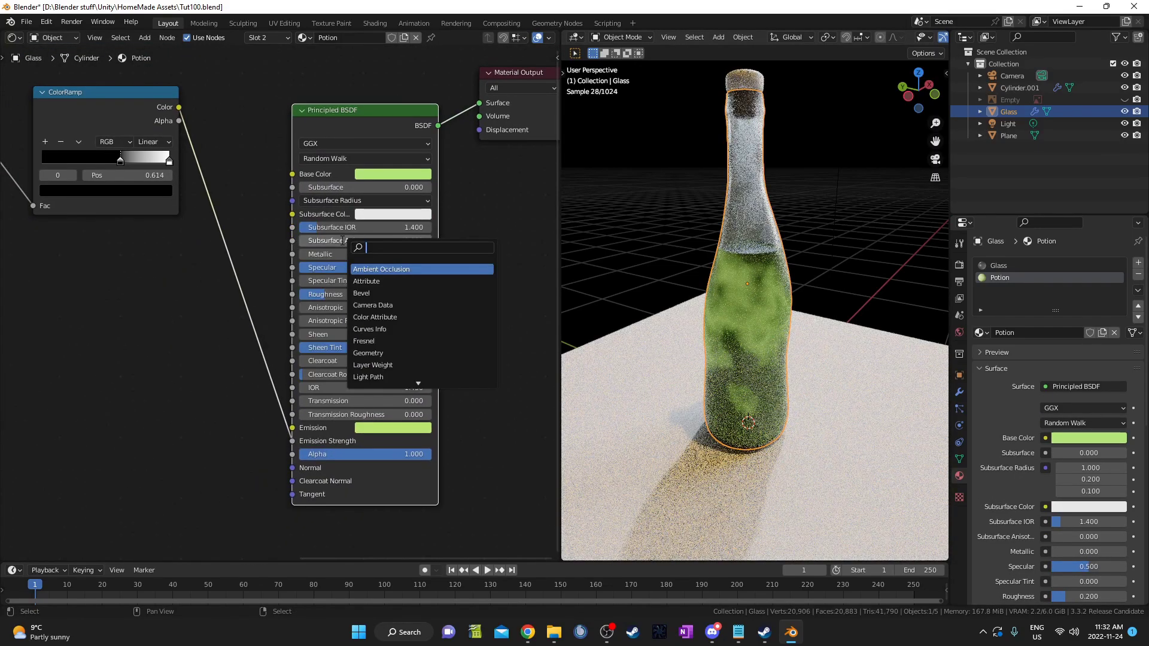
pyautogui.write('mat')
pyautogui.press('Return')
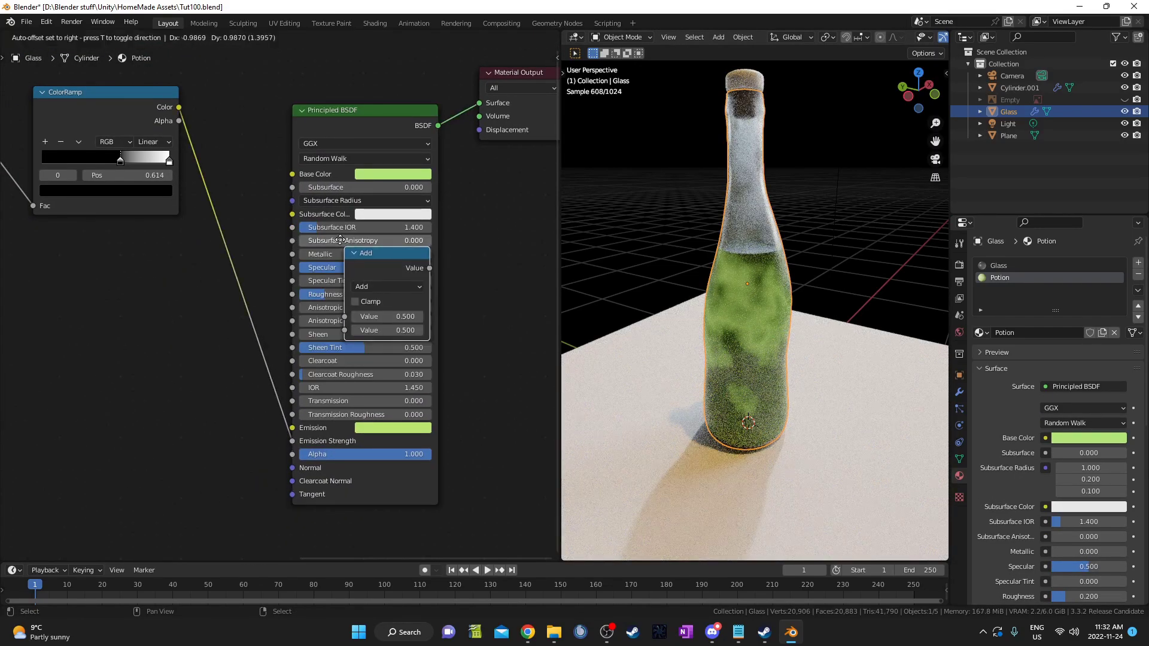
pyautogui.click(250, 257)
pyautogui.click(263, 267)
pyautogui.click(264, 263)
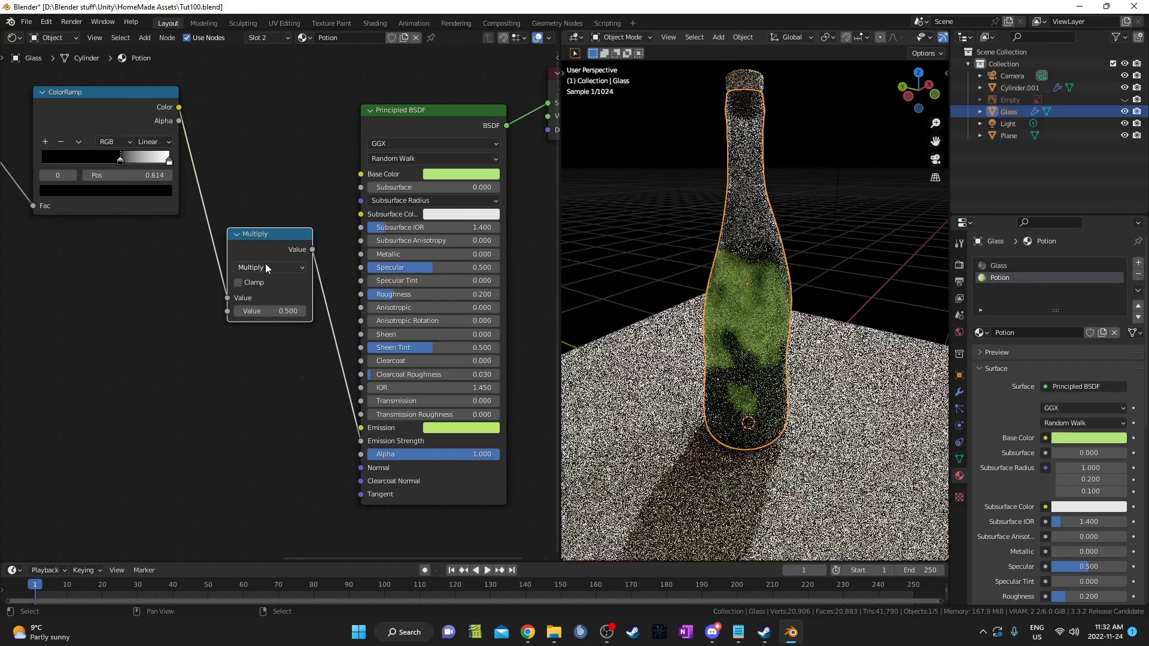
# Try a different multiplier value, undo it, and remove the Multiply node while keeping the ColorRamp linked to Emission Strength
pyautogui.moveTo(270, 311); pyautogui.dragTo(377, 311)
pyautogui.hotkey('ctrl', 'z')
pyautogui.moveTo(285, 234); pyautogui.dragTo(215, 244, button='middle')
pyautogui.keyDown('alt'); pyautogui.moveTo(214, 240); pyautogui.dragTo(141, 365); pyautogui.keyUp('alt')
pyautogui.press('x')
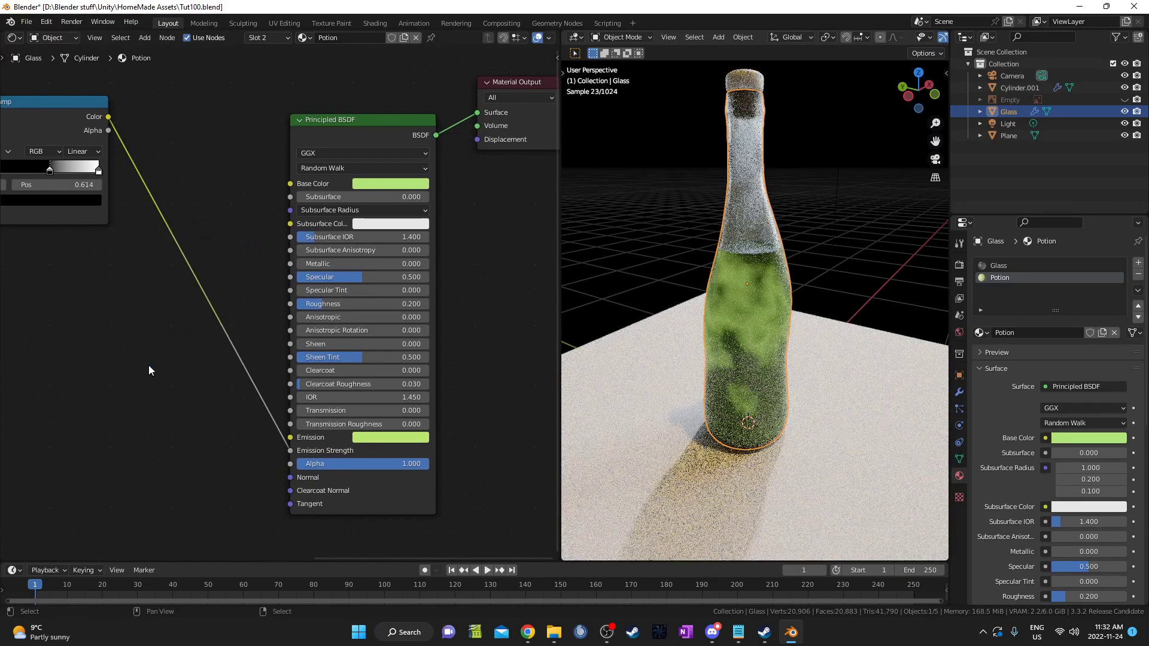
# Set the Mix node's Fac to 0.6 and move the Noise Texture node slightly upward
pyautogui.scroll(-1, 133, 400)
pyautogui.moveTo(131, 405); pyautogui.dragTo(213, 430, button='middle')
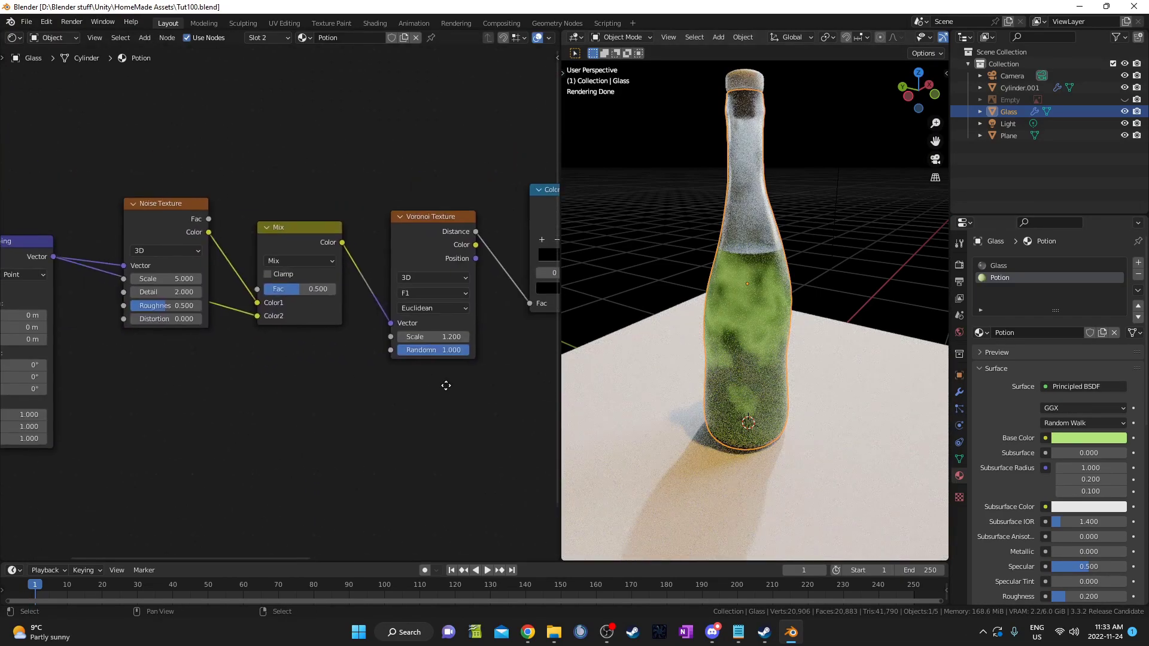
pyautogui.moveTo(445, 385); pyautogui.dragTo(451, 386, button='middle')
pyautogui.doubleClick(305, 291)
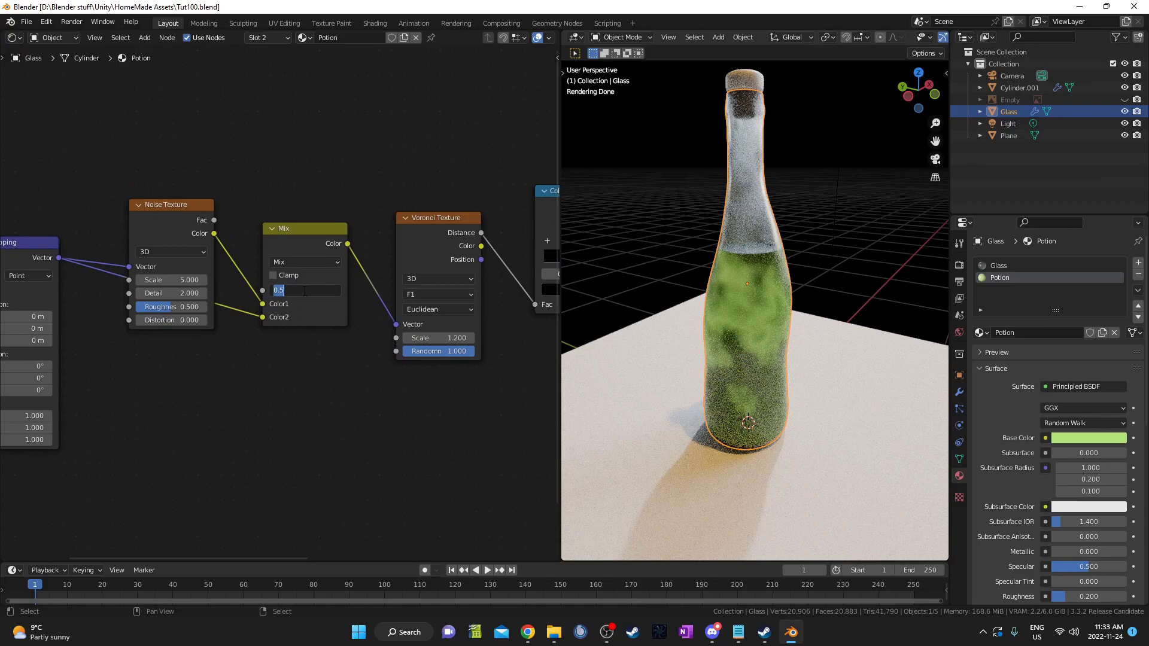
pyautogui.write('.6')
pyautogui.press('Return')
pyautogui.moveTo(184, 217); pyautogui.dragTo(113, 288, button='middle')
pyautogui.moveTo(109, 278); pyautogui.dragTo(92, 235)
pyautogui.moveTo(255, 399); pyautogui.dragTo(183, 355, button='middle')
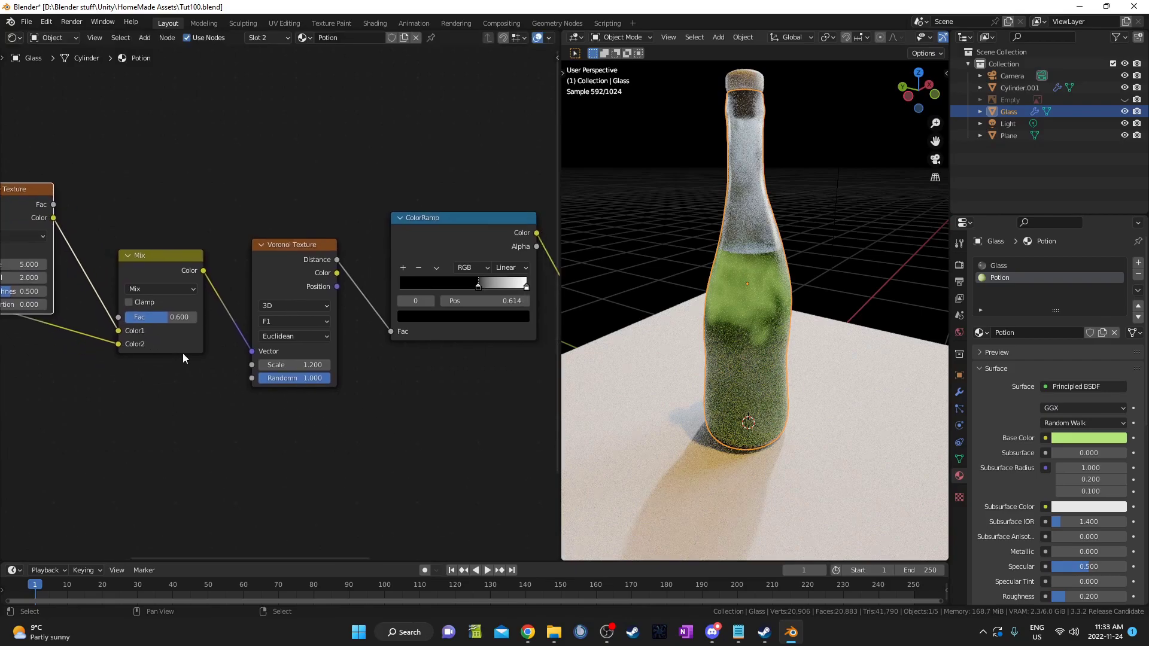
# Switch the Voronoi Texture to 4D, try out a different W value and undo that change
pyautogui.click(319, 304)
pyautogui.click(306, 359)
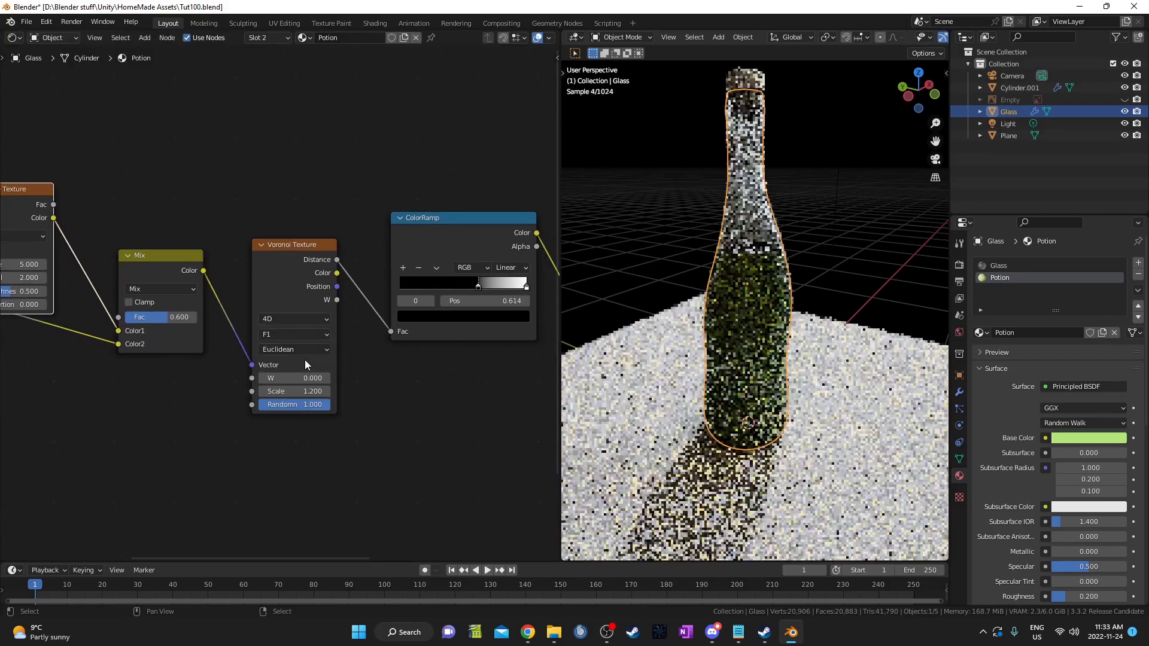
pyautogui.scroll(1, 300, 419)
pyautogui.moveTo(300, 419); pyautogui.dragTo(378, 385, button='middle')
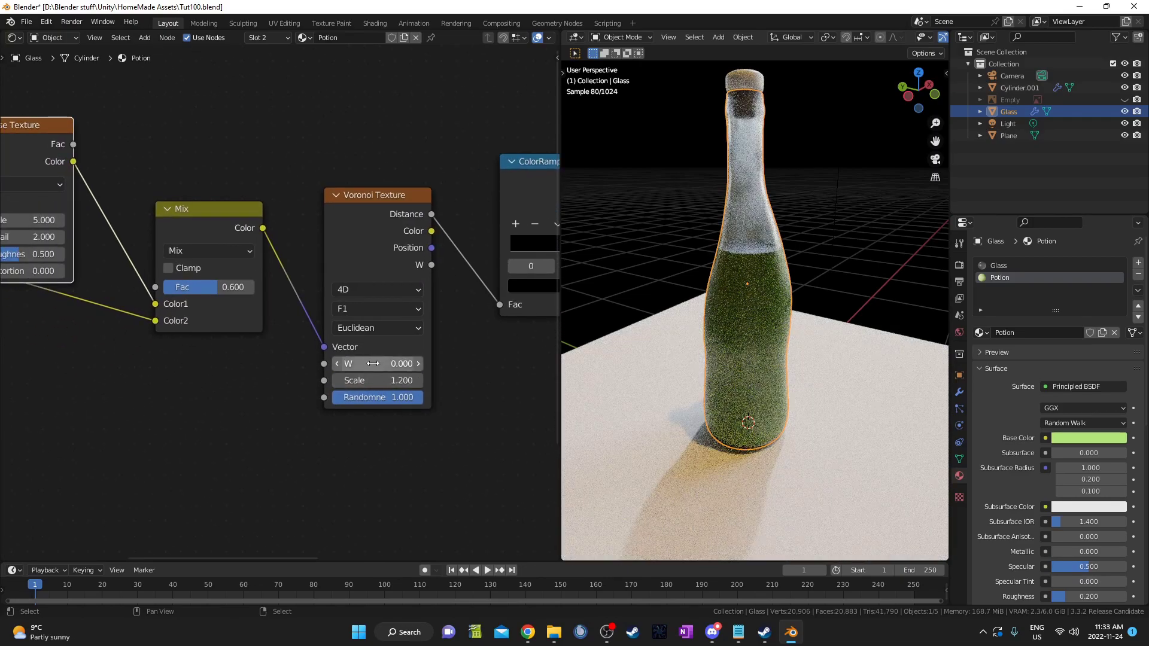
pyautogui.moveTo(373, 363); pyautogui.dragTo(470, 363)
pyautogui.hotkey('ctrl', 'z')
pyautogui.moveTo(384, 458); pyautogui.dragTo(382, 463, button='middle')
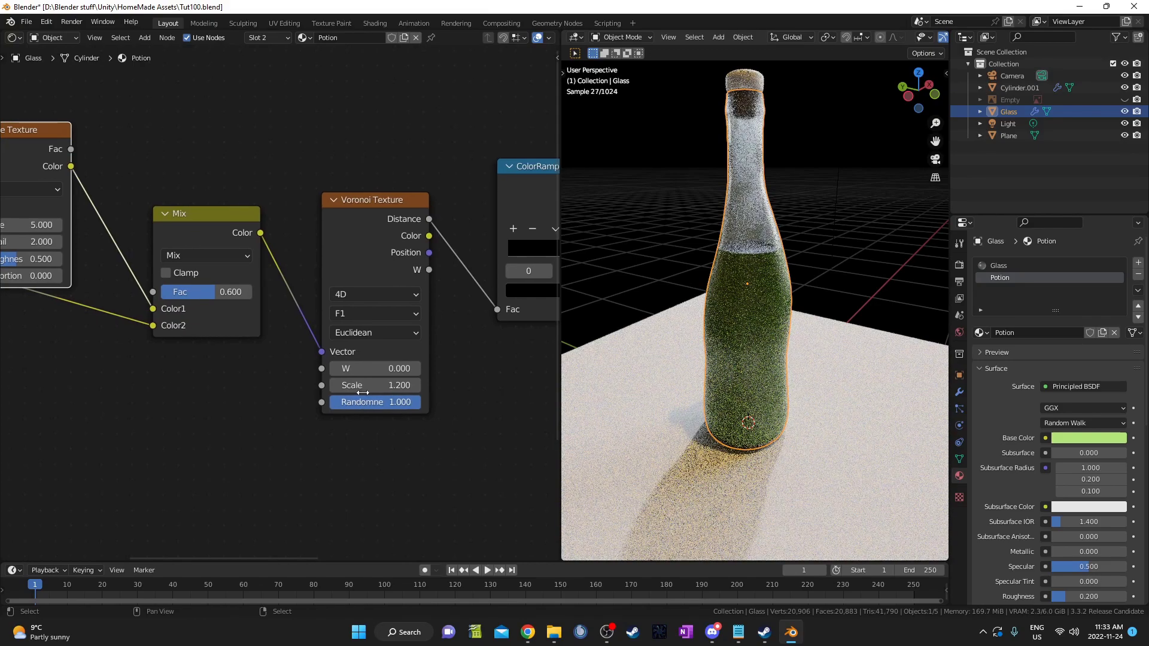
# Drive the Voronoi Texture's W with the expression #frame and slow it down by changing the expression to frame/10
pyautogui.click(370, 368)
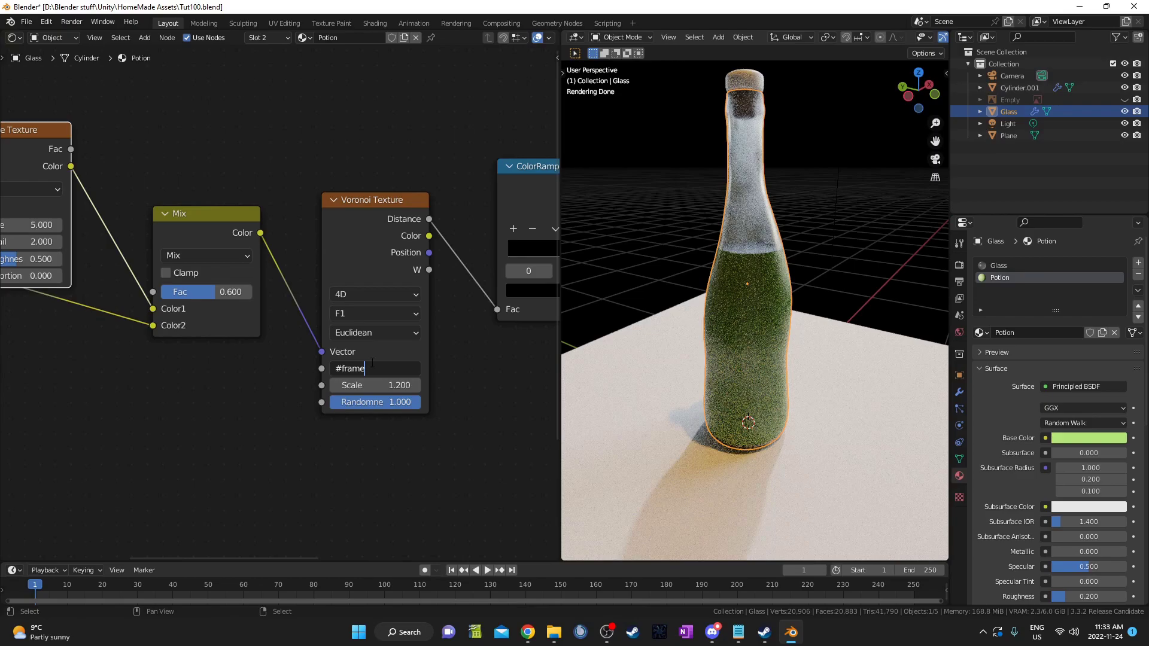
pyautogui.press('Return')
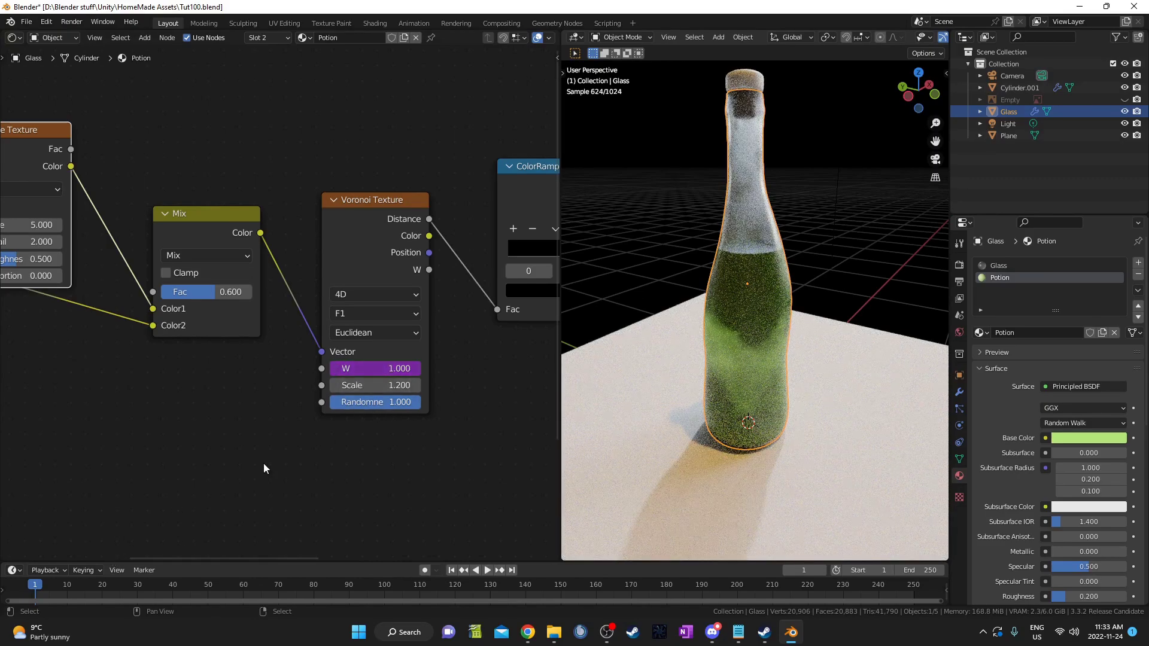
pyautogui.click(379, 373)
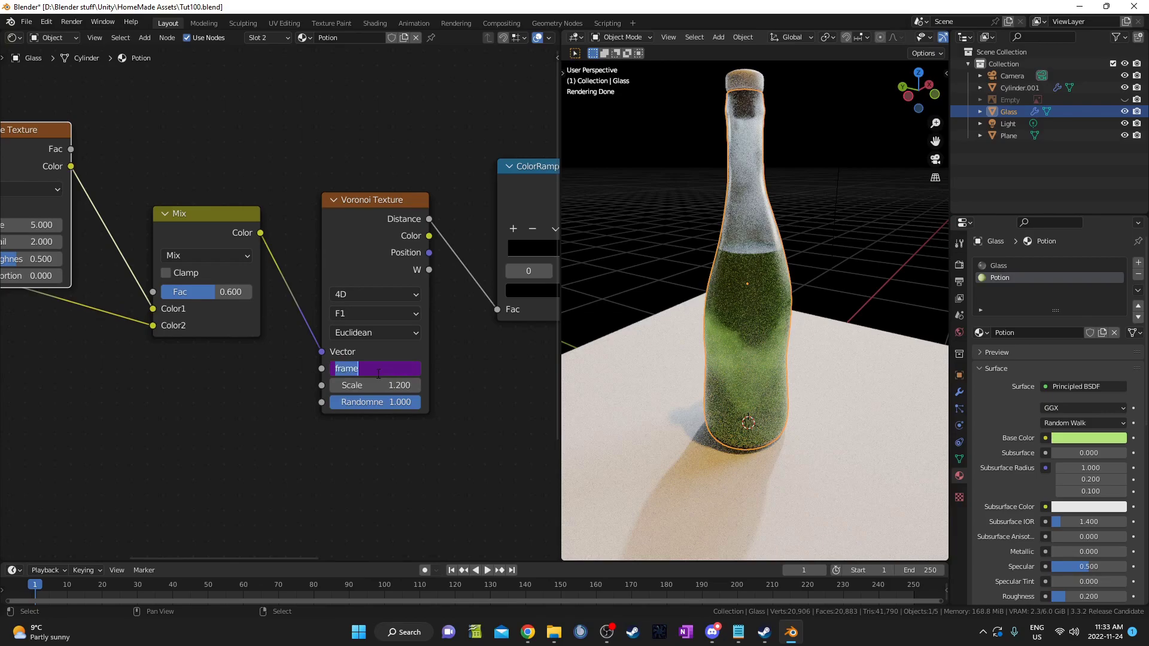
pyautogui.click(379, 373)
pyautogui.write('/10')
pyautogui.press('Return')
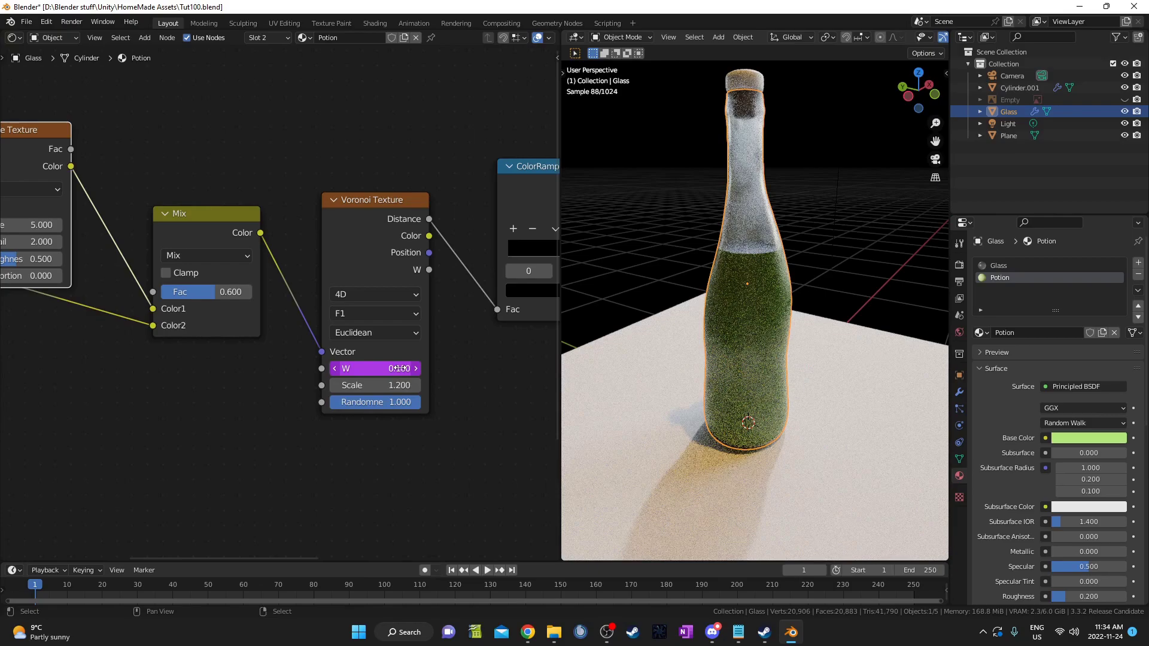
# Slow the Voronoi Texture's W driver further by changing its expression to frame/100, and play the animation
pyautogui.click(386, 367)
pyautogui.click(381, 363)
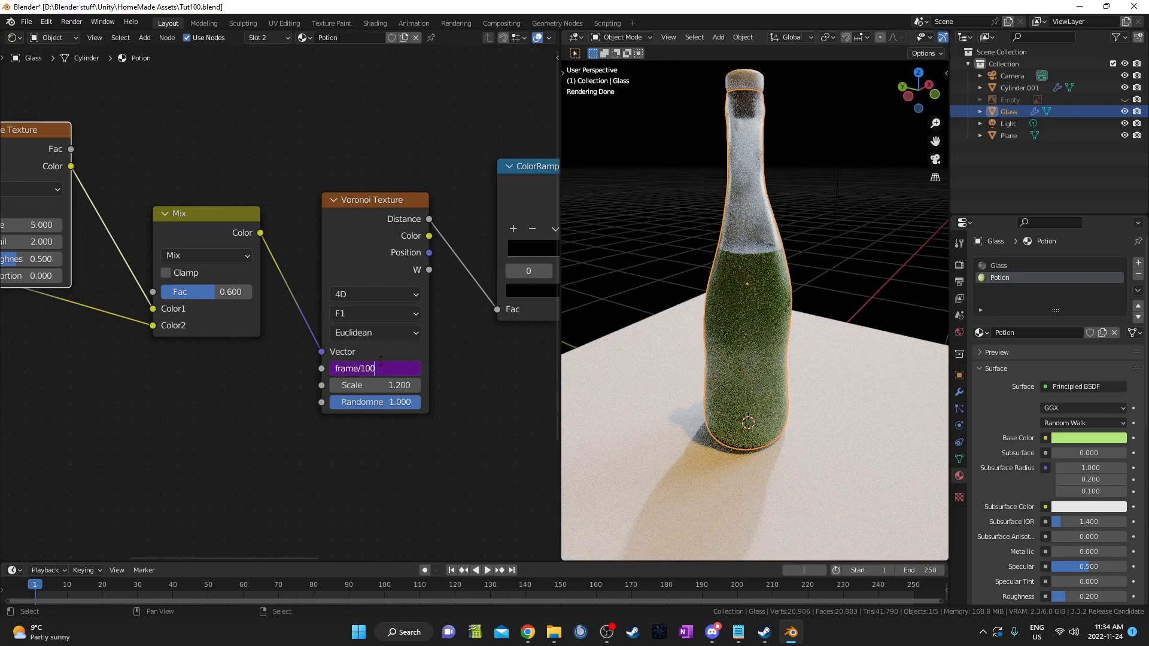
pyautogui.write('0')
pyautogui.press('Return')
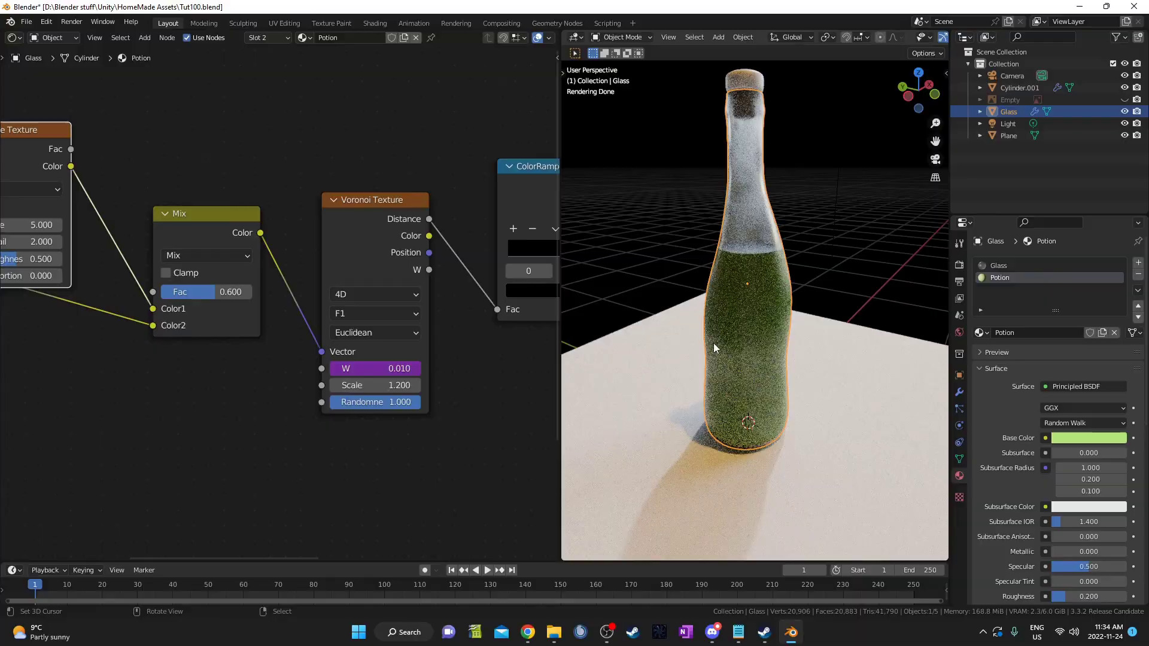
pyautogui.press('space')
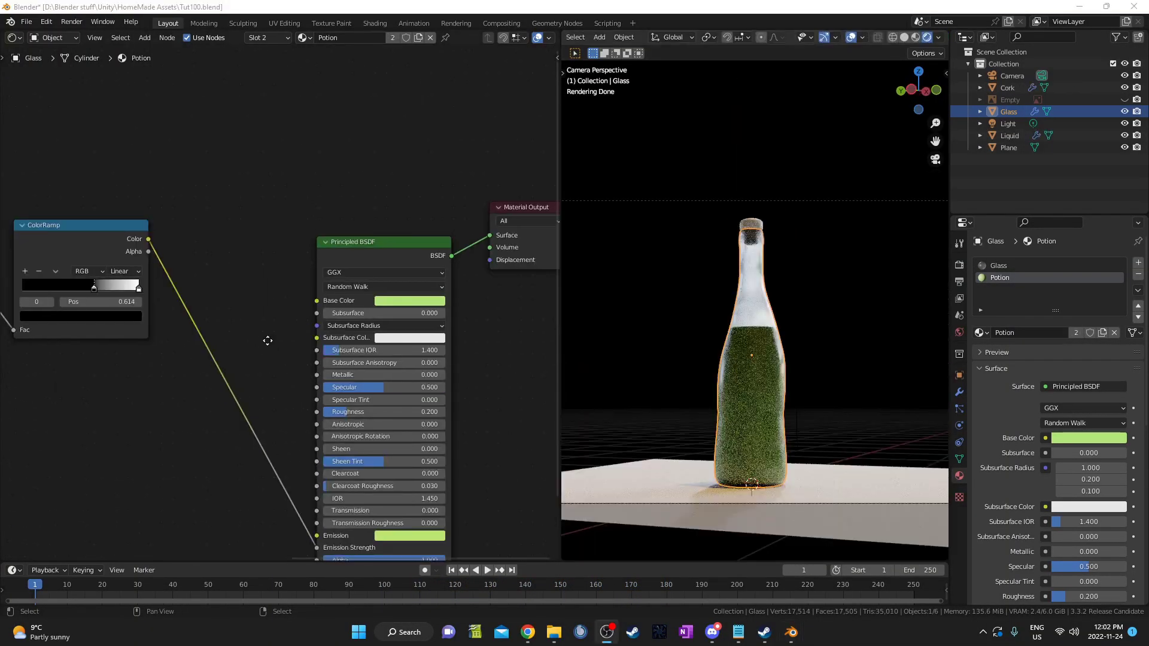
# Shift the Potion material's Base Color to a purer green through its hex value and go to frame 57
pyautogui.moveTo(323, 343); pyautogui.dragTo(297, 253, button='middle')
pyautogui.click(321, 214)
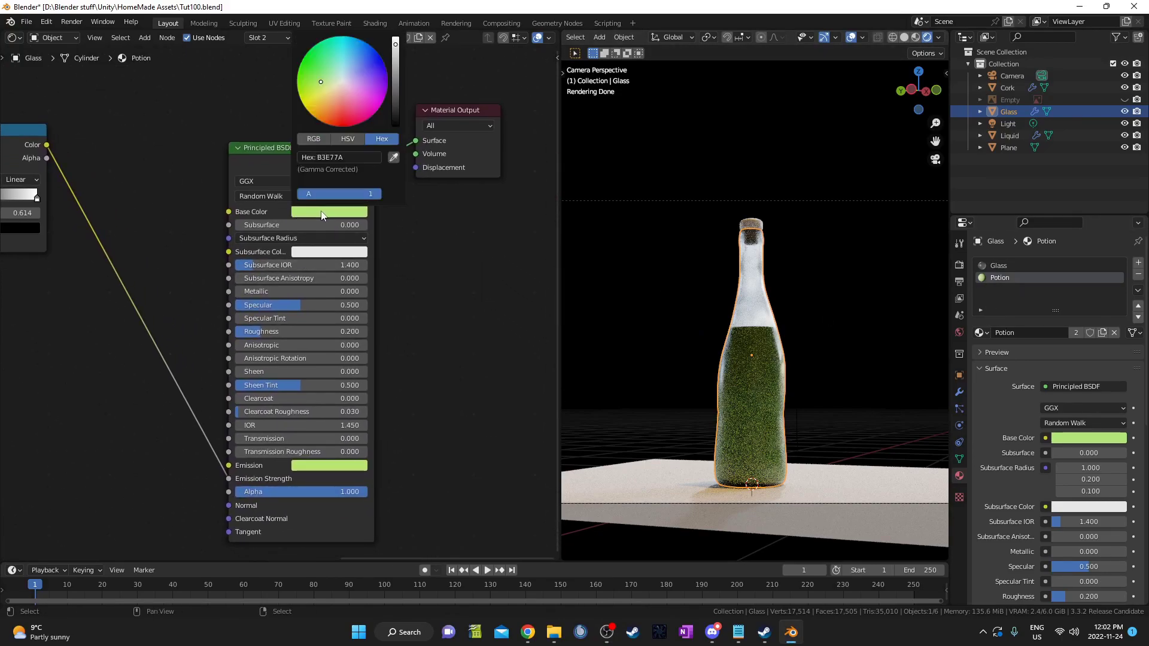
pyautogui.click(304, 158)
pyautogui.write('8')
pyautogui.press('Return')
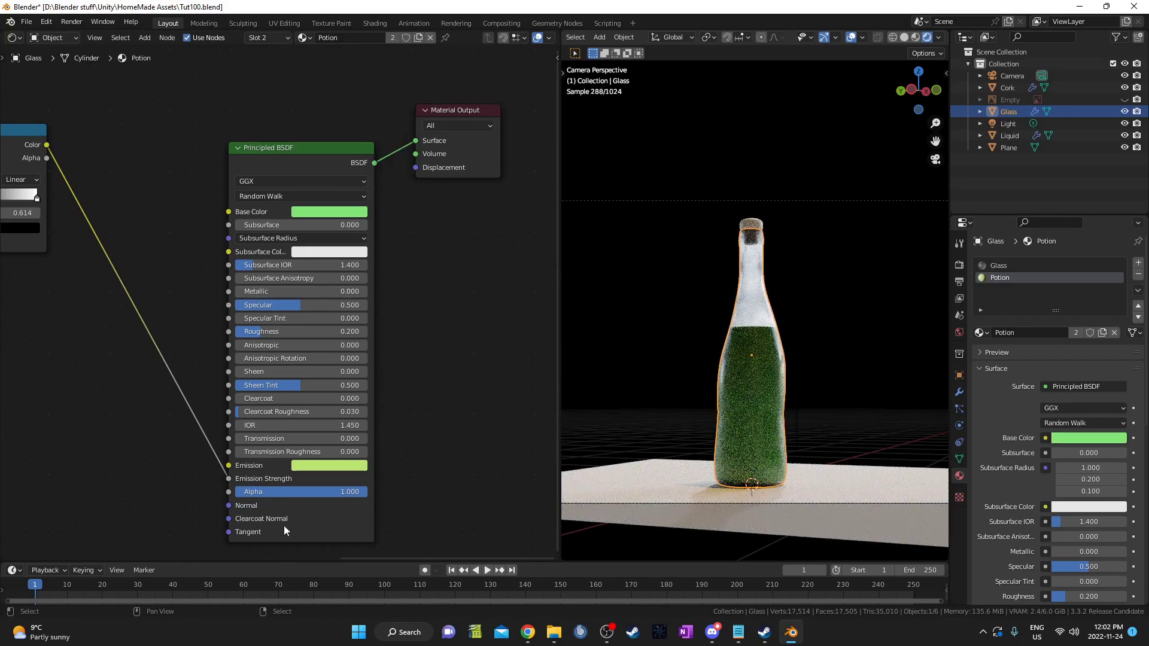
pyautogui.moveTo(322, 593); pyautogui.dragTo(232, 597)
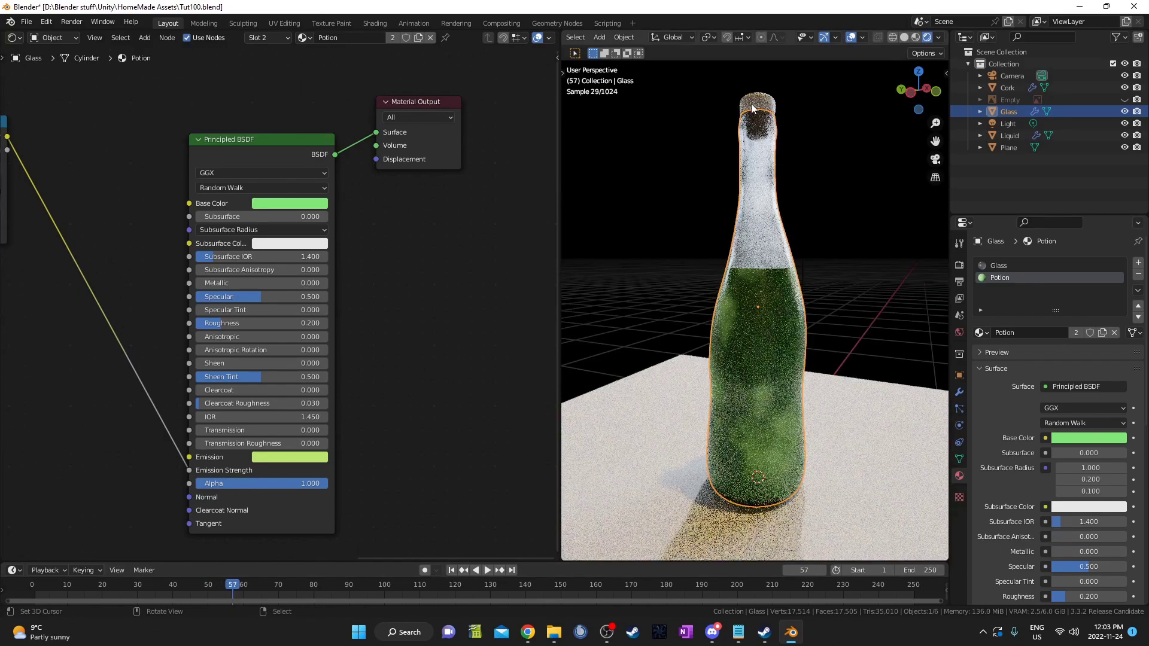
# Select the cork and add a Voronoi Texture node in front of the Principled BSDF in its material
pyautogui.click(751, 108)
pyautogui.press('Home')
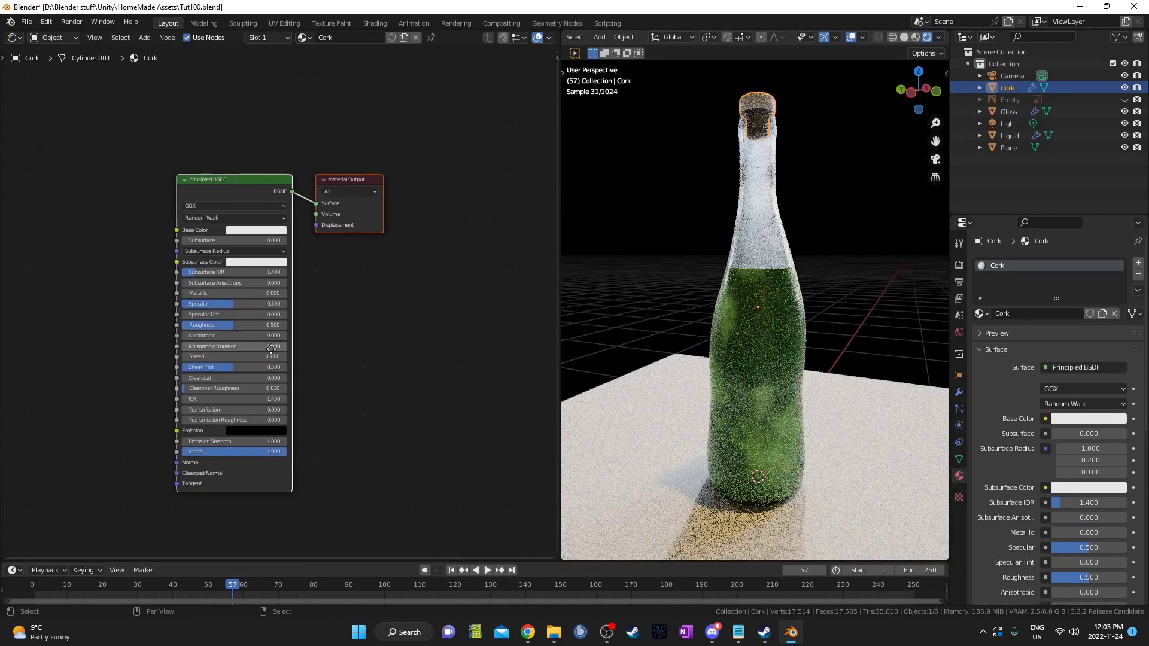
pyautogui.moveTo(154, 350); pyautogui.dragTo(286, 347, button='middle')
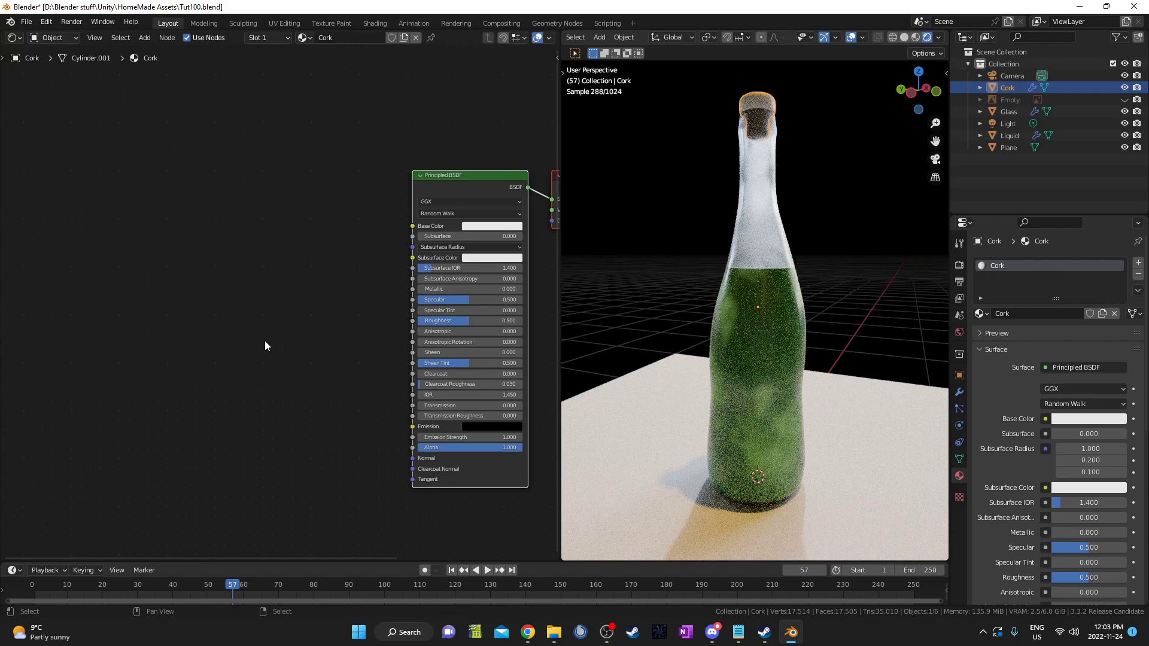
pyautogui.hotkey('shift', 'a')
pyautogui.click(209, 301)
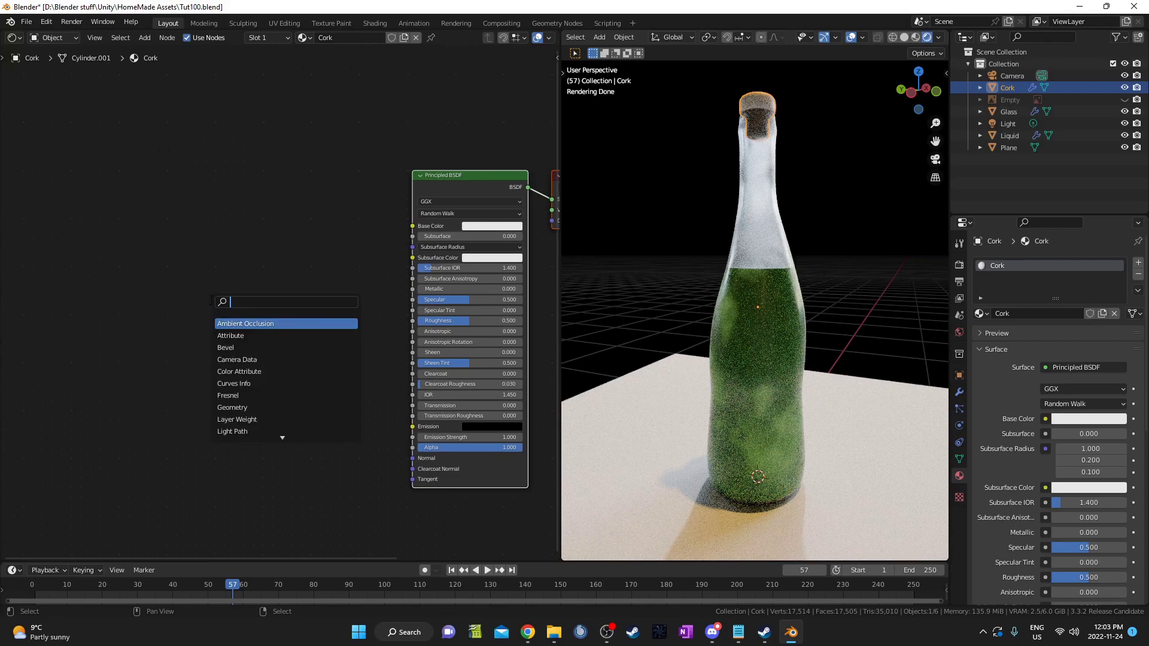
pyautogui.write('voronoi')
pyautogui.press('Return')
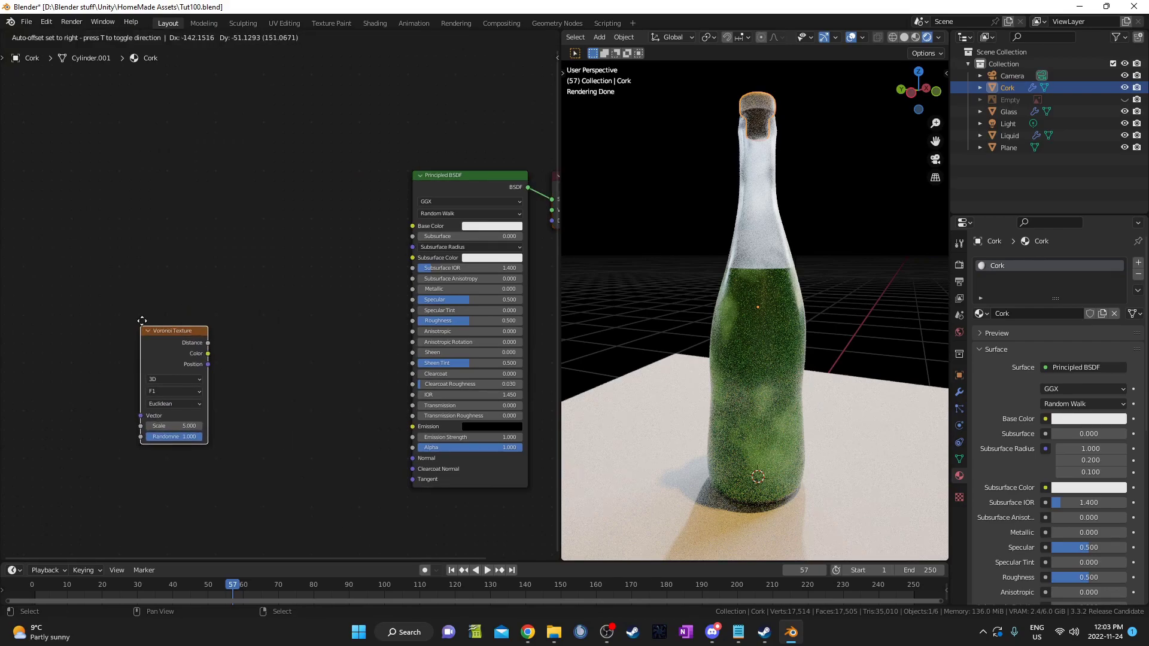
pyautogui.click(118, 285)
# Add Texture Coordinate and Mapping nodes to the Voronoi Texture, feed the Mapping from the Object output and space the nodes apart
pyautogui.scroll(2, 143, 353)
pyautogui.moveTo(157, 378); pyautogui.dragTo(266, 384, button='middle')
pyautogui.scroll(2, 271, 384)
pyautogui.scroll(1, 272, 382)
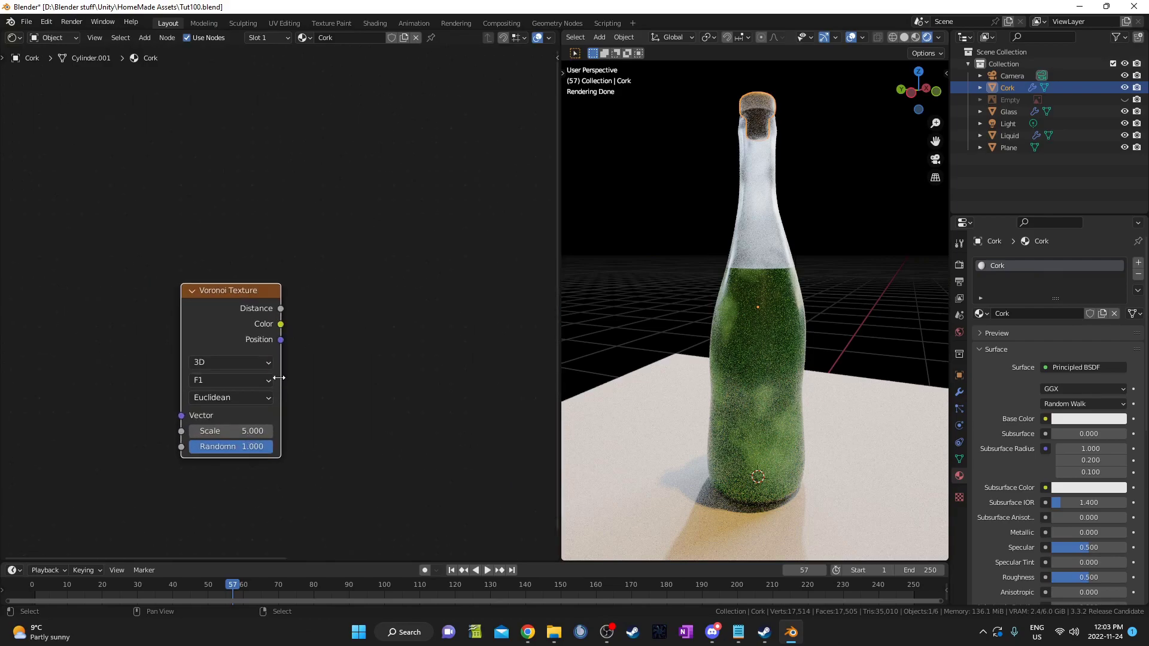
pyautogui.hotkey('ctrl', 't')
pyautogui.moveTo(105, 379); pyautogui.dragTo(307, 308, button='middle')
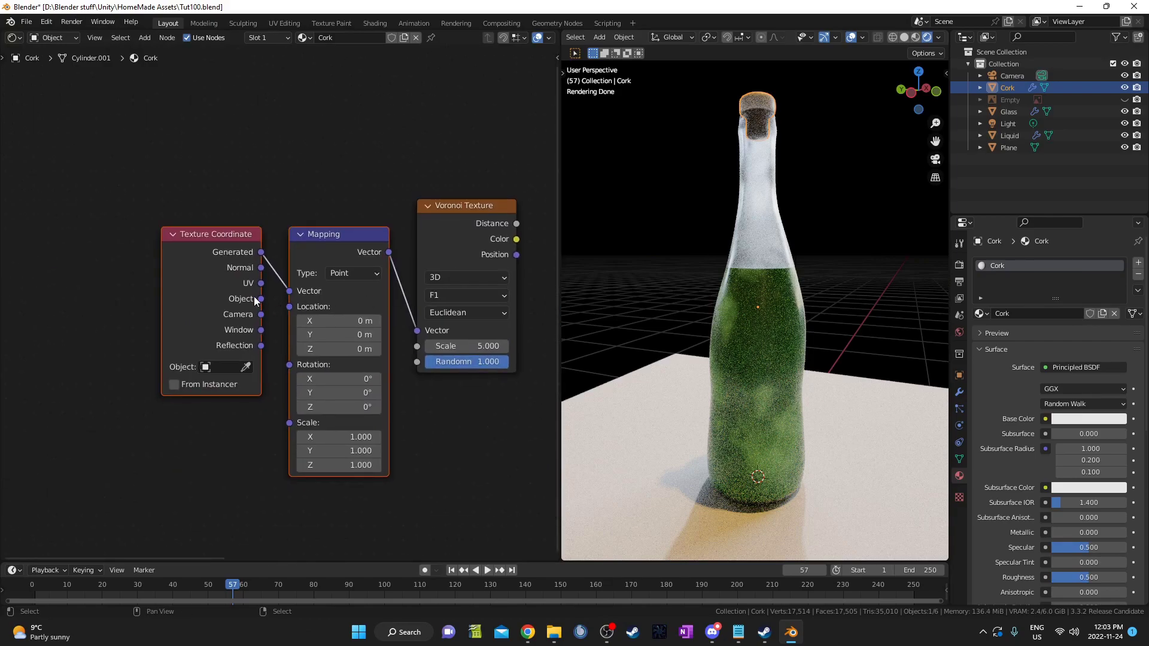
pyautogui.moveTo(255, 300); pyautogui.dragTo(183, 281)
pyautogui.moveTo(219, 239); pyautogui.dragTo(256, 216)
# Insert a Noise Texture node between the Mapping and Voronoi Texture nodes
pyautogui.hotkey('shift', 'a')
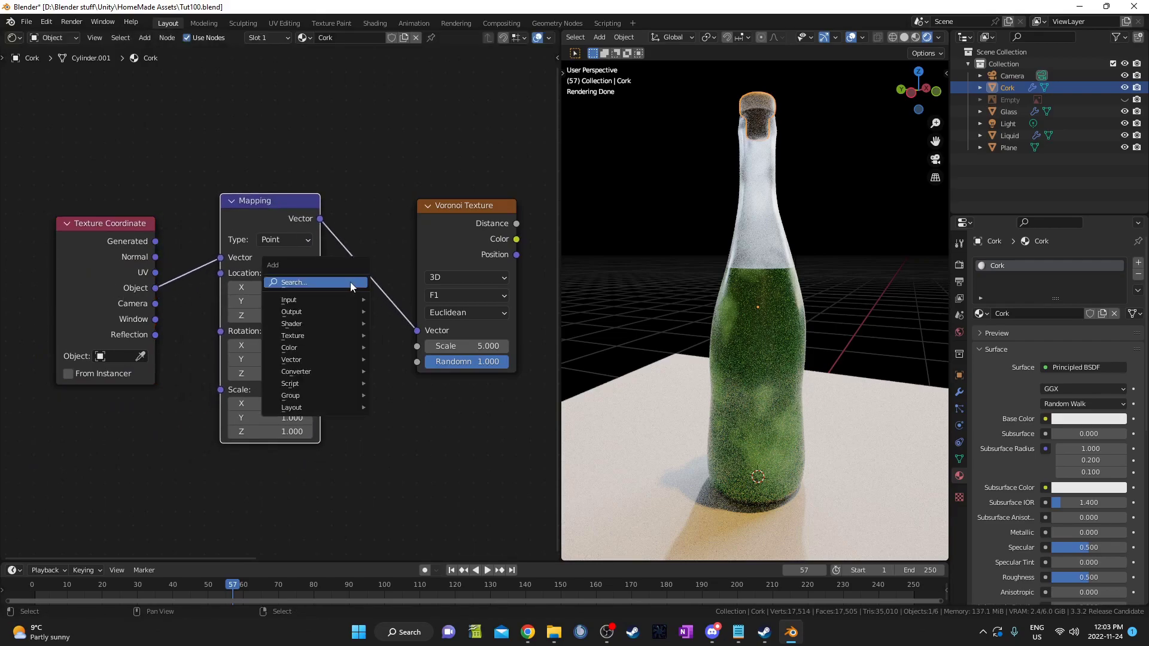
pyautogui.write('noise')
pyautogui.press('Return')
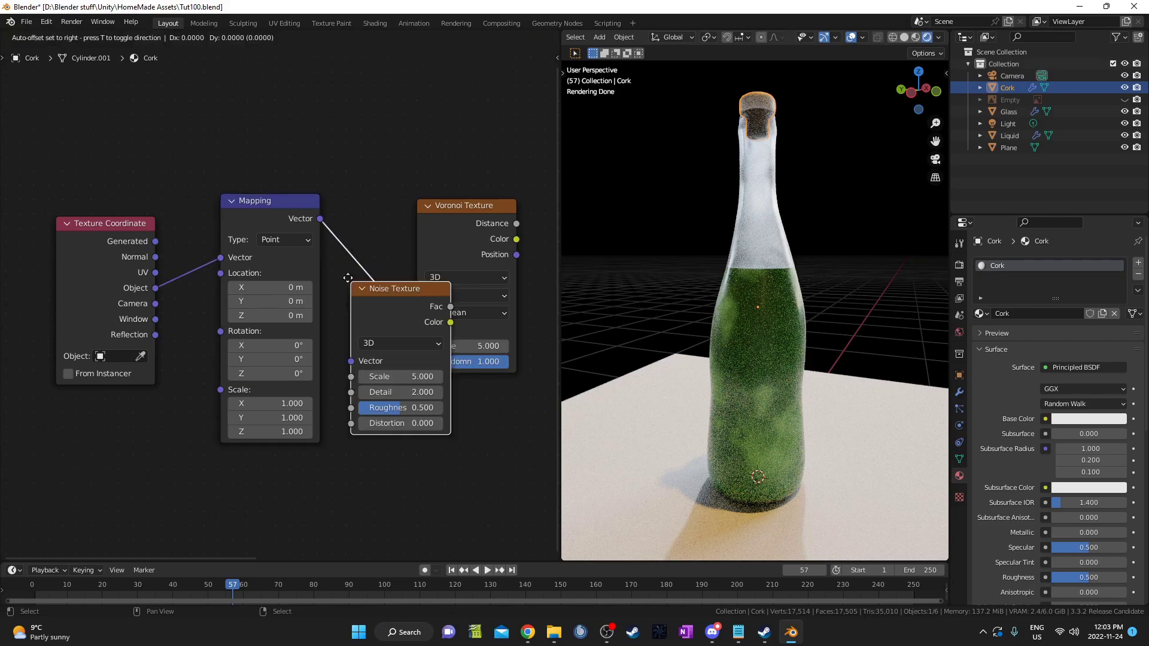
pyautogui.click(372, 183)
# Insert a Mix color node between the Noise Texture and the Voronoi Texture
pyautogui.hotkey('shift', 'a')
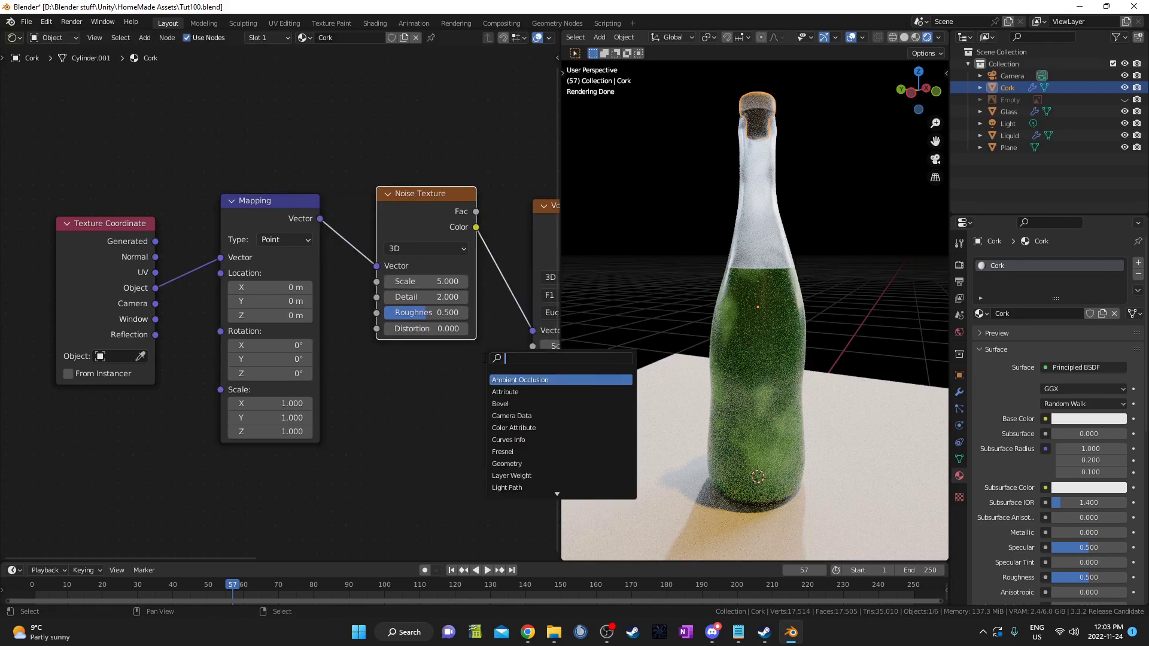
pyautogui.write('mix')
pyautogui.press('Return')
pyautogui.click(532, 220)
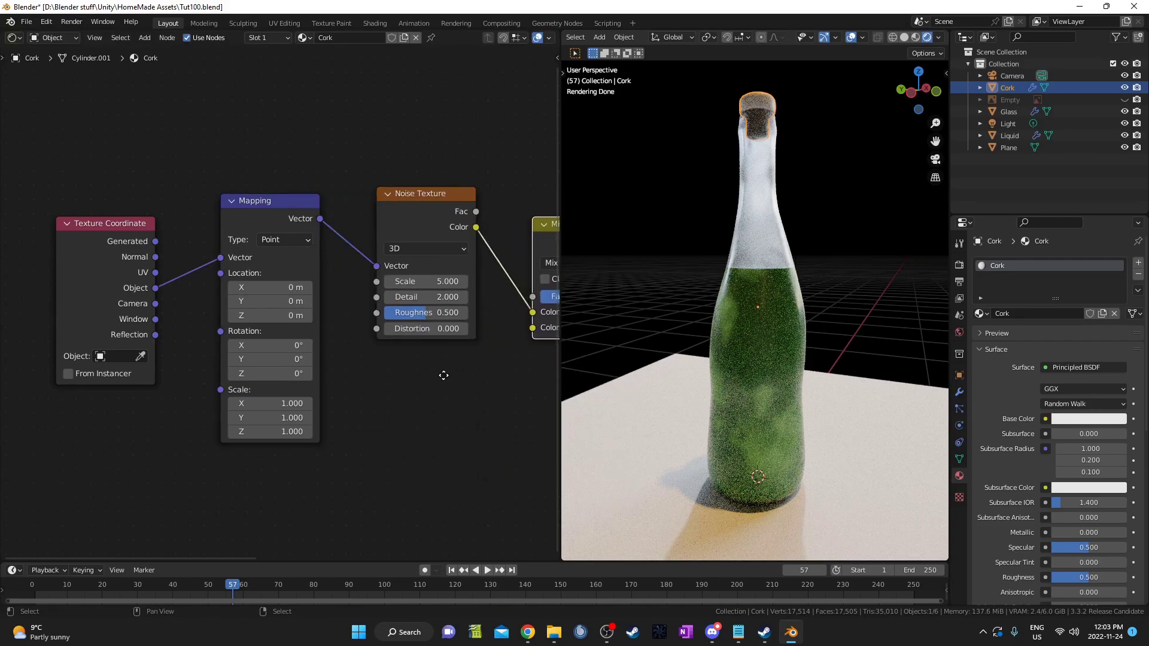
# Link the Mapping node's Vector output to the Mix node's Color2 and move the Noise Texture node upward
pyautogui.moveTo(422, 265); pyautogui.dragTo(201, 270, button='middle')
pyautogui.moveTo(99, 225); pyautogui.dragTo(312, 333)
pyautogui.moveTo(228, 209); pyautogui.dragTo(230, 140)
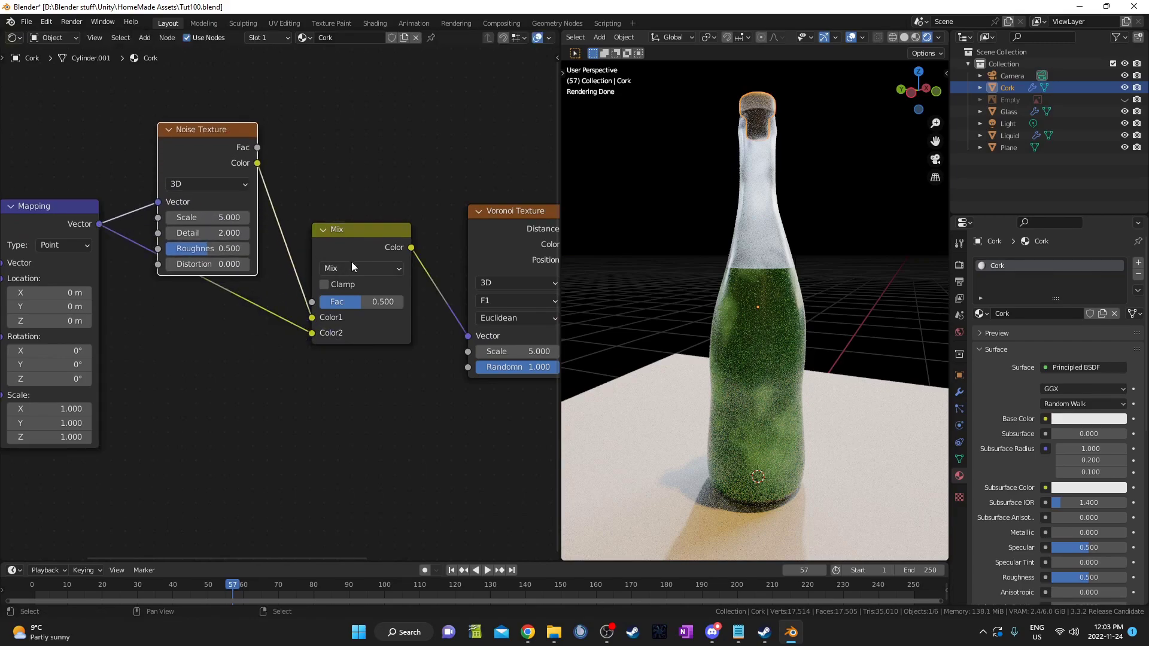
pyautogui.moveTo(351, 261)
pyautogui.mouseDown()
pyautogui.moveTo(326, 276)
pyautogui.moveTo(347, 267)
pyautogui.mouseUp()
pyautogui.moveTo(213, 154); pyautogui.dragTo(210, 138)
pyautogui.moveTo(302, 283); pyautogui.dragTo(306, 294, button='middle')
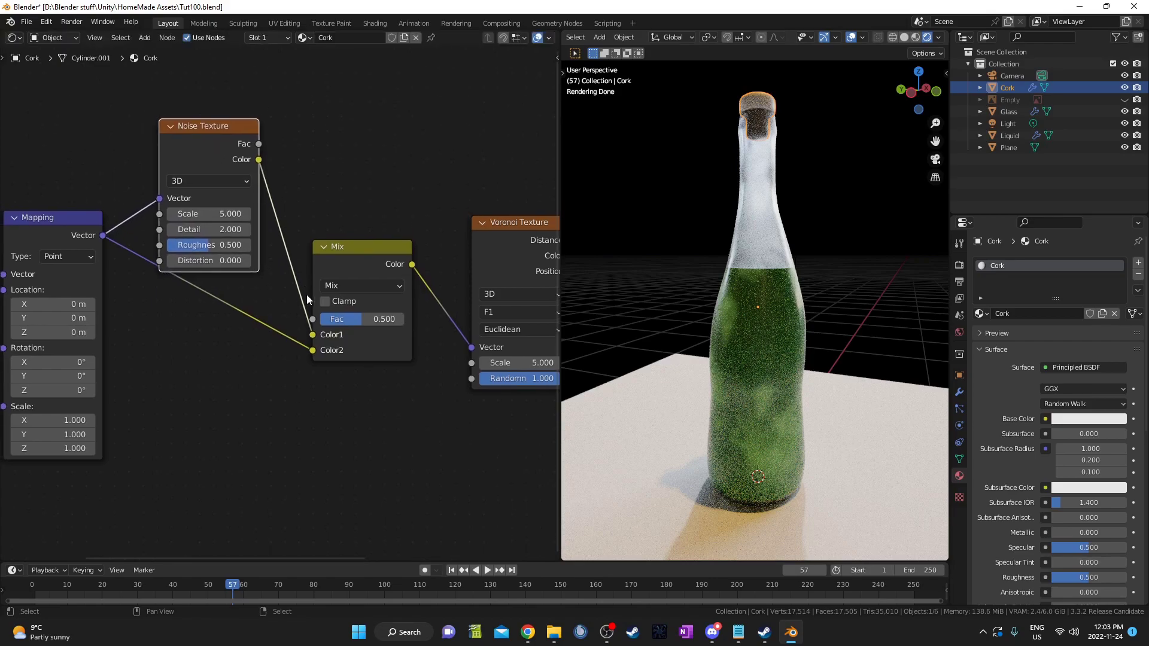
# Set the Mix node's Fac to 0.9
pyautogui.click(384, 323)
pyautogui.press('Return')
pyautogui.moveTo(271, 129); pyautogui.dragTo(309, 185, button='middle')
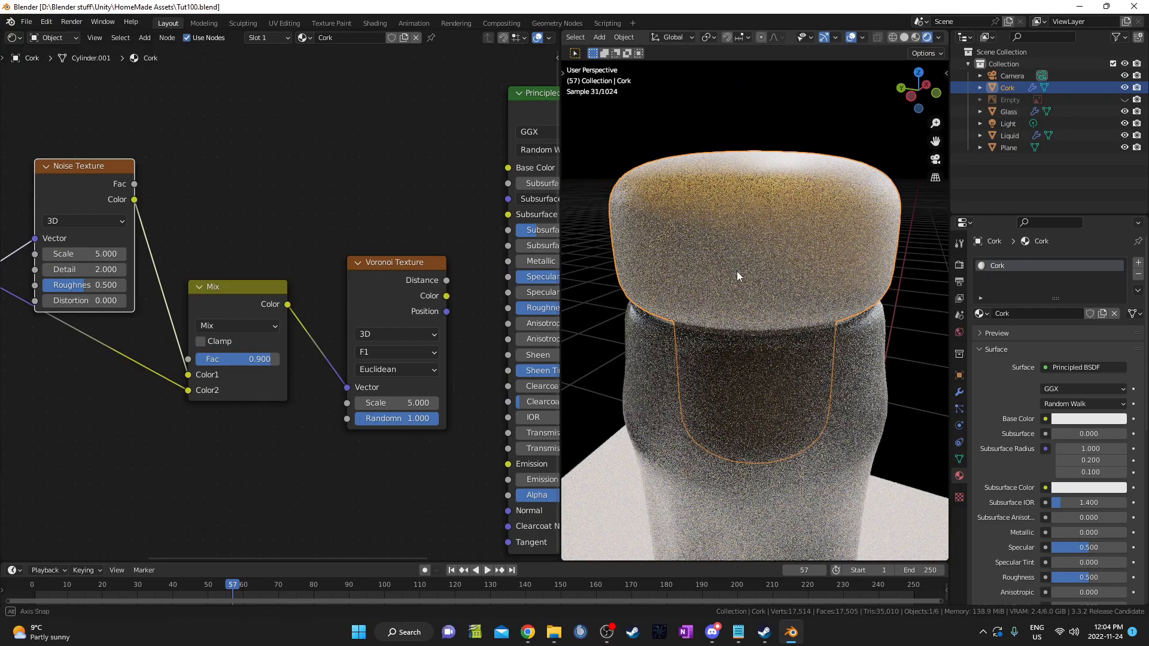
# Preview the Voronoi Texture's Distance output on the cork's surface and move the Principled BSDF out of the way
pyautogui.keyDown('ctrl'); pyautogui.keyDown('shift'); pyautogui.click(371, 281); pyautogui.keyUp('shift'); pyautogui.keyUp('ctrl')
pyautogui.scroll(-4, 360, 275)
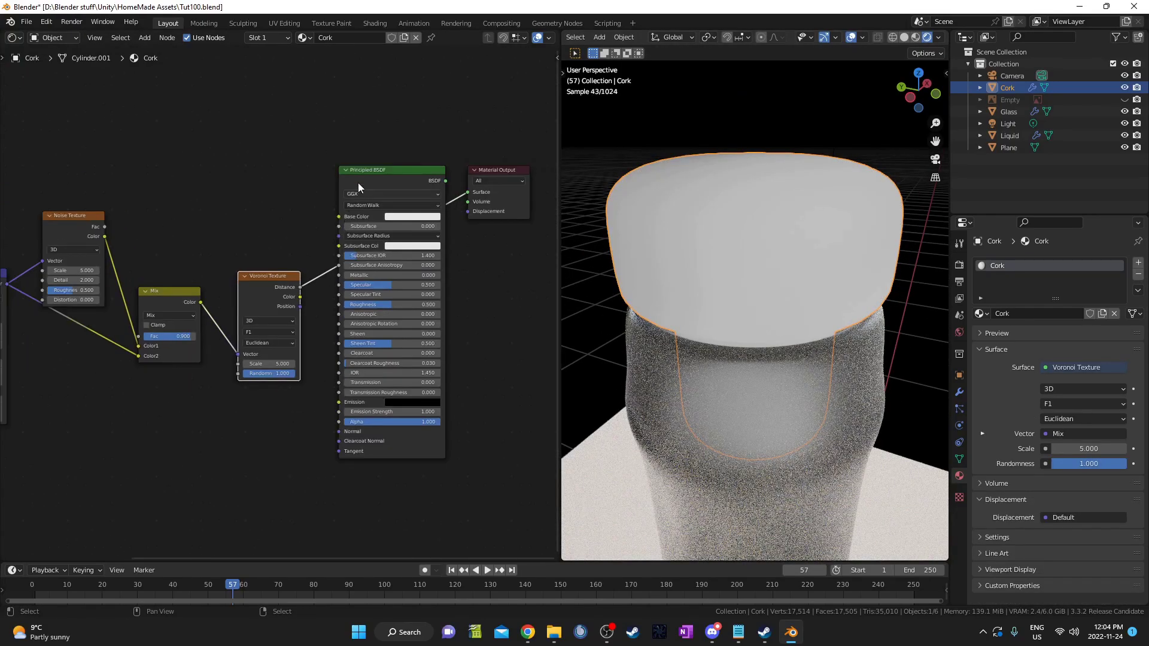
pyautogui.moveTo(359, 188); pyautogui.dragTo(457, 275)
# Set the Voronoi Texture's Scale to 33
pyautogui.scroll(4, 284, 328)
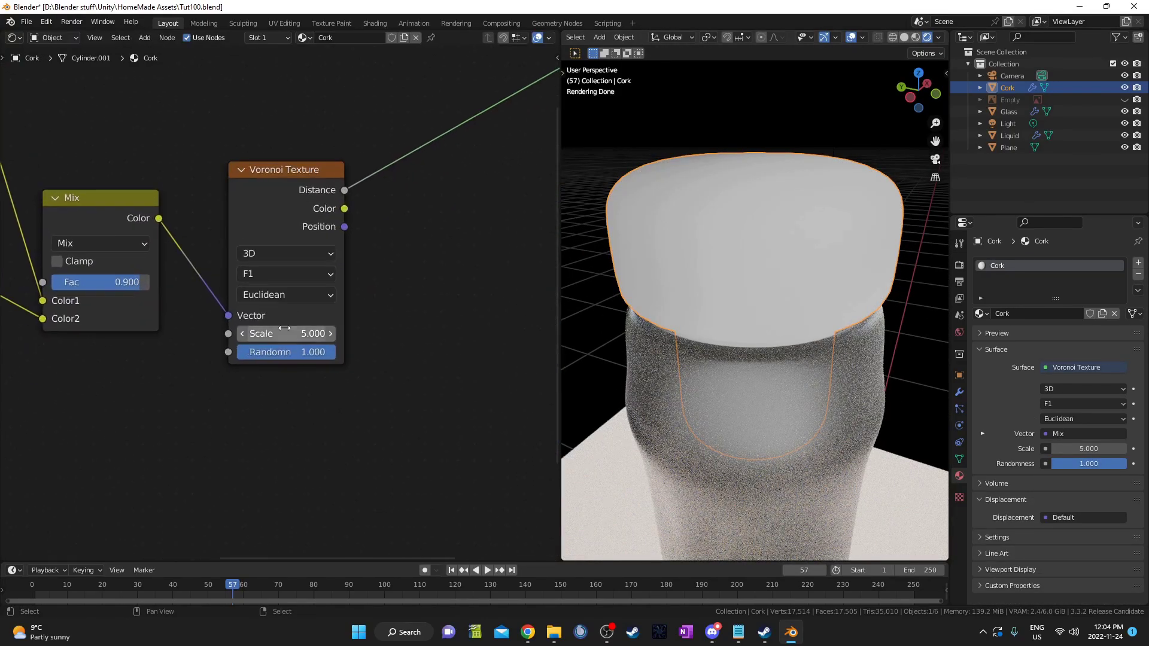
pyautogui.click(284, 329)
pyautogui.write('33')
pyautogui.press('Return')
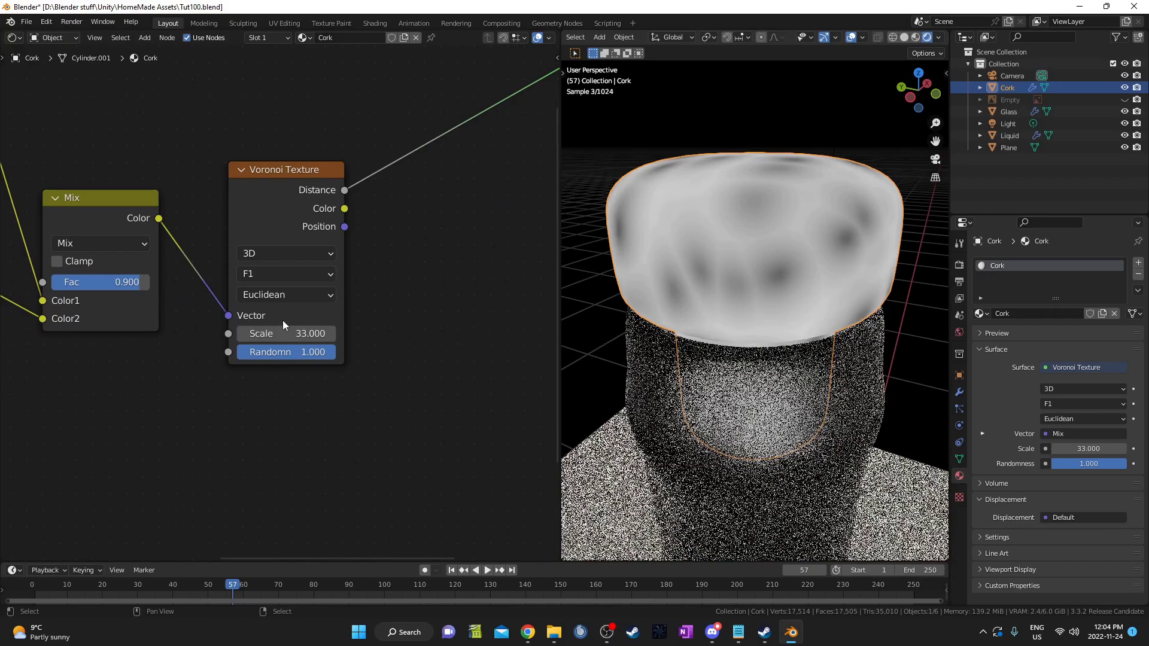
pyautogui.moveTo(402, 315); pyautogui.dragTo(416, 332, button='middle')
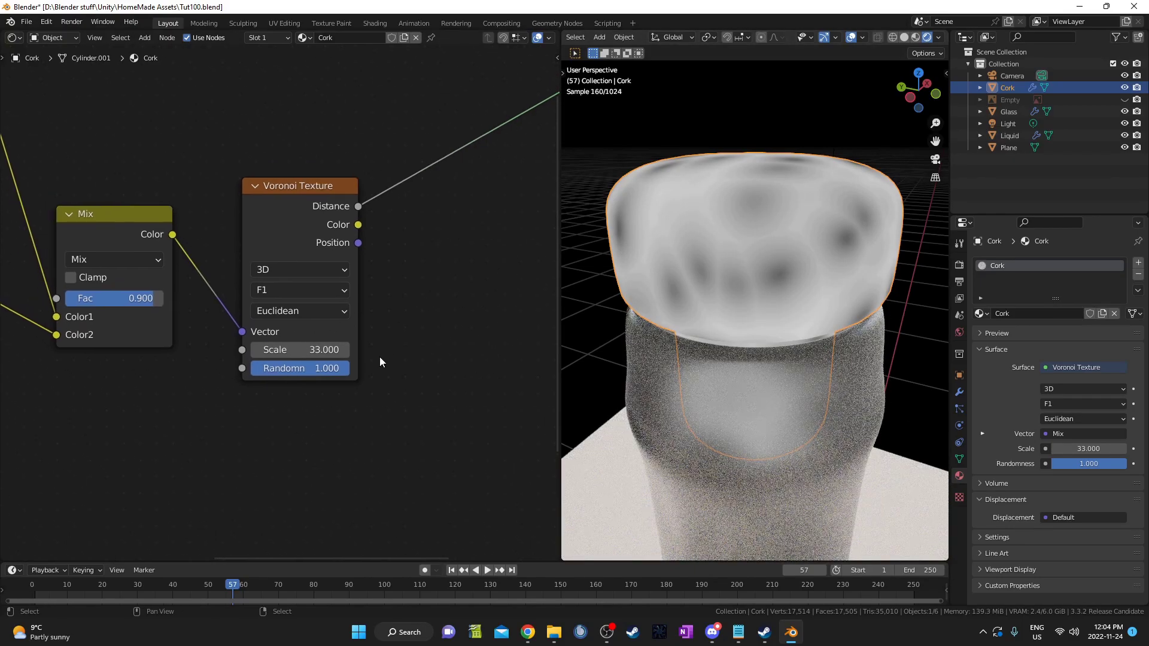
pyautogui.moveTo(346, 371); pyautogui.dragTo(315, 422, button='middle')
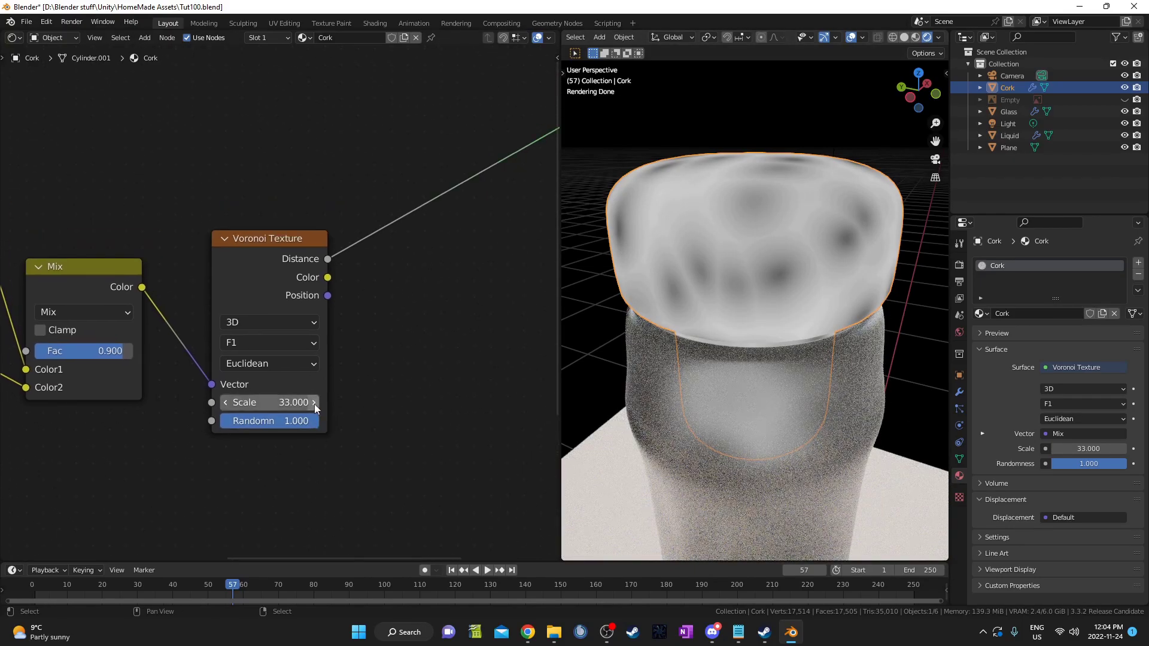
# Insert a ColorRamp node on the link between the Voronoi Texture and the Material Output
pyautogui.moveTo(336, 378); pyautogui.dragTo(291, 358, button='middle')
pyautogui.hotkey('shift', 'a')
pyautogui.click(432, 306)
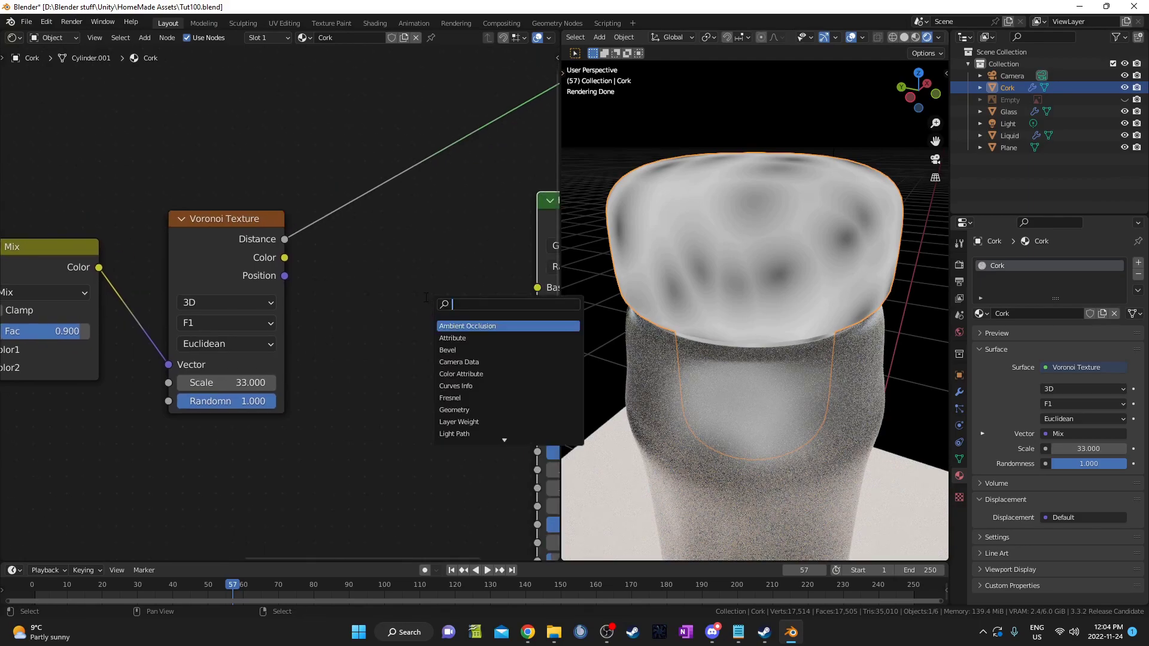
pyautogui.write('color')
pyautogui.press('Return')
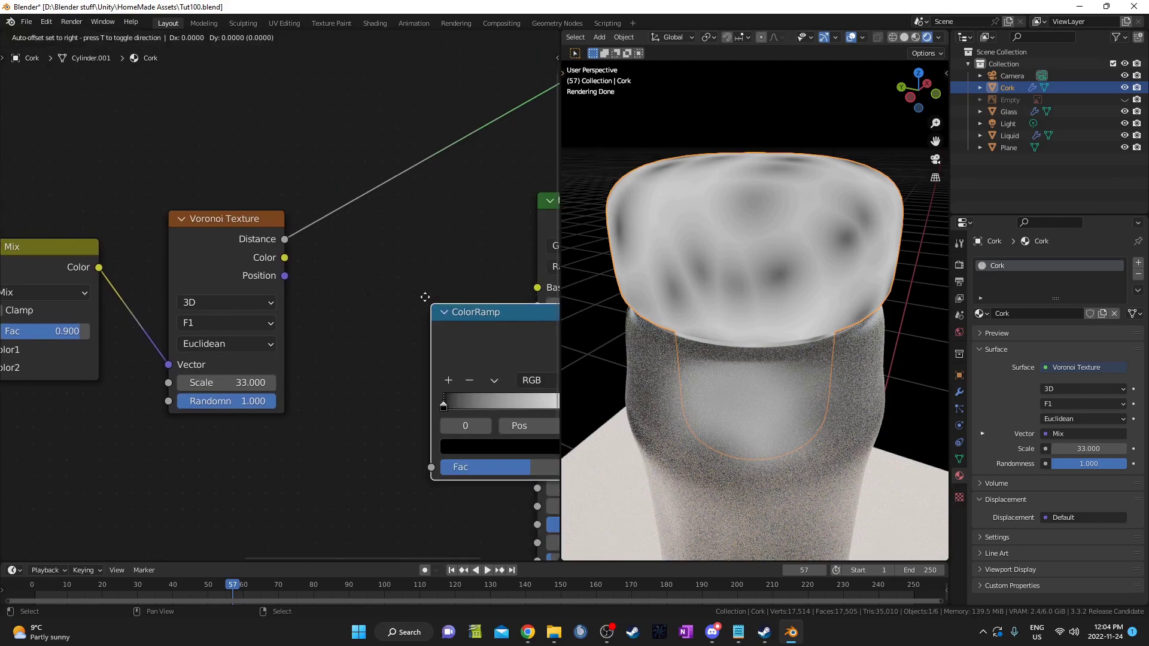
pyautogui.click(336, 129)
# Move the Material Output and Principled BSDF farther from the texture nodes and reposition the ColorRamp in the freed space
pyautogui.scroll(-4, 361, 329)
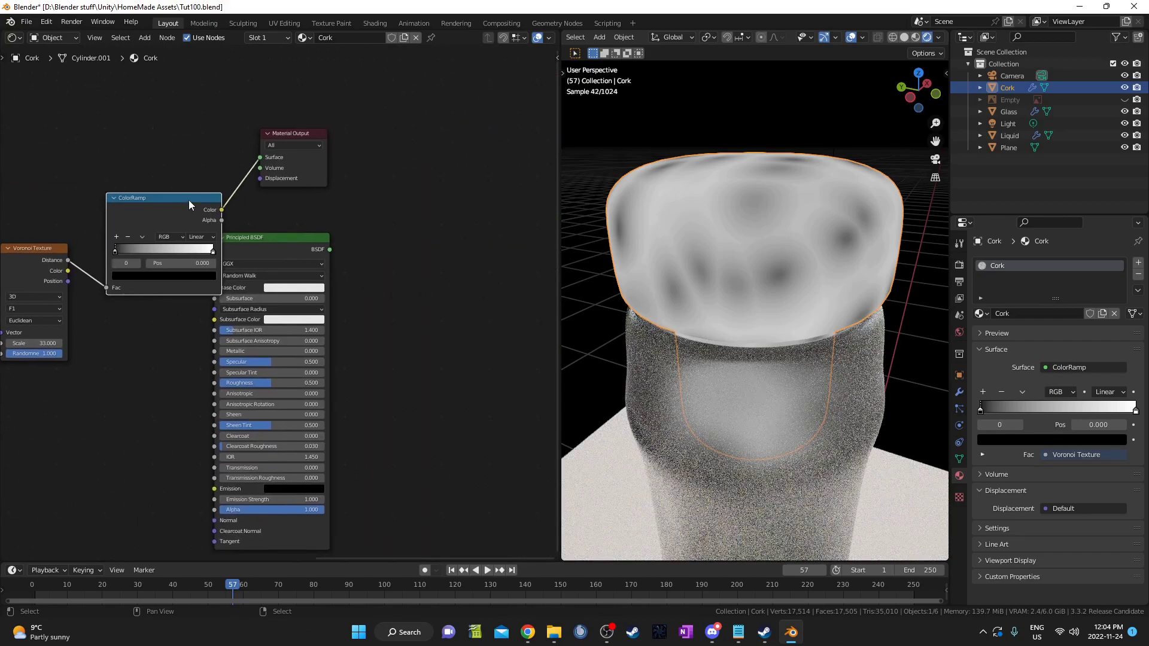
pyautogui.scroll(-2, 189, 204)
pyautogui.moveTo(257, 123); pyautogui.dragTo(427, 343)
pyautogui.moveTo(260, 260); pyautogui.dragTo(453, 297)
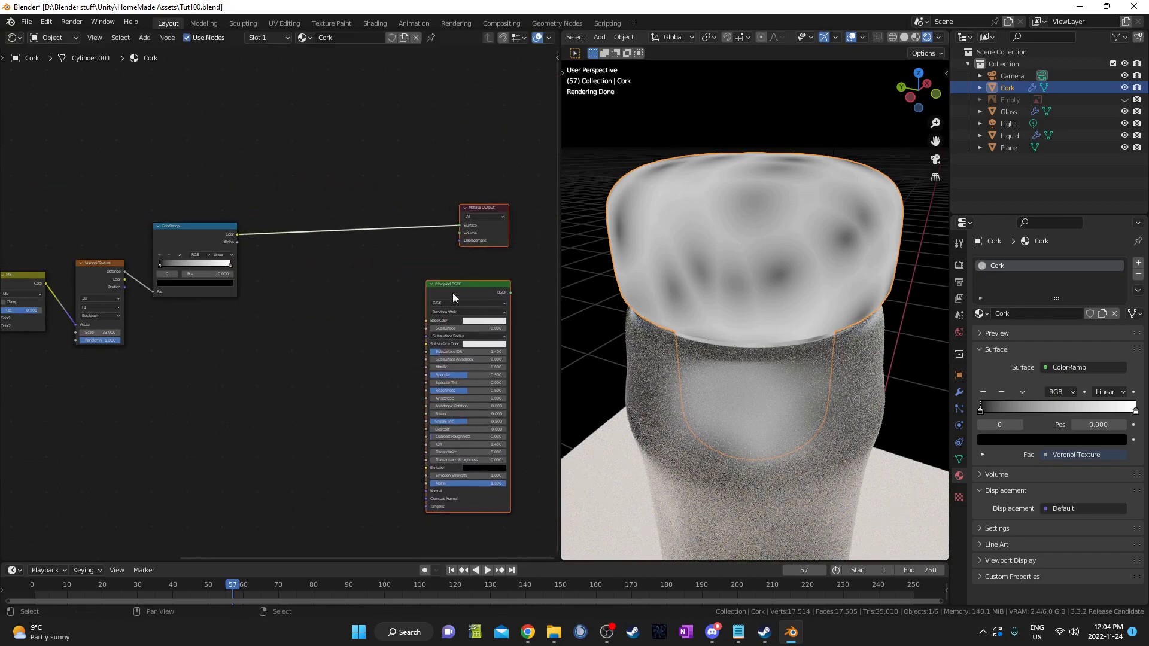
pyautogui.scroll(7, 269, 323)
pyautogui.moveTo(257, 341); pyautogui.dragTo(318, 394, button='middle')
pyautogui.moveTo(216, 233); pyautogui.dragTo(297, 216)
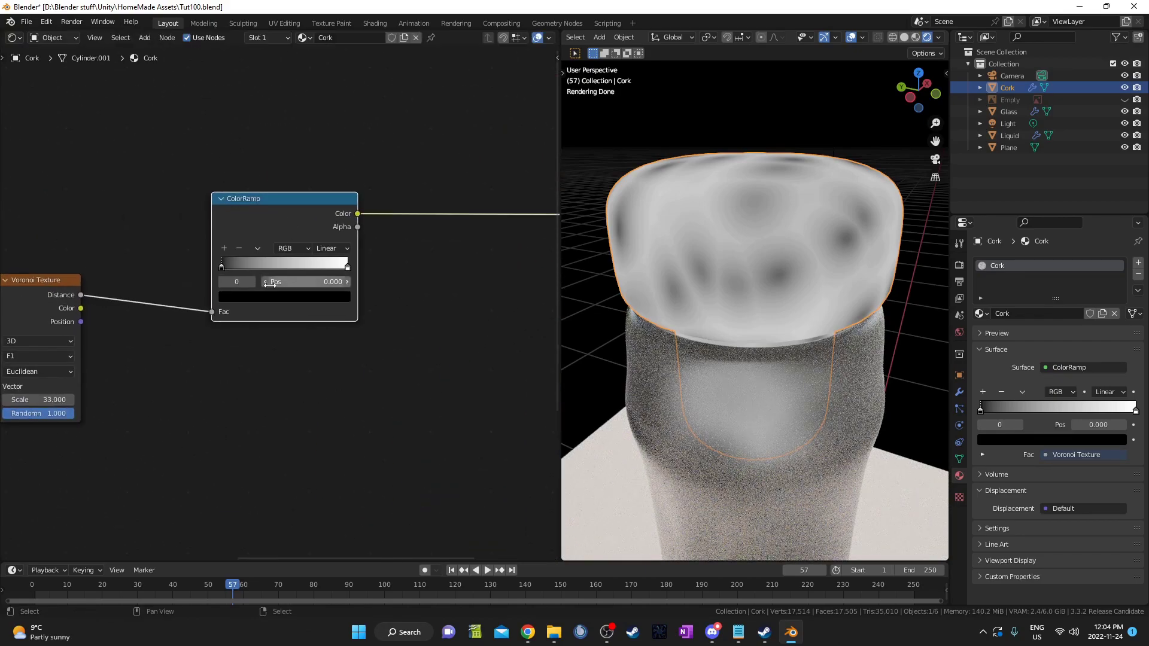
# Set the position of the ColorRamp's black stop to 0.082
pyautogui.scroll(2, 270, 285)
pyautogui.moveTo(272, 323); pyautogui.dragTo(325, 365, button='middle')
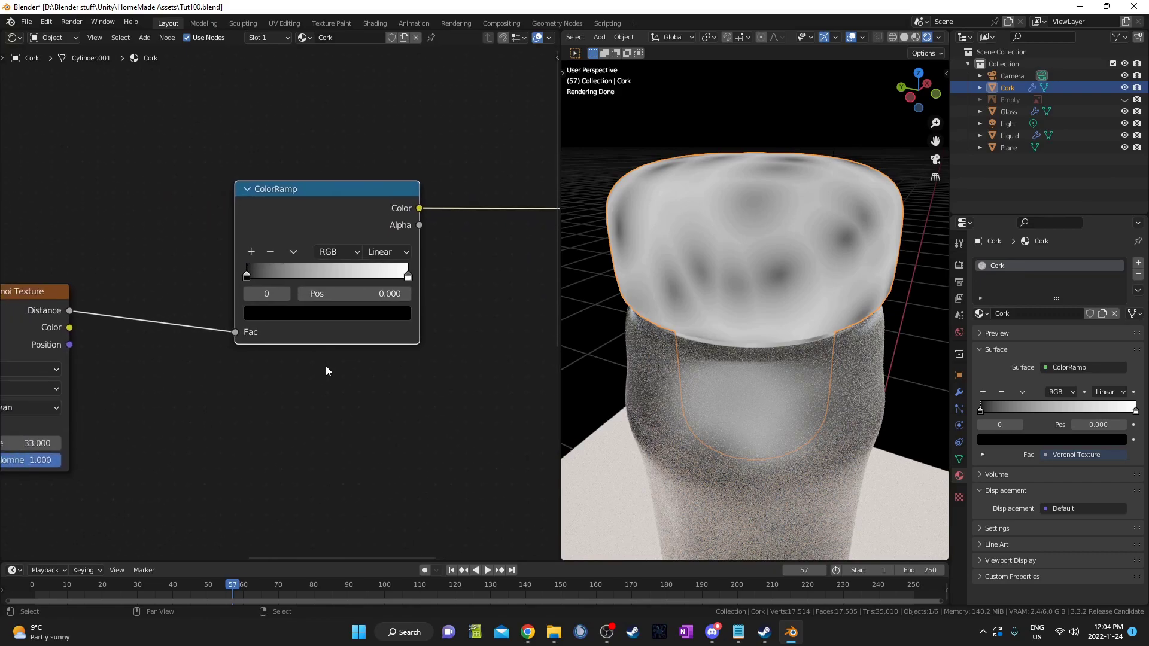
pyautogui.scroll(1, 326, 370)
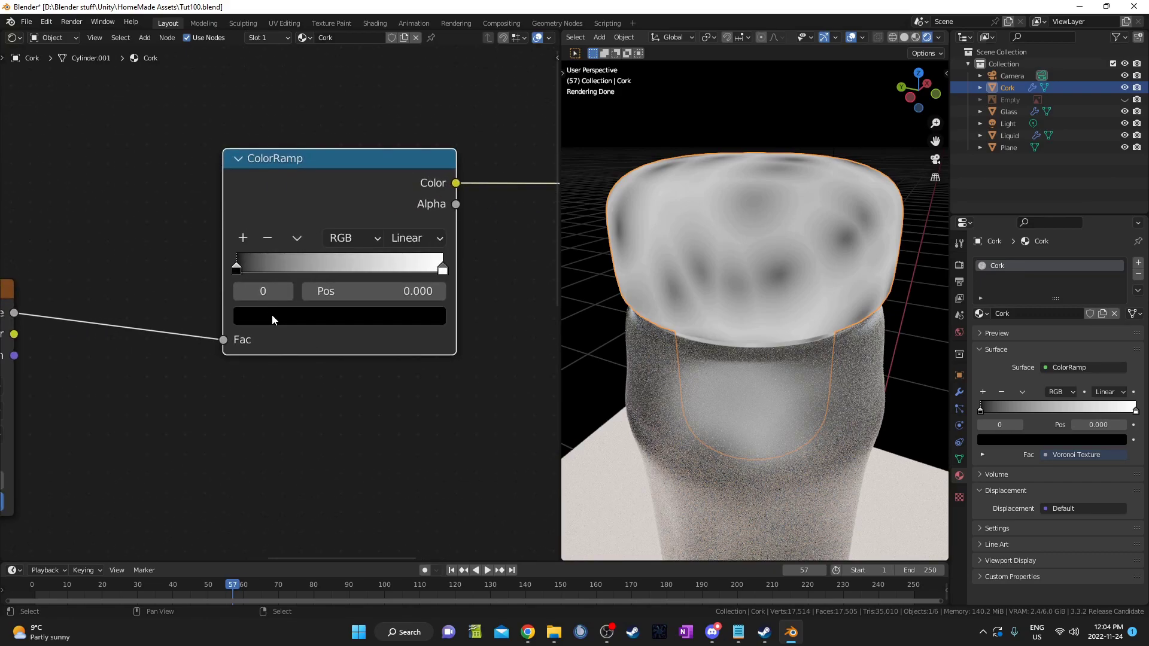
pyautogui.click(393, 291)
pyautogui.write('.')
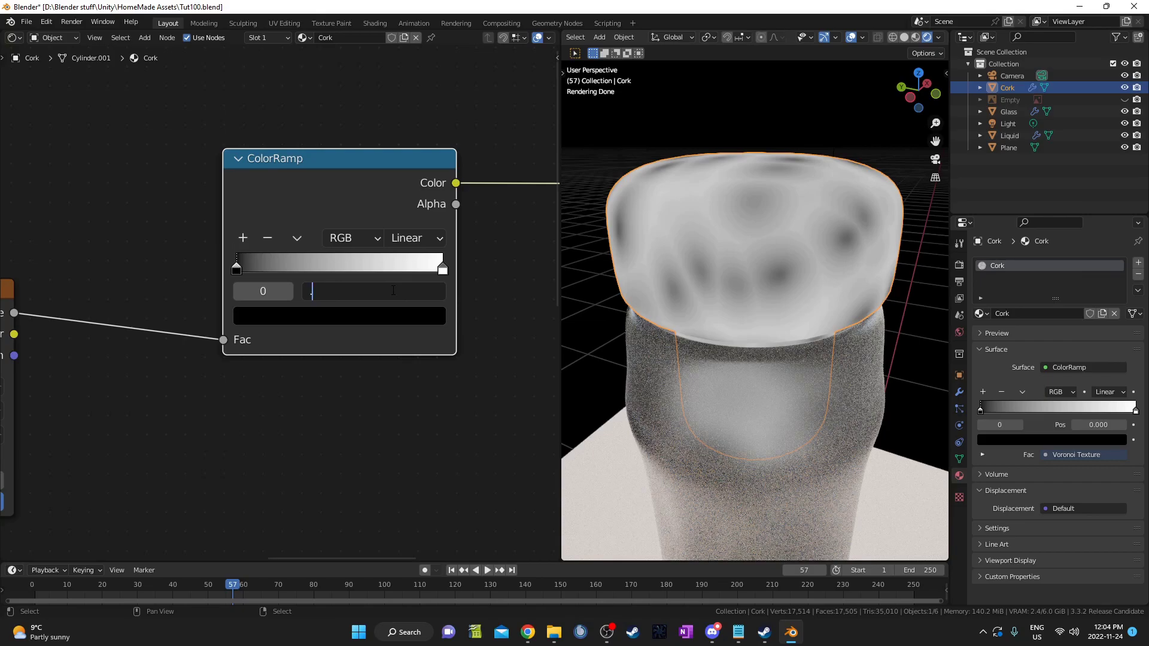
pyautogui.write('082')
pyautogui.press('Return')
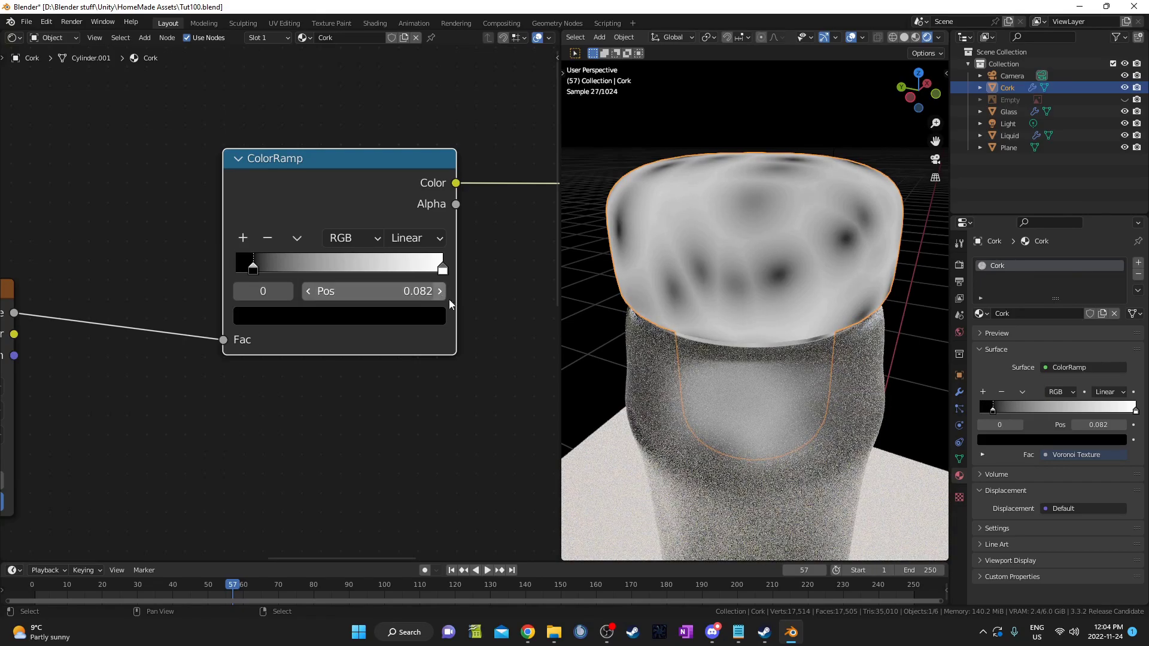
# Set the position of the ColorRamp's white stop to 0.645
pyautogui.click(448, 265)
pyautogui.click(428, 295)
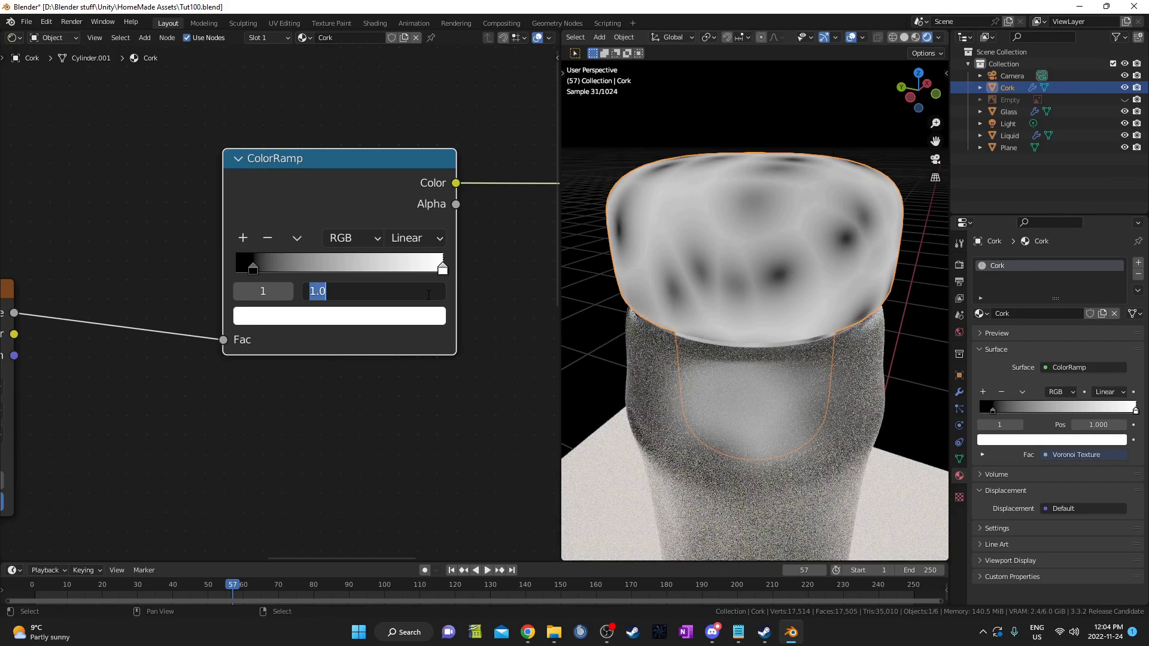
pyautogui.write('.645')
pyautogui.press('Return')
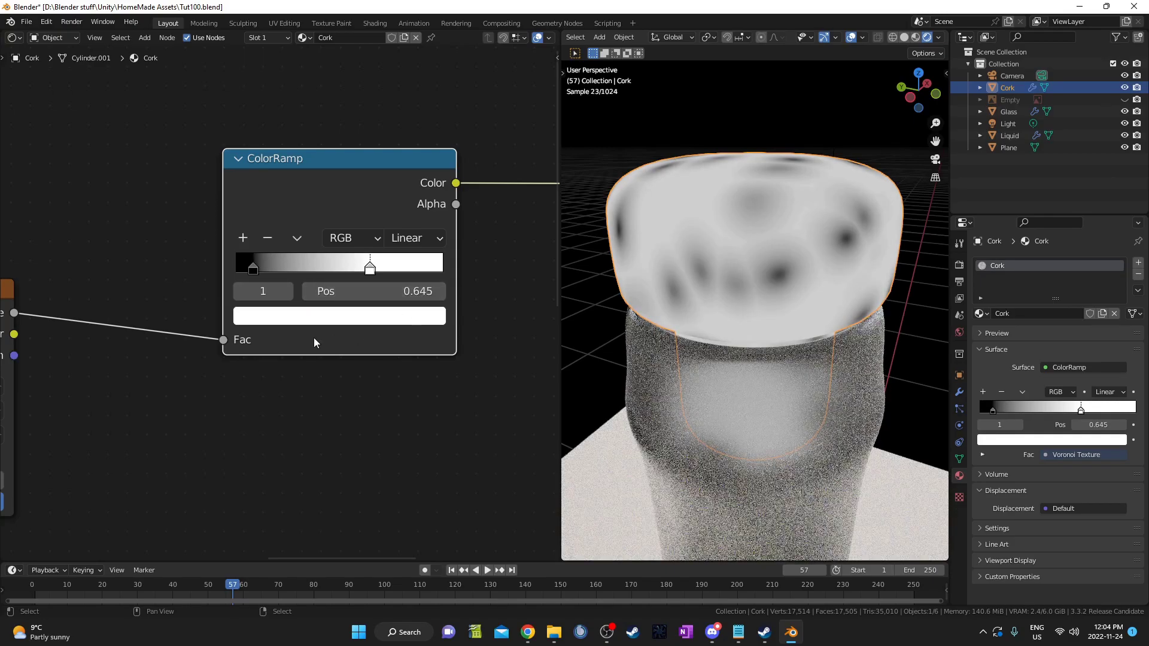
# Set the ColorRamp's black stop to hex colour 4C463B
pyautogui.click(253, 256)
pyautogui.click(342, 317)
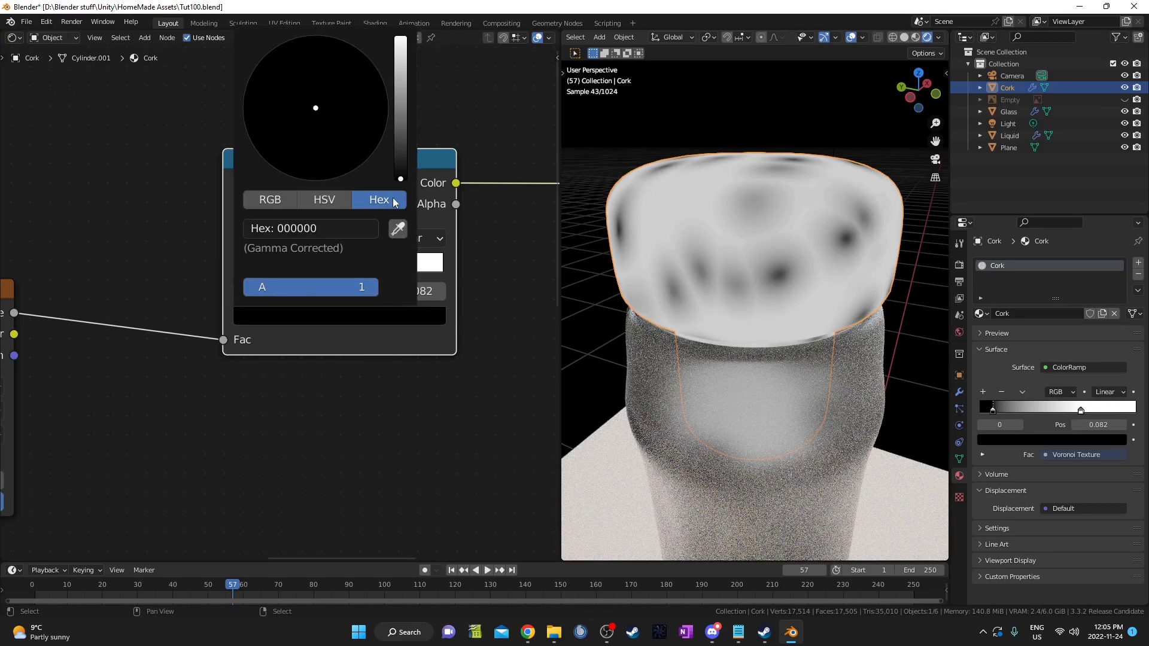
pyautogui.click(320, 233)
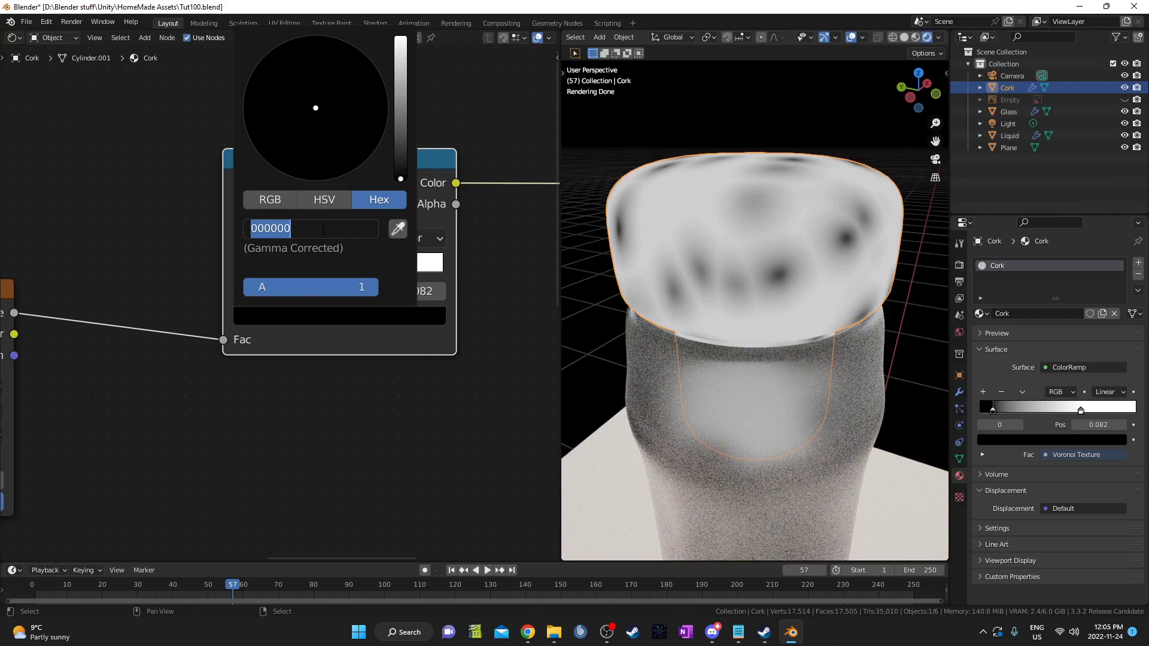
pyautogui.write('4')
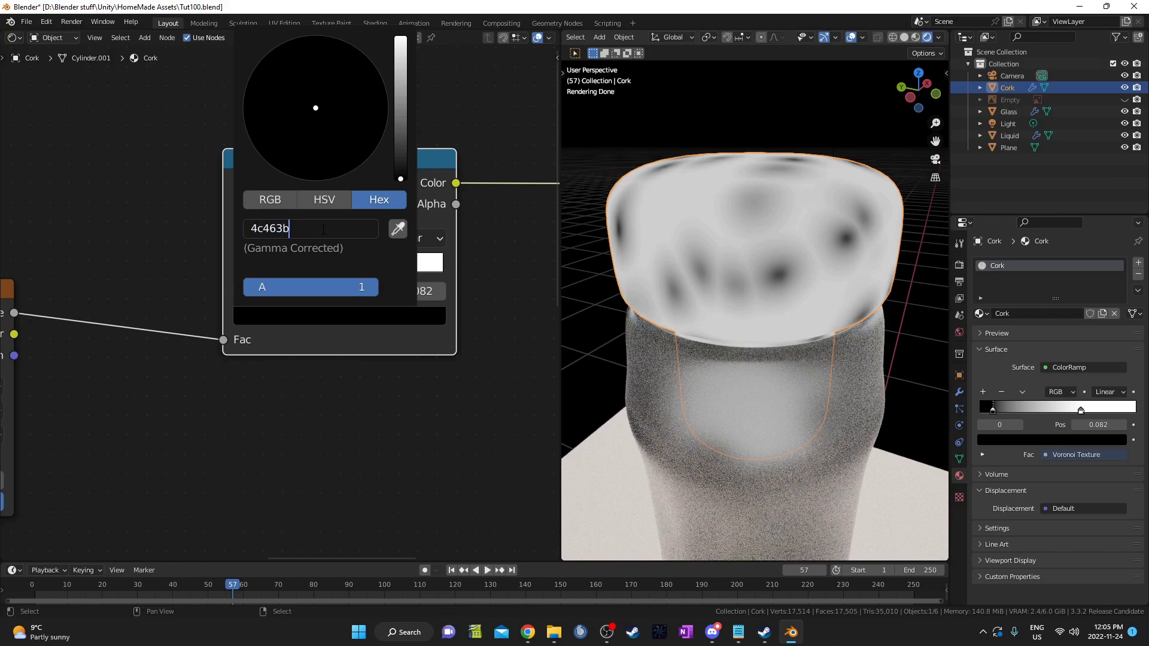
pyautogui.write('c463b')
pyautogui.press('Return')
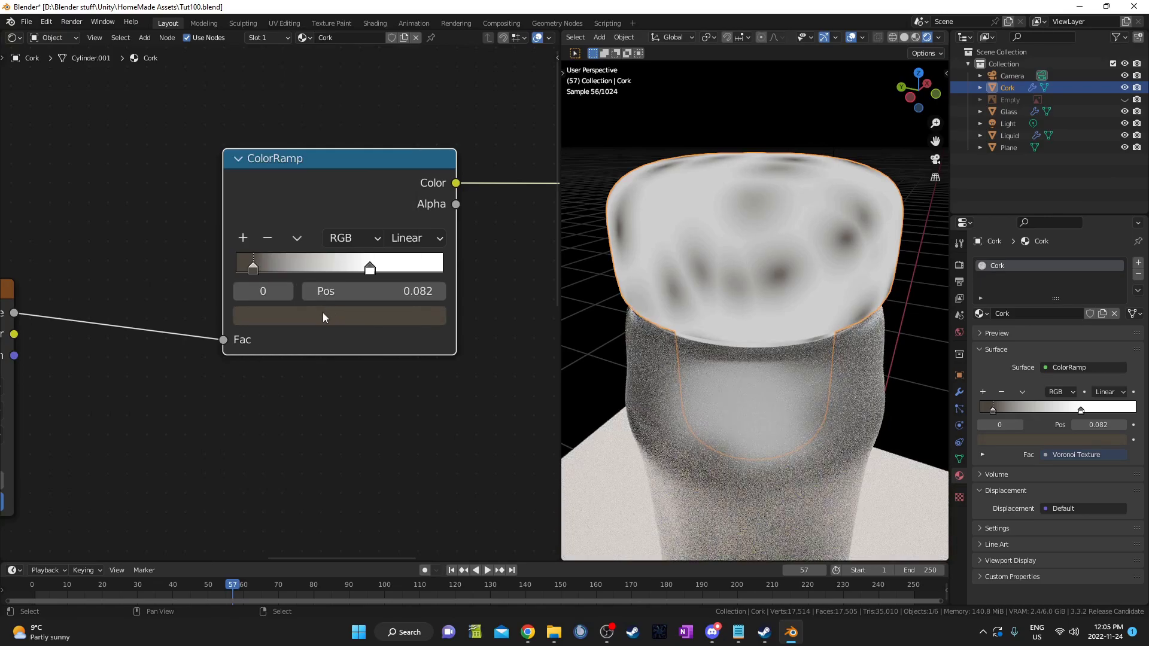
# Set the ColorRamp's white stop to hex colour 664E3A
pyautogui.click(322, 313)
pyautogui.click(371, 266)
pyautogui.click(335, 315)
pyautogui.click(331, 230)
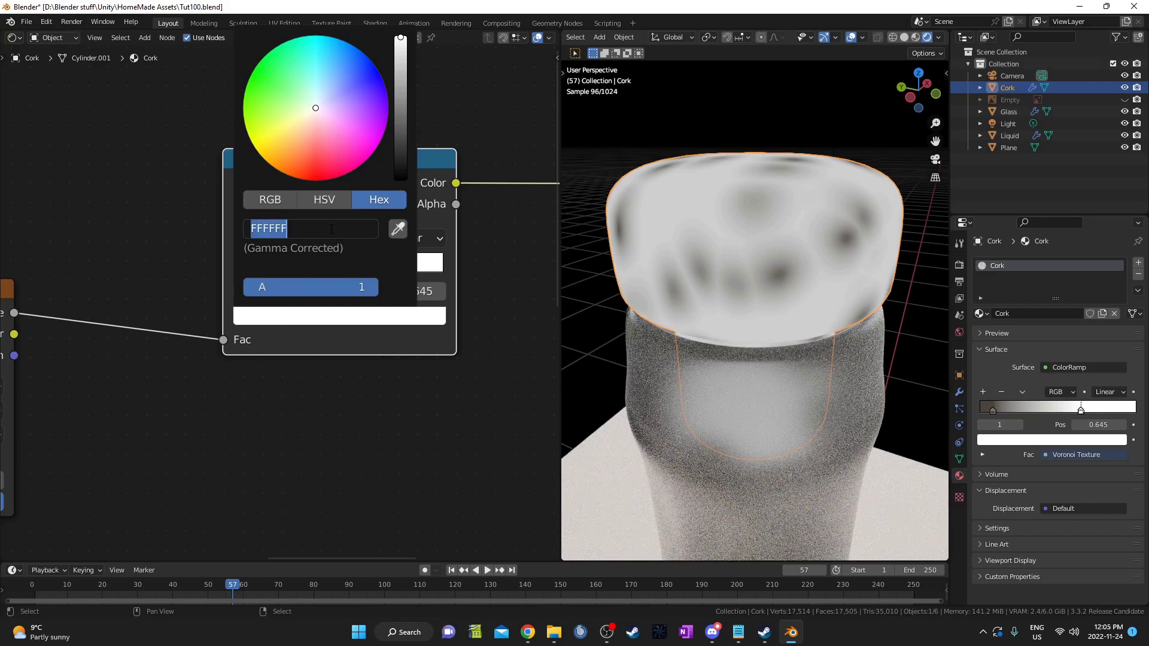
pyautogui.write('664')
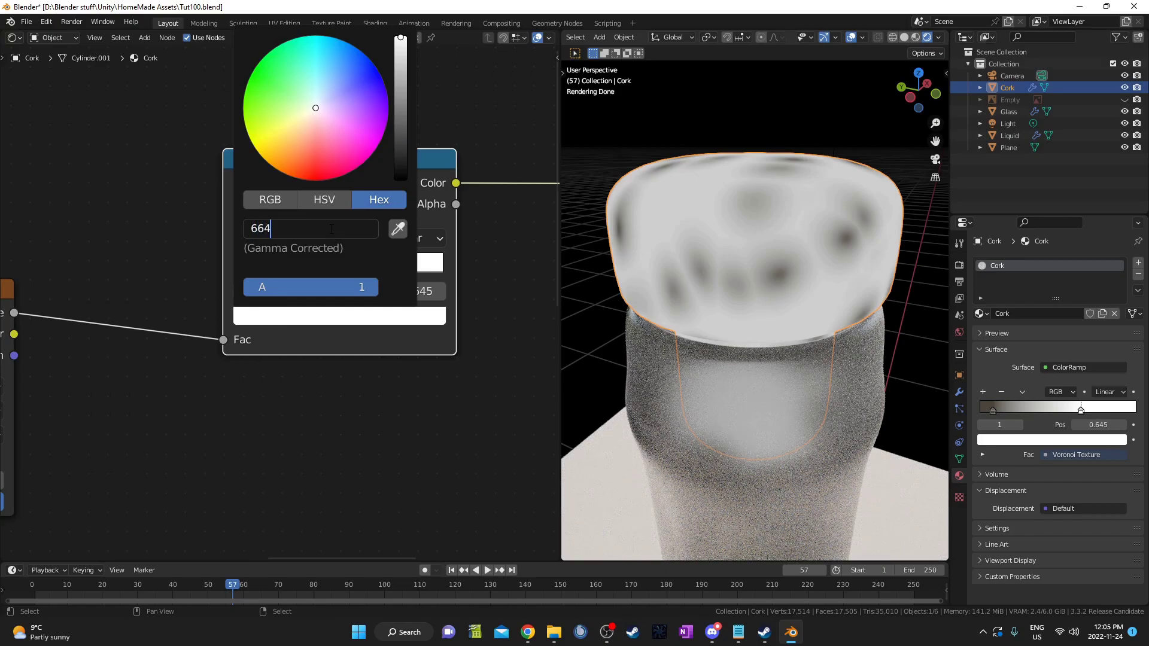
pyautogui.write('e3a')
pyautogui.press('Return')
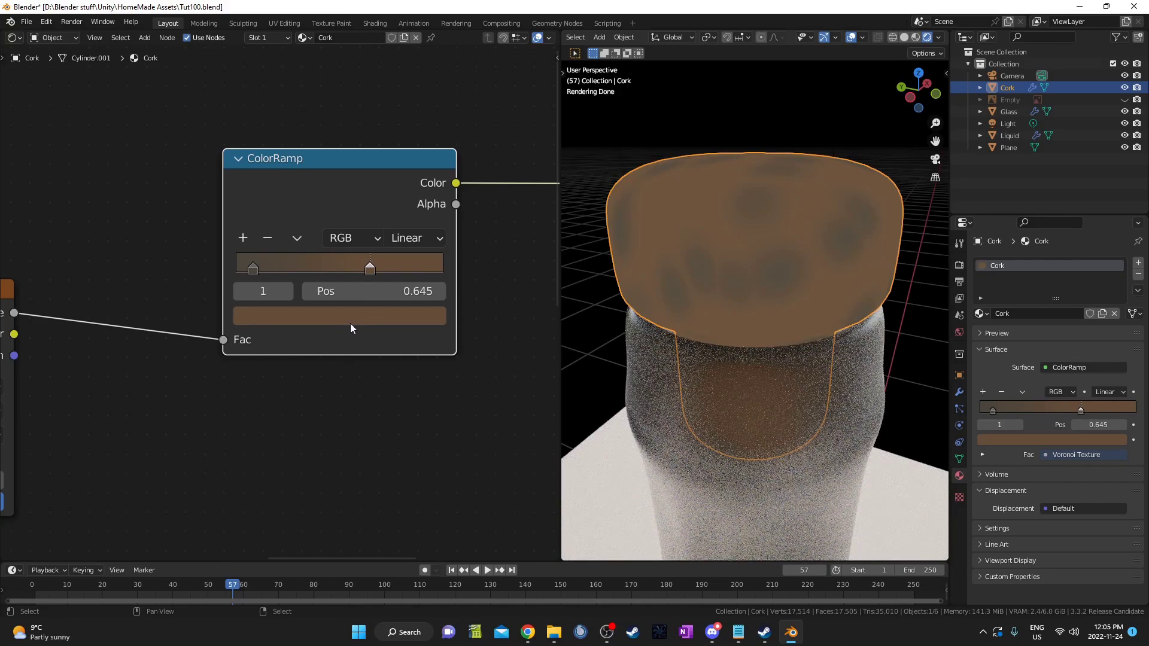
pyautogui.click(375, 312)
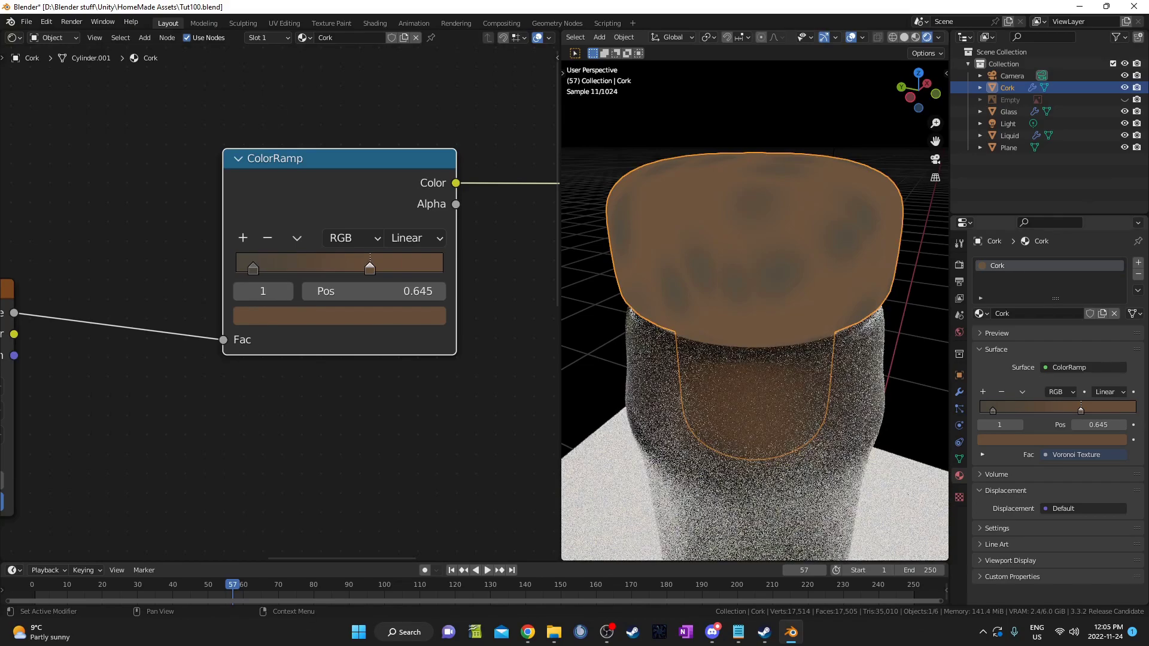
# Duplicate the brown ColorRamp node and place the copy above the original
pyautogui.scroll(-2, 206, 301)
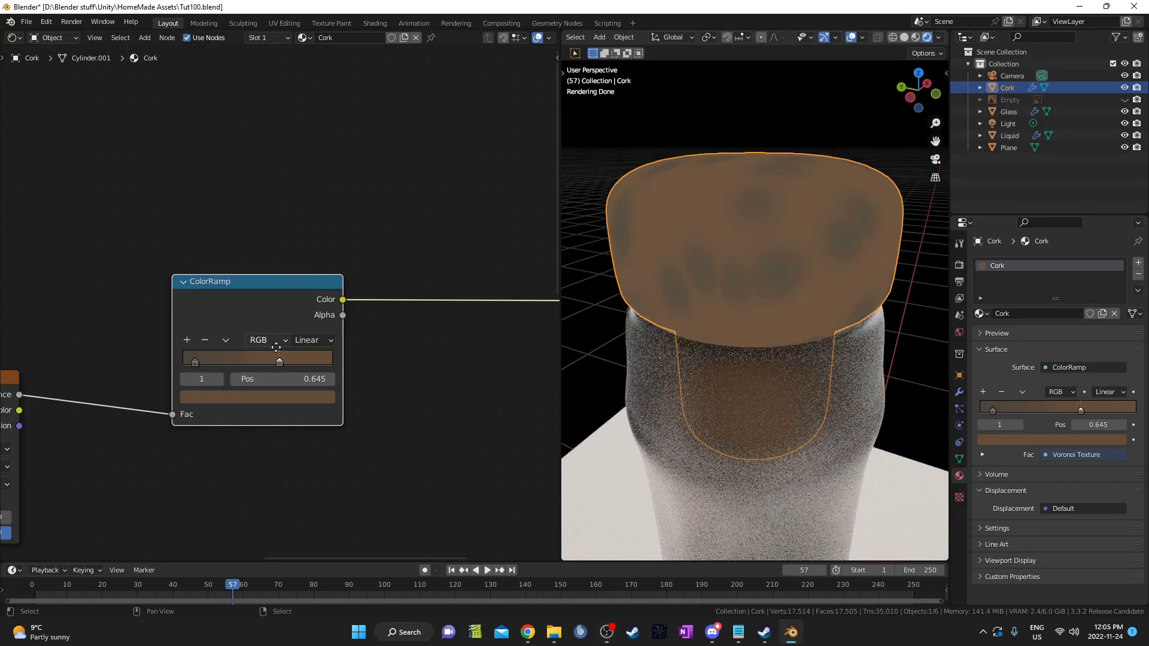
pyautogui.hotkey('shift', 'd')
pyautogui.click(235, 92)
pyautogui.scroll(4, 253, 139)
pyautogui.moveTo(285, 254); pyautogui.dragTo(308, 345, button='middle')
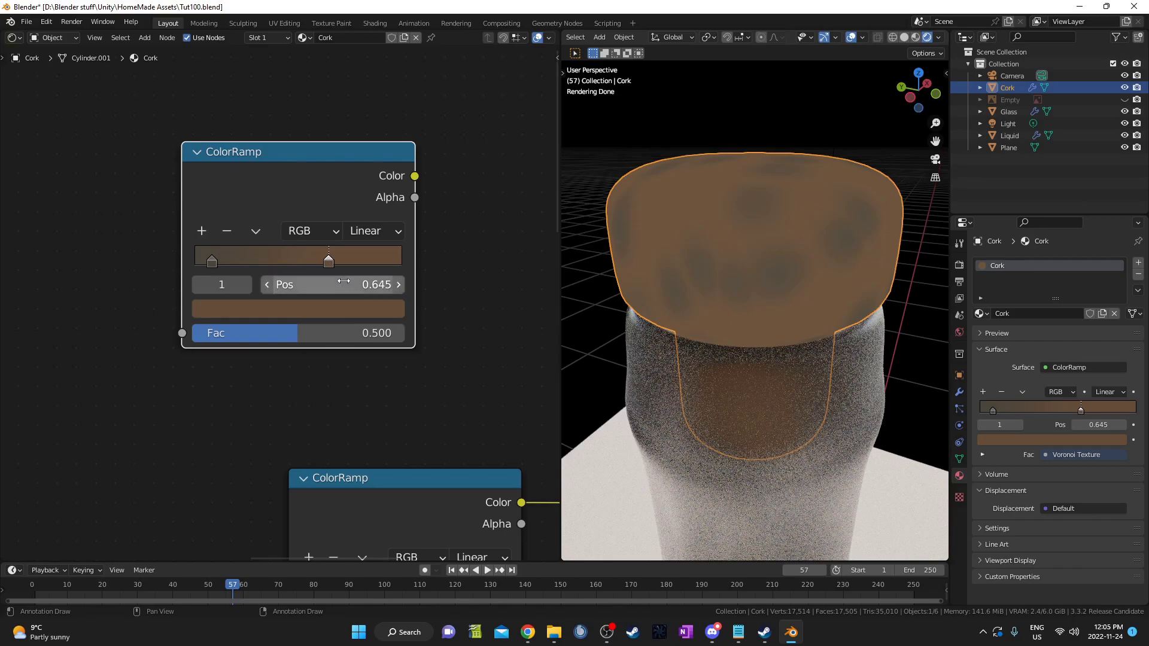
# Set the position of the duplicated ColorRamp's lighter brown stop to 0.605
pyautogui.click(333, 284)
pyautogui.write('.')
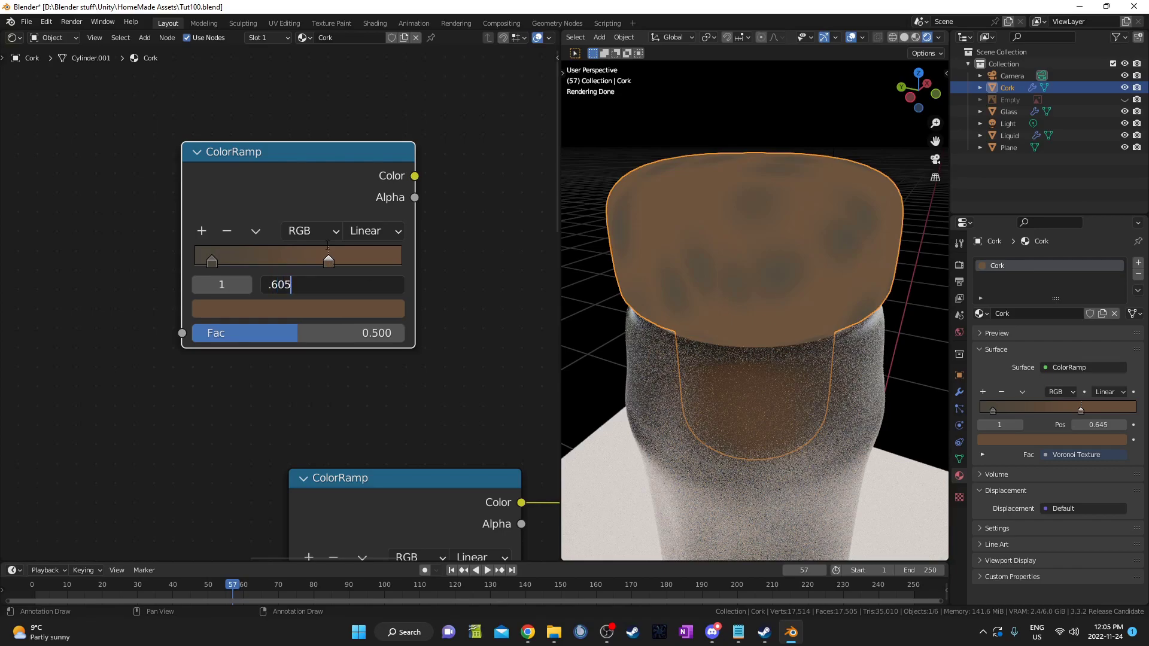
pyautogui.write('605')
pyautogui.press('Return')
# Add a middle stop to the duplicated ColorRamp and set its position to 0.345
pyautogui.click(202, 231)
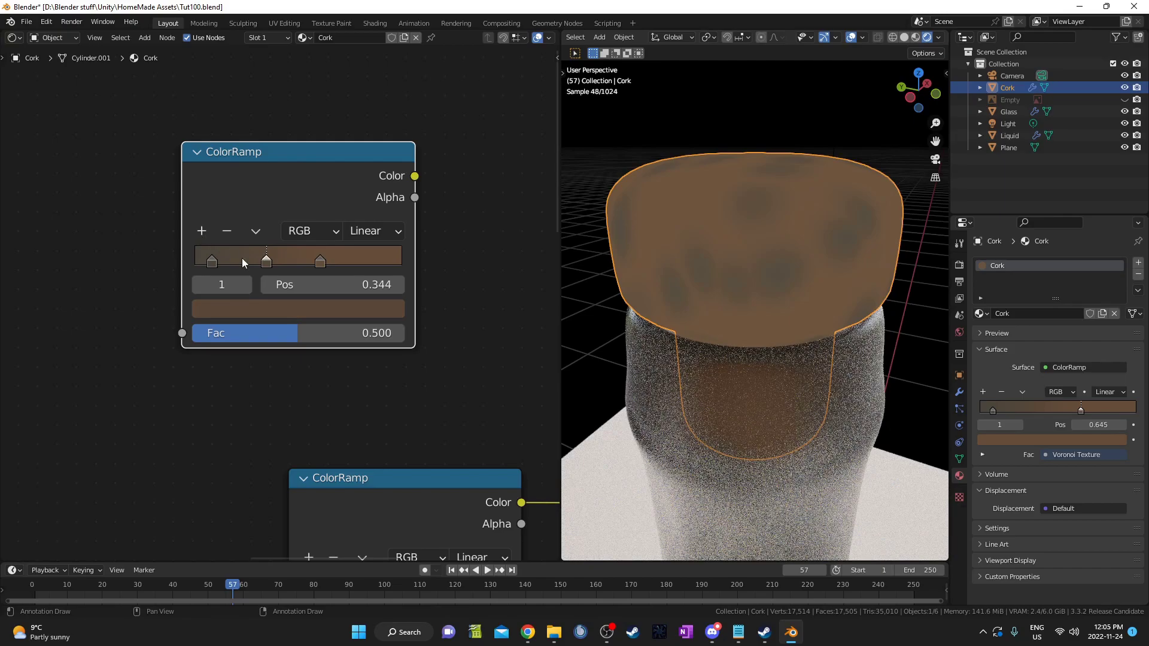
pyautogui.click(347, 285)
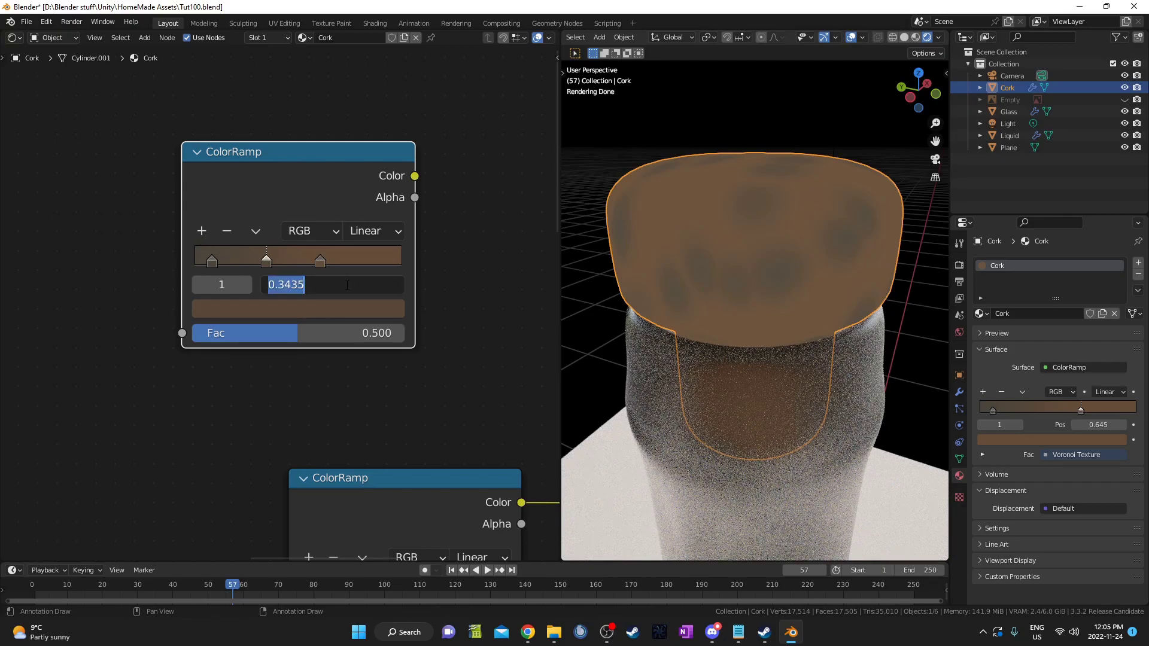
pyautogui.write('.345')
pyautogui.press('Return')
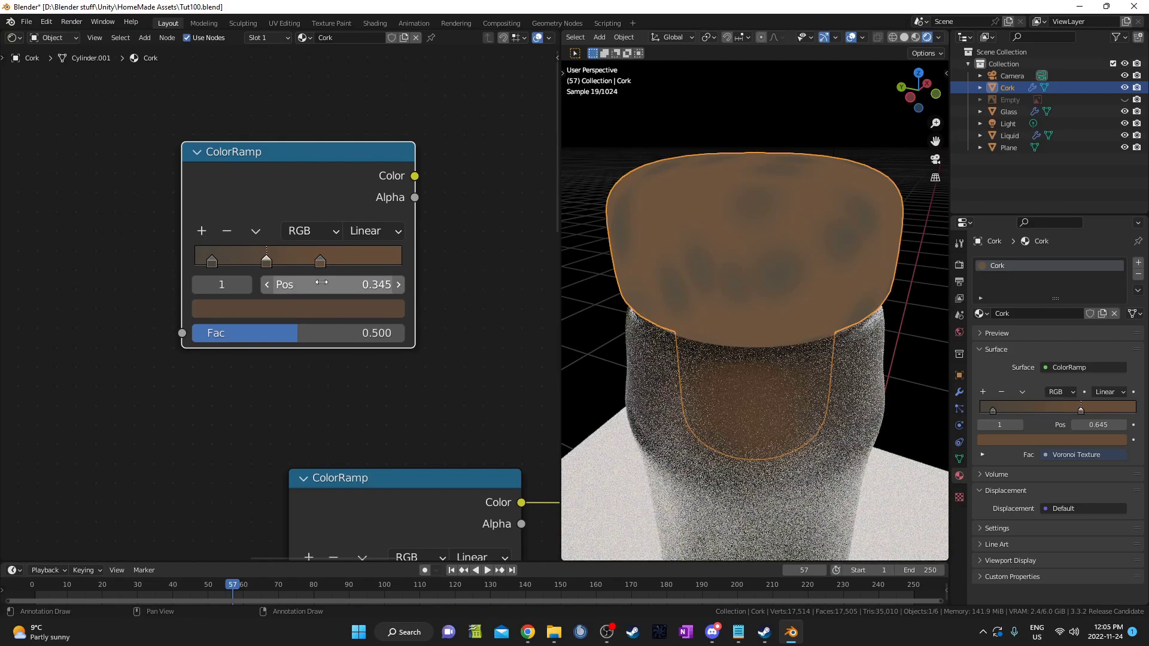
pyautogui.click(359, 285)
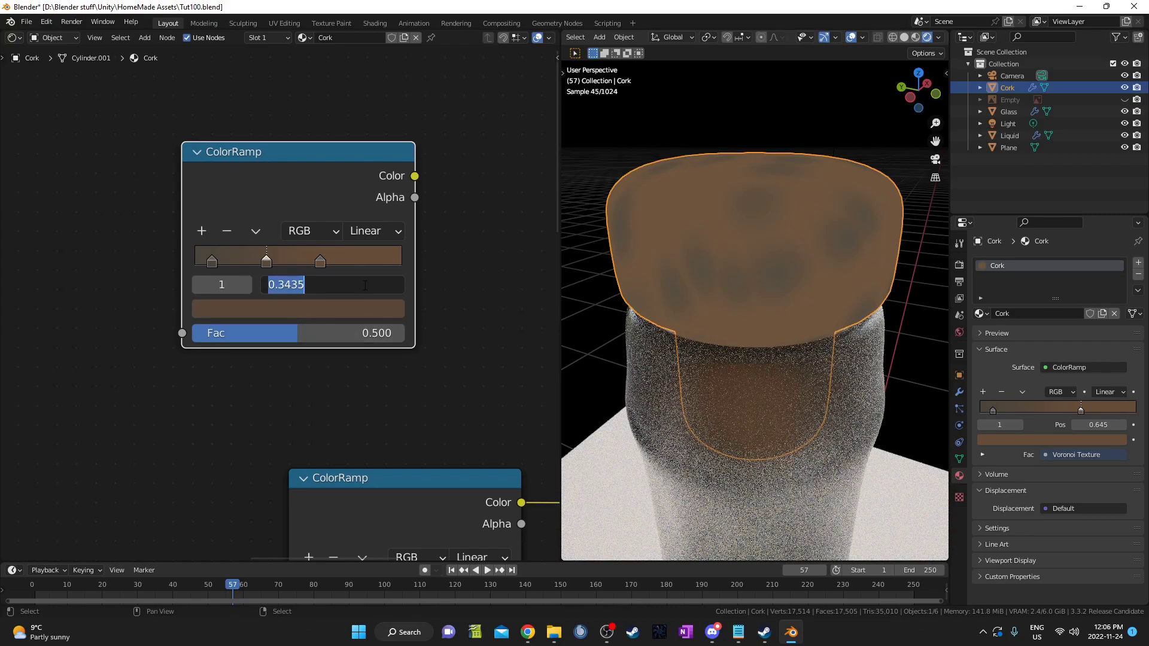
pyautogui.write('.')
pyautogui.write('5')
pyautogui.press('Return')
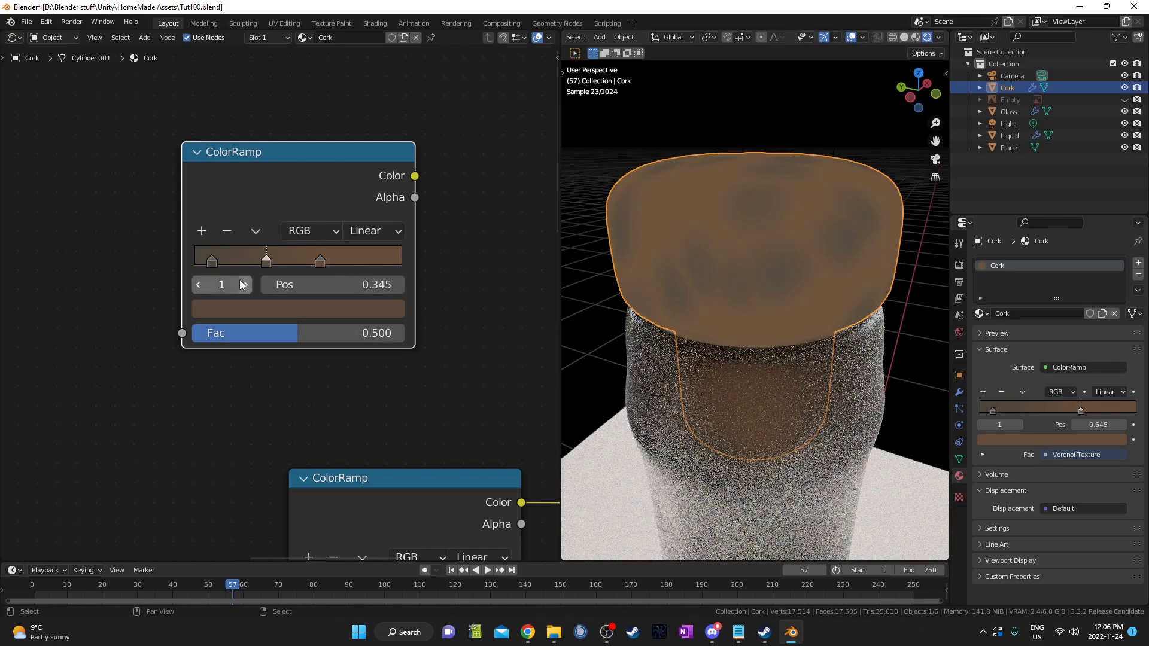
# Set the duplicated ColorRamp's middle stop to hex colour B4A16F
pyautogui.click(307, 309)
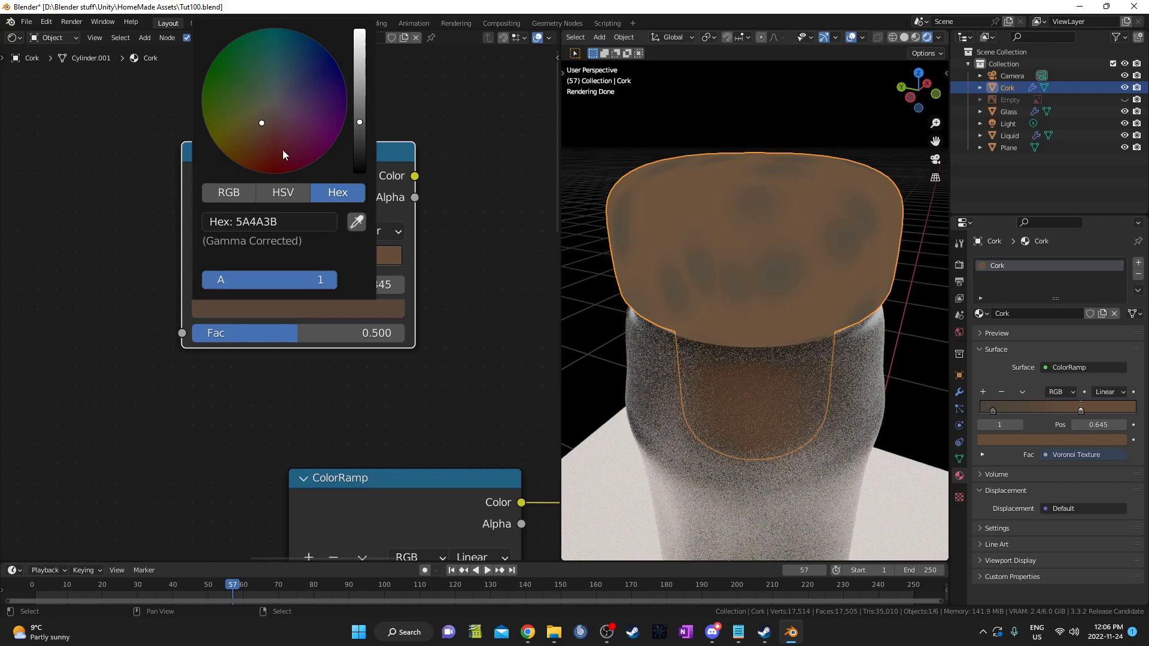
pyautogui.click(278, 227)
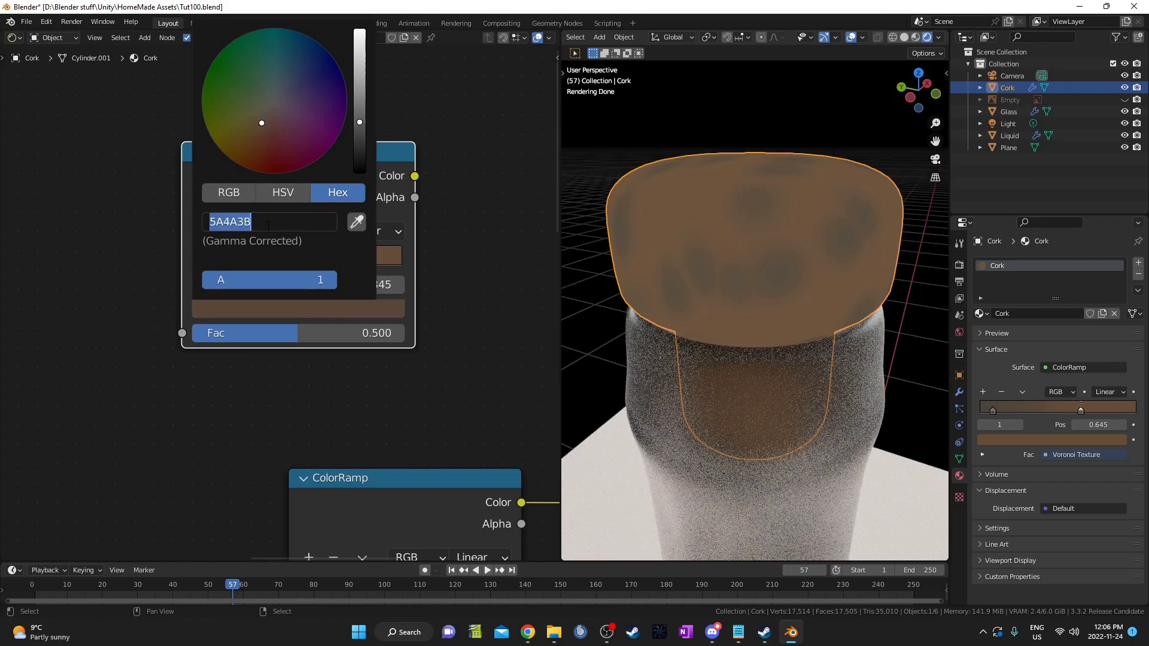
pyautogui.write('b4a')
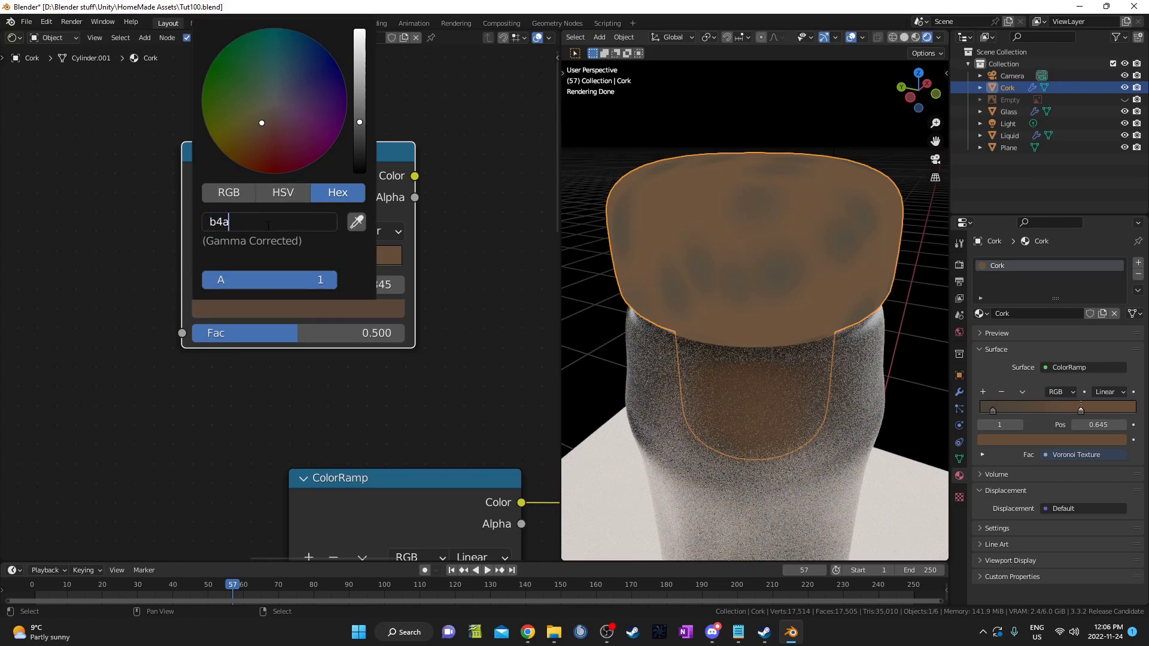
pyautogui.write('16f')
pyautogui.press('Return')
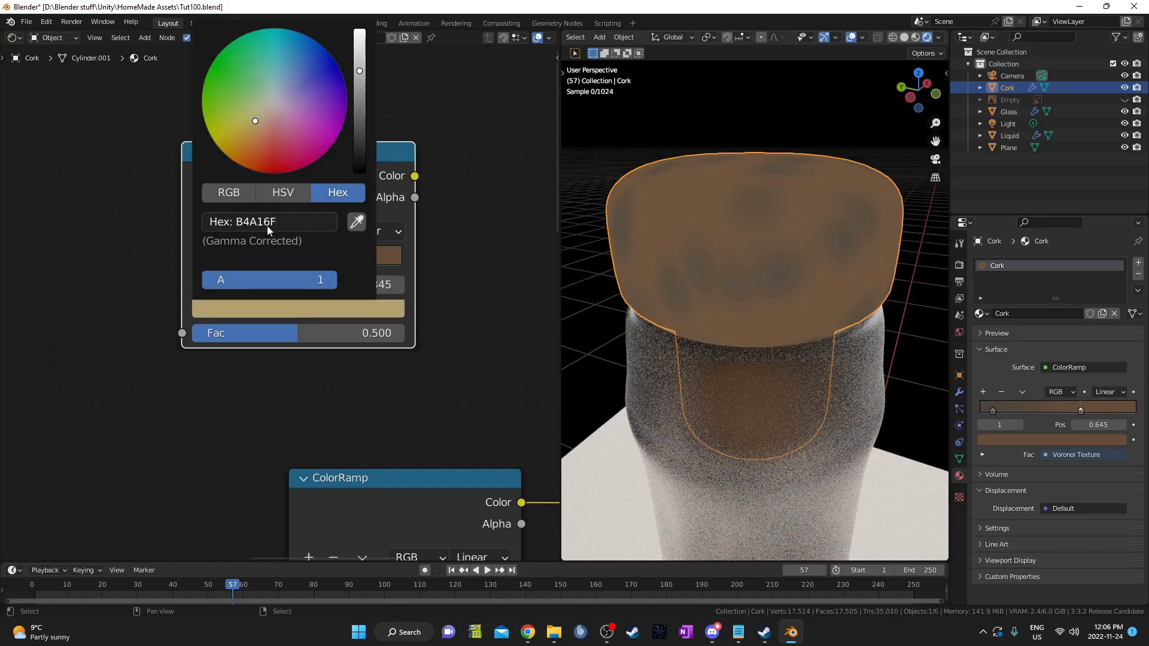
# Connect the Noise Texture's Fac output to the Mix node's Color1 input
pyautogui.scroll(-3, 206, 323)
pyautogui.moveTo(220, 368); pyautogui.dragTo(328, 362, button='middle')
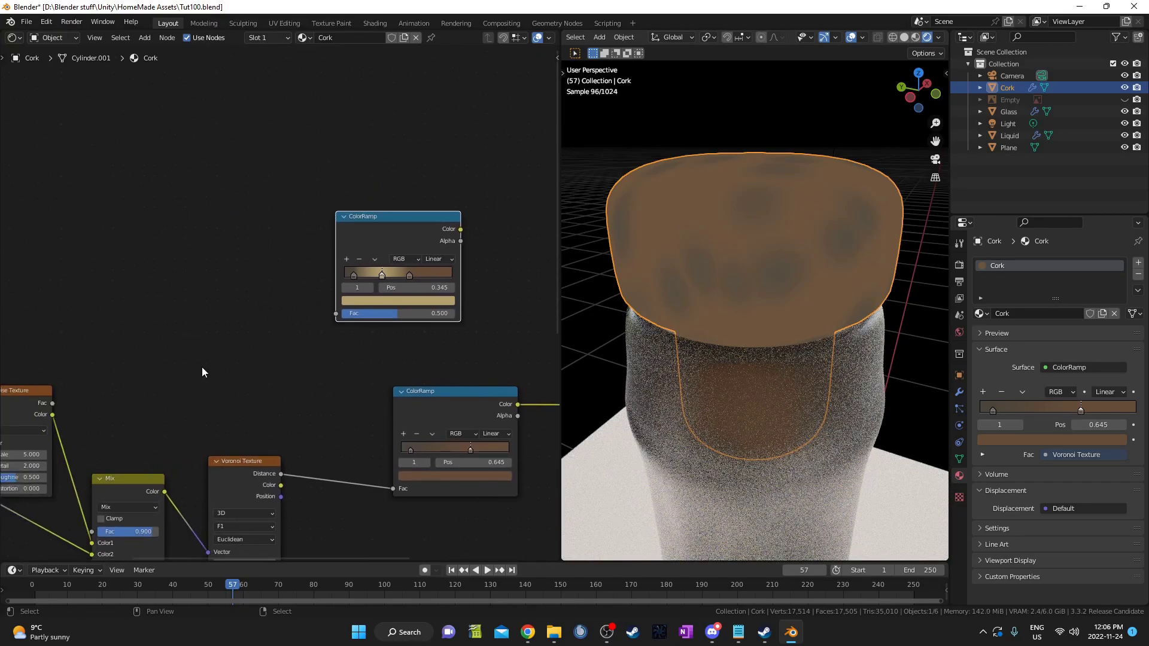
pyautogui.scroll(3, 202, 368)
pyautogui.moveTo(202, 387)
pyautogui.mouseDown(button='middle')
pyautogui.moveTo(196, 317)
pyautogui.moveTo(298, 318)
pyautogui.mouseUp(button='middle')
pyautogui.moveTo(102, 368); pyautogui.dragTo(129, 334, button='middle')
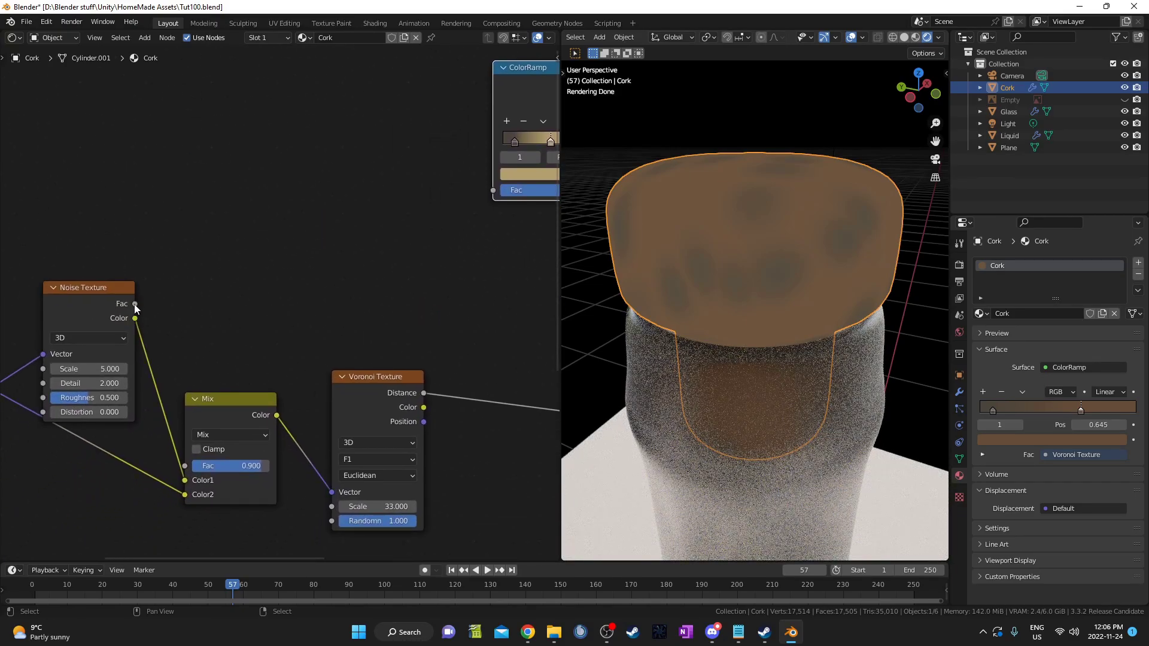
pyautogui.moveTo(135, 304); pyautogui.dragTo(185, 480)
# Preview the Noise Texture on the cork and connect its Color output to the Fac input of the duplicated ColorRamp
pyautogui.moveTo(135, 473); pyautogui.dragTo(120, 430, button='middle')
pyautogui.keyDown('ctrl'); pyautogui.keyDown('shift'); pyautogui.click(87, 244); pyautogui.keyUp('shift'); pyautogui.keyUp('ctrl')
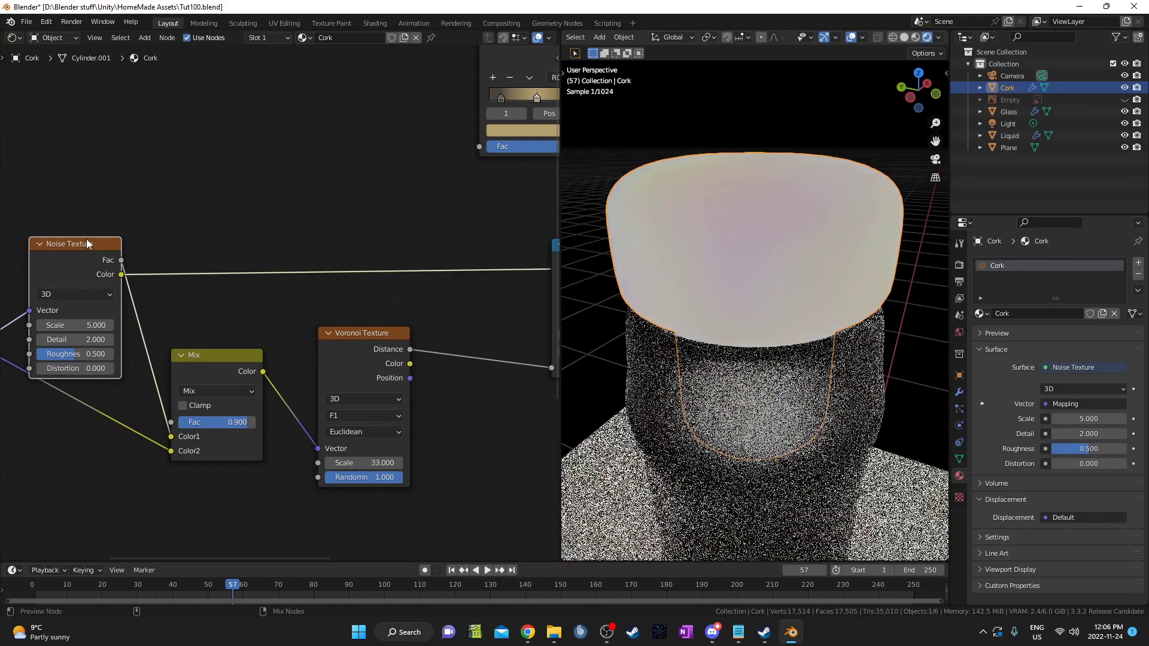
pyautogui.moveTo(374, 237); pyautogui.dragTo(311, 269, button='middle')
pyautogui.moveTo(64, 316); pyautogui.dragTo(136, 282, button='middle')
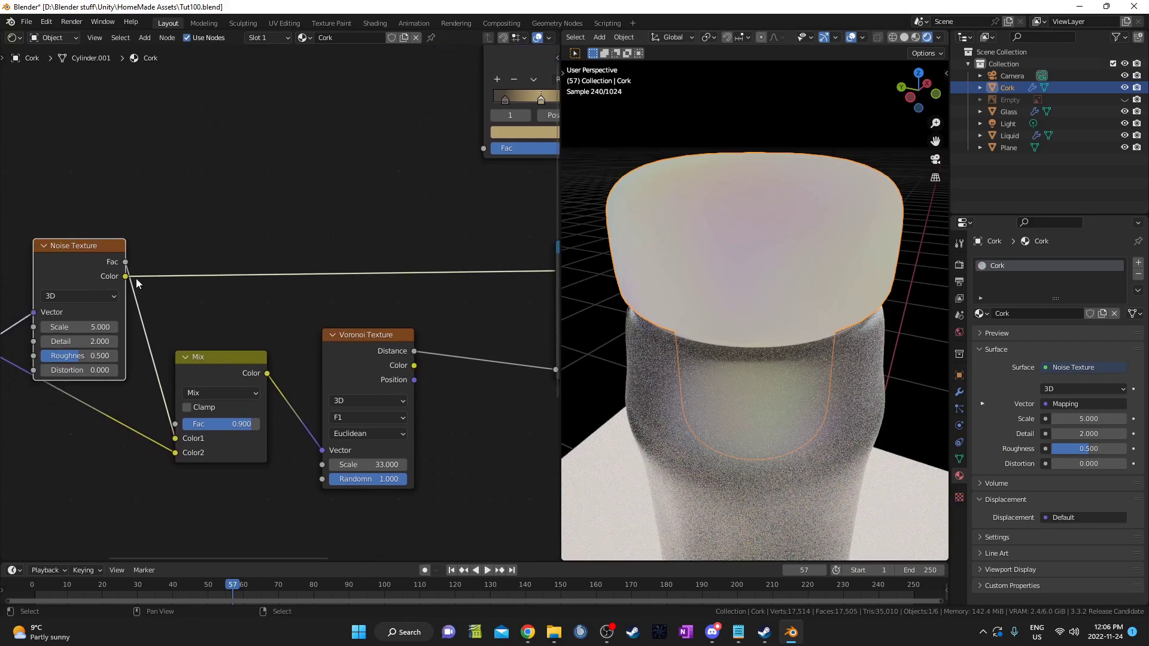
pyautogui.moveTo(125, 276); pyautogui.dragTo(482, 149)
pyautogui.scroll(-2, 482, 150)
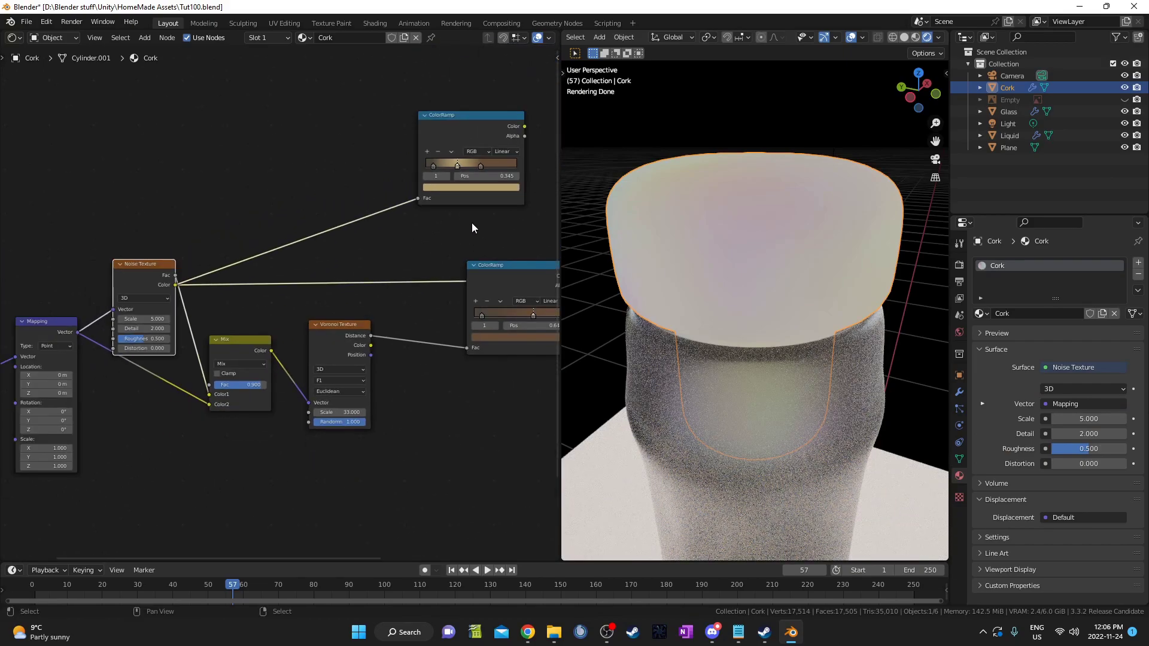
# Insert a new ColorRamp on the link between the Noise Texture and the three-stop ColorRamp, and preview the three-stop ColorRamp on the cork
pyautogui.moveTo(472, 223); pyautogui.dragTo(340, 213, button='middle')
pyautogui.scroll(2, 410, 249)
pyautogui.scroll(1, 283, 283)
pyautogui.hotkey('shift', 'a')
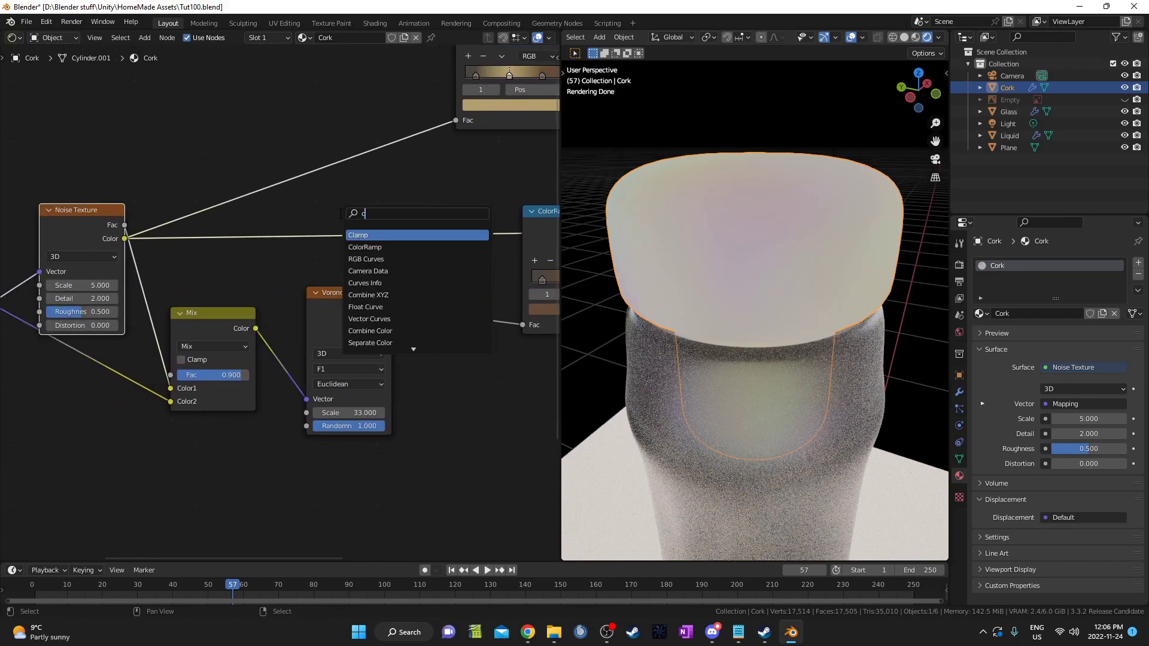
pyautogui.write('colo')
pyautogui.press('Return')
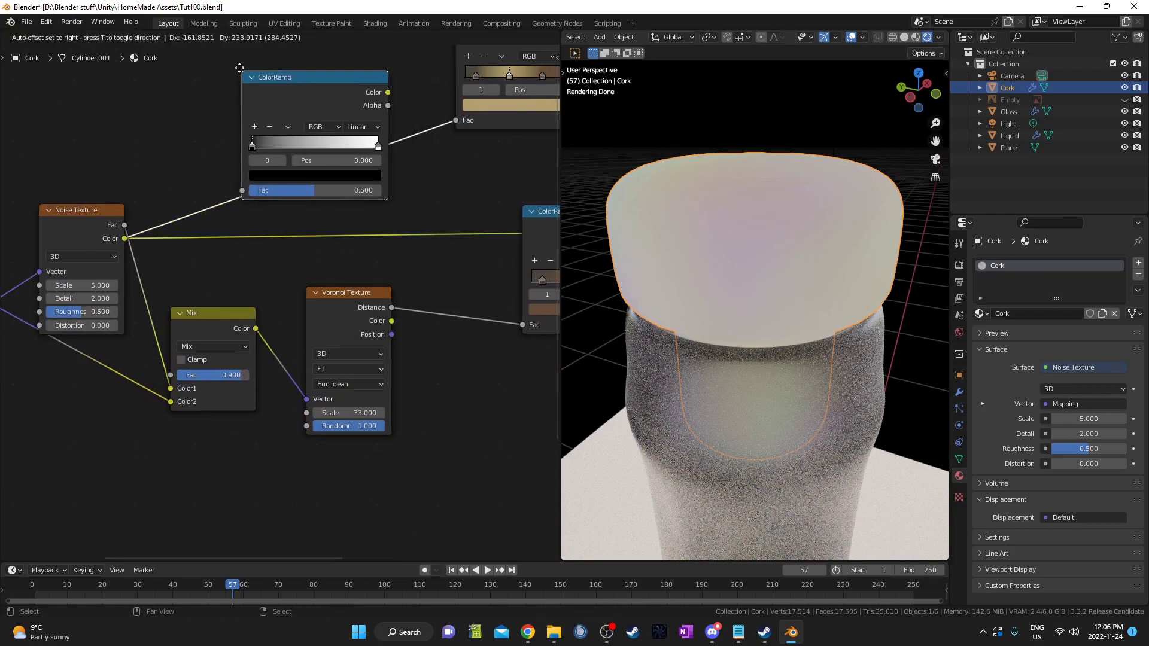
pyautogui.click(248, 85)
pyautogui.moveTo(328, 209); pyautogui.dragTo(171, 260, button='middle')
pyautogui.keyDown('ctrl'); pyautogui.keyDown('shift'); pyautogui.click(370, 78); pyautogui.keyUp('shift'); pyautogui.keyUp('ctrl')
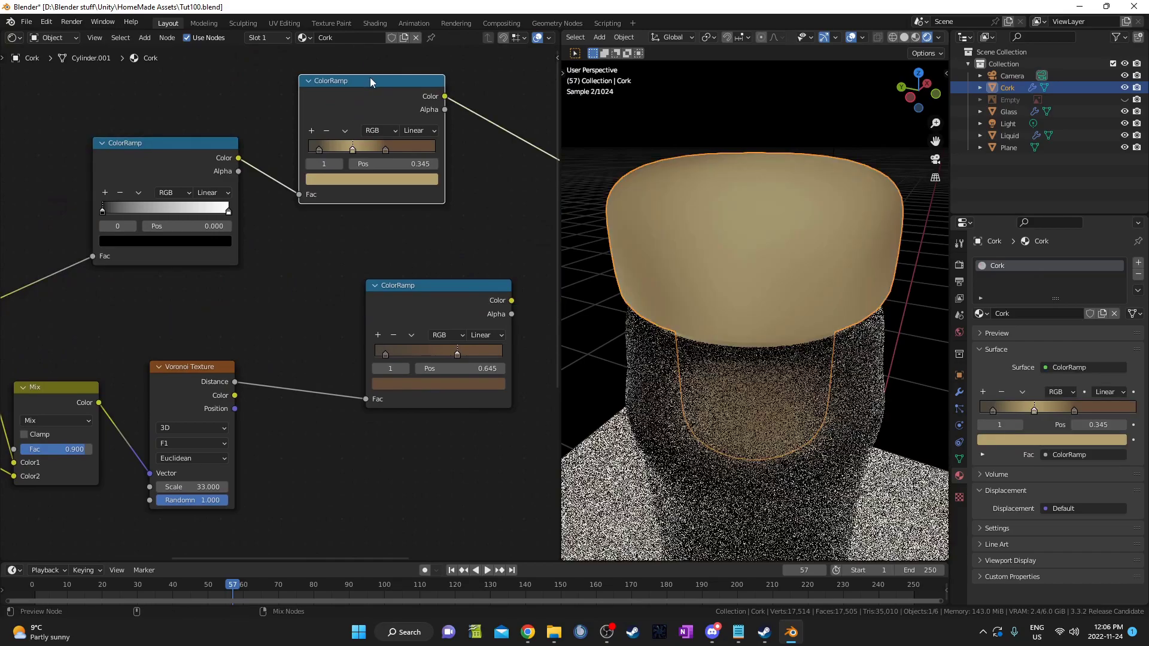
# Roughly move the new ColorRamp's black stop inward and its white stop to 0.623
pyautogui.scroll(3, 252, 279)
pyautogui.moveTo(251, 279); pyautogui.dragTo(324, 321, button='middle')
pyautogui.moveTo(142, 237); pyautogui.dragTo(177, 234)
pyautogui.moveTo(291, 233); pyautogui.dragTo(232, 236)
pyautogui.moveTo(464, 90); pyautogui.dragTo(413, 149, button='middle')
pyautogui.moveTo(414, 148); pyautogui.dragTo(413, 136)
pyautogui.moveTo(294, 246); pyautogui.dragTo(362, 222, button='middle')
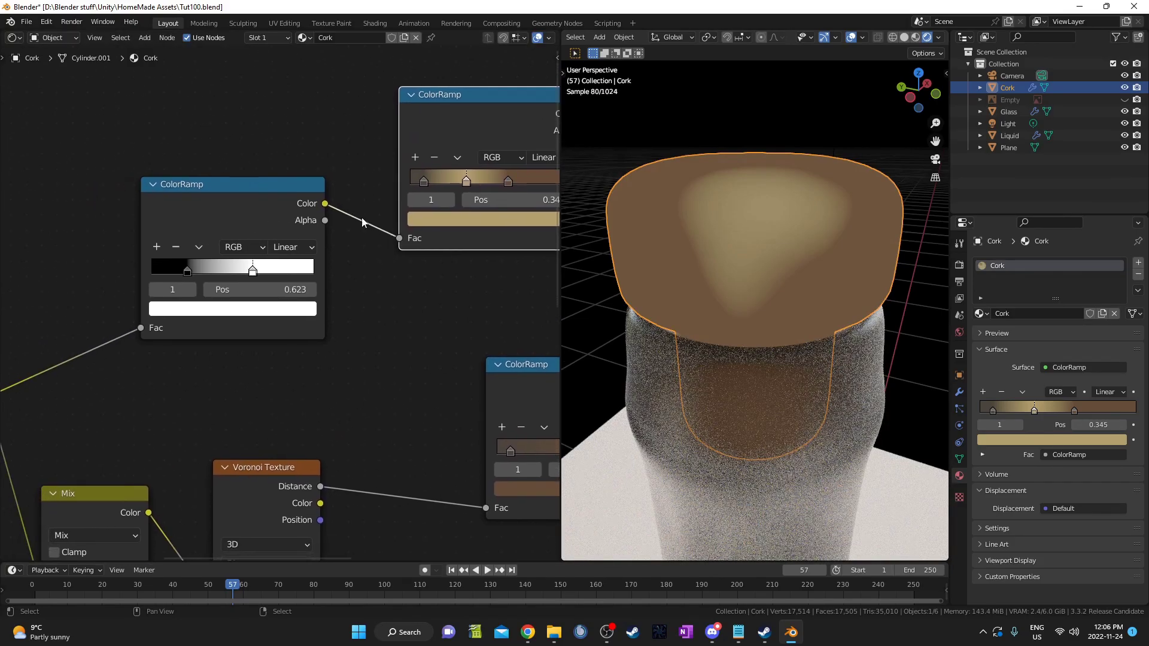
# Set the position of the new ColorRamp's black stop to 0.3
pyautogui.moveTo(181, 274); pyautogui.dragTo(163, 271)
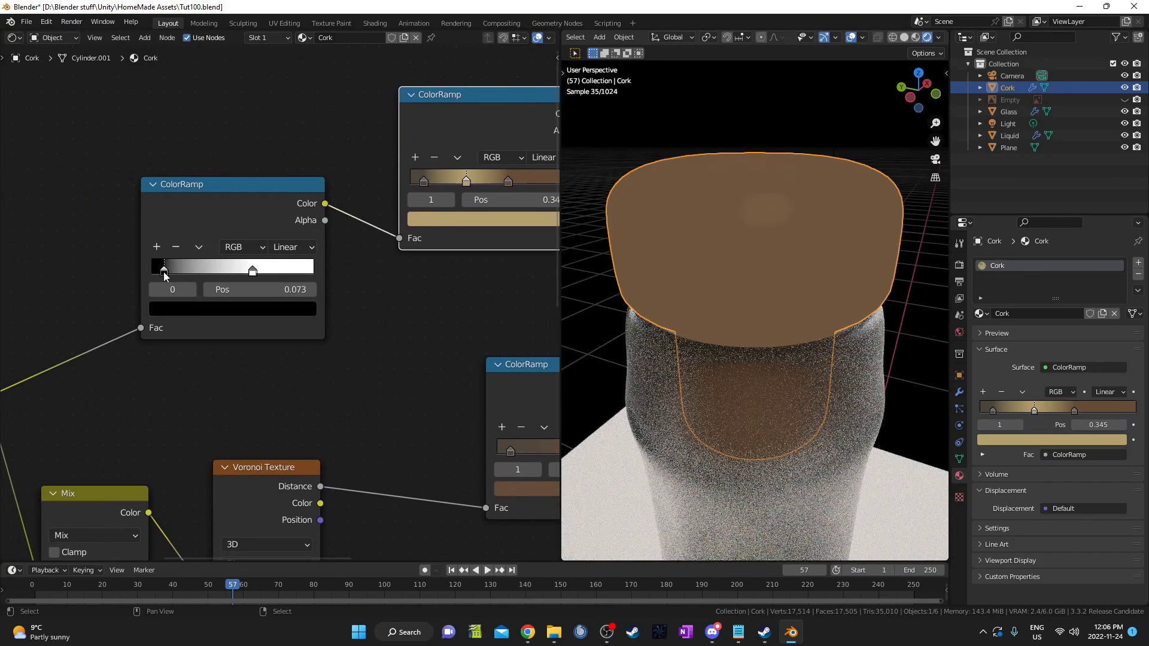
pyautogui.click(251, 290)
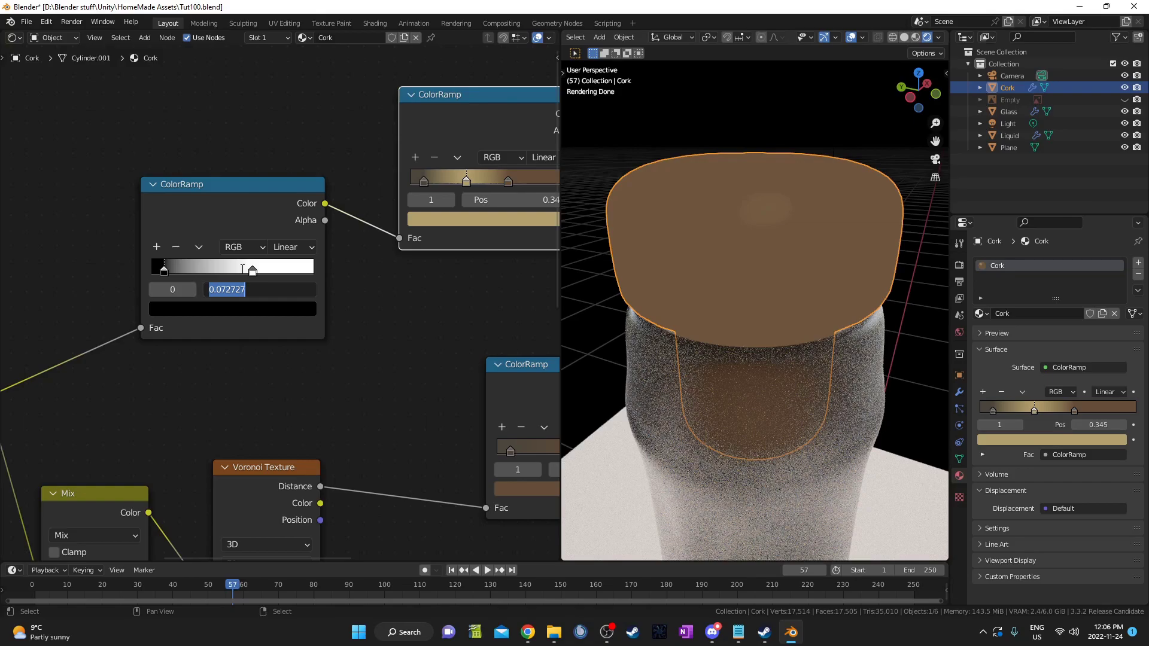
pyautogui.write('0.3')
pyautogui.press('Return')
# Set the position of the new ColorRamp's white stop to 0.836
pyautogui.click(252, 270)
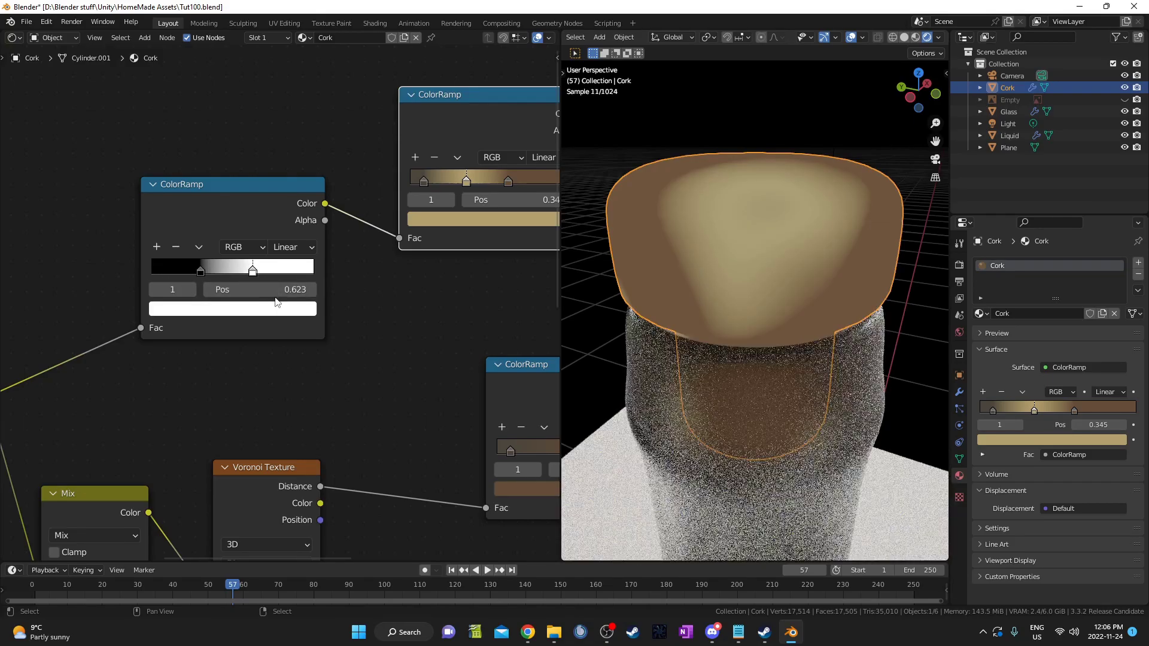
pyautogui.click(277, 290)
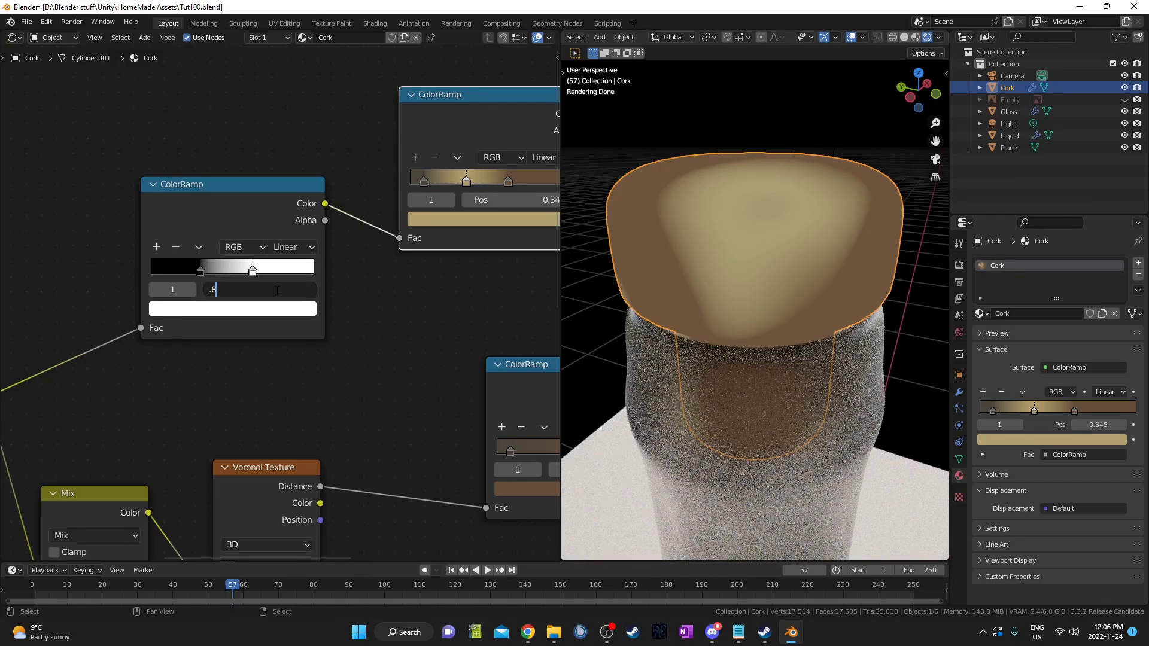
pyautogui.write('.836')
pyautogui.press('Return')
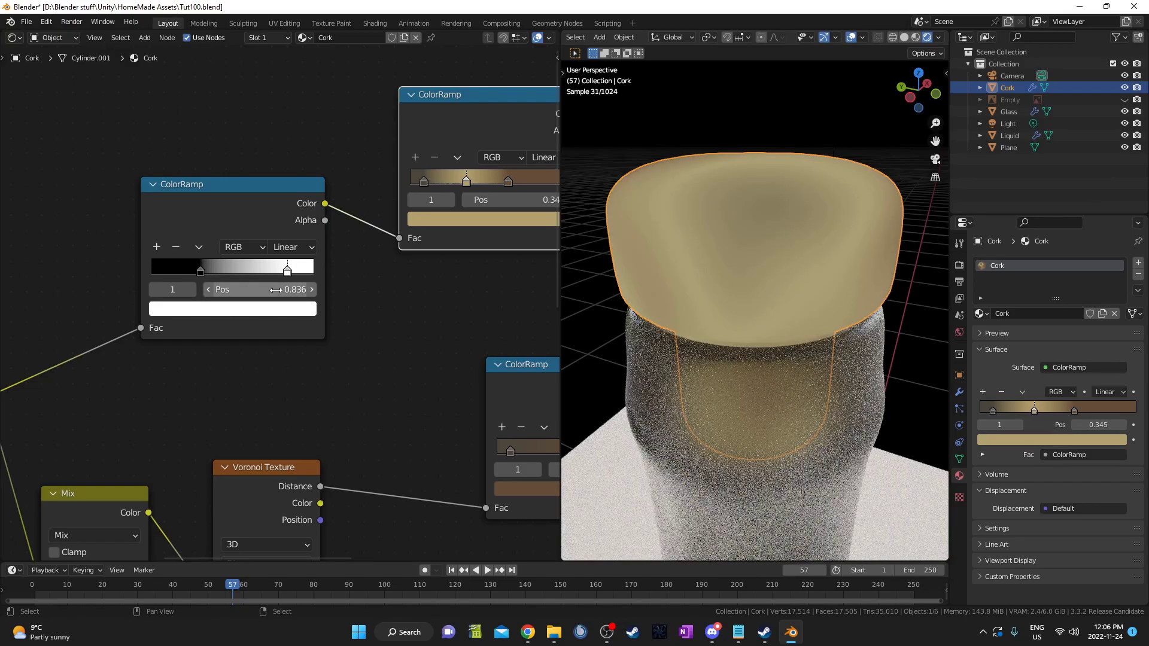
pyautogui.scroll(-5, 292, 318)
pyautogui.moveTo(320, 303); pyautogui.dragTo(318, 301, button='middle')
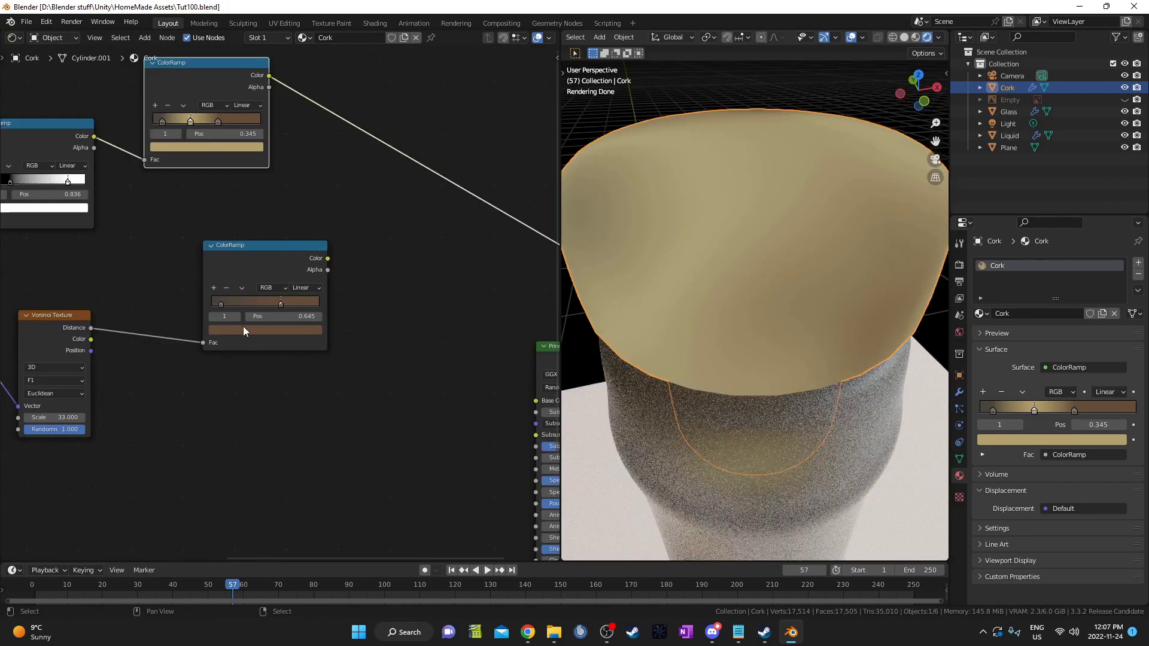
# Add another ColorRamp below the brown one and connect the Voronoi Texture's Distance output to its Fac input
pyautogui.moveTo(246, 331); pyautogui.dragTo(237, 241, button='middle')
pyautogui.hotkey('shift', 'a')
pyautogui.click(235, 360)
pyautogui.write('color')
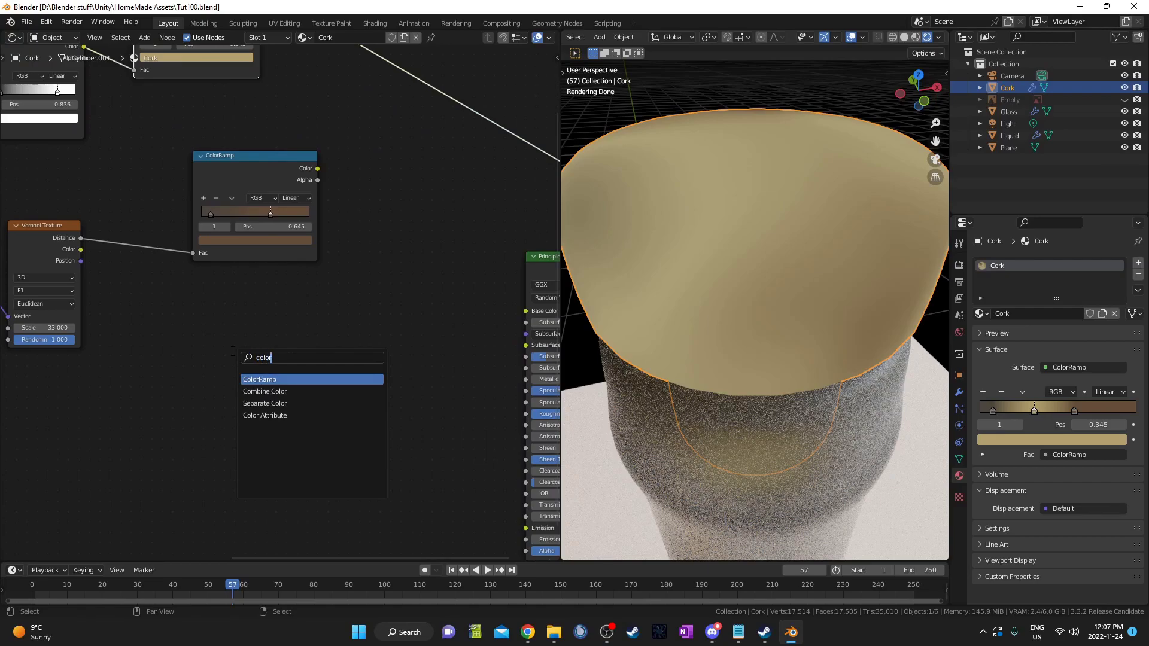
pyautogui.press('Return')
pyautogui.click(172, 323)
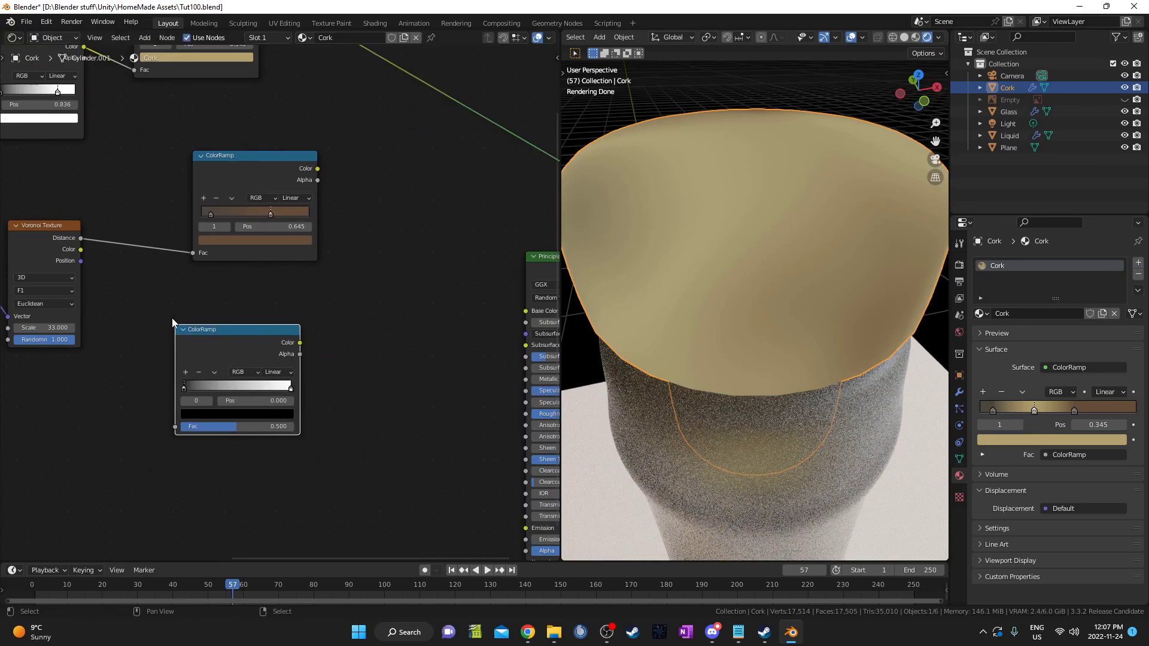
pyautogui.moveTo(82, 238); pyautogui.dragTo(176, 426)
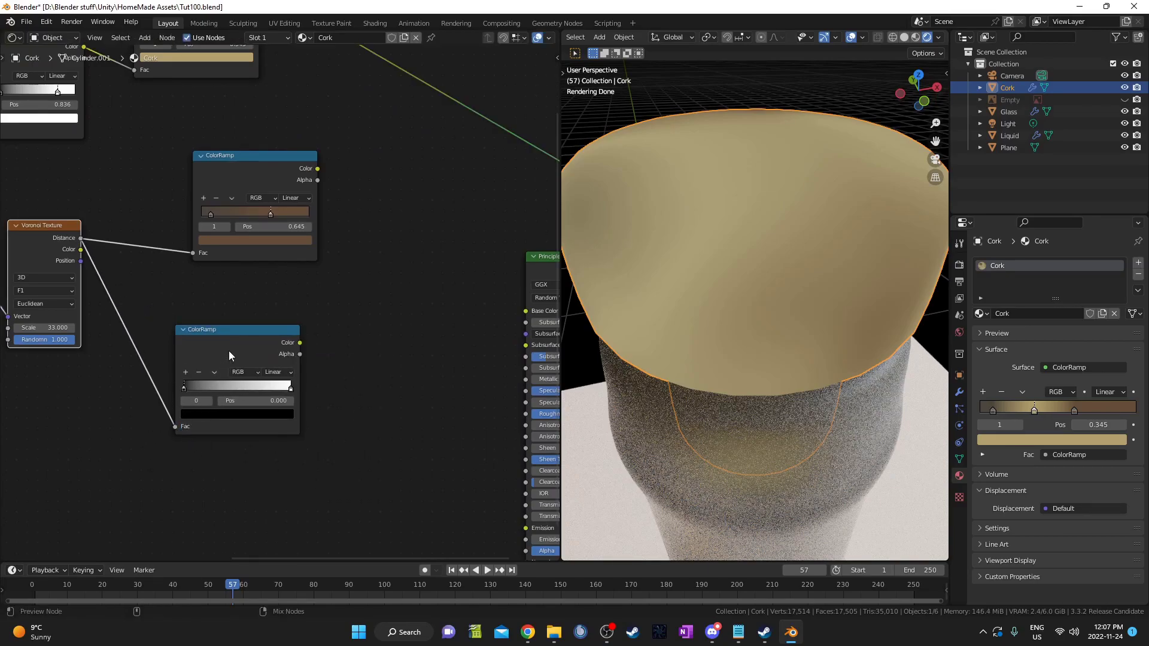
# Preview the new ColorRamp on the cork and set its white stop's position to 0.227
pyautogui.keyDown('ctrl'); pyautogui.keyDown('shift'); pyautogui.click(228, 355); pyautogui.keyUp('shift'); pyautogui.keyUp('ctrl')
pyautogui.scroll(1, 227, 355)
pyautogui.scroll(1, 234, 411)
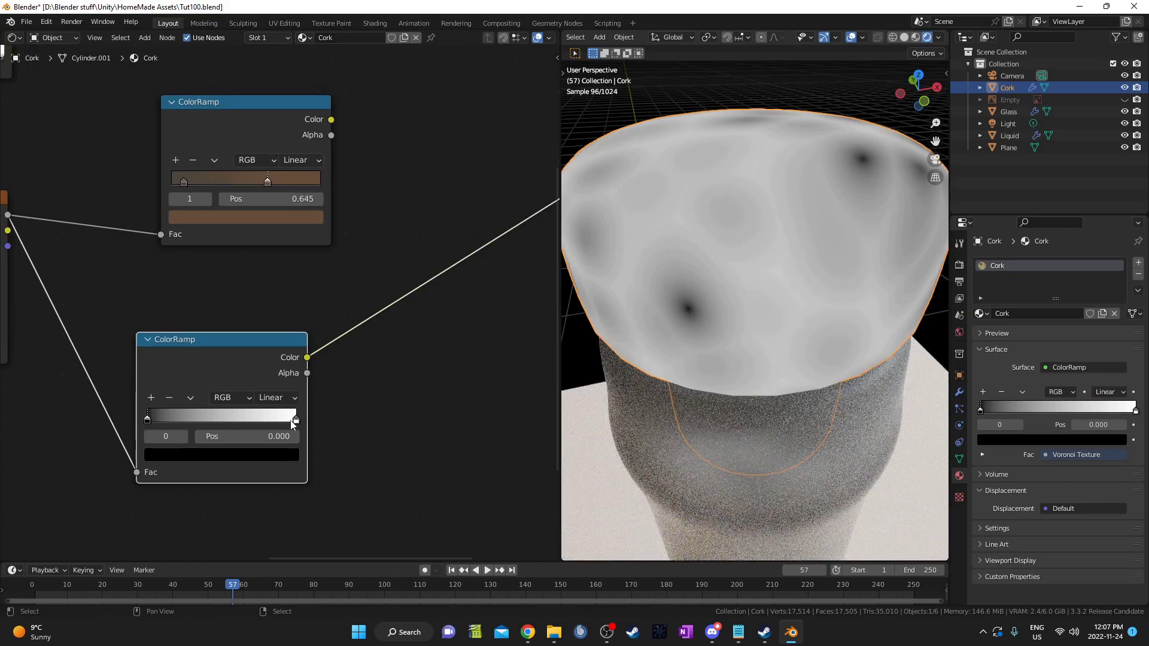
pyautogui.moveTo(294, 420); pyautogui.dragTo(205, 420)
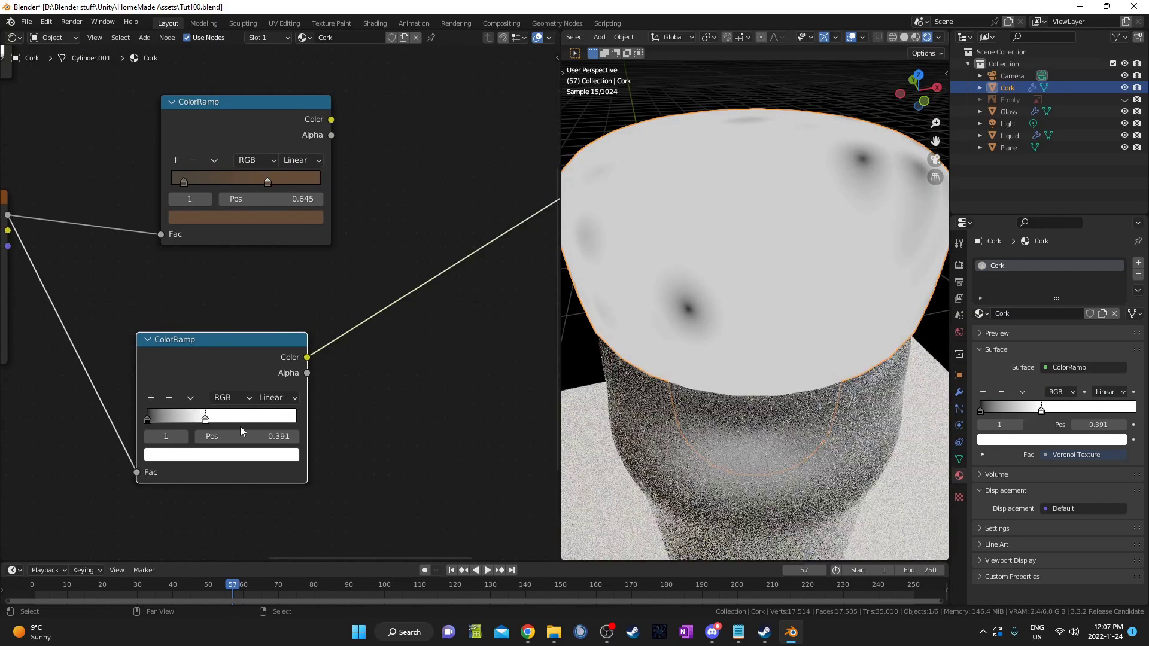
pyautogui.doubleClick(241, 437)
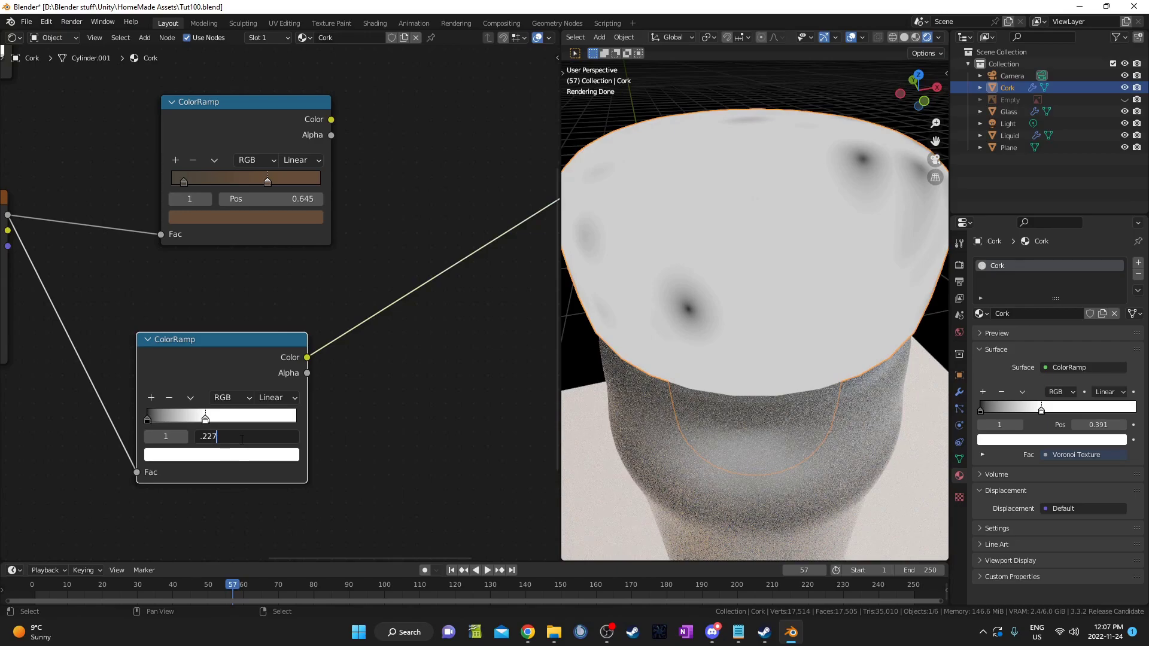
pyautogui.press('Return')
pyautogui.scroll(-3, 244, 431)
# Insert a Bump node on the link between the black-and-white ColorRamp and the Material Output
pyautogui.moveTo(379, 327); pyautogui.dragTo(256, 299, button='middle')
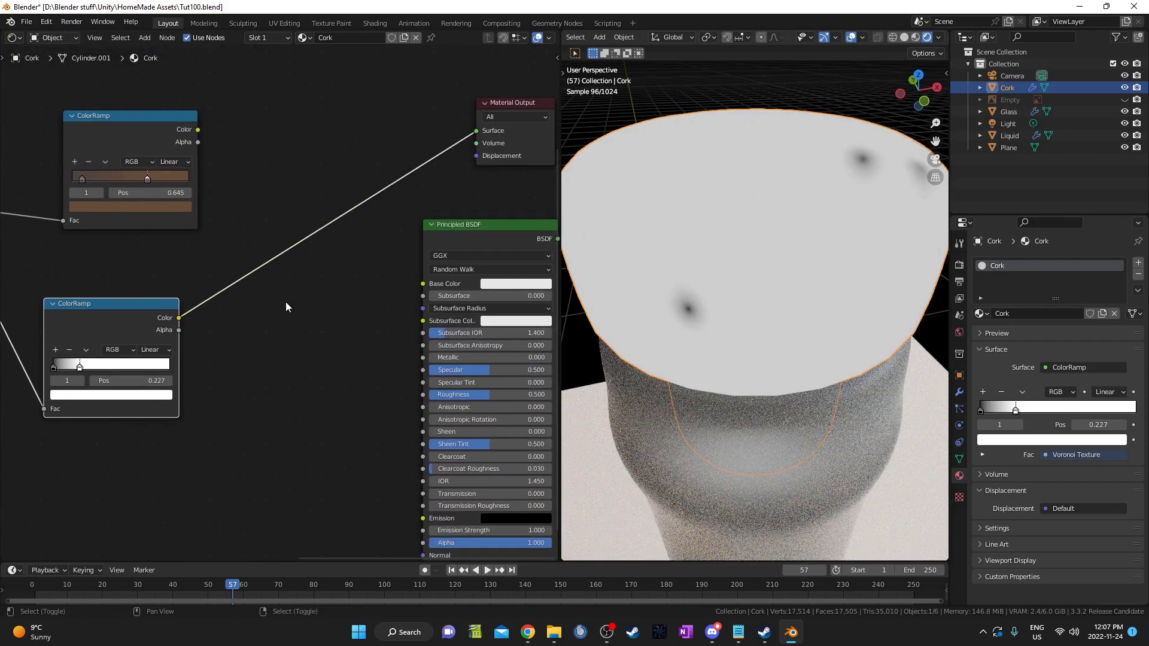
pyautogui.hotkey('shift', 'a')
pyautogui.write('bum')
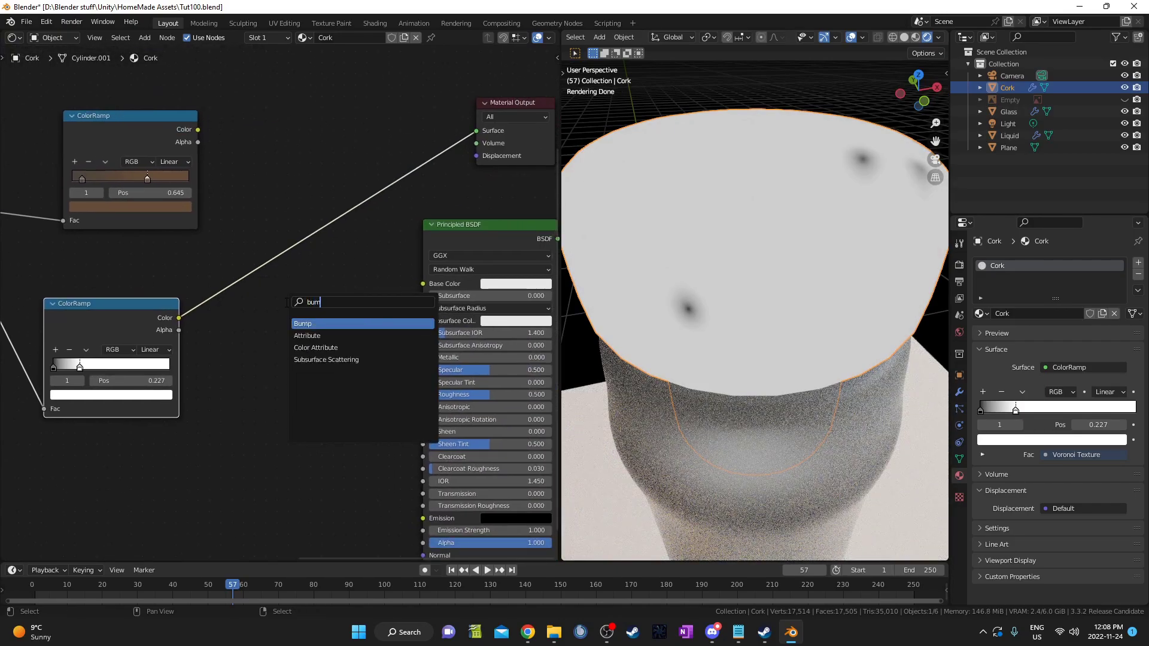
pyautogui.press('Return')
pyautogui.click(233, 266)
pyautogui.moveTo(339, 351); pyautogui.dragTo(95, 366, button='middle')
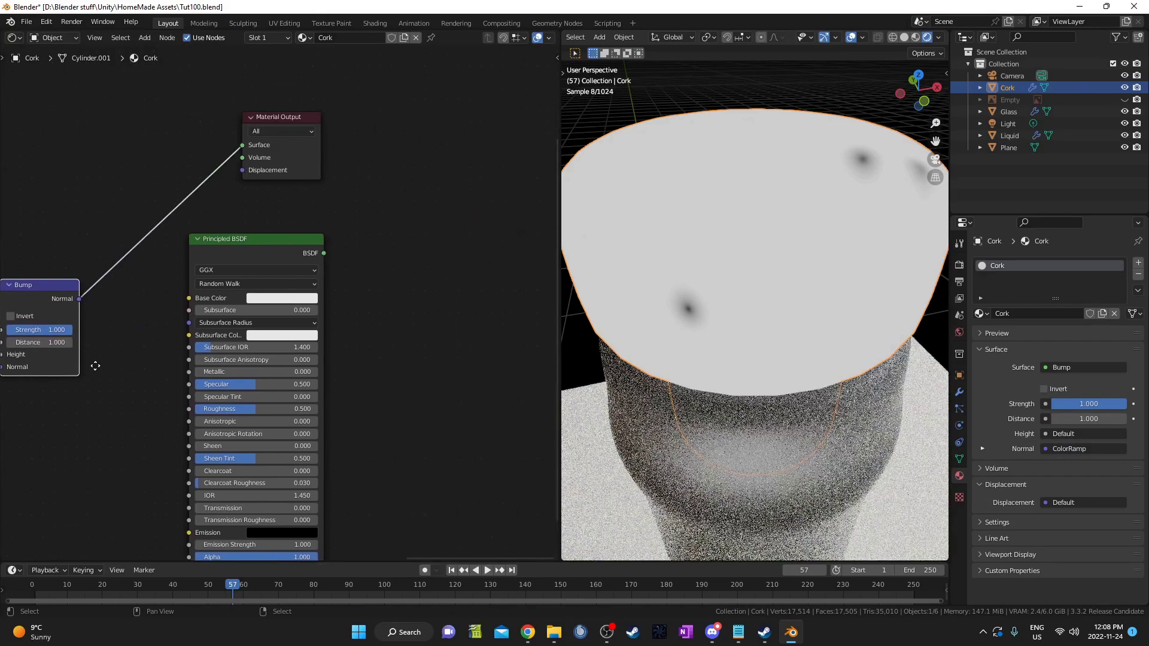
# Insert the Principled BSDF between the Bump node and Material Output, feeding Bump into its Normal input instead of Base Color
pyautogui.scroll(-3, 189, 273)
pyautogui.moveTo(199, 260); pyautogui.dragTo(185, 79)
pyautogui.moveTo(241, 230); pyautogui.dragTo(244, 337, button='middle')
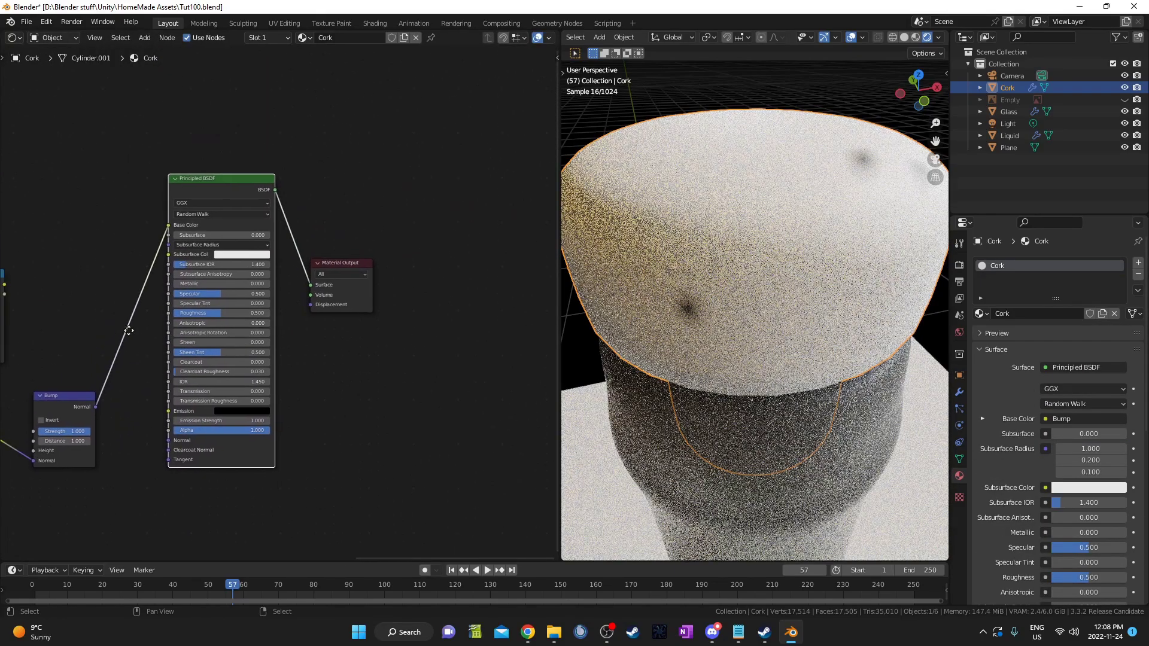
pyautogui.moveTo(128, 331); pyautogui.dragTo(173, 276, button='middle')
pyautogui.keyDown('alt'); pyautogui.moveTo(109, 349); pyautogui.dragTo(239, 335, button='right'); pyautogui.keyUp('alt')
pyautogui.moveTo(230, 281); pyautogui.dragTo(227, 332, button='middle')
pyautogui.moveTo(210, 219); pyautogui.dragTo(175, 334)
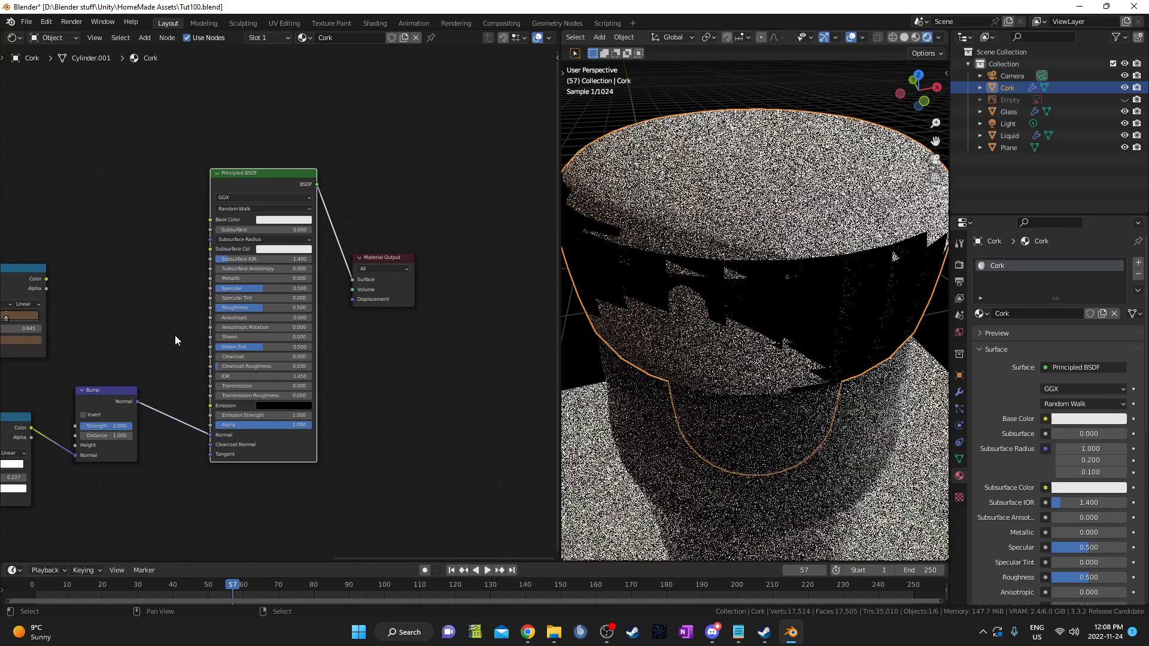
# Move the ColorRamp's link on the Bump node from the Normal input to the Height input
pyautogui.moveTo(169, 357); pyautogui.dragTo(257, 352, button='middle')
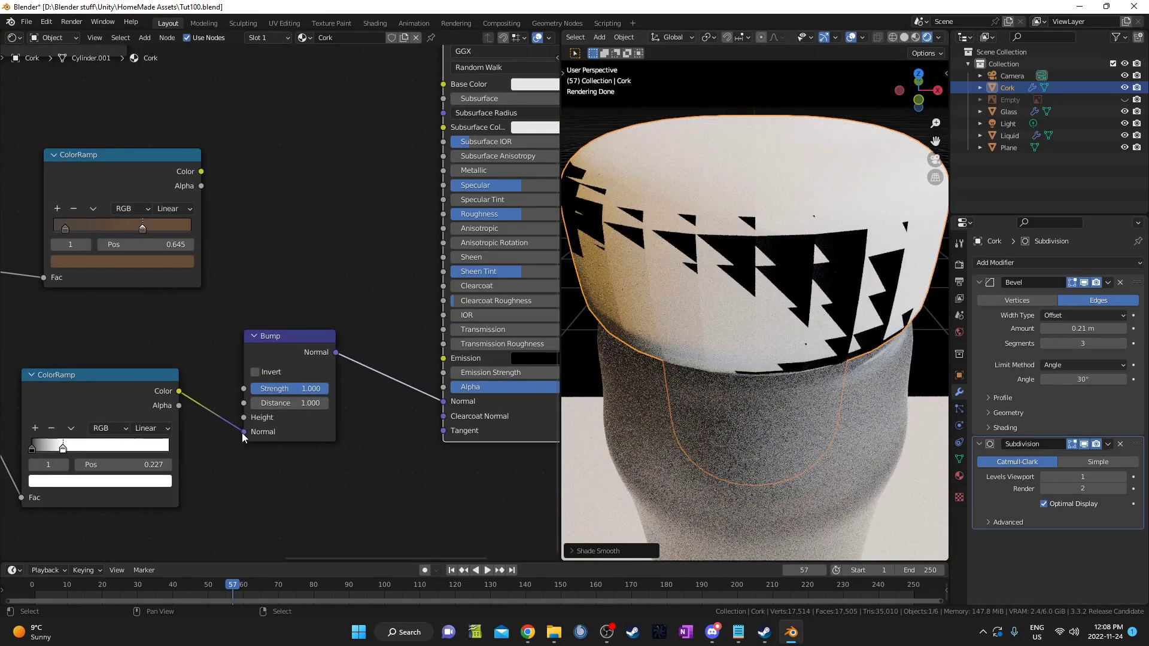
pyautogui.moveTo(243, 431); pyautogui.dragTo(243, 417)
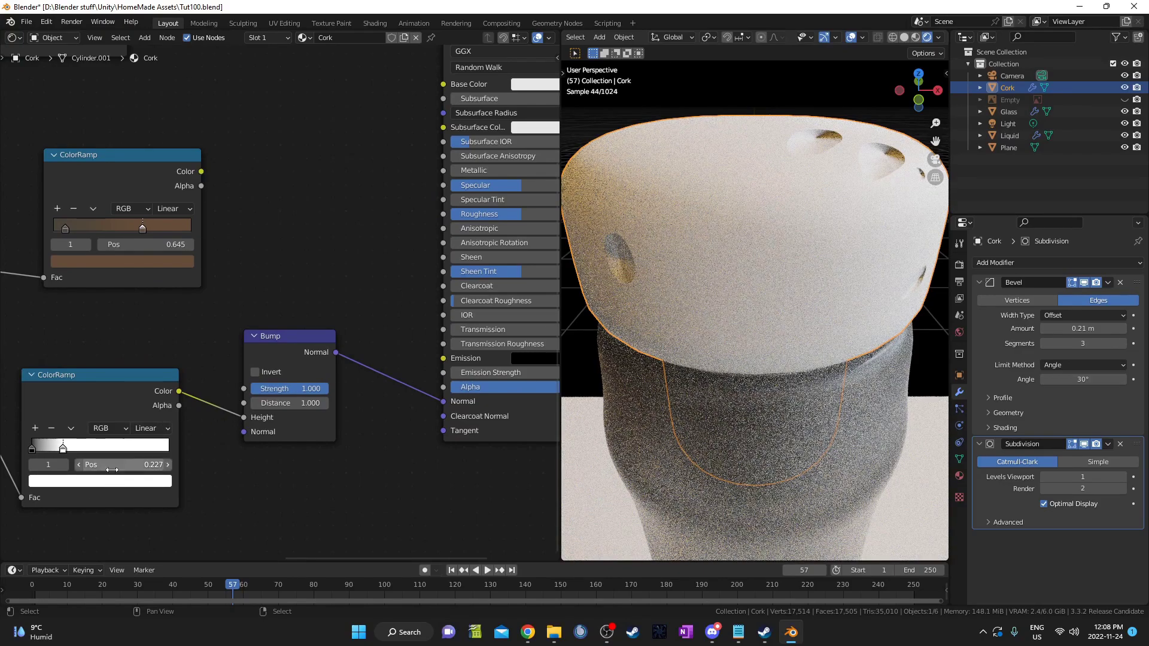
pyautogui.moveTo(317, 444); pyautogui.dragTo(291, 439, button='middle')
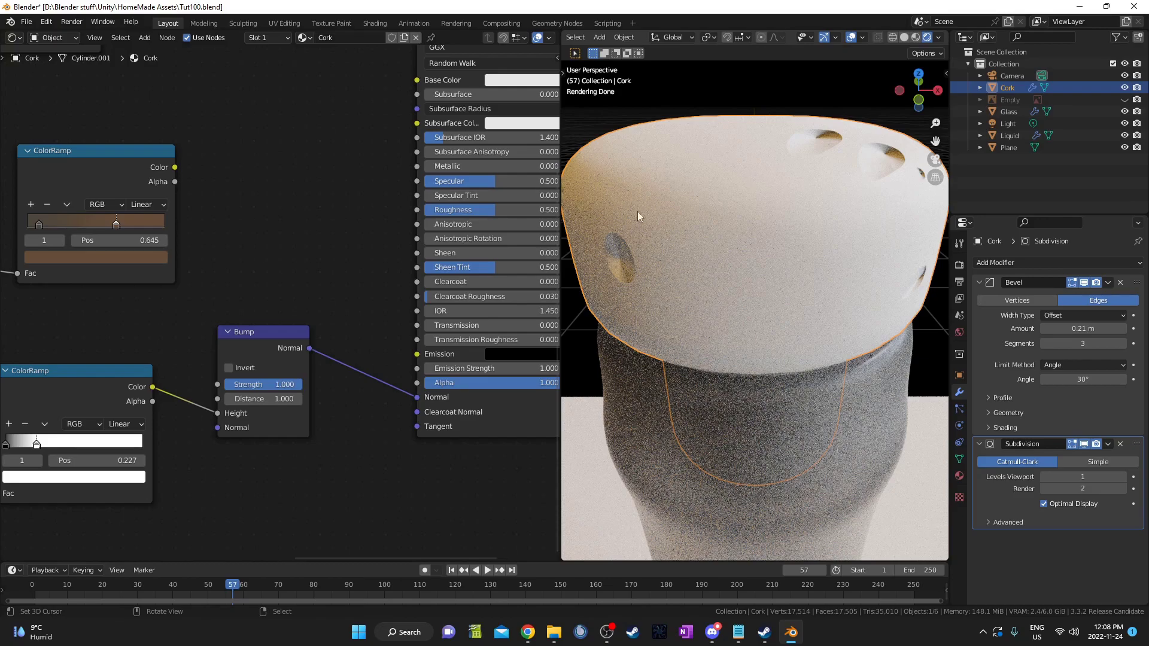
pyautogui.click(257, 383)
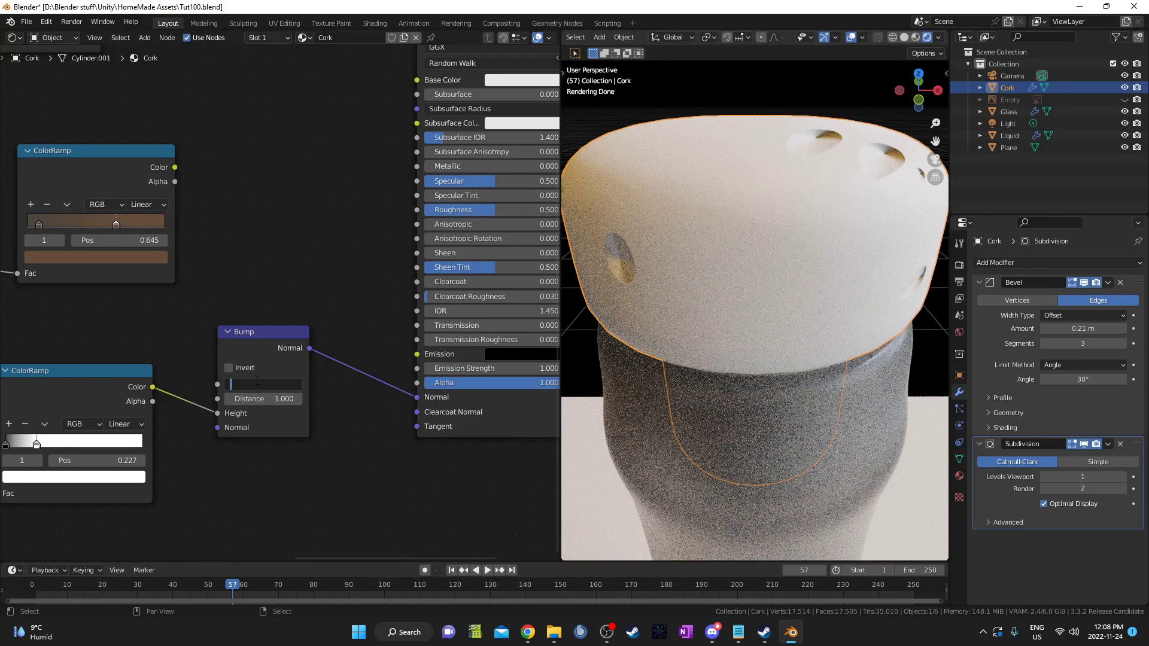
pyautogui.press('Return')
pyautogui.hotkey('ctrl', 'z')
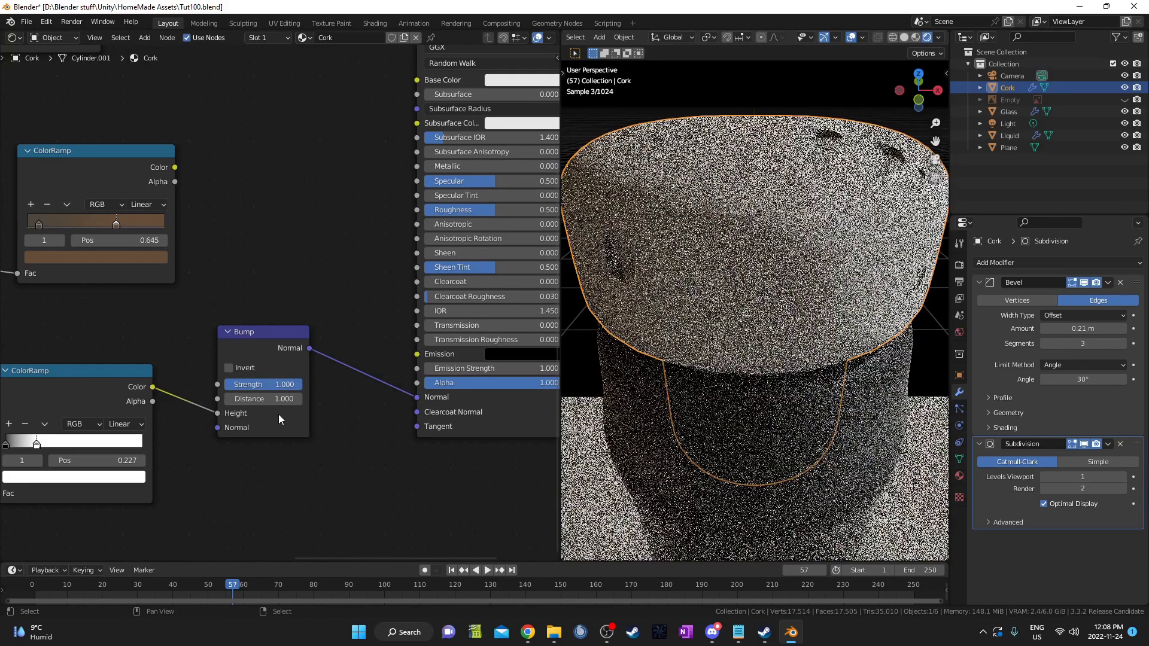
# Combine the three-stop ColorRamp and the brown ColorRamp with a Mix node, expand it and place it before the Principled BSDF
pyautogui.moveTo(301, 285); pyautogui.dragTo(346, 408, button='middle')
pyautogui.scroll(-4, 292, 379)
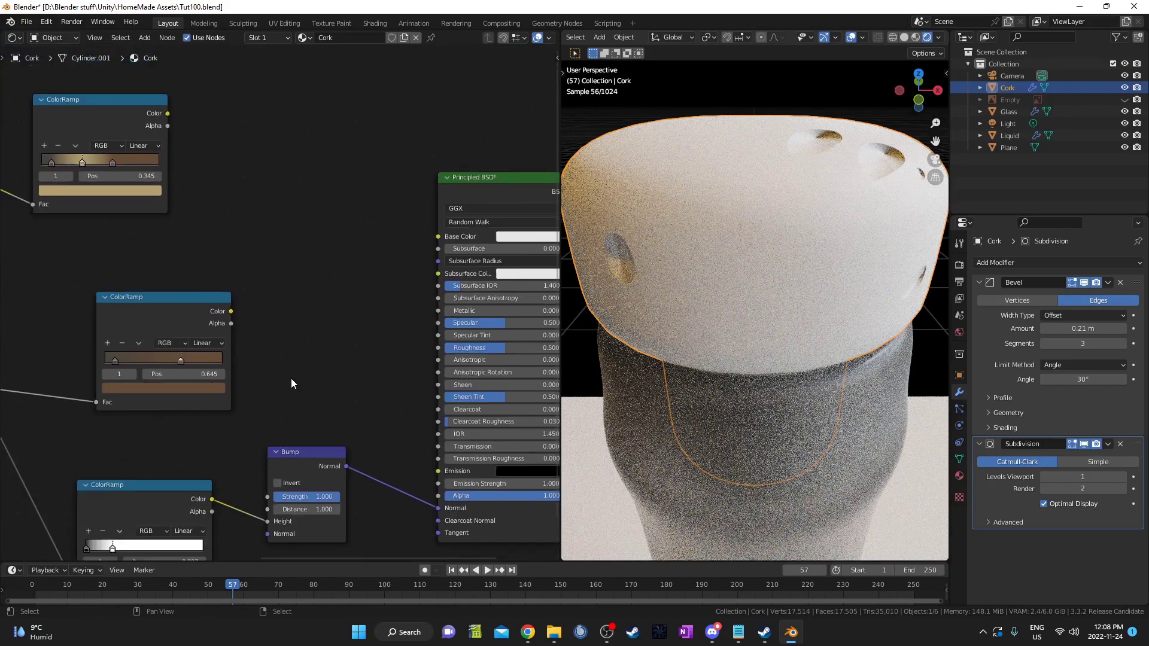
pyautogui.moveTo(239, 258); pyautogui.dragTo(325, 260, button='middle')
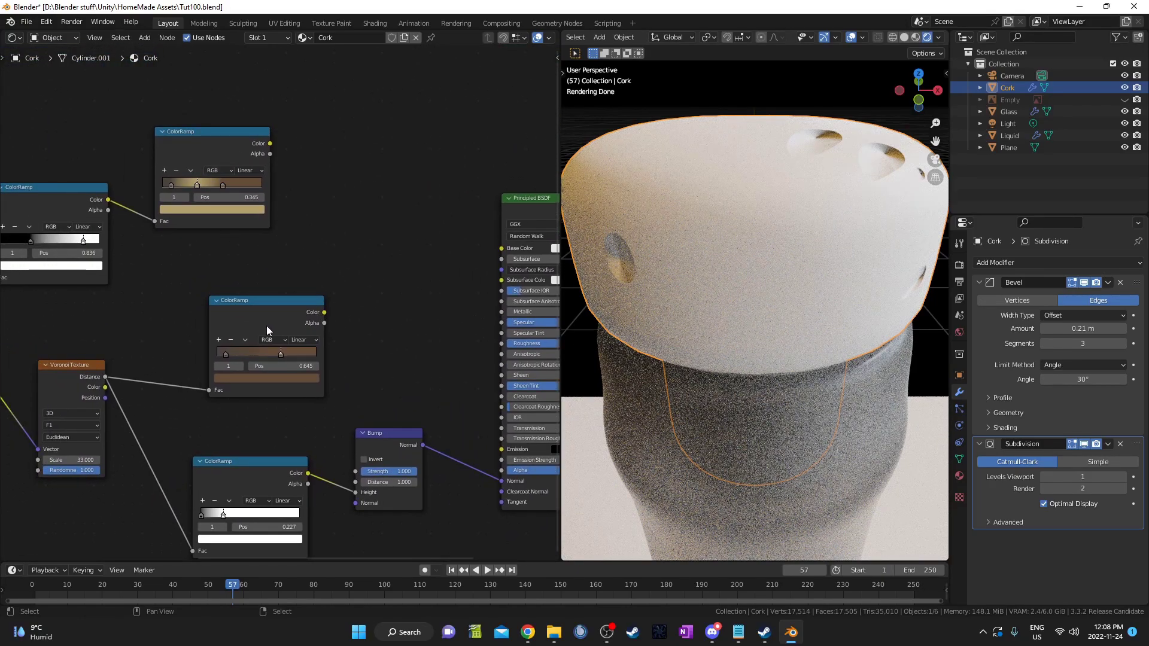
pyautogui.moveTo(264, 283); pyautogui.dragTo(256, 260, button='middle')
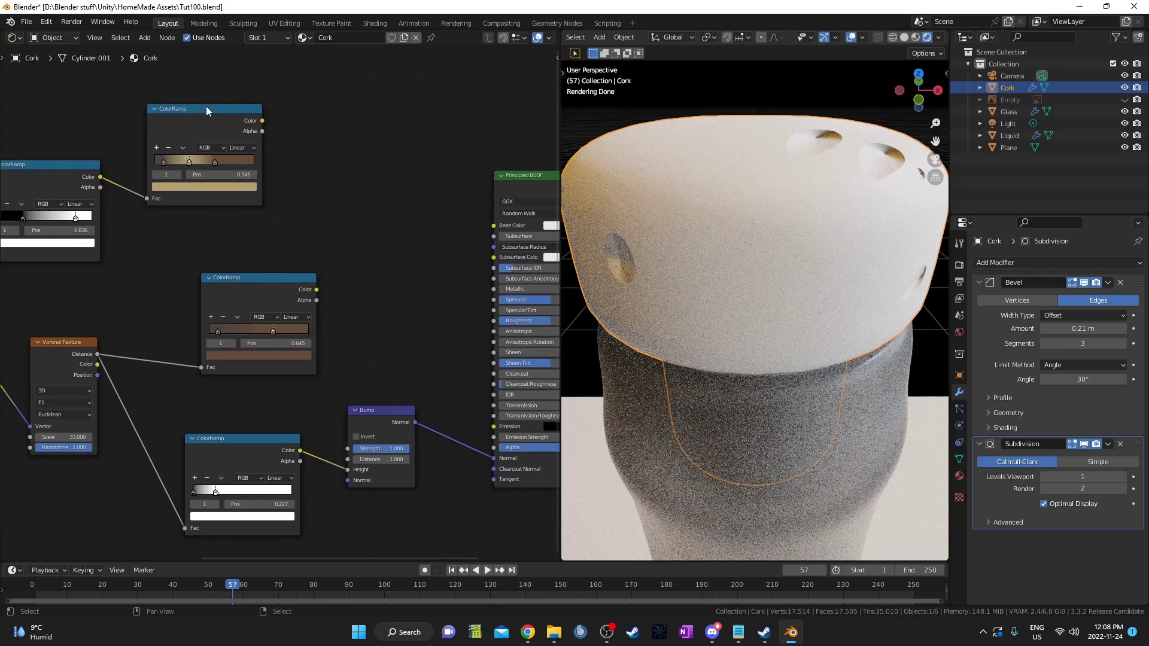
pyautogui.keyDown('ctrl'); pyautogui.keyDown('alt'); pyautogui.moveTo(205, 105); pyautogui.dragTo(266, 321, button='right'); pyautogui.keyUp('alt'); pyautogui.keyUp('ctrl')
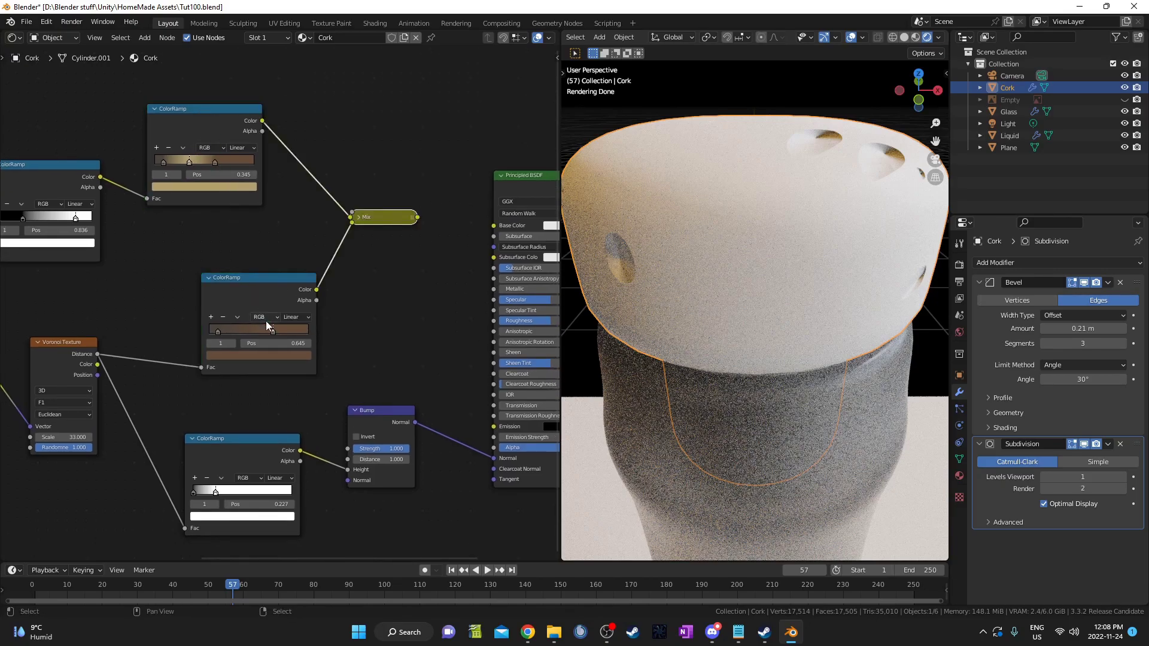
pyautogui.scroll(2, 275, 309)
pyautogui.moveTo(409, 299); pyautogui.dragTo(208, 350, button='middle')
pyautogui.press('h')
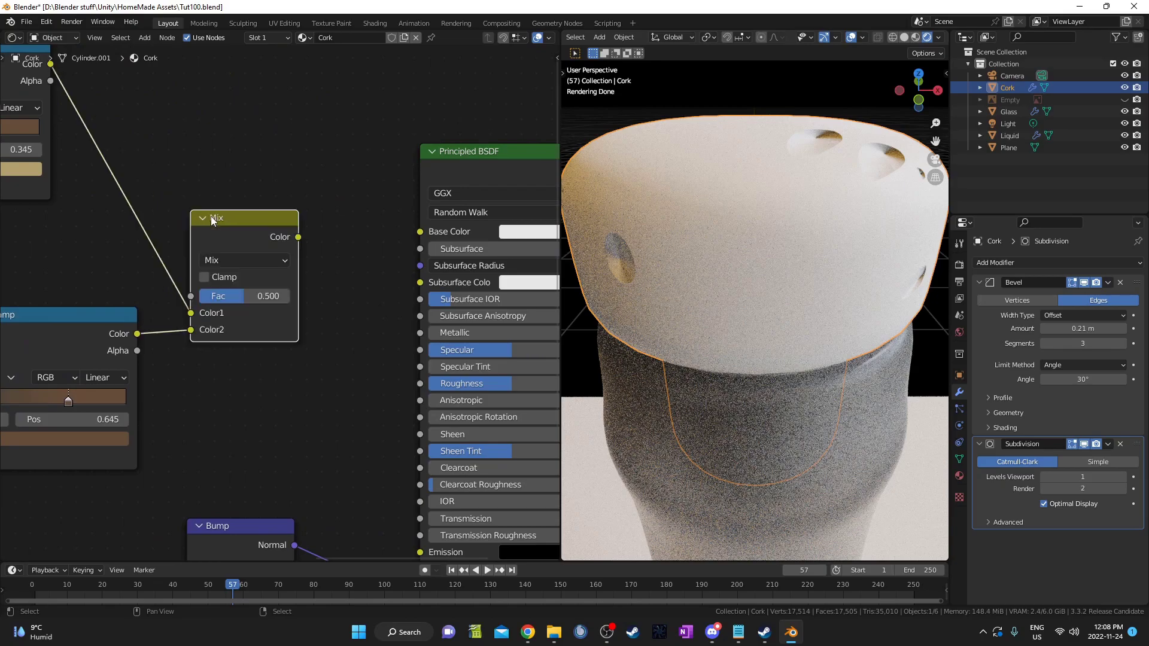
pyautogui.moveTo(228, 226); pyautogui.dragTo(245, 207)
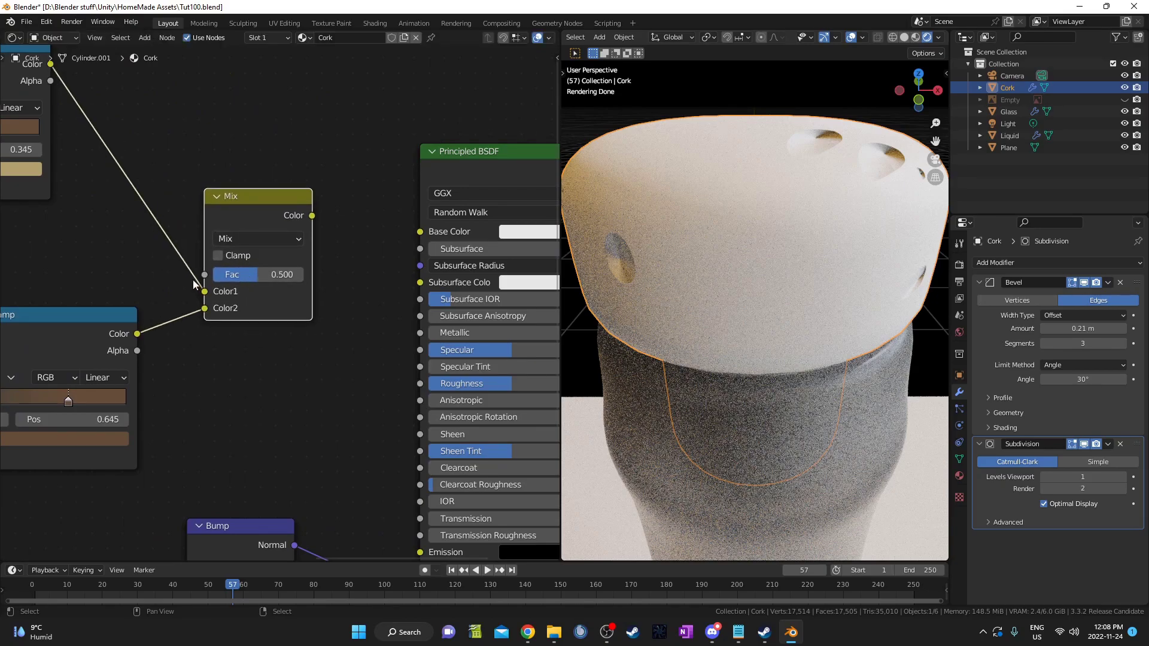
# Preview the Mix node on the cork and inspect the blended colors from above
pyautogui.moveTo(228, 347); pyautogui.dragTo(184, 348, button='middle')
pyautogui.scroll(-3, 184, 347)
pyautogui.keyDown('ctrl'); pyautogui.keyDown('shift'); pyautogui.click(234, 232); pyautogui.keyUp('shift'); pyautogui.keyUp('ctrl')
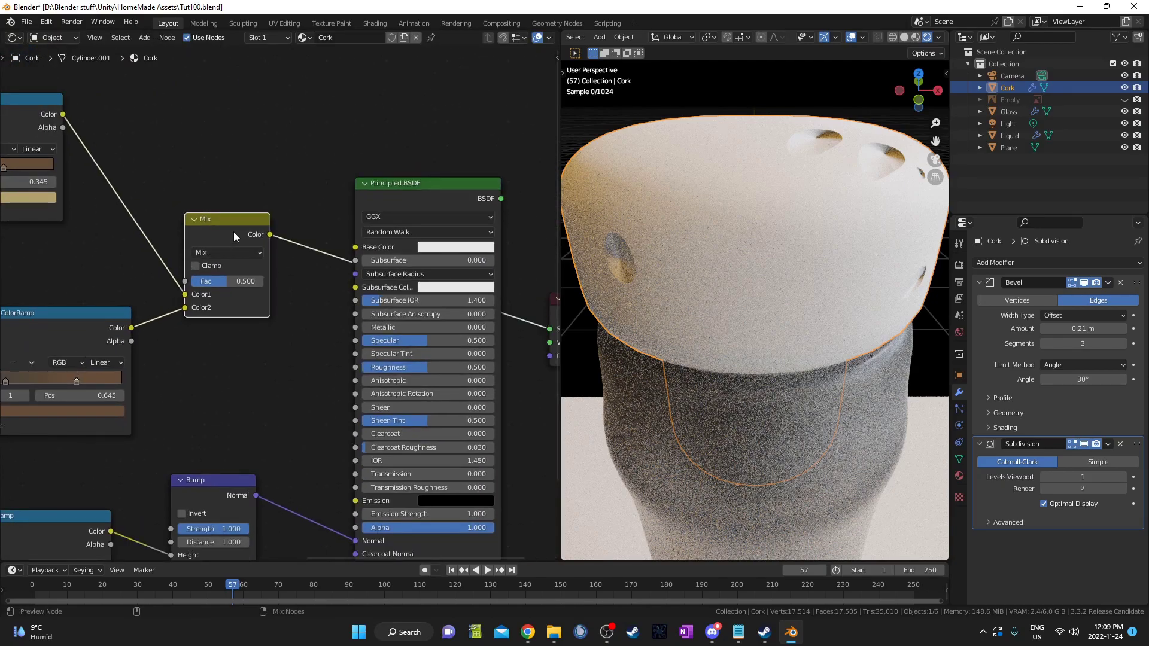
pyautogui.moveTo(780, 256); pyautogui.dragTo(740, 283, button='middle')
pyautogui.scroll(-4, 279, 306)
pyautogui.moveTo(157, 332); pyautogui.dragTo(195, 287, button='middle')
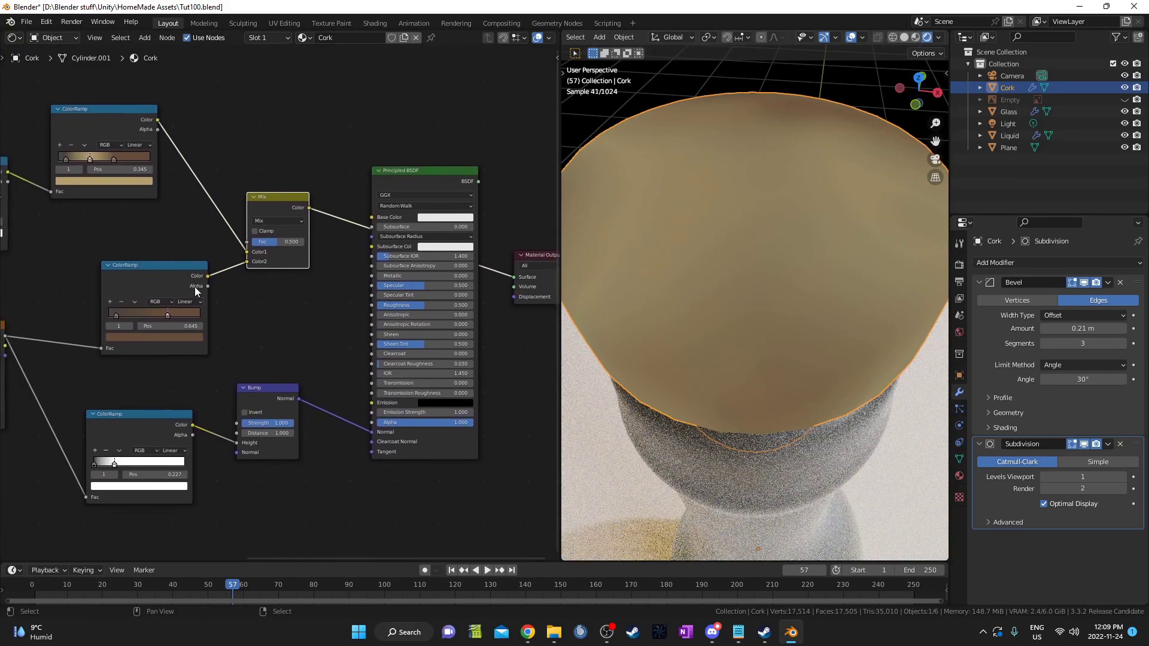
# Connect the Mix node's Color to the Principled BSDF's Base Color and show the full shader on the cork
pyautogui.moveTo(309, 208); pyautogui.dragTo(373, 218)
pyautogui.keyDown('ctrl'); pyautogui.scroll(-3, 385, 199); pyautogui.keyUp('ctrl')
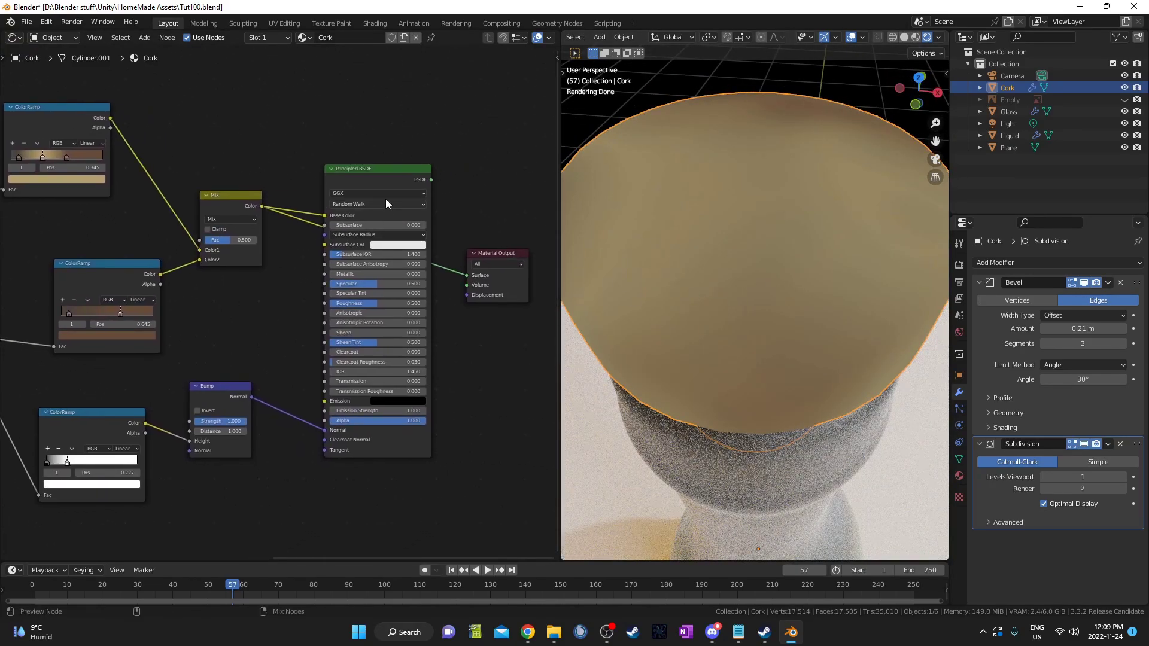
pyautogui.moveTo(710, 323); pyautogui.dragTo(673, 328, button='middle')
pyautogui.scroll(-5, 699, 283)
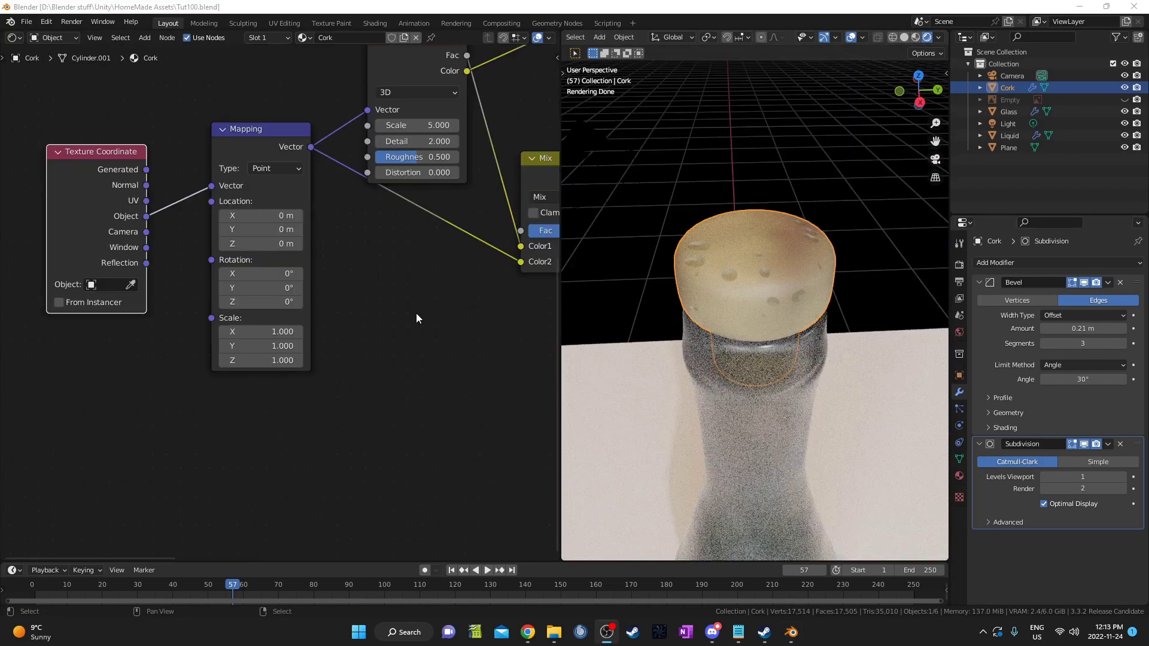
# Set the Mapping node's scale to 3 on the X, Y and Z axes
pyautogui.moveTo(418, 321); pyautogui.dragTo(328, 382, button='middle')
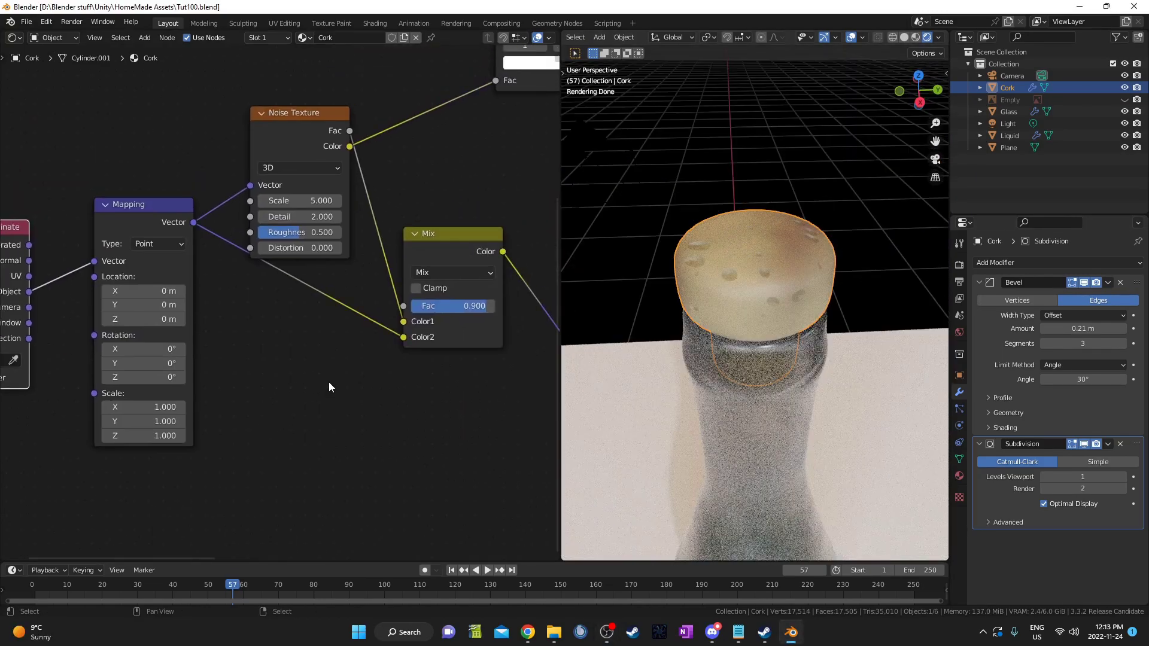
pyautogui.moveTo(136, 249); pyautogui.dragTo(217, 252, button='middle')
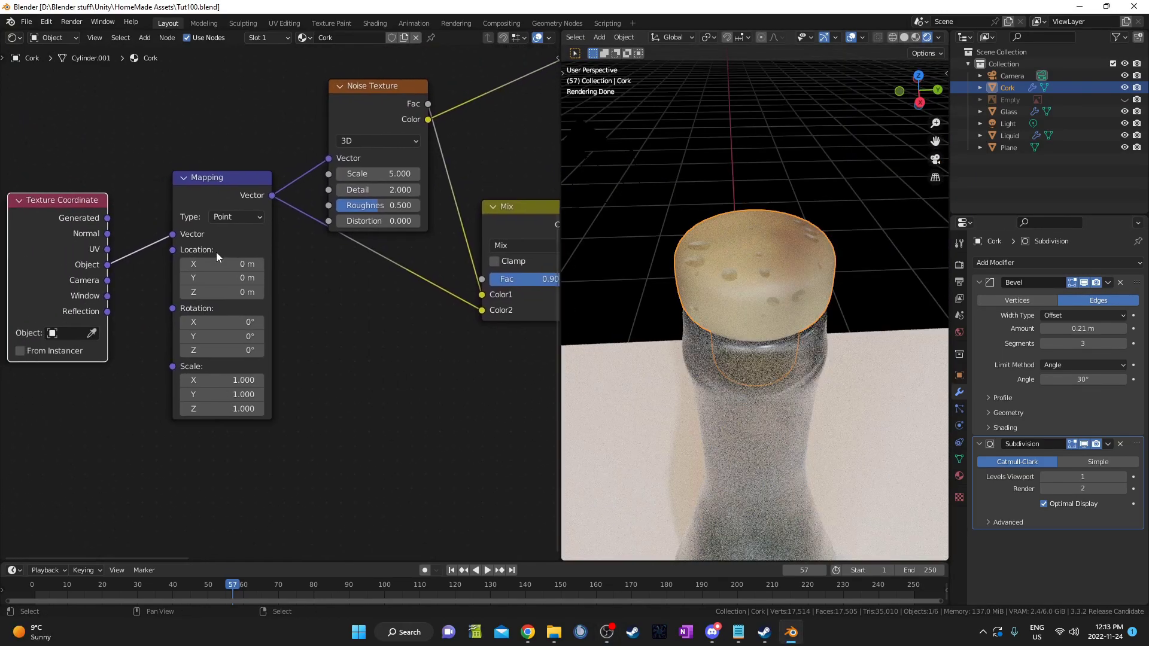
pyautogui.scroll(1, 228, 386)
pyautogui.moveTo(228, 386); pyautogui.dragTo(226, 348, button='middle')
pyautogui.moveTo(222, 358); pyautogui.dragTo(223, 392)
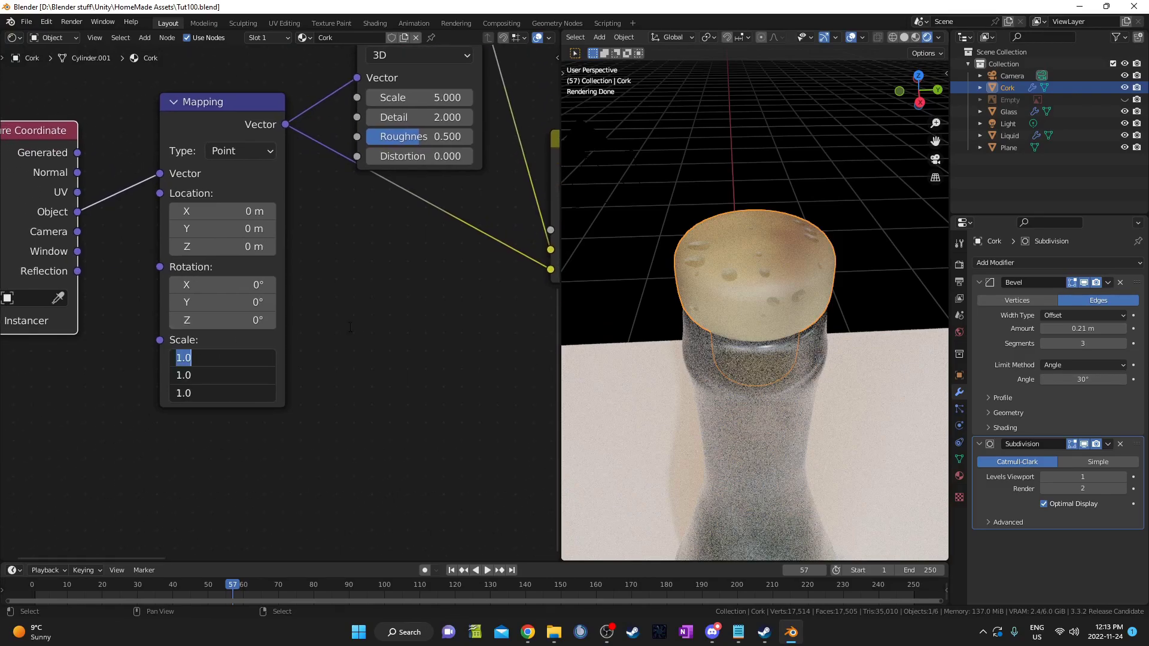
pyautogui.write('3')
pyautogui.press('Return')
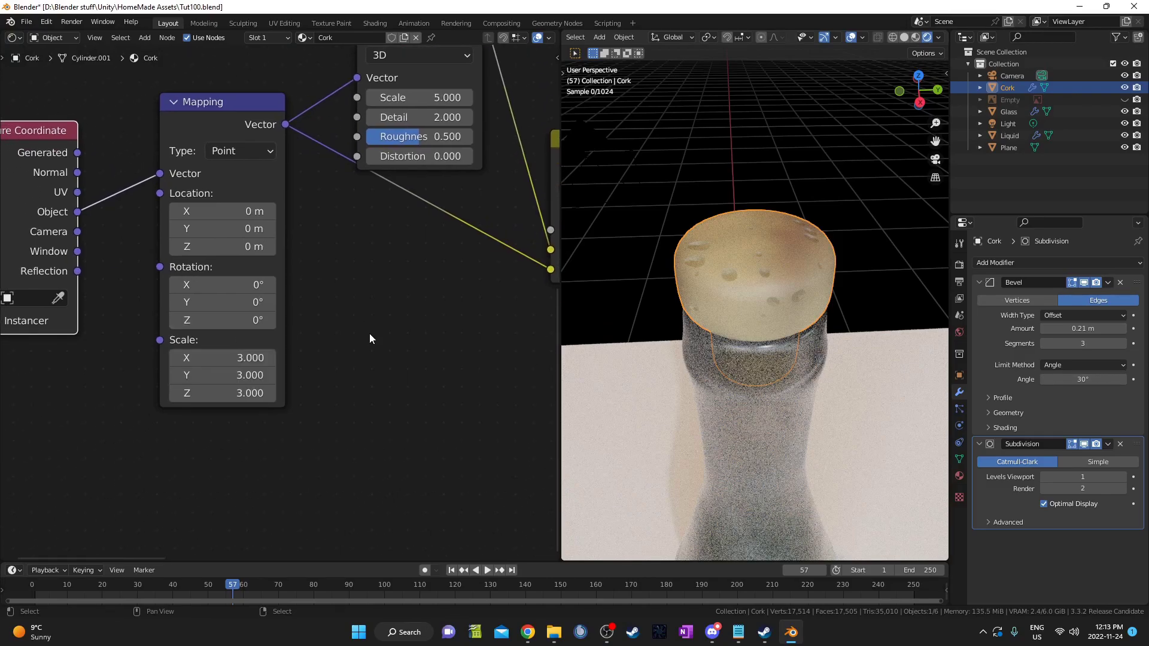
pyautogui.moveTo(720, 302); pyautogui.dragTo(761, 342, button='middle')
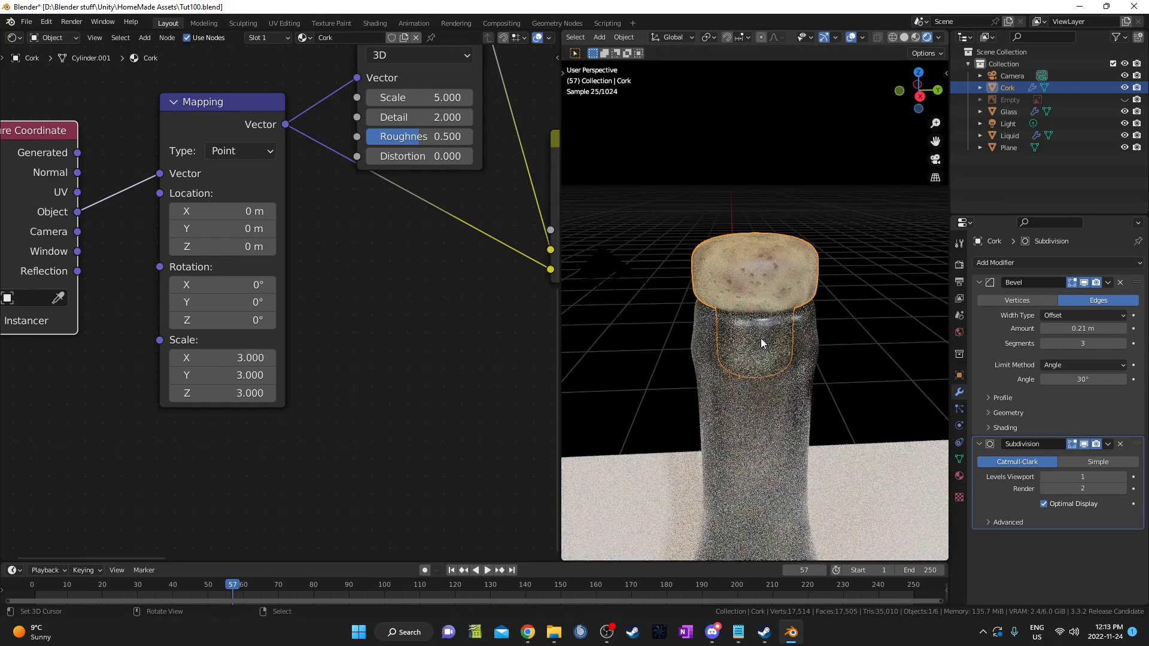
# Set the Bump node's strength to 0.5 and check the cork up close
pyautogui.scroll(-4, 761, 341)
pyautogui.moveTo(404, 389); pyautogui.dragTo(101, 344, button='middle')
pyautogui.moveTo(438, 357); pyautogui.dragTo(59, 354, button='middle')
pyautogui.moveTo(400, 322); pyautogui.dragTo(236, 313, button='middle')
pyautogui.scroll(-4, 293, 311)
pyautogui.scroll(4, 316, 295)
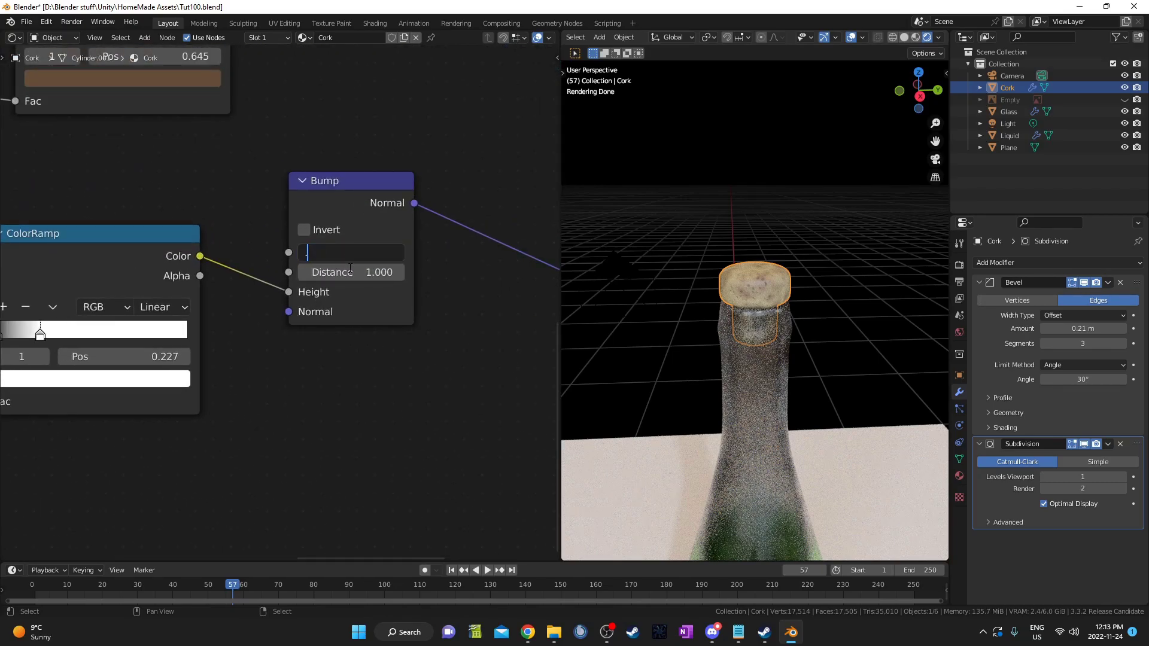
pyautogui.write('5')
pyautogui.press('Return')
pyautogui.scroll(4, 836, 429)
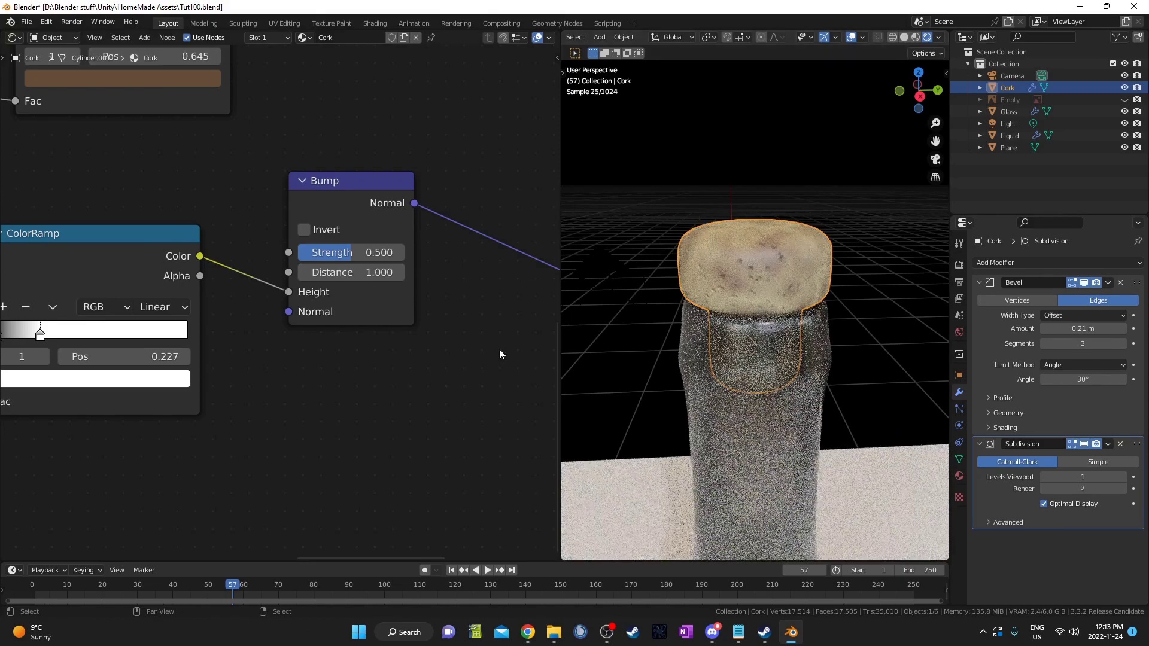
# Reduce the Bump node's strength to 0.2
pyautogui.click(349, 253)
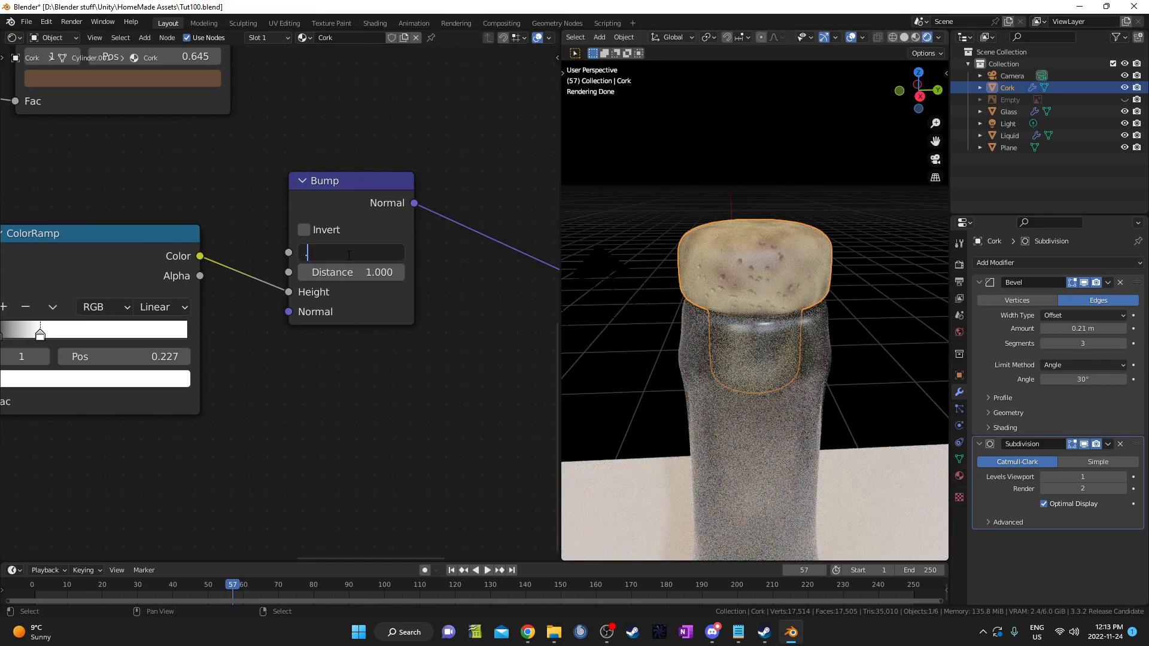
pyautogui.write('.2')
pyautogui.press('Return')
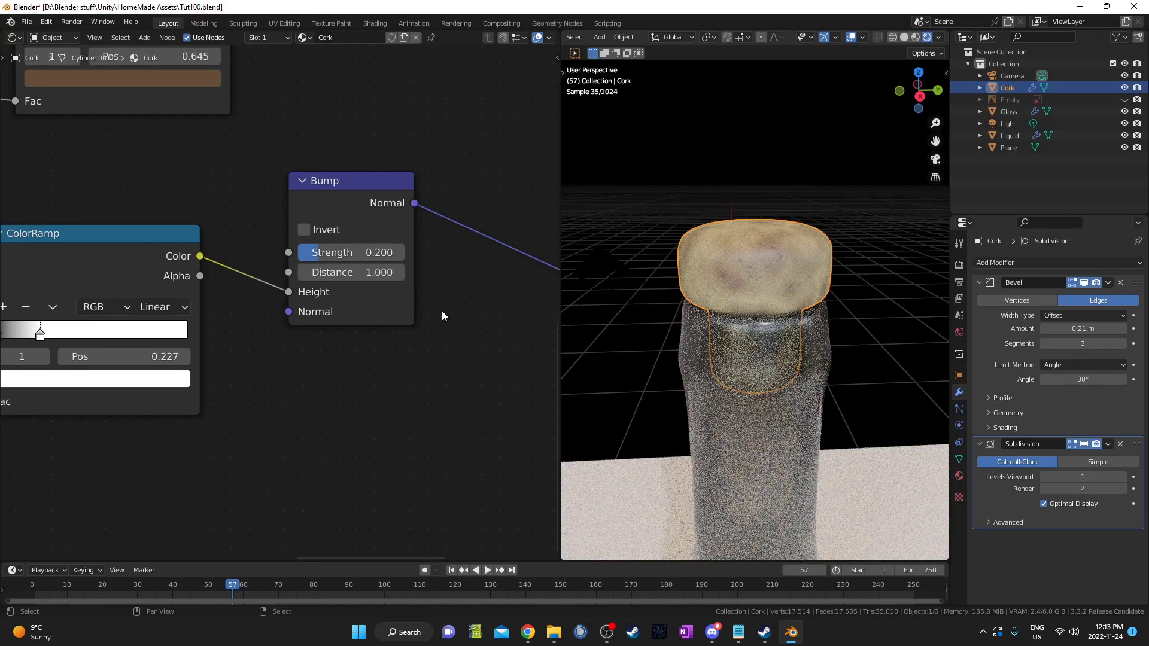
# Set the Bump node's strength to 0.3 and save the file
pyautogui.click(368, 250)
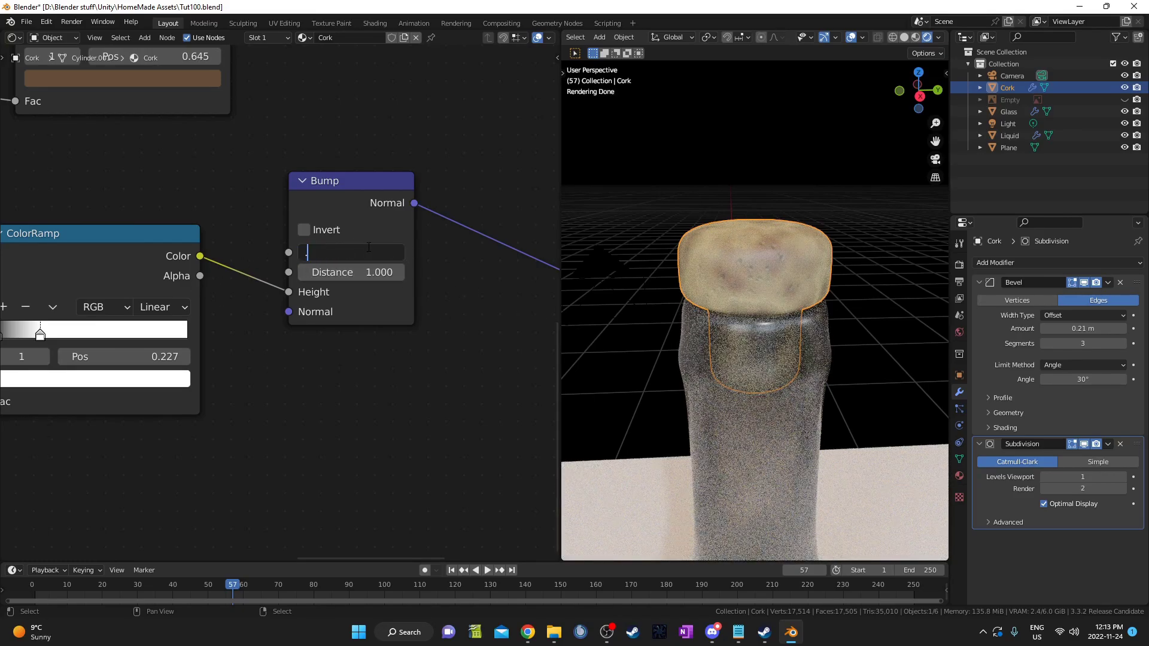
pyautogui.press('Return')
pyautogui.hotkey('ctrl', 's')
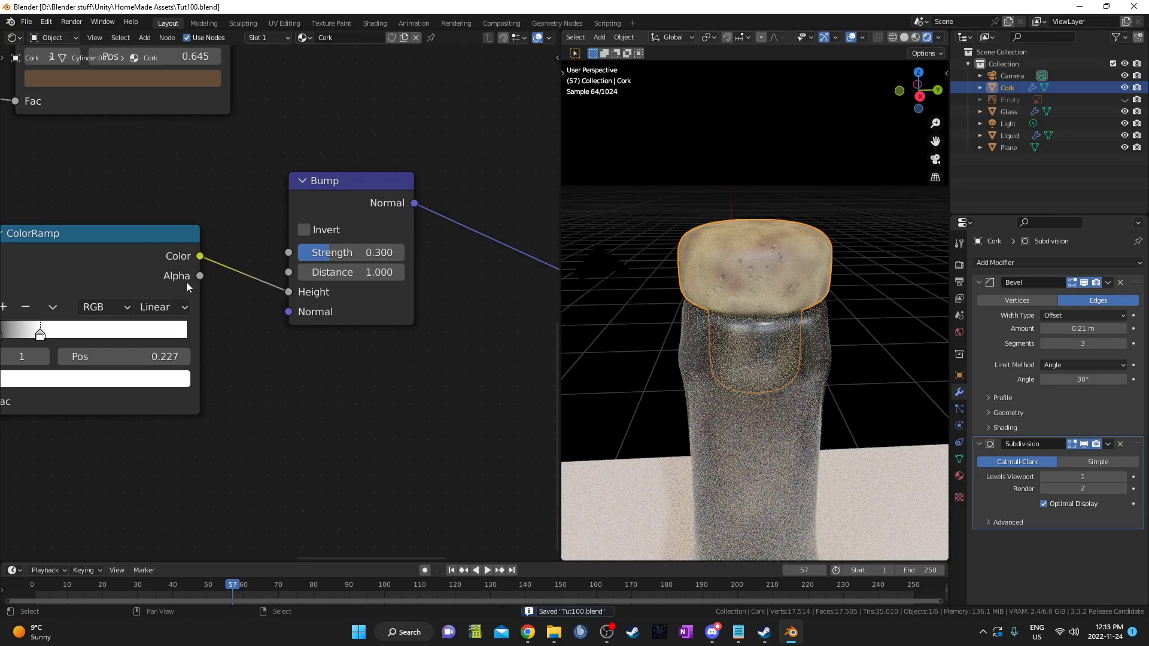
# Set the factor of the Mix node feeding the Voronoi Texture to 0.8
pyautogui.moveTo(33, 328); pyautogui.dragTo(317, 345, button='middle')
pyautogui.scroll(-5, 316, 346)
pyautogui.moveTo(50, 325); pyautogui.dragTo(287, 413, button='middle')
pyautogui.scroll(4, 304, 412)
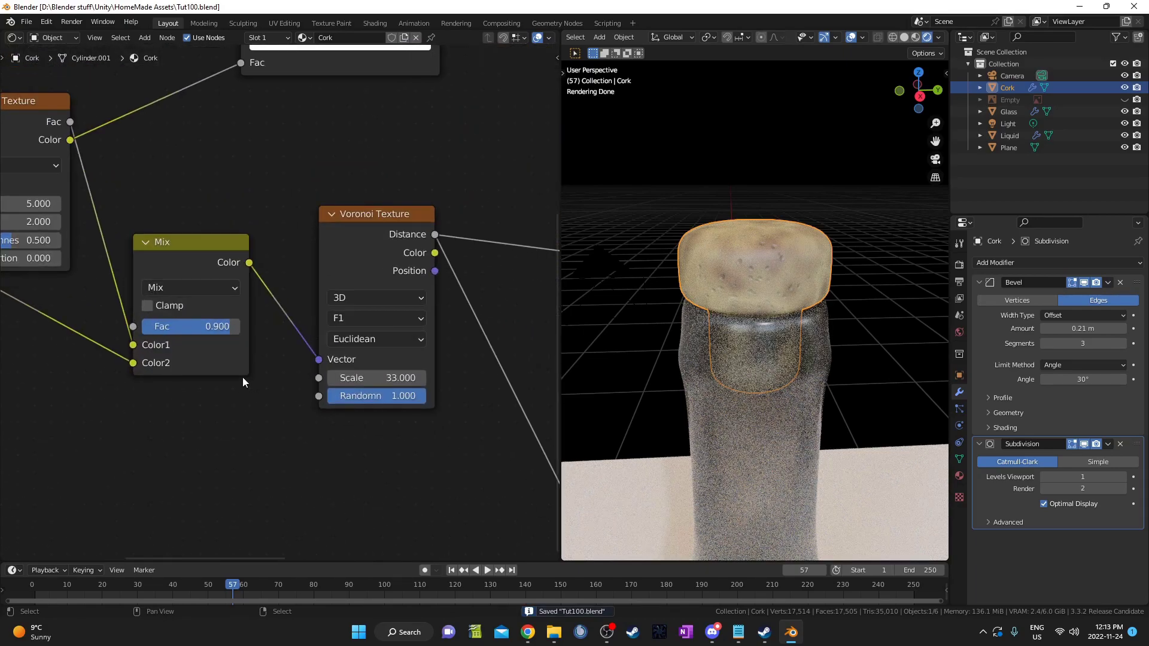
pyautogui.moveTo(186, 356); pyautogui.dragTo(315, 357, button='middle')
pyautogui.scroll(4, 332, 327)
pyautogui.click(409, 341)
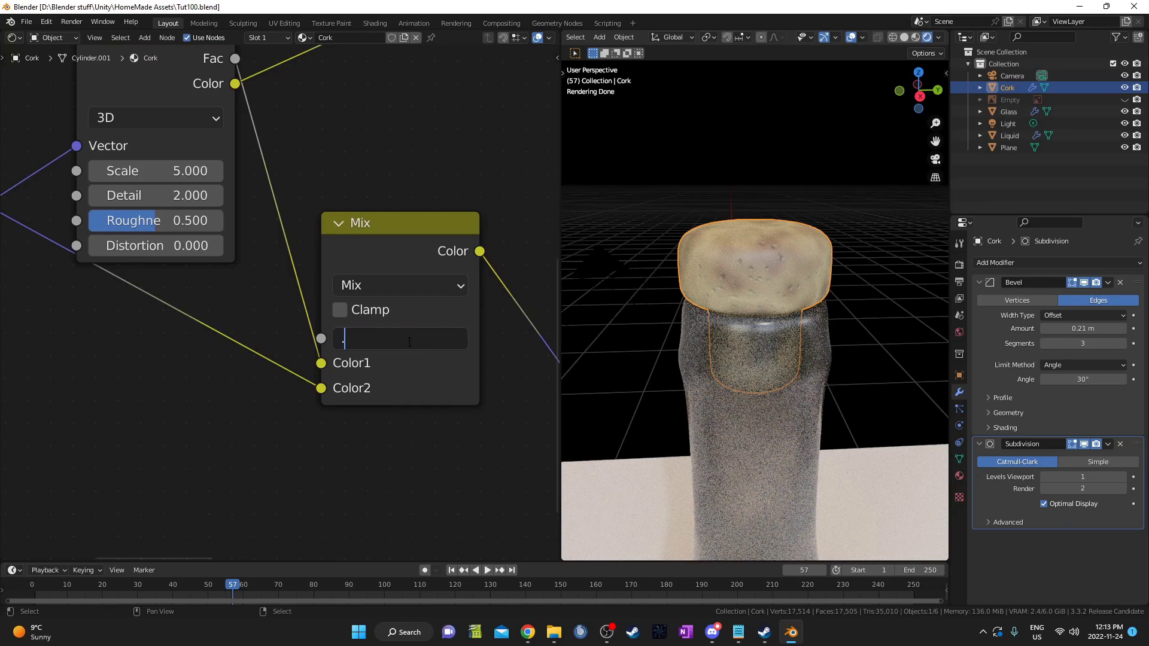
pyautogui.press('Return')
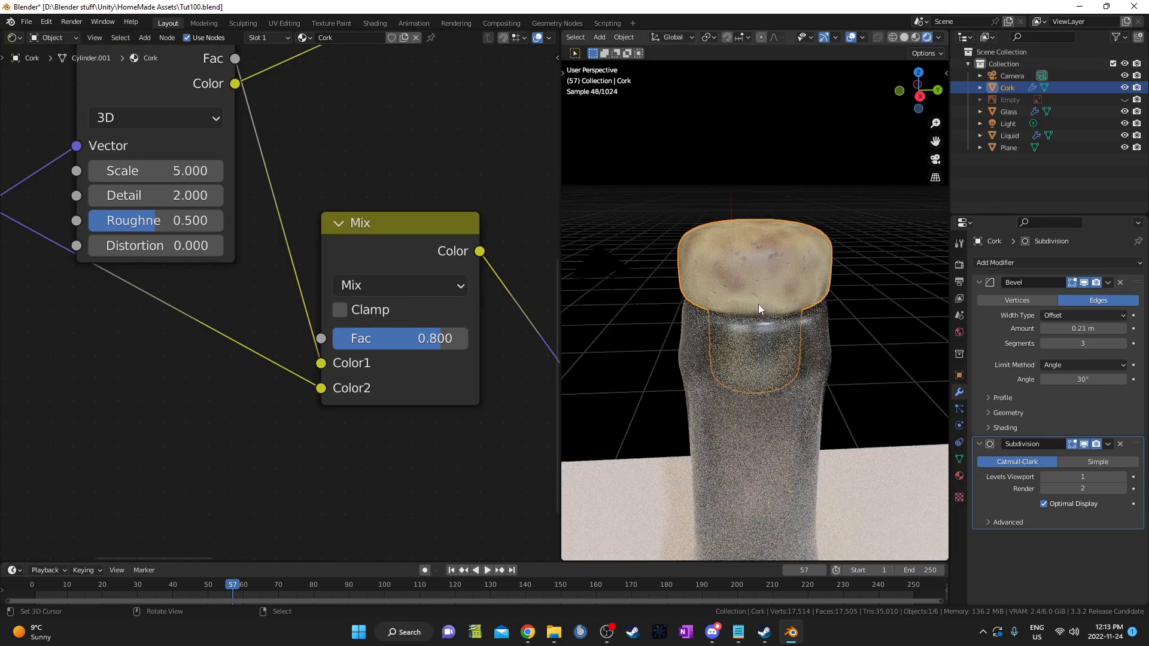
# Try a Noise Texture scale of 10 with a Mix factor of 0.93 and inspect the cork's top
pyautogui.scroll(2, 759, 304)
pyautogui.moveTo(256, 143); pyautogui.dragTo(339, 262, button='middle')
pyautogui.keyDown('ctrl'); pyautogui.moveTo(243, 303); pyautogui.dragTo(272, 304); pyautogui.keyUp('ctrl')
pyautogui.moveTo(349, 362); pyautogui.dragTo(208, 313, button='middle')
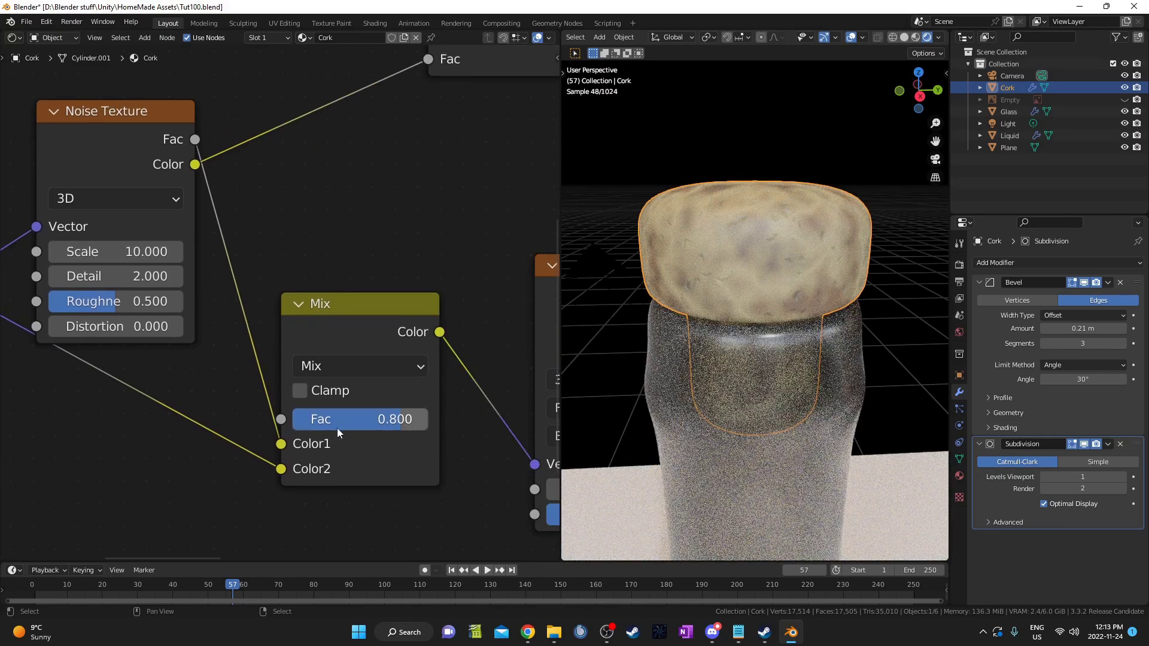
pyautogui.moveTo(336, 428); pyautogui.dragTo(419, 419)
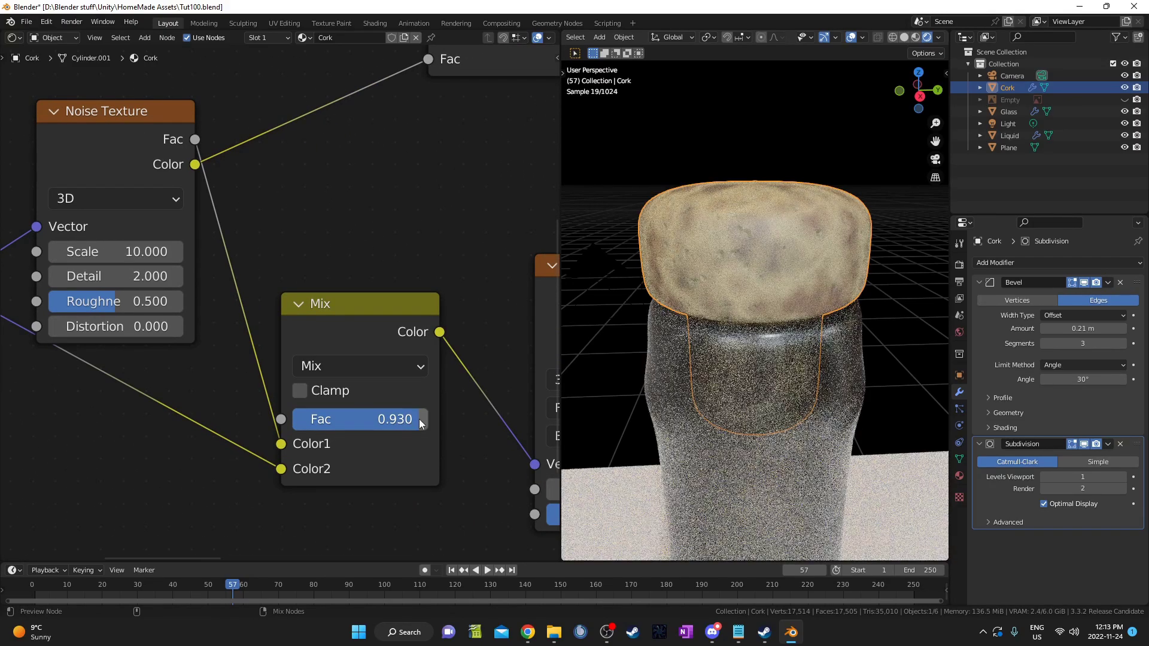
pyautogui.moveTo(789, 299)
pyautogui.mouseDown(button='middle')
pyautogui.moveTo(815, 281)
pyautogui.moveTo(803, 300)
pyautogui.mouseUp(button='middle')
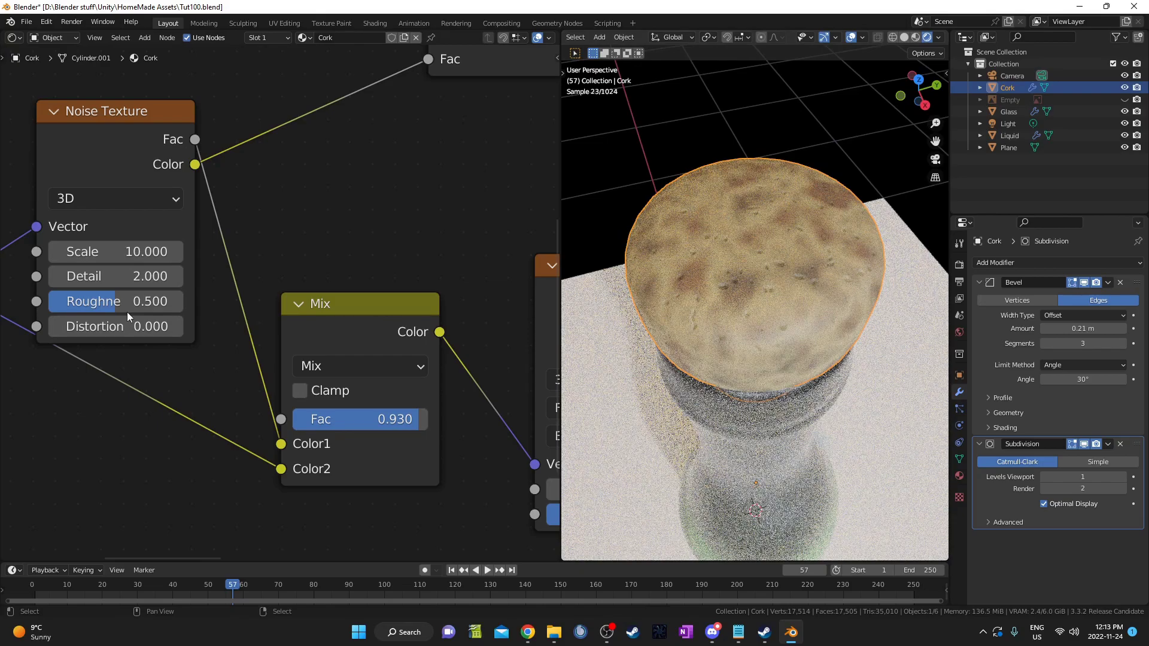
# Undo the last changes to the Mix factor and the Noise Texture scale
pyautogui.scroll(-10, 135, 305)
pyautogui.moveTo(336, 217); pyautogui.dragTo(215, 241, button='middle')
pyautogui.scroll(-4, 103, 302)
pyautogui.scroll(9, 122, 332)
pyautogui.scroll(5, 170, 343)
pyautogui.moveTo(130, 335); pyautogui.dragTo(233, 328, button='middle')
pyautogui.hotkey('ctrl', 'z')
pyautogui.hotkey('ctrl', 'z')
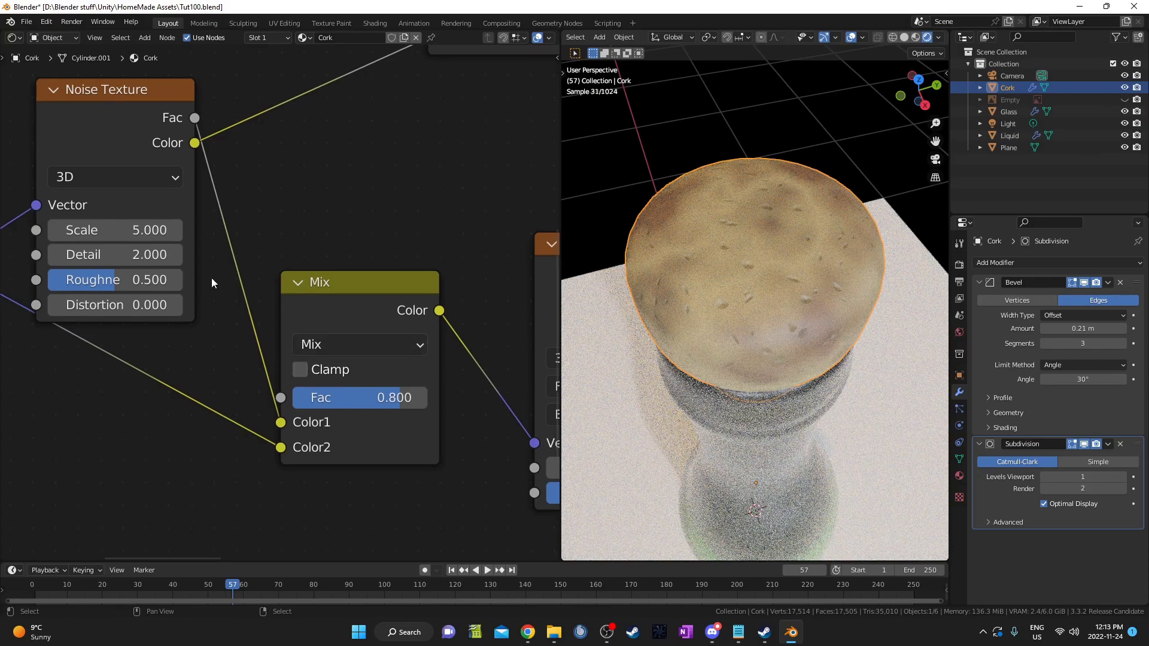
# Set the factor of the Mix node between the Noise and Voronoi textures to 0.85
pyautogui.click(389, 397)
pyautogui.write('.85')
pyautogui.press('Return')
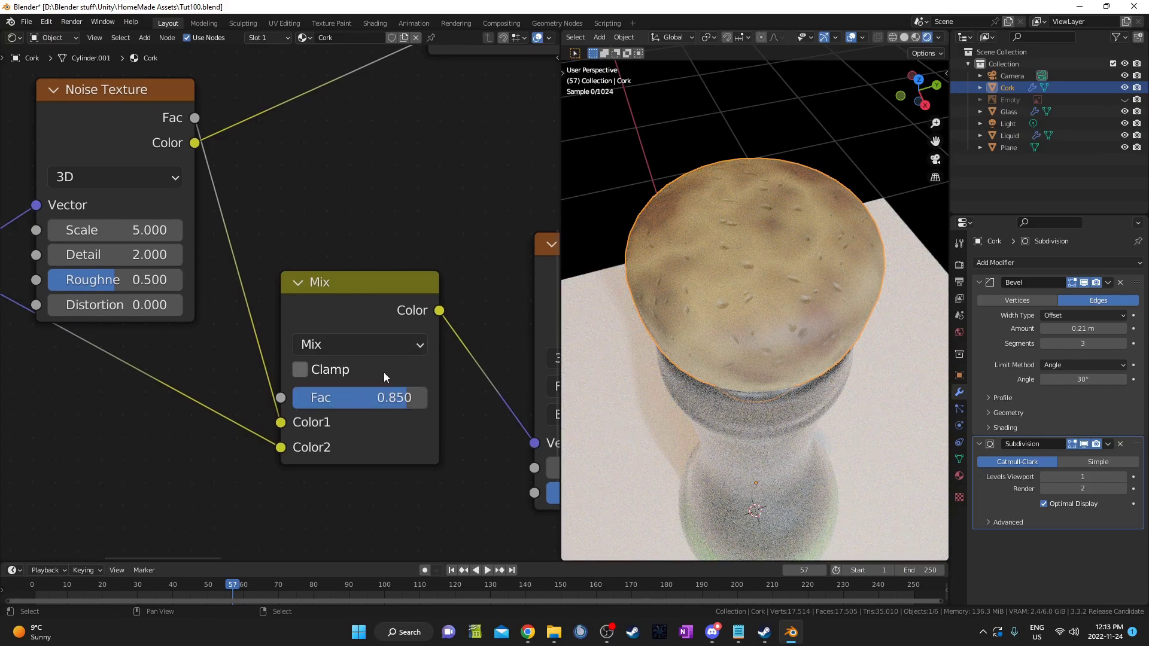
pyautogui.scroll(-2, 383, 372)
pyautogui.scroll(-5, 652, 333)
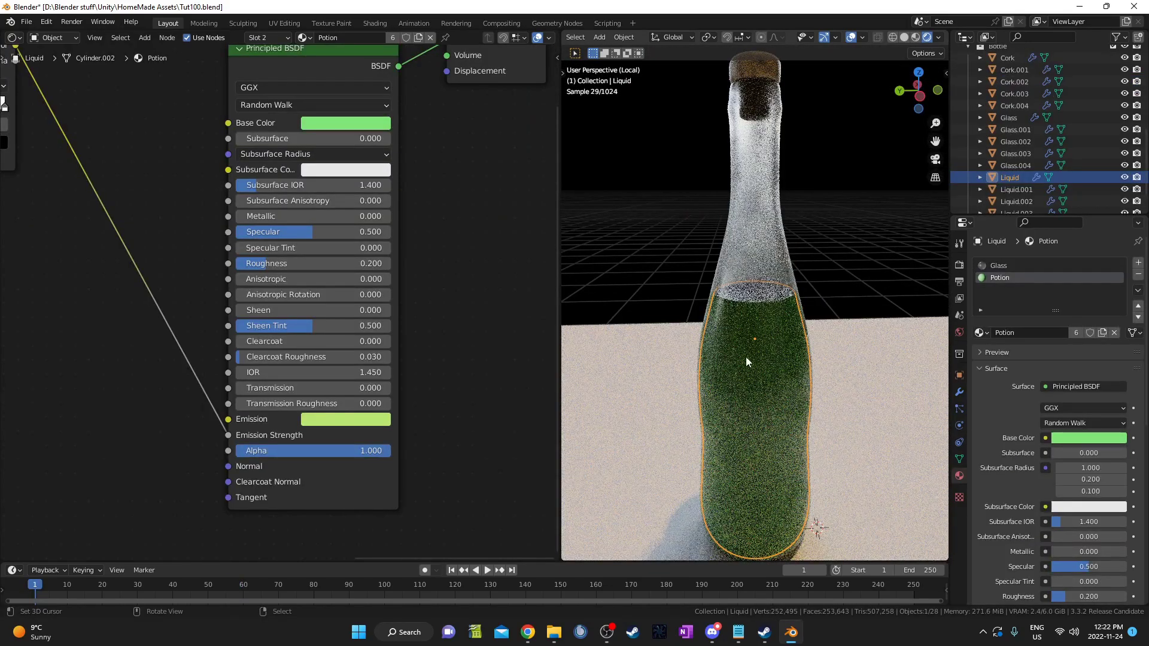
# Set the transmission of the liquid's Potion material to 1 in its Principled BSDF
pyautogui.click(307, 389)
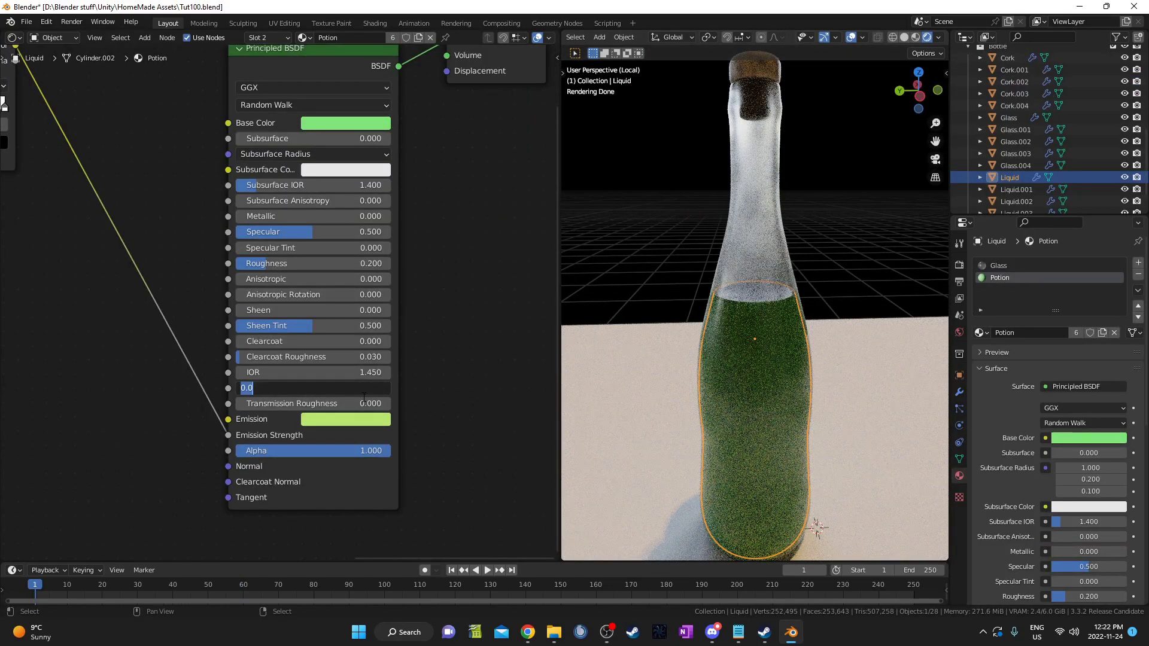
pyautogui.write('1')
pyautogui.press('Return')
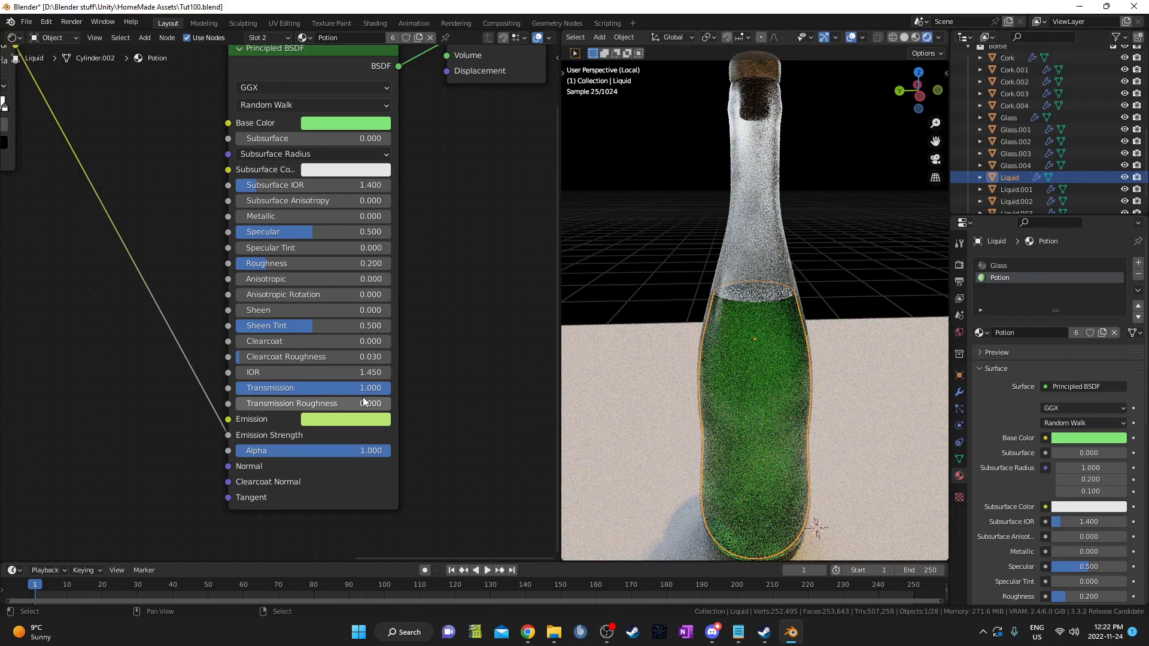